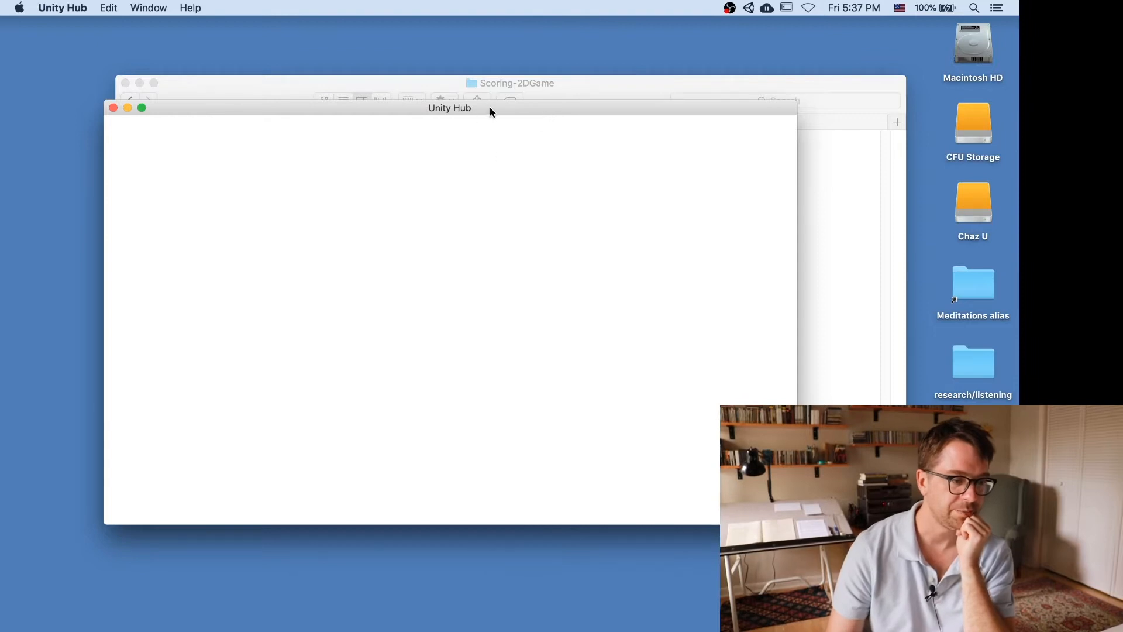
left_click_drag(490, 109, 437, 111)
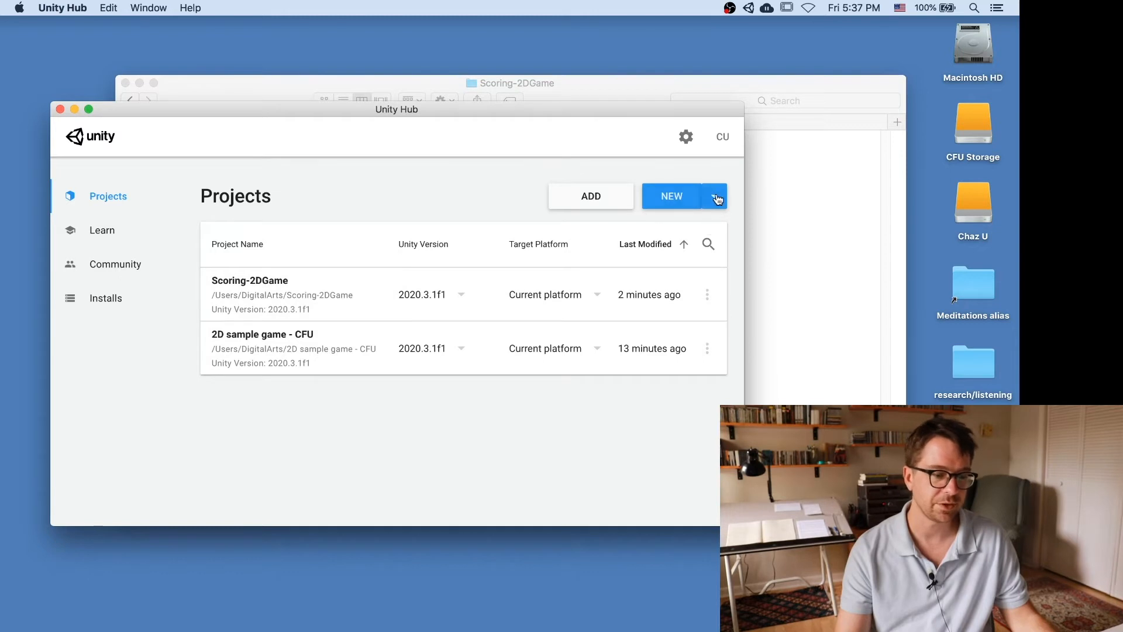
left_click(603, 201)
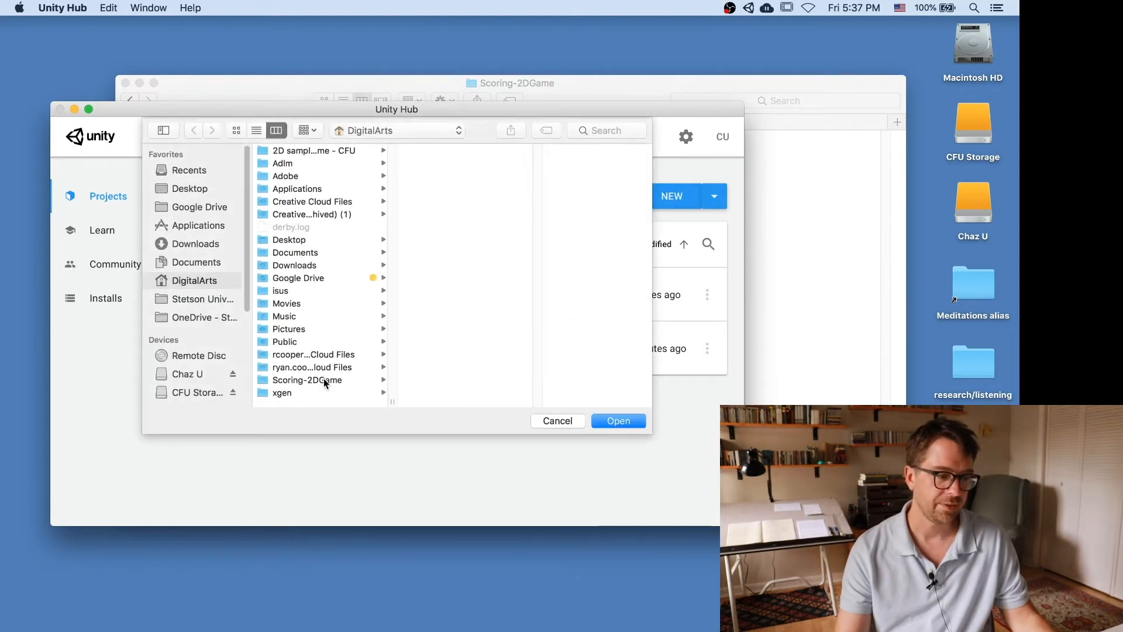
left_click(338, 382)
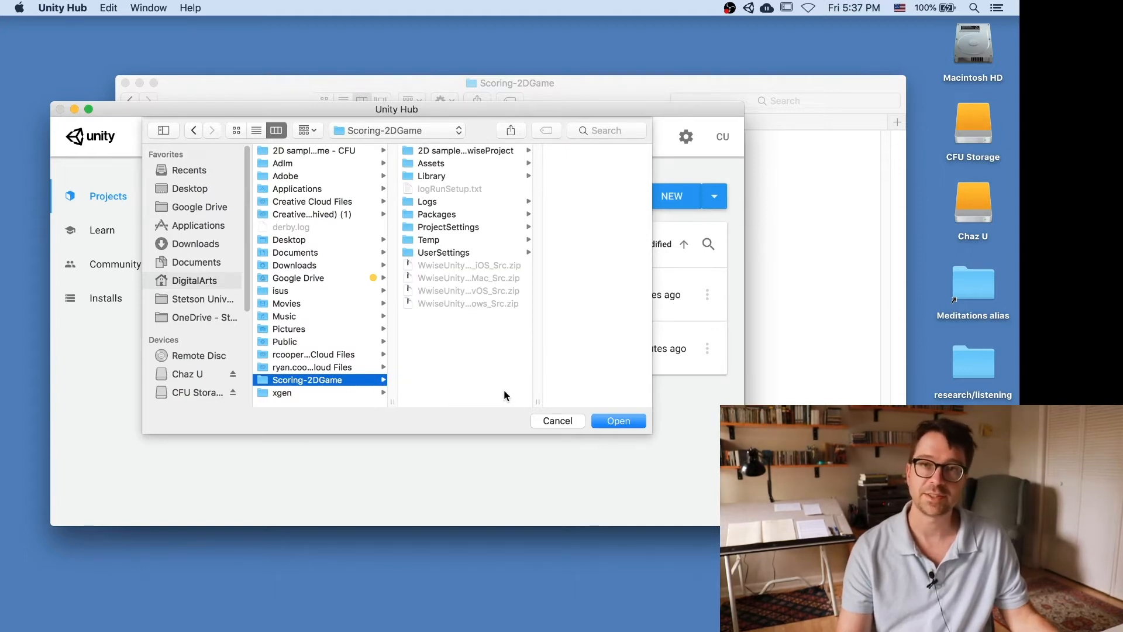
left_click(548, 420)
Open the existing Scoring-2DGame project from the project list and minimize the file browser window behind it.
left_click(333, 279)
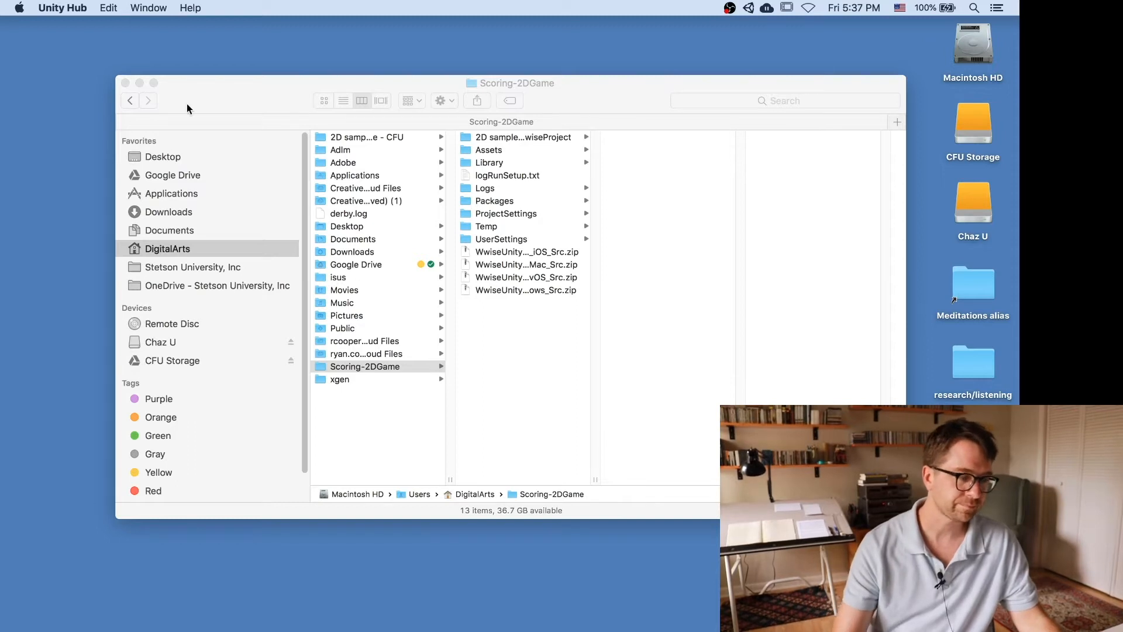
left_click(154, 89)
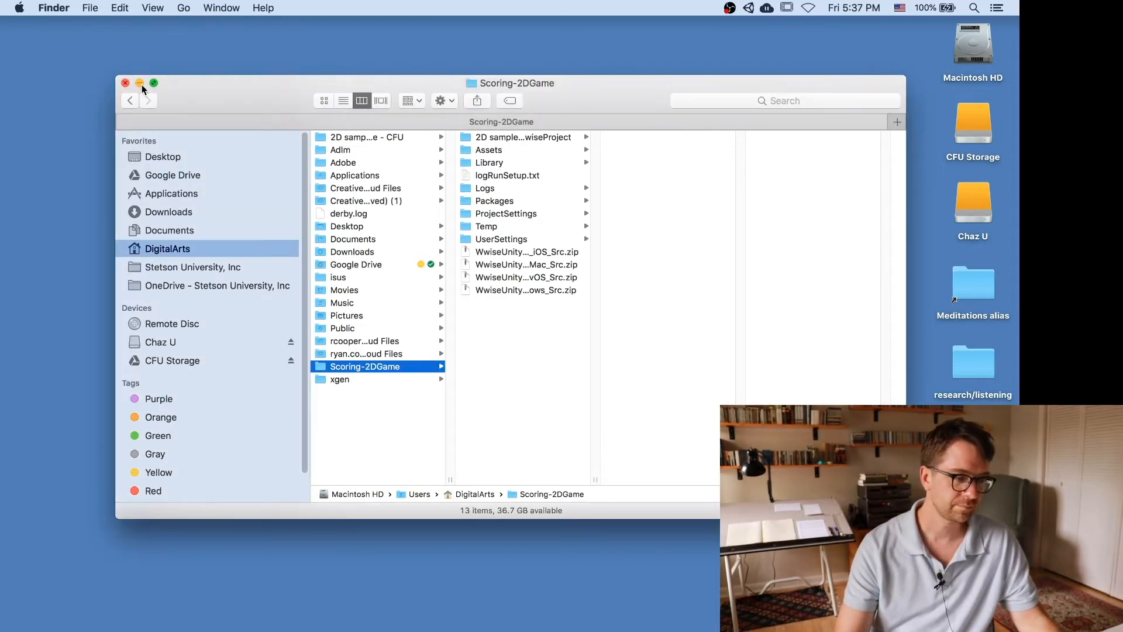
left_click(141, 84)
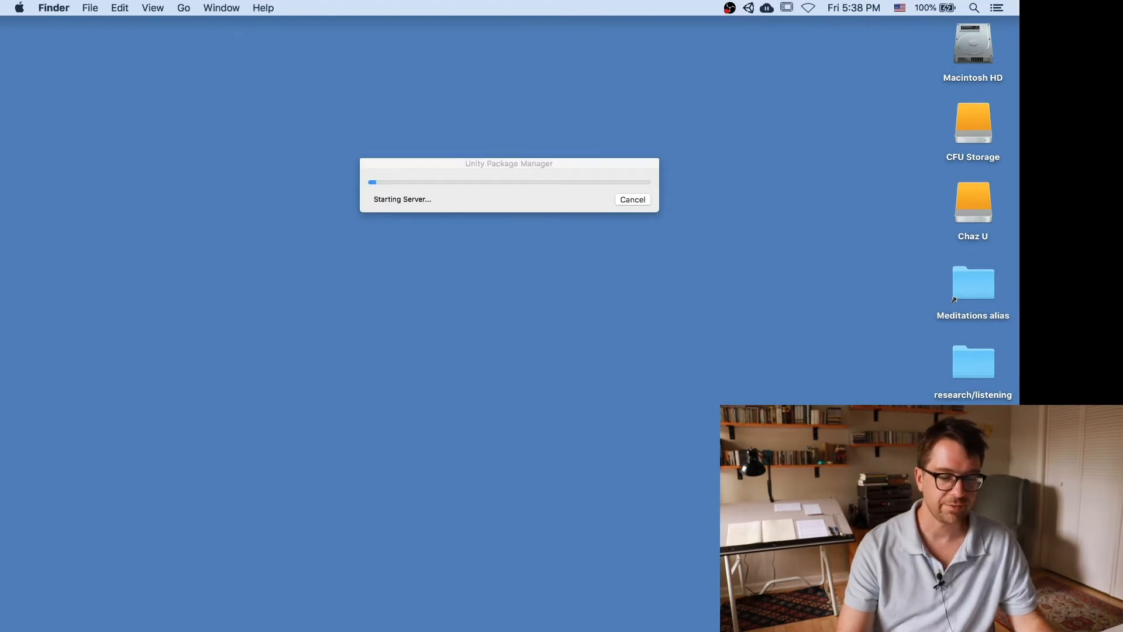
Switch to Finder and preview the Unity-Zone1 image in the Scoring-2DGame project's screenshots folder.
key("super+Tab")
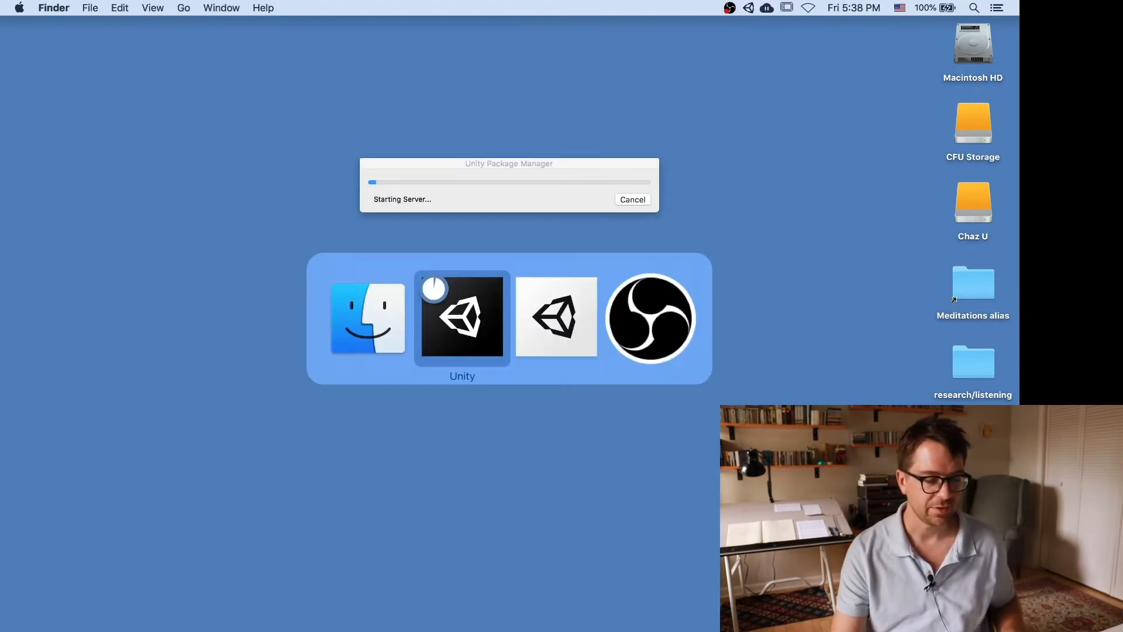
key("super+Tab")
key("super+Tab")
key("super+Tab")
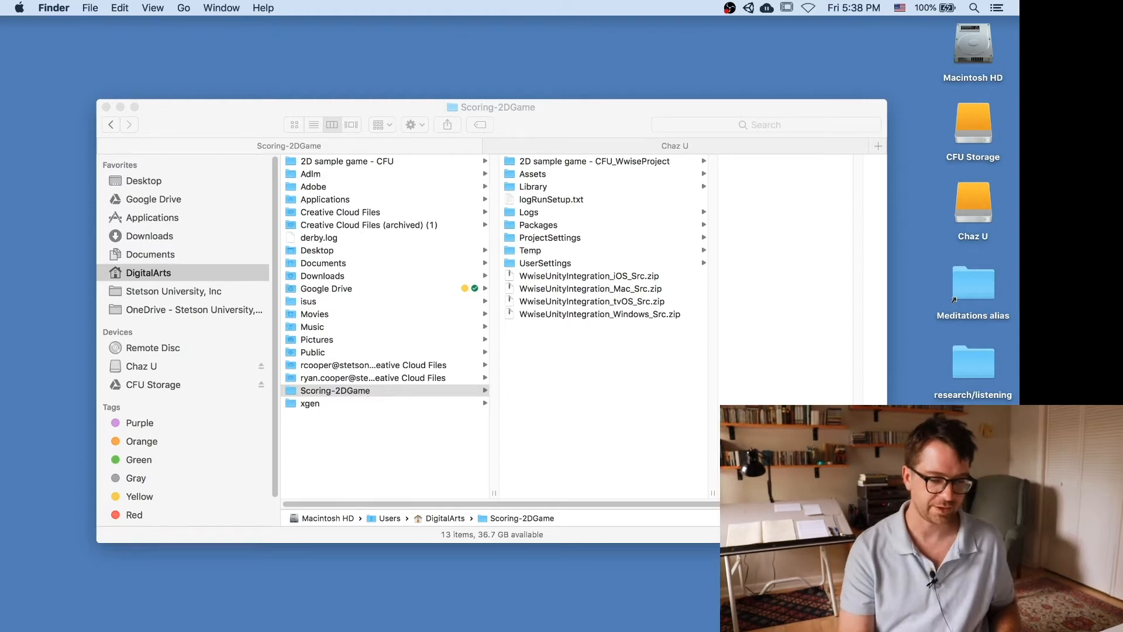
left_click_drag(760, 515, 670, 460)
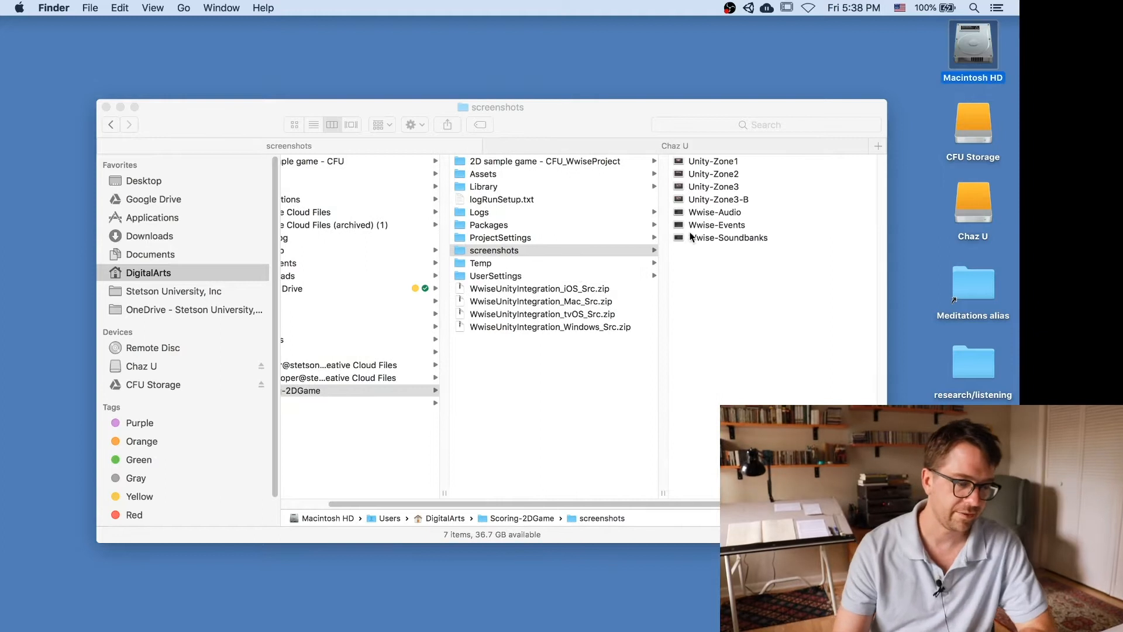
left_click(691, 165)
left_click(690, 164)
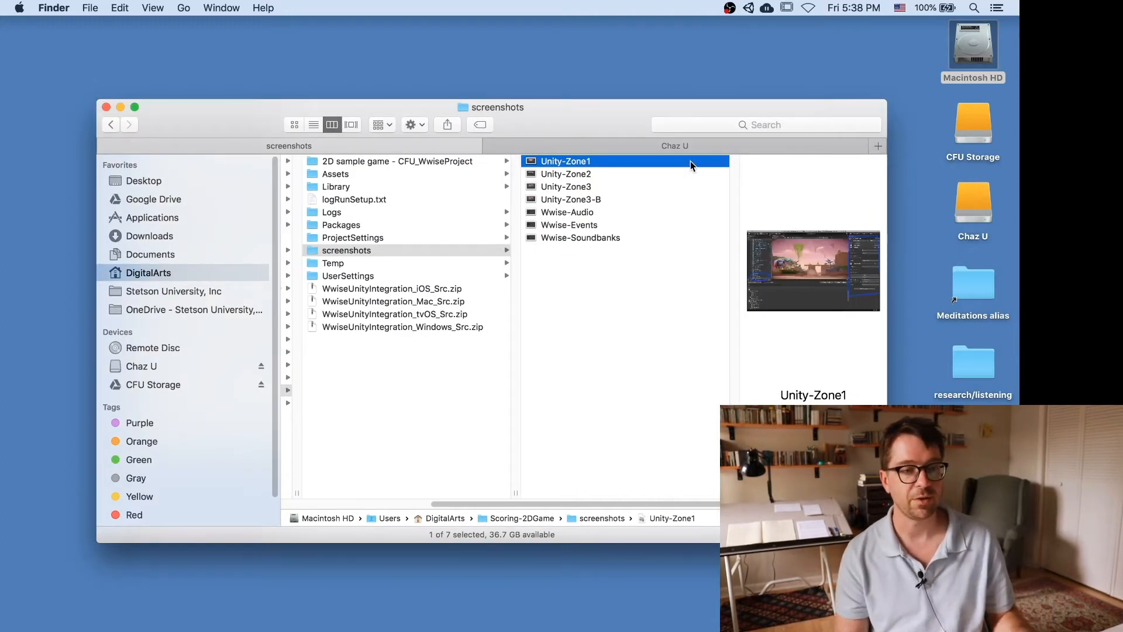
key("space")
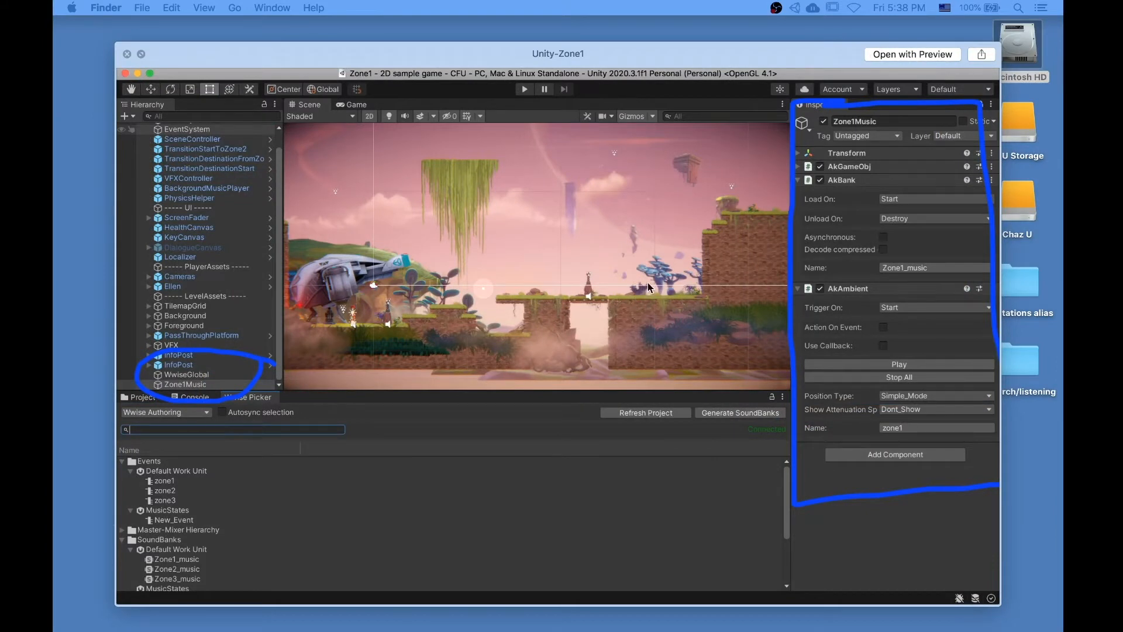
left_click(126, 53)
Preview the Wwise-Audio image in the screenshots folder and close the preview.
left_click(665, 210)
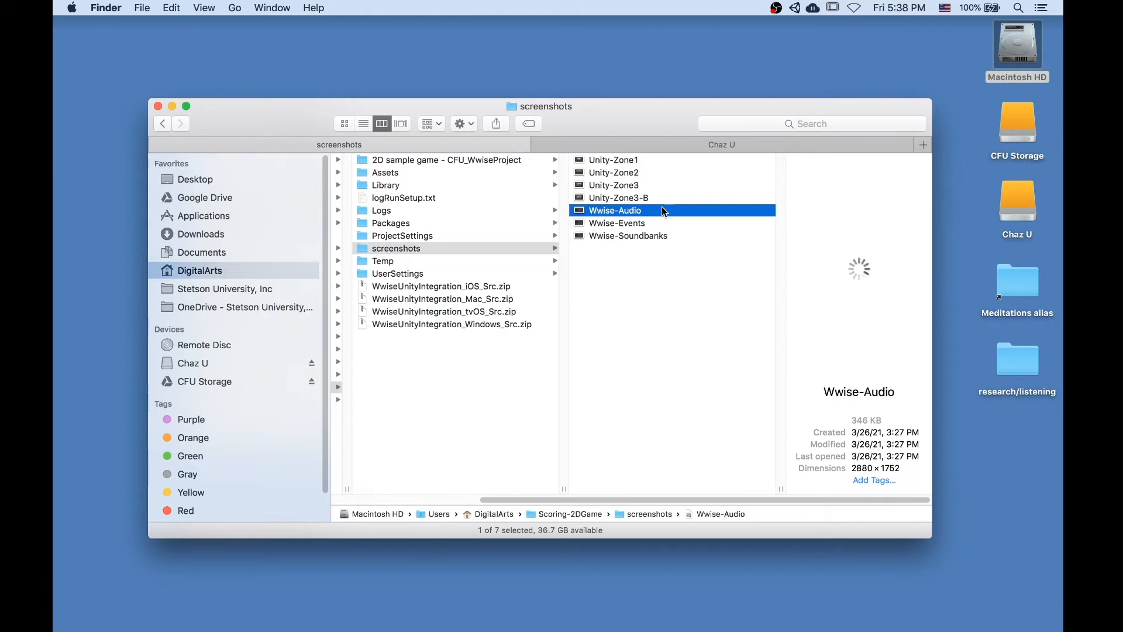
key("space")
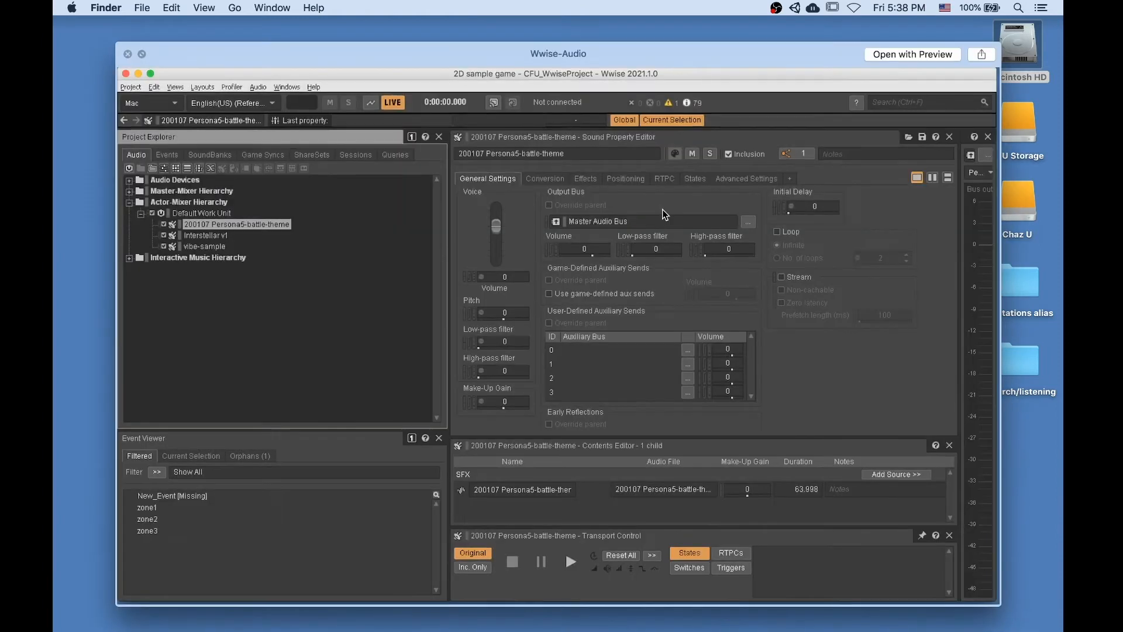
key("space")
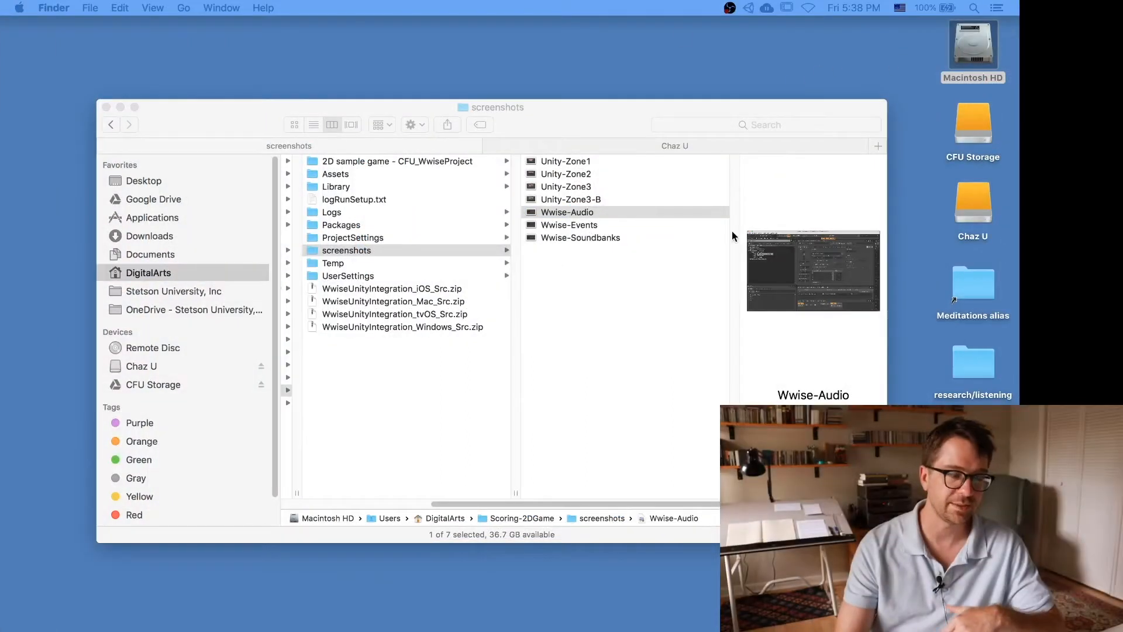
Hide the Finder window and bring the Unity editor with the Scoring-2DGame project to the front.
key("super+Tab")
key("super+Tab")
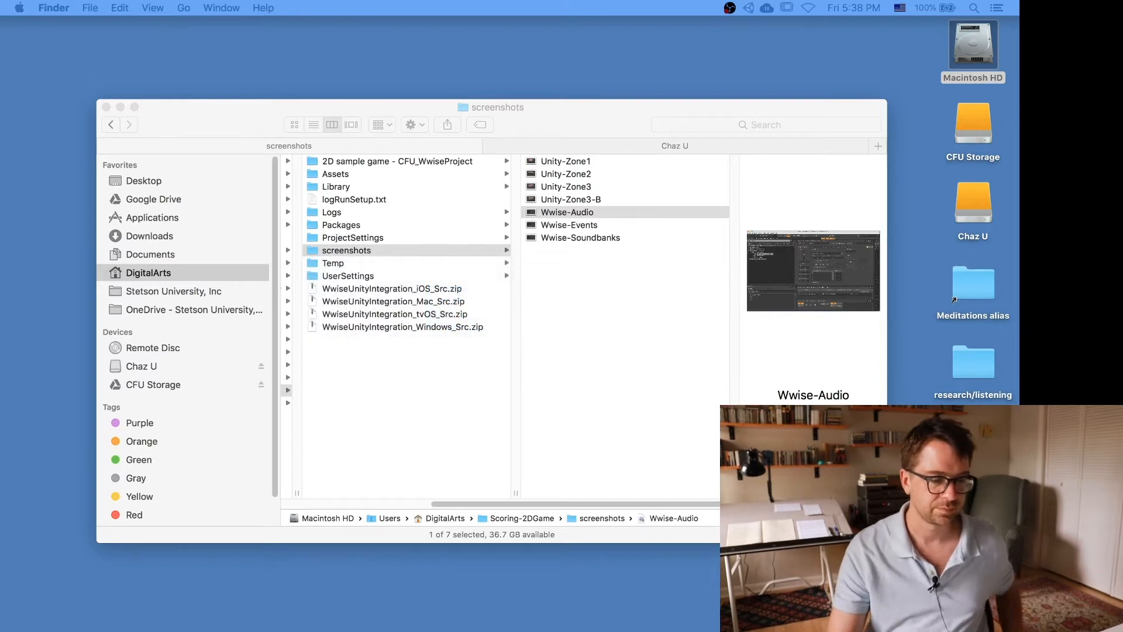
mouse_move(702, 624)
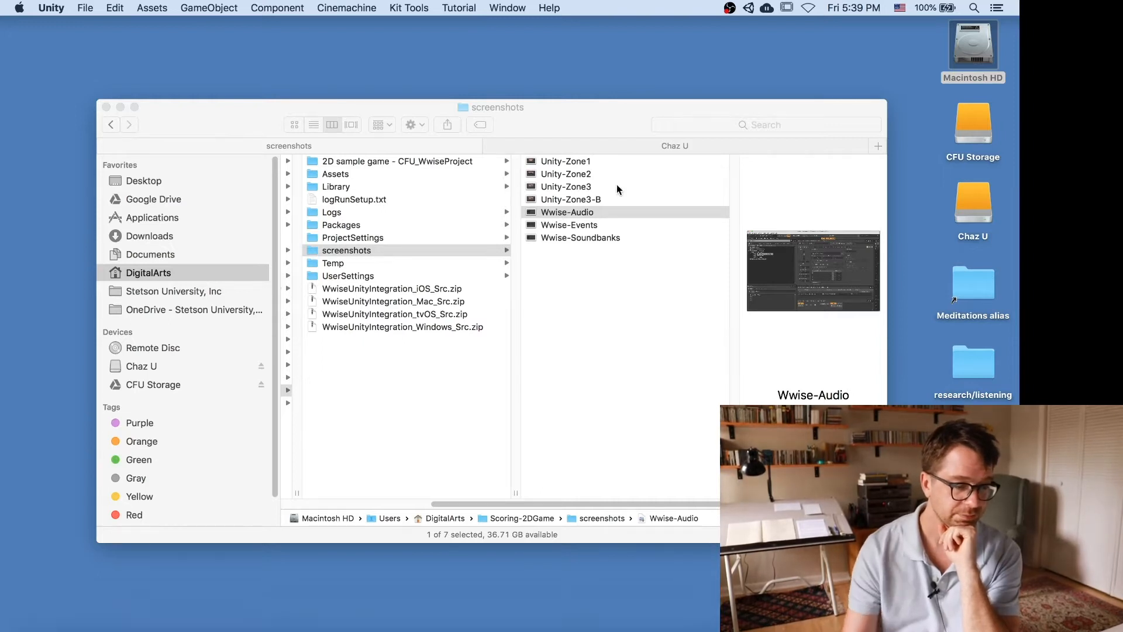
left_click(566, 121)
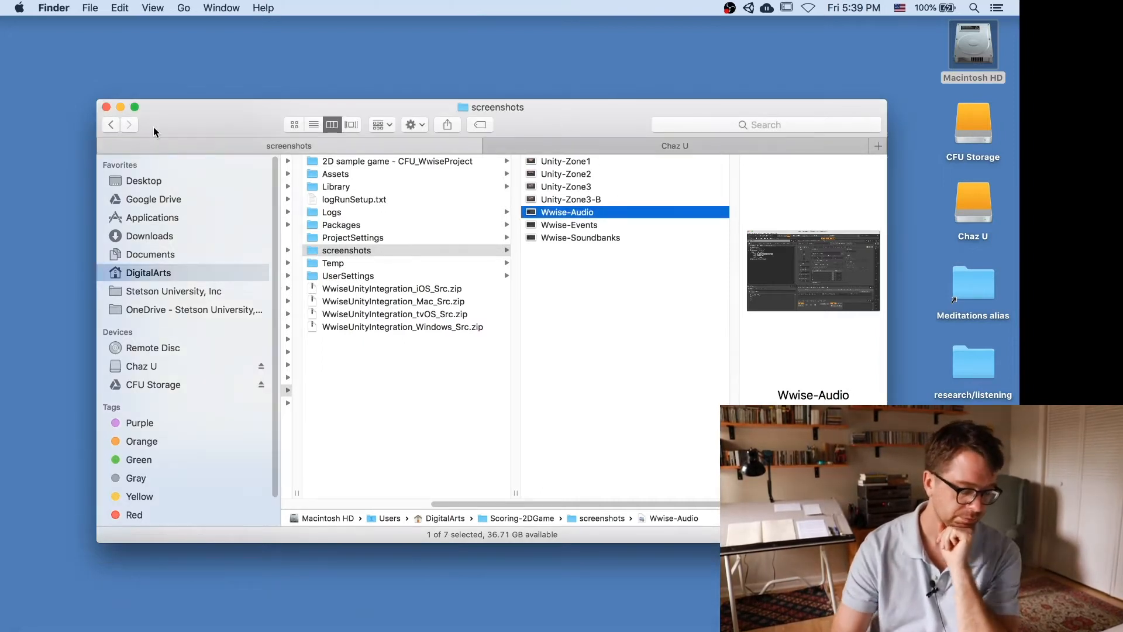
key("super+h")
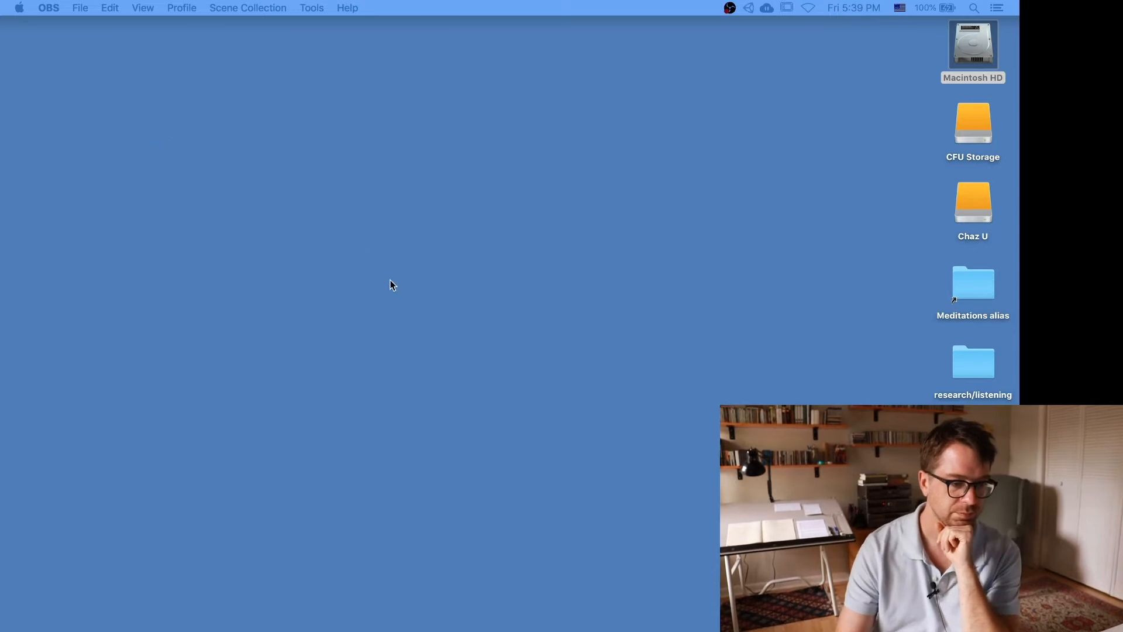
mouse_move(655, 608)
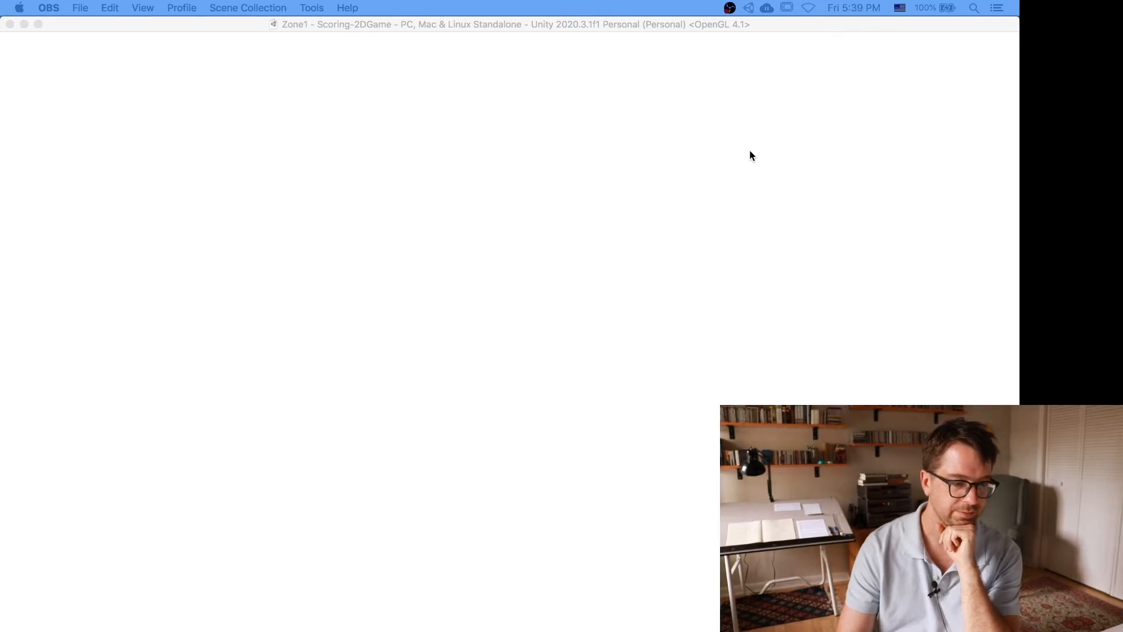
left_click(778, 27)
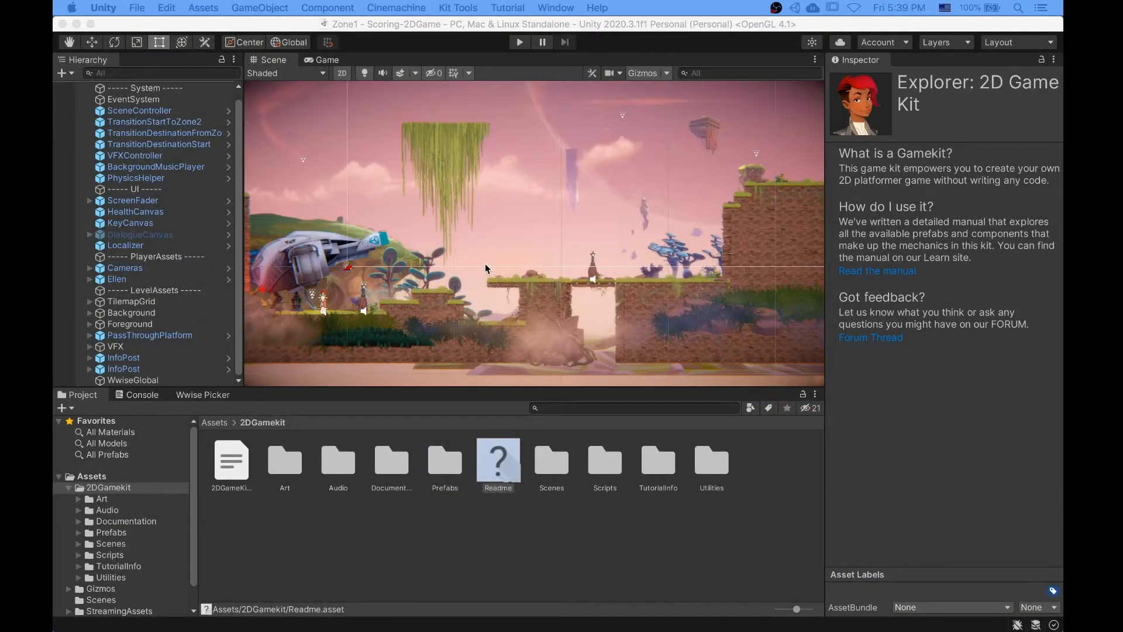
left_click(516, 31)
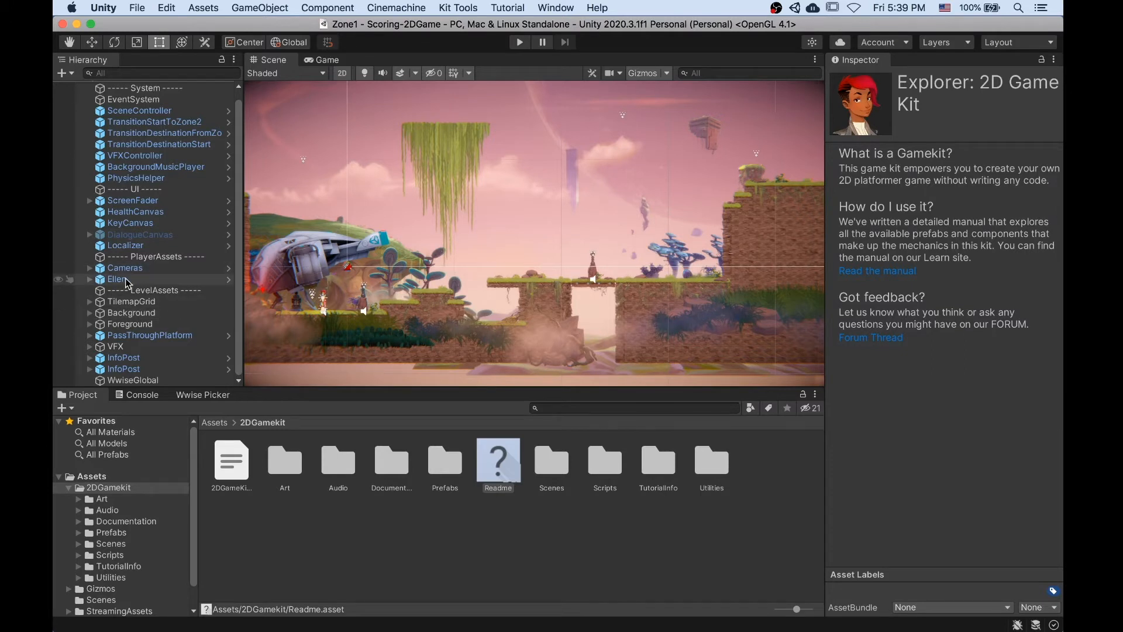
Select Ellen in the Zone1 scene, examine her components and child objects such as AudioListener, and collapse her again.
left_click(92, 283)
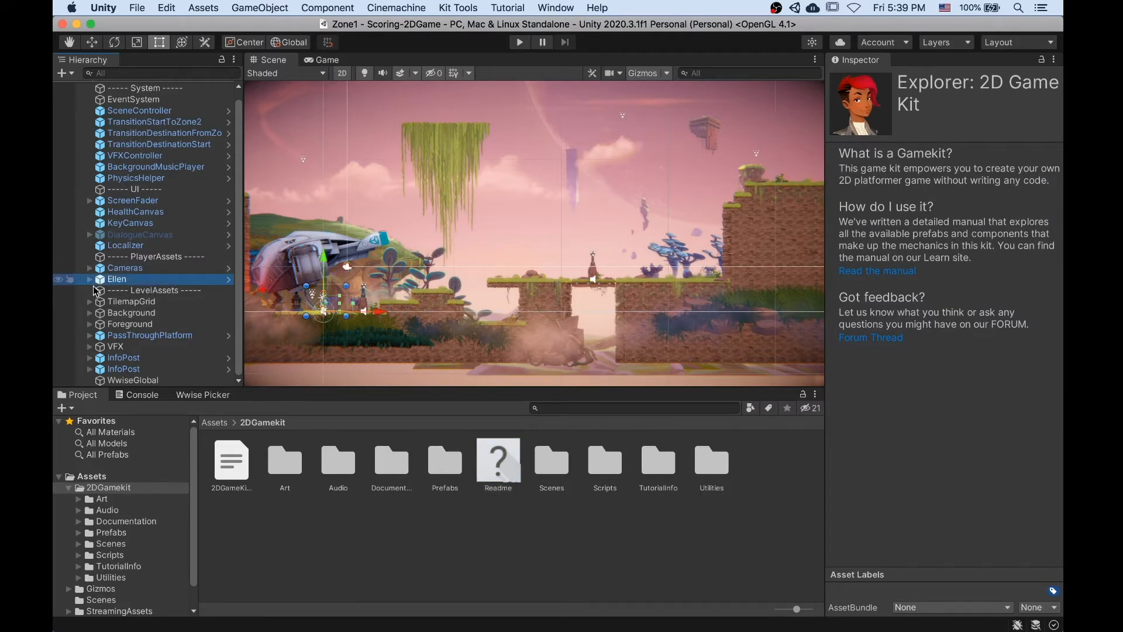
left_click(90, 280)
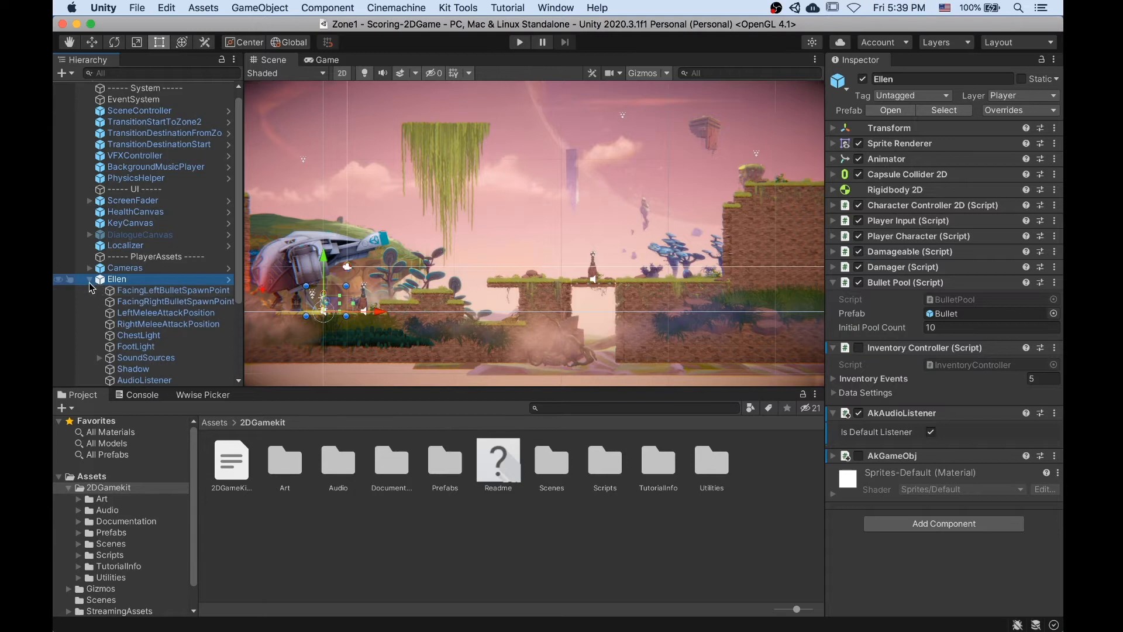
left_click(89, 283)
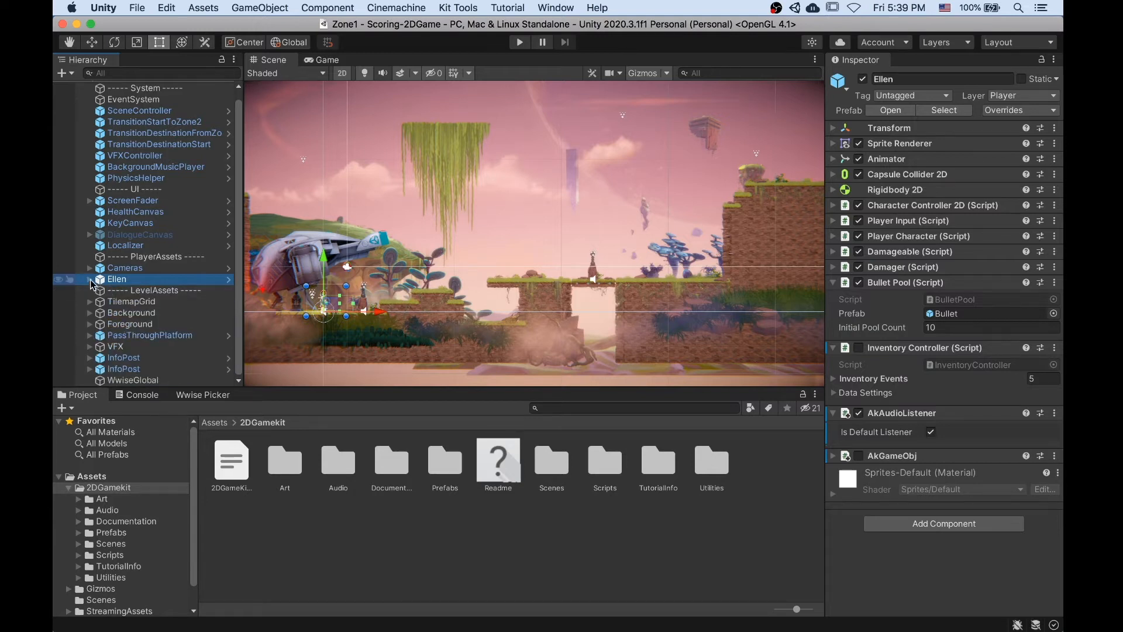
left_click(90, 281)
scroll(141, 305, "down", 2)
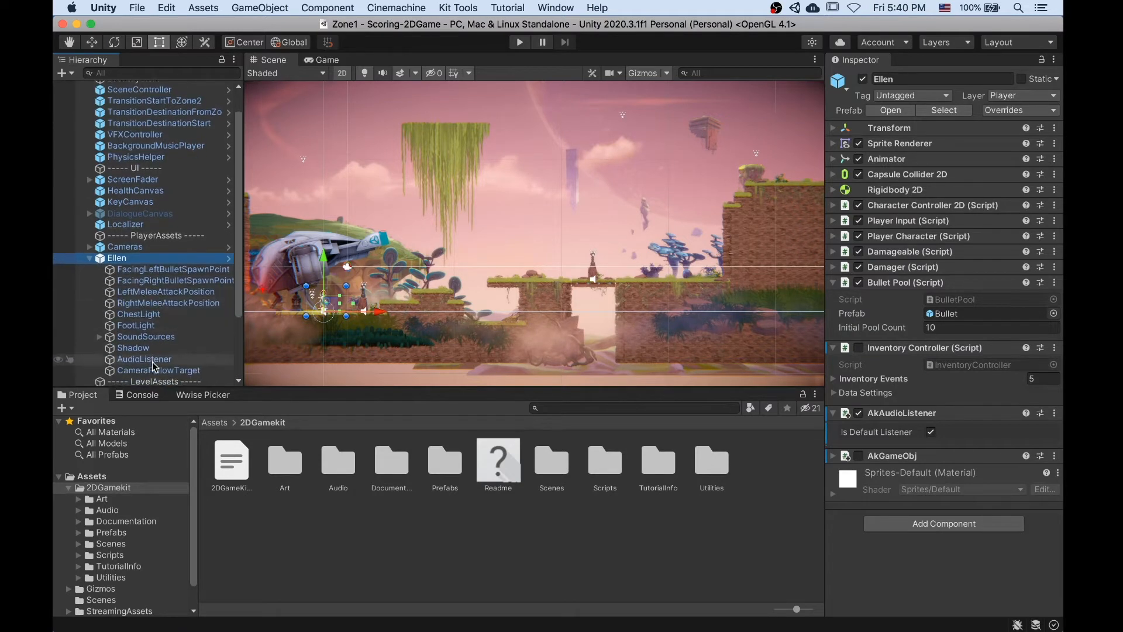
scroll(153, 342, "down", 1)
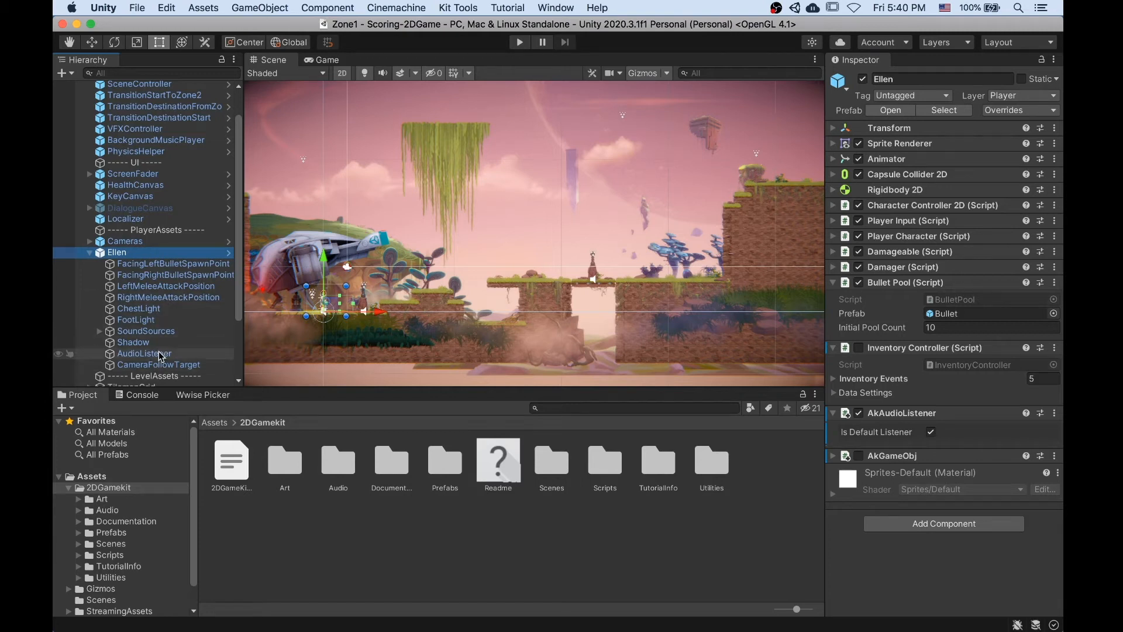
left_click(89, 252)
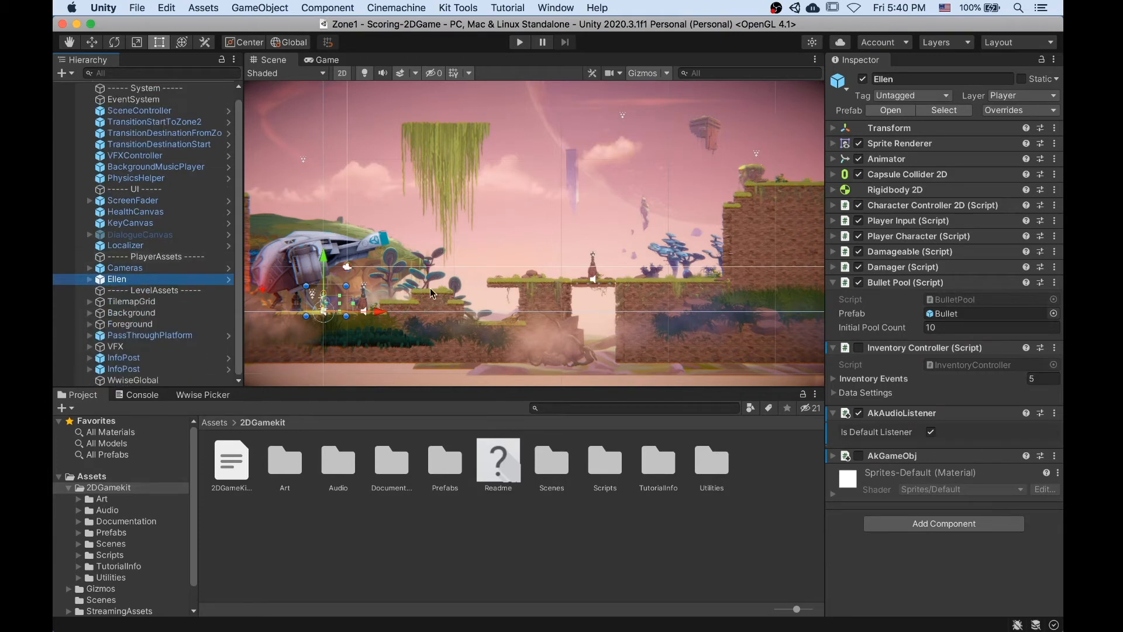
Open the Zone1 scene from the 2DGamekit Scenes folder.
left_click(85, 477)
left_click(114, 487)
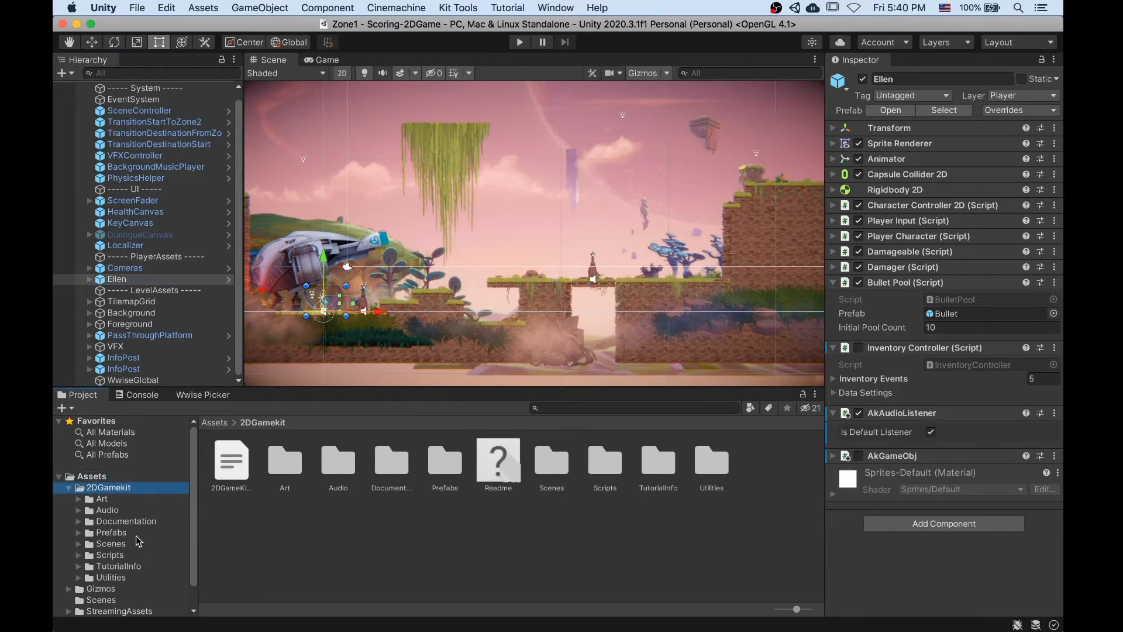
left_click(111, 544)
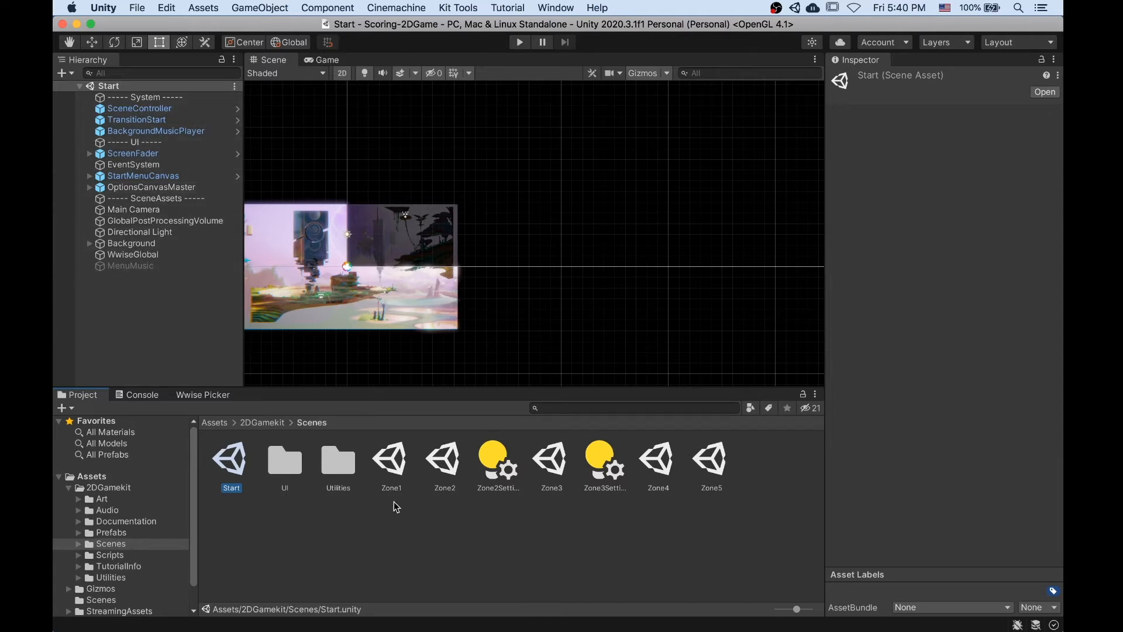
double_click(395, 468)
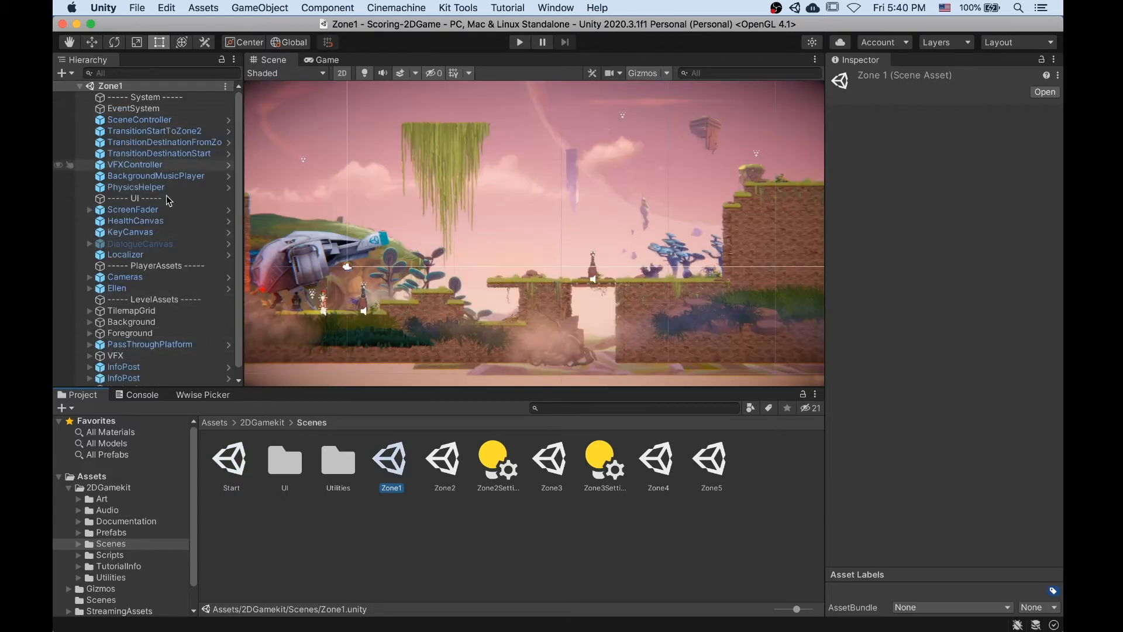
Inspect the HealthCanvas object, play-test the Zone1 scene by running Ellen away from the spaceship to the upper ledge, and stop play mode.
left_click(123, 221)
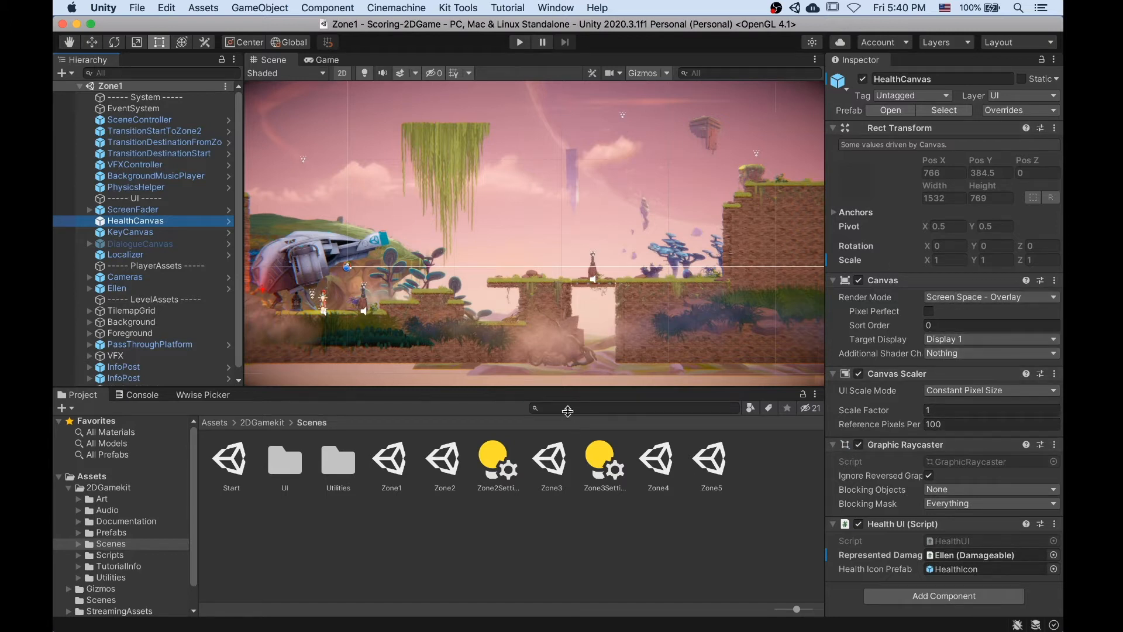
left_click(518, 45)
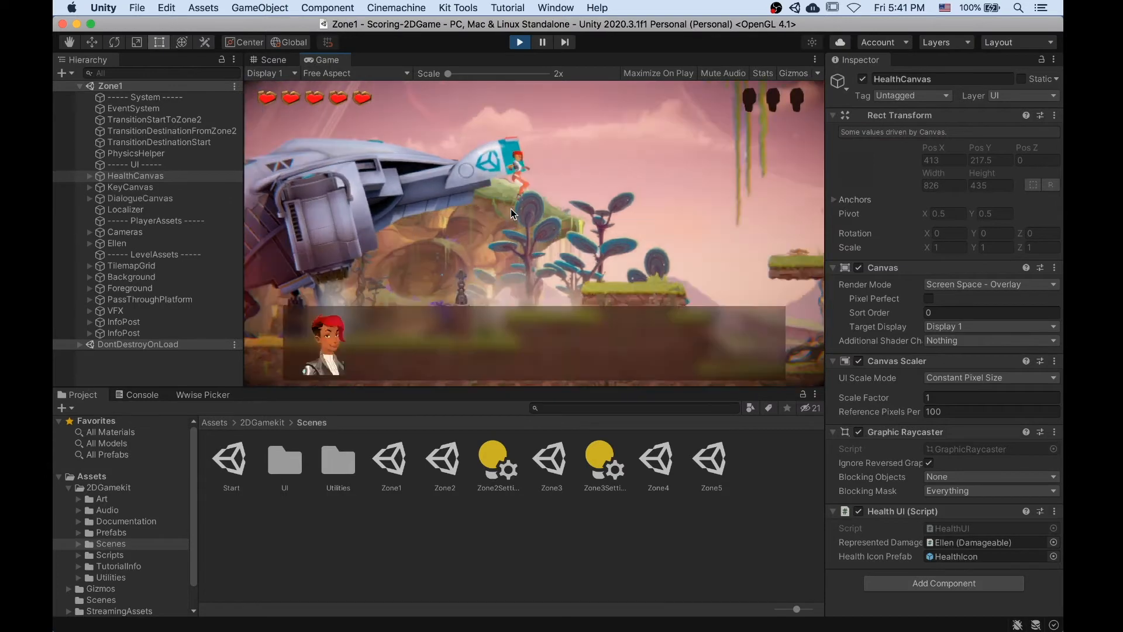
key("a")
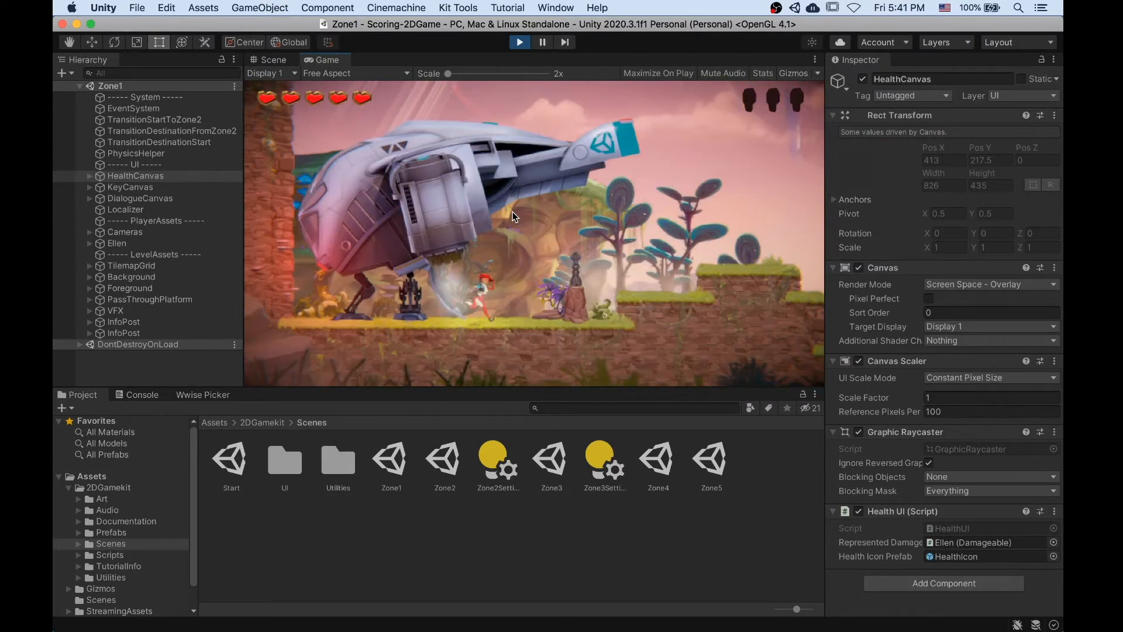
key("d")
key("a")
key("d")
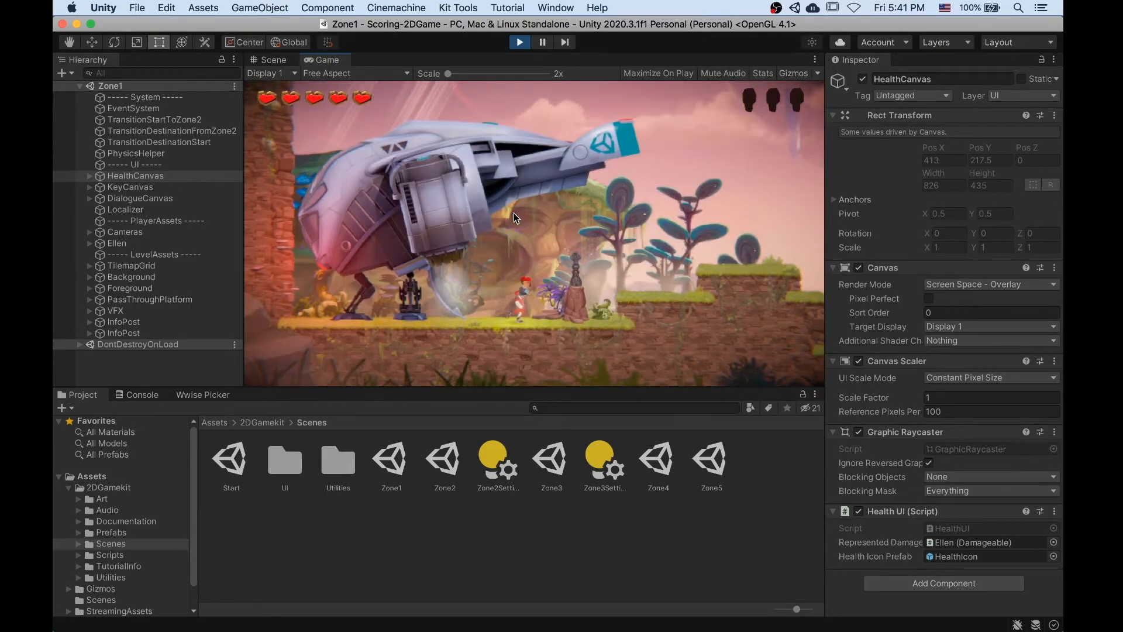
key("d")
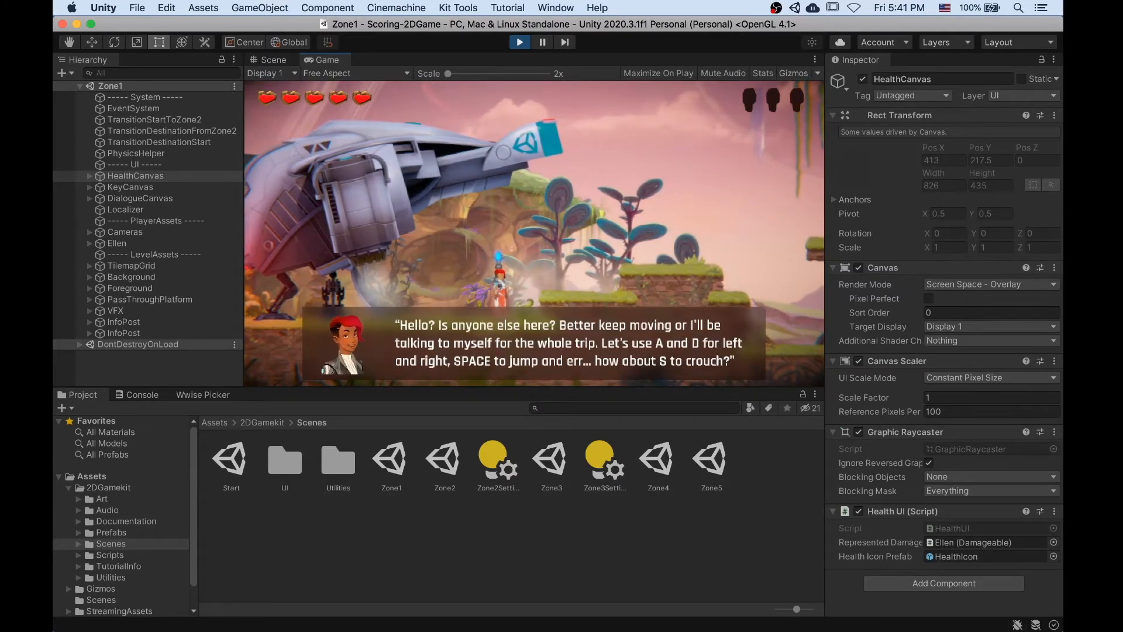
key("d")
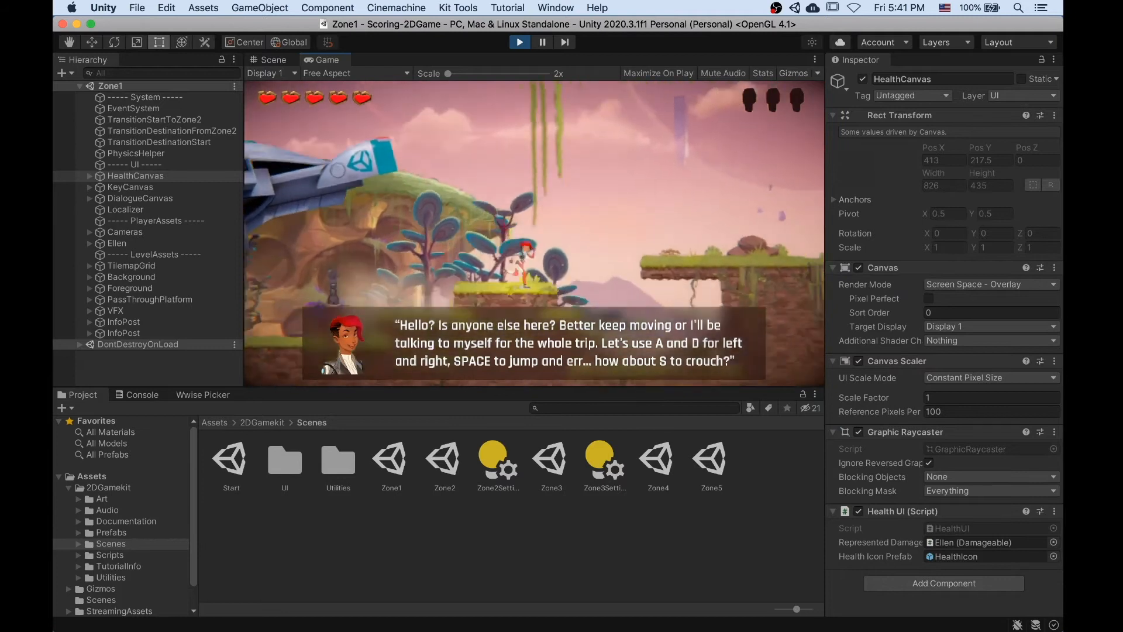
key("d")
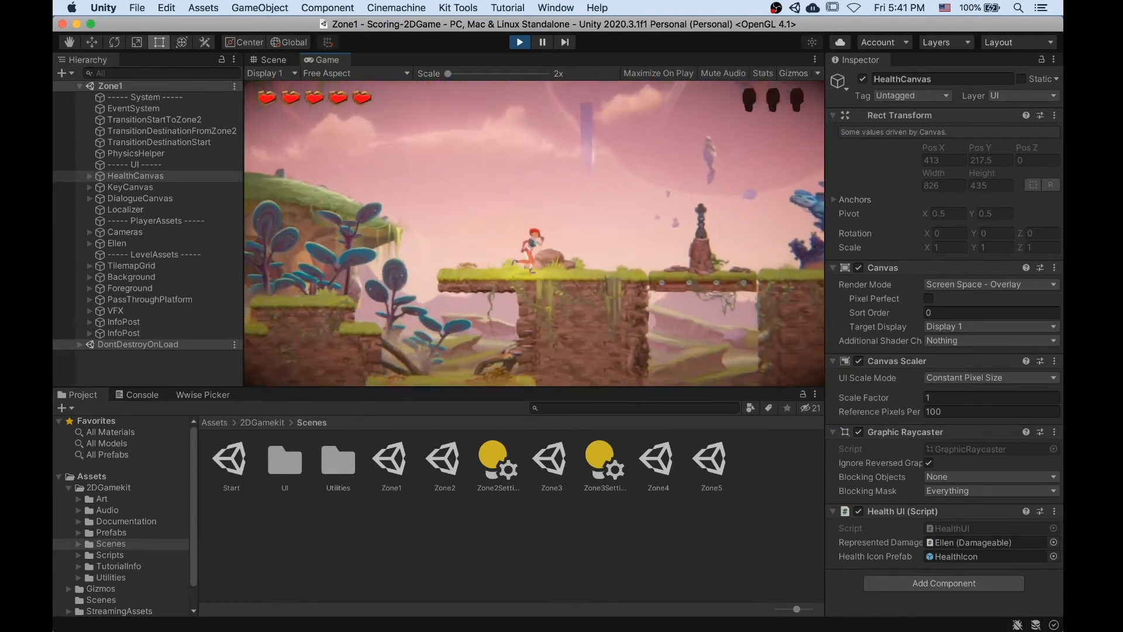
key("d")
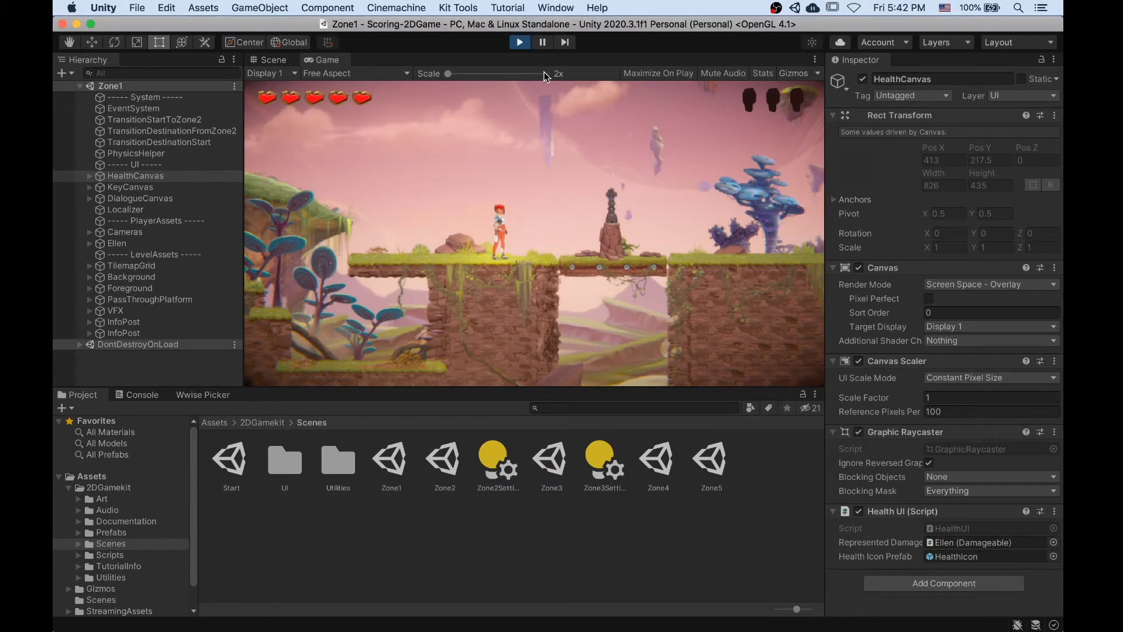
left_click(517, 42)
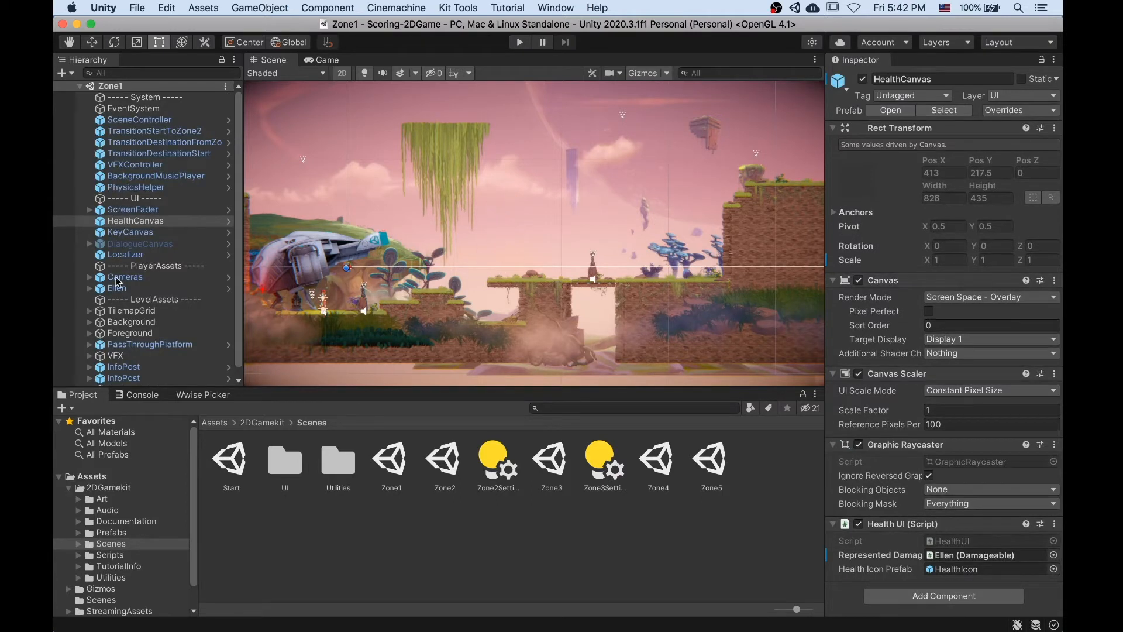
Inspect the WwiseGlobal object, check the Wwise Picker and Console, and return to the project's Scenes folder.
scroll(146, 277, "down", 1)
left_click(145, 380)
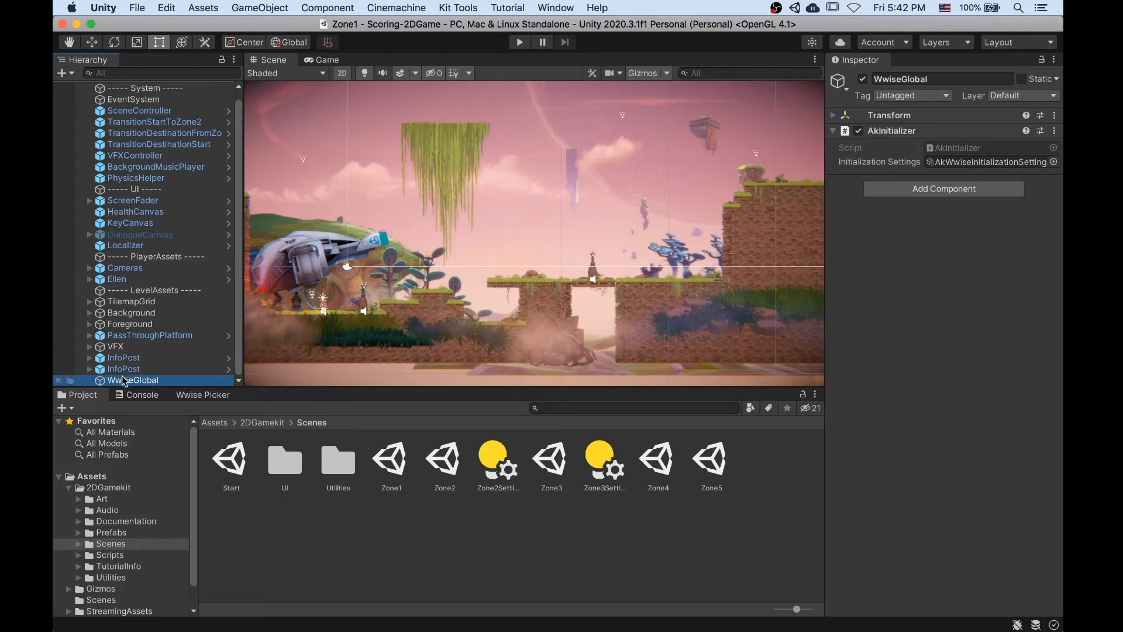
left_click(198, 398)
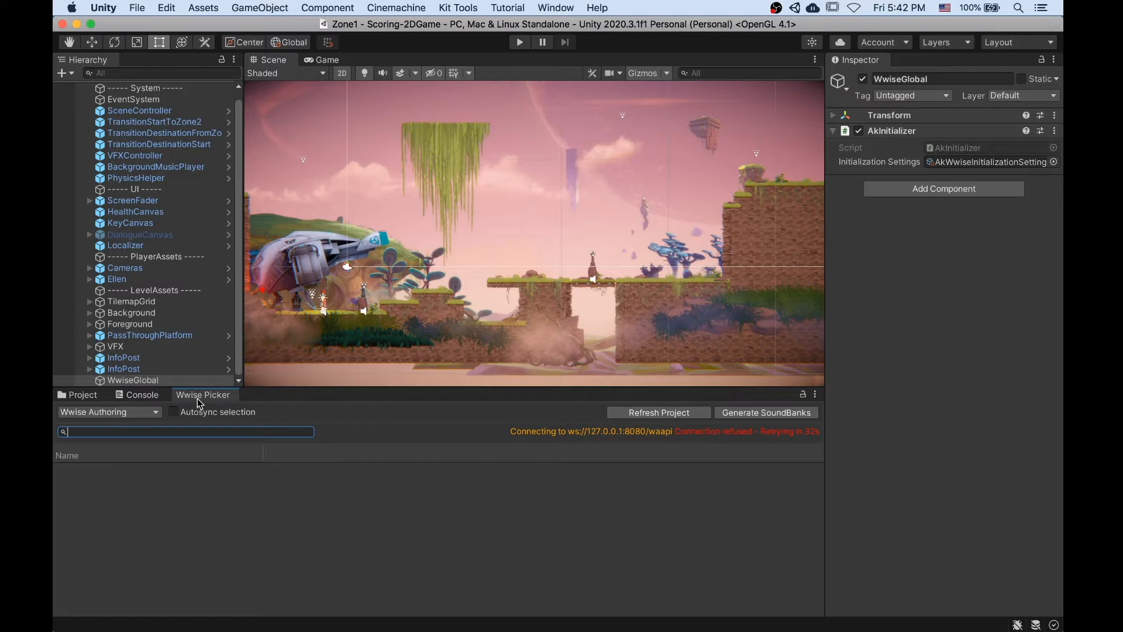
left_click(151, 396)
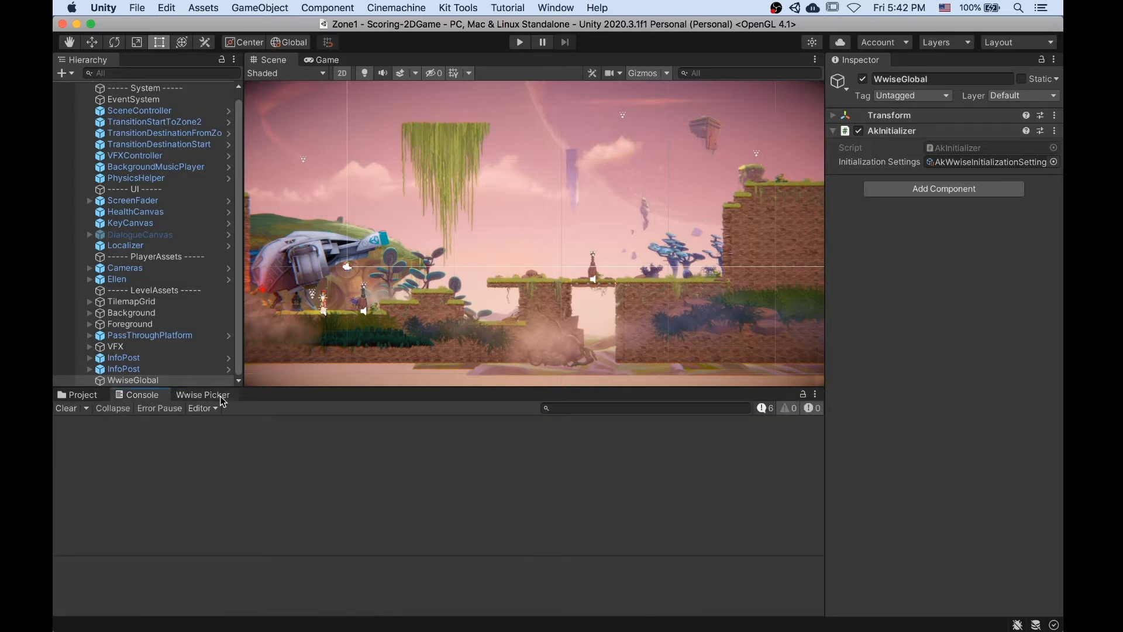
left_click(220, 396)
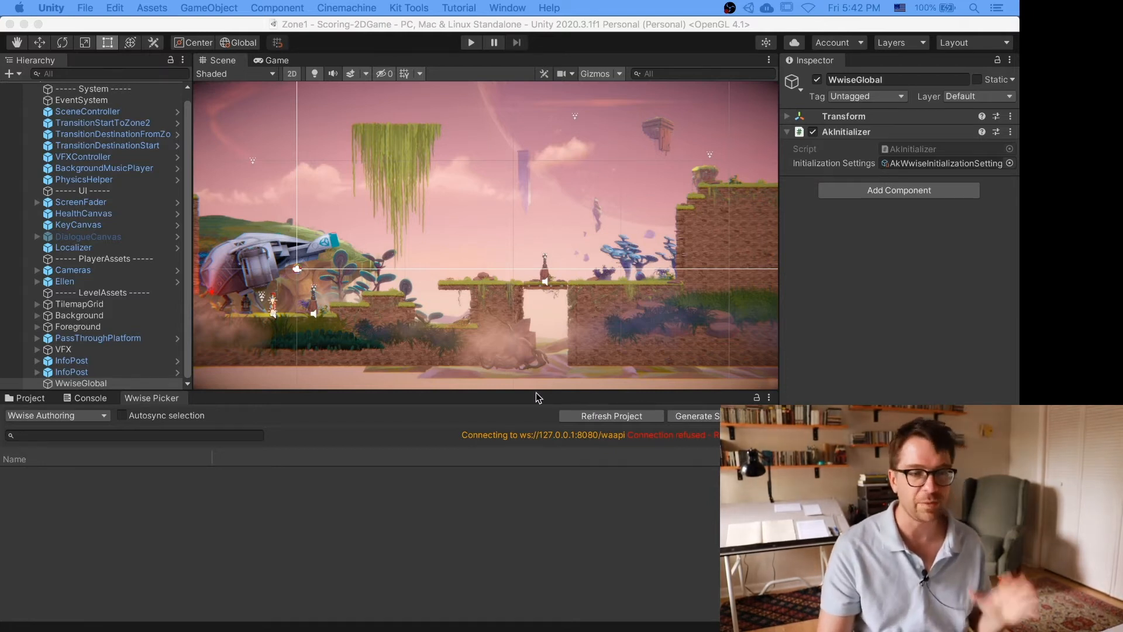
left_click(38, 399)
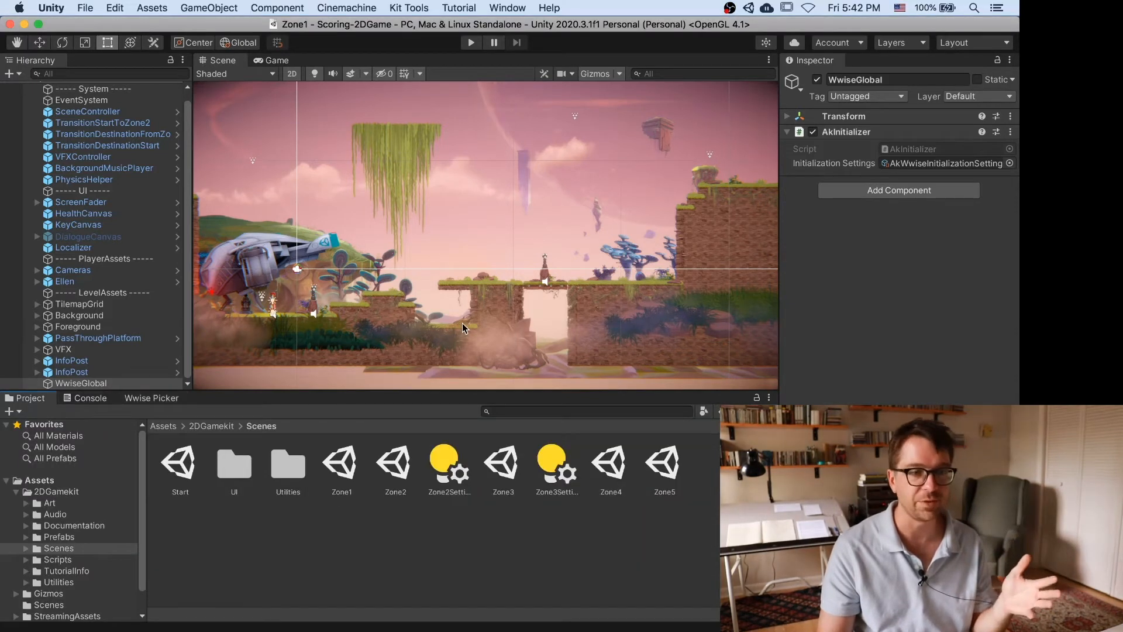
Switch to Wwise Launcher, find Scoring-2DGame among the recent Unity projects, and open it in Wwise 2021.1.0.7575.
mouse_move(615, 608)
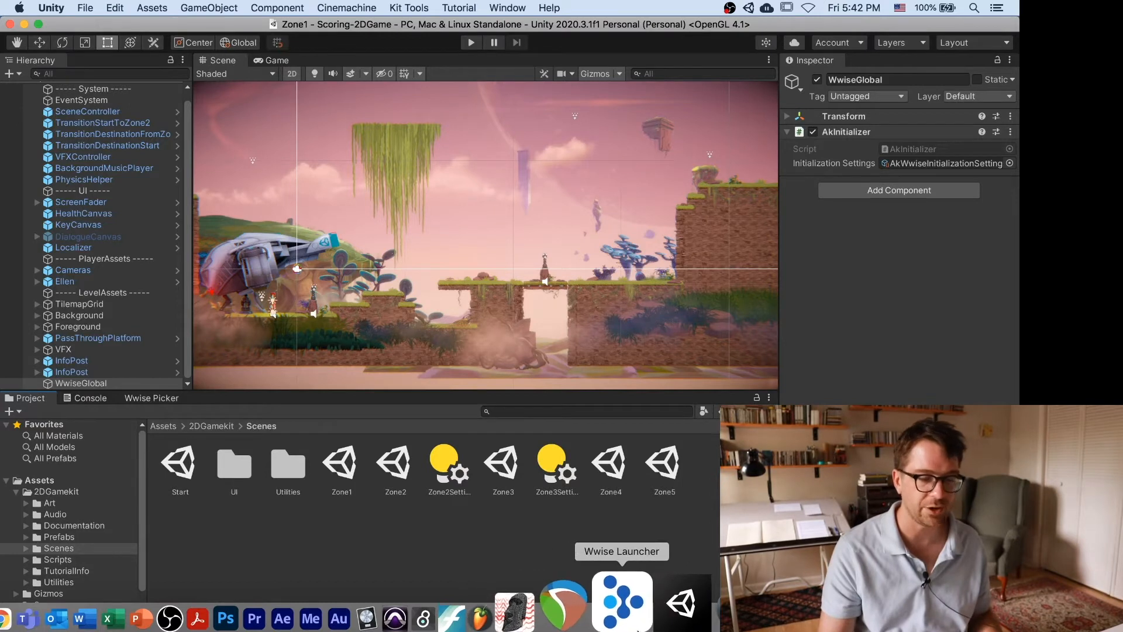
left_click(622, 603)
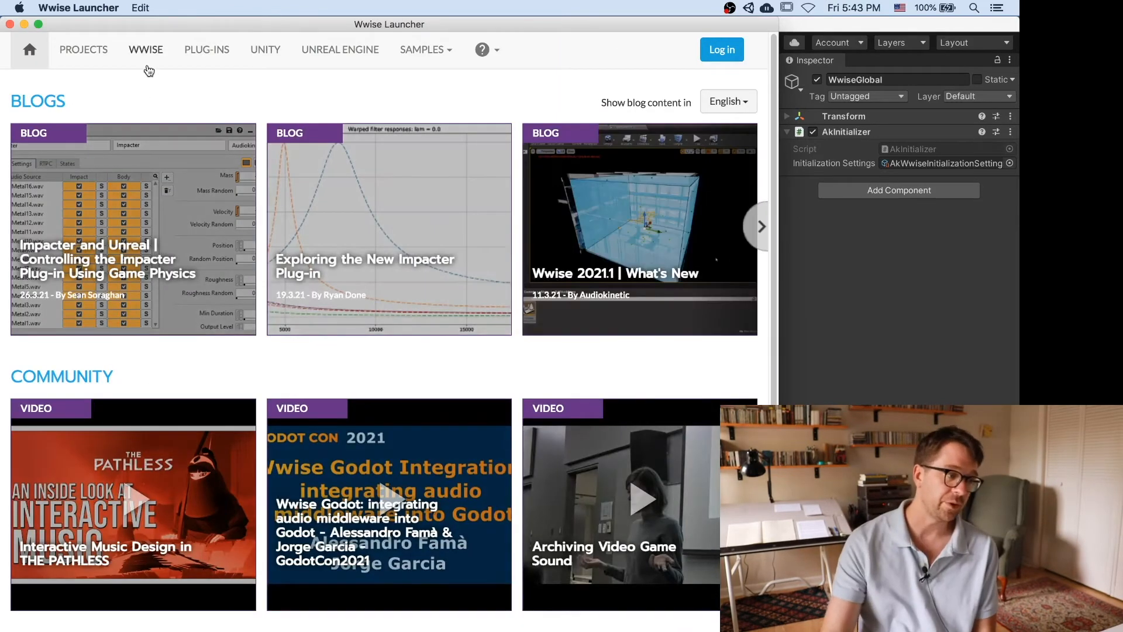
left_click(67, 55)
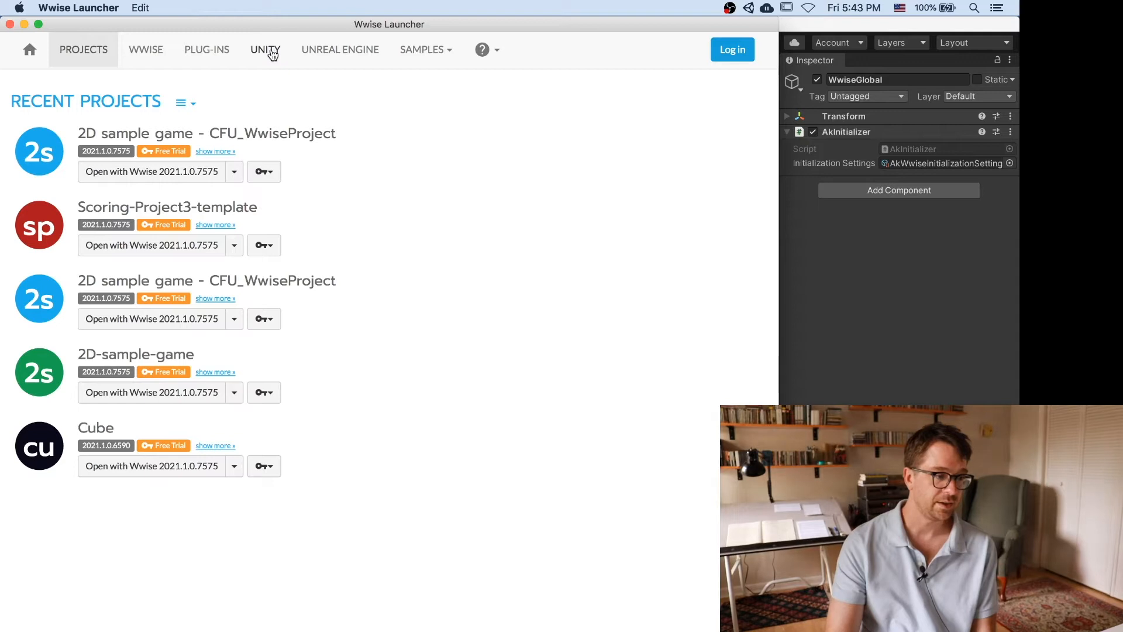
left_click(272, 54)
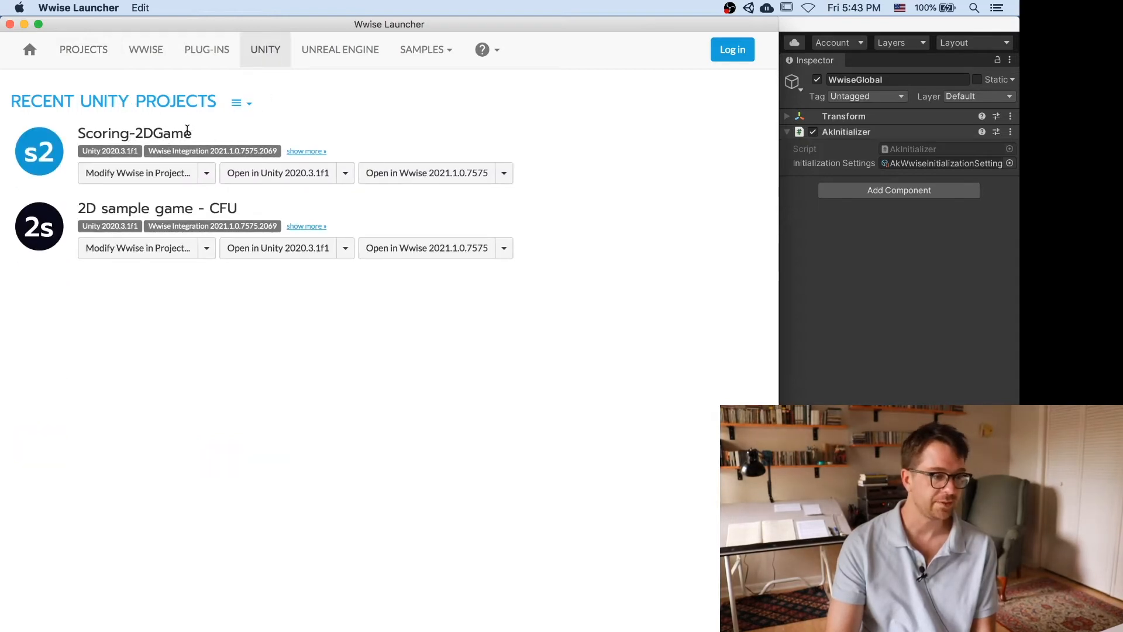
left_click_drag(187, 129, 86, 136)
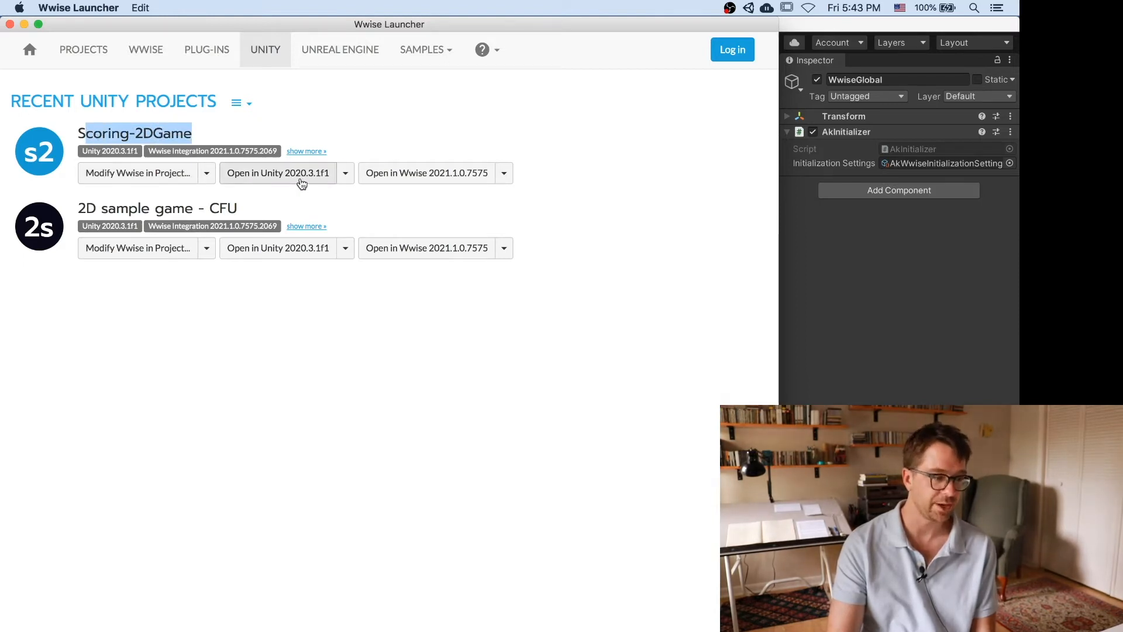
left_click(412, 177)
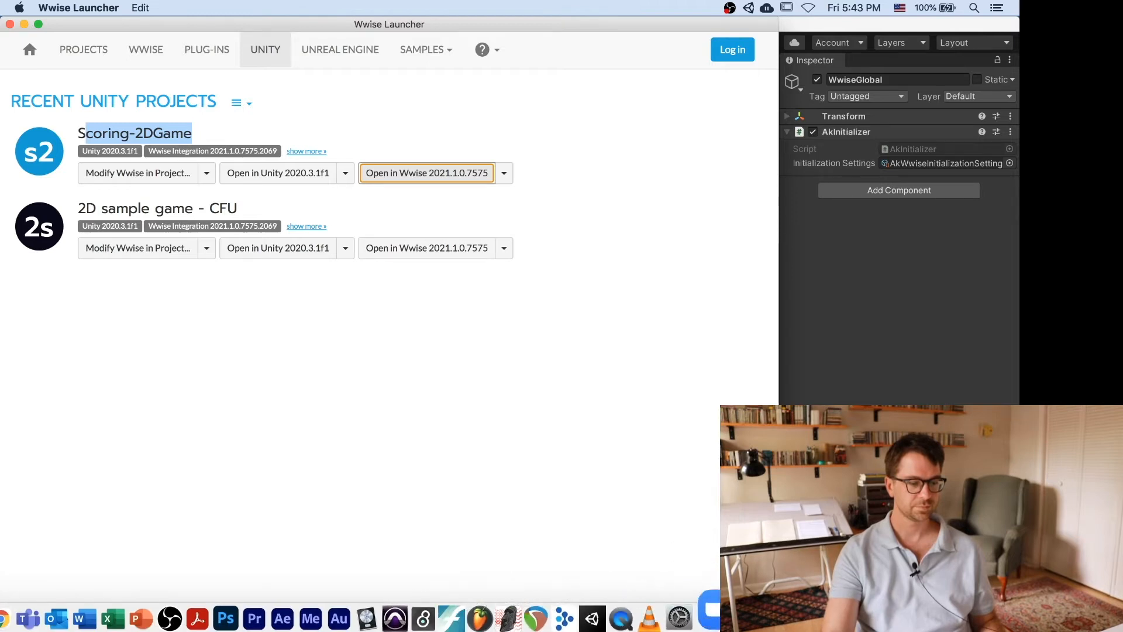
left_click(547, 457)
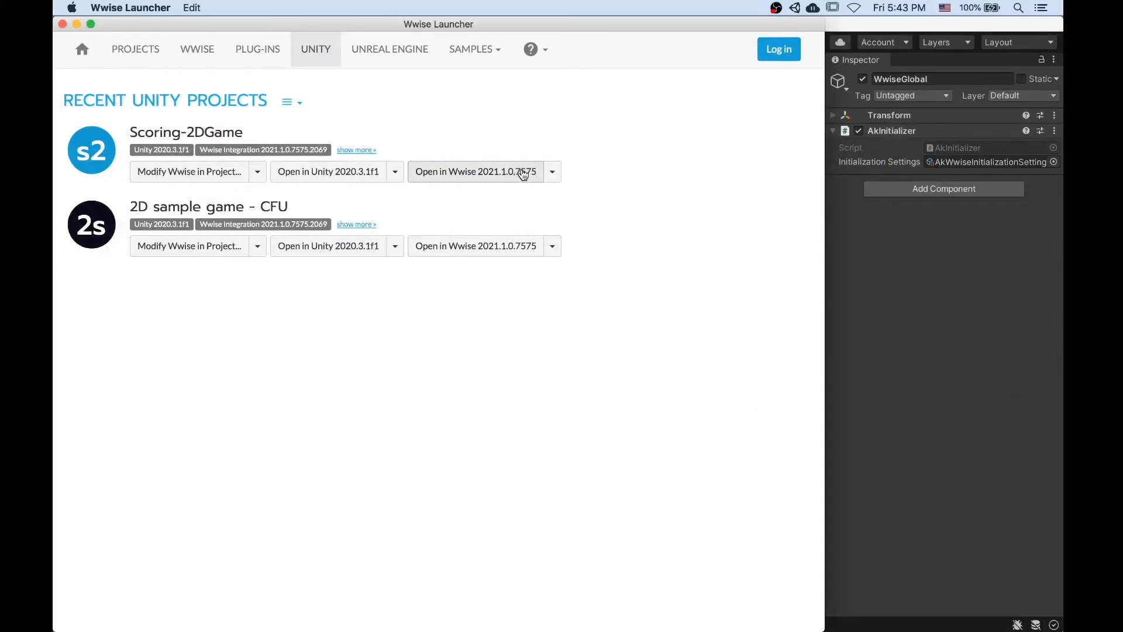
left_click(519, 174)
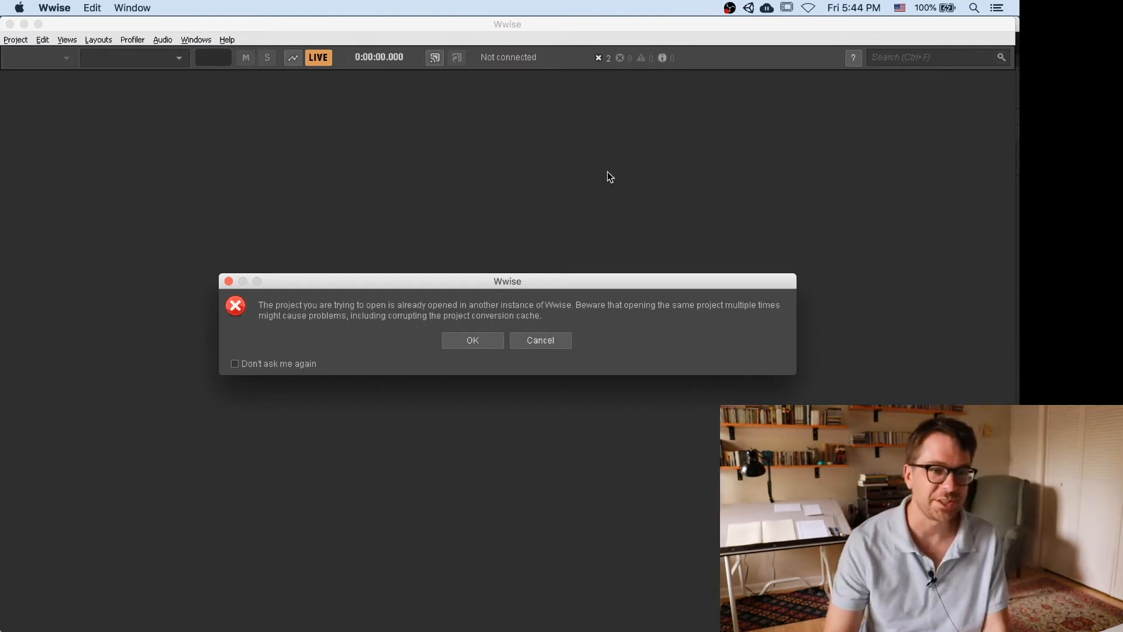
left_click(542, 343)
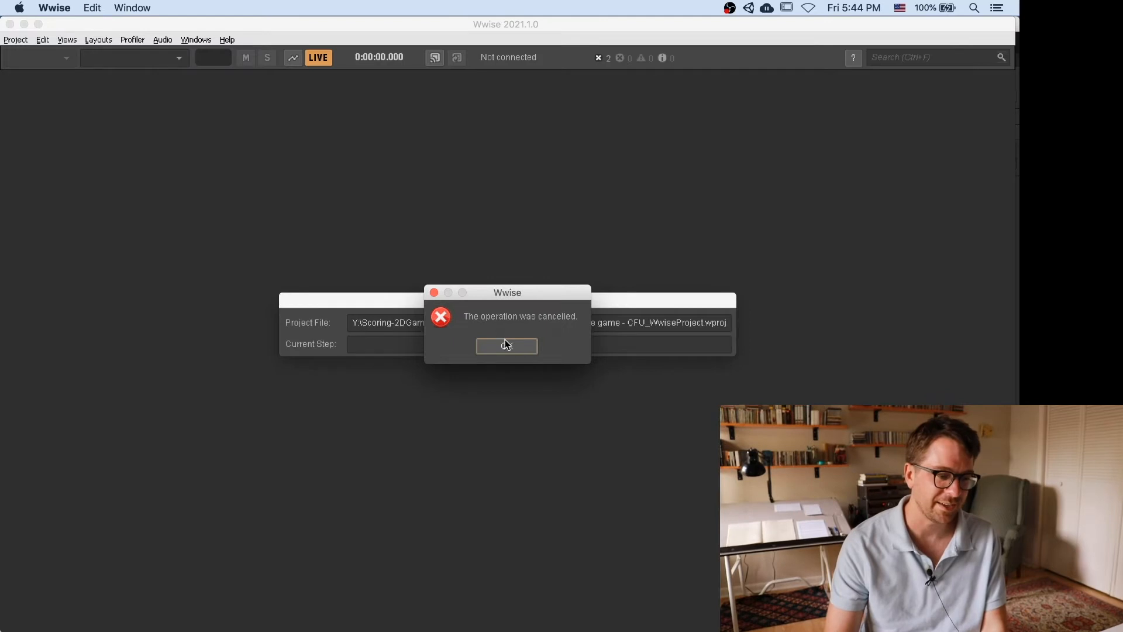
left_click(529, 359)
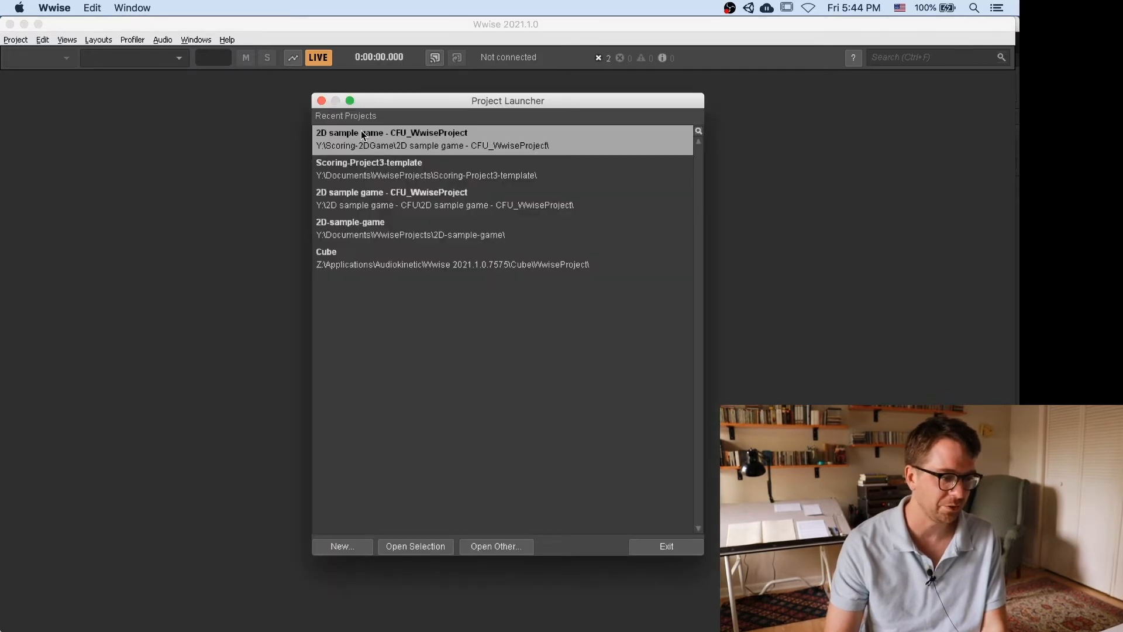
left_click(320, 102)
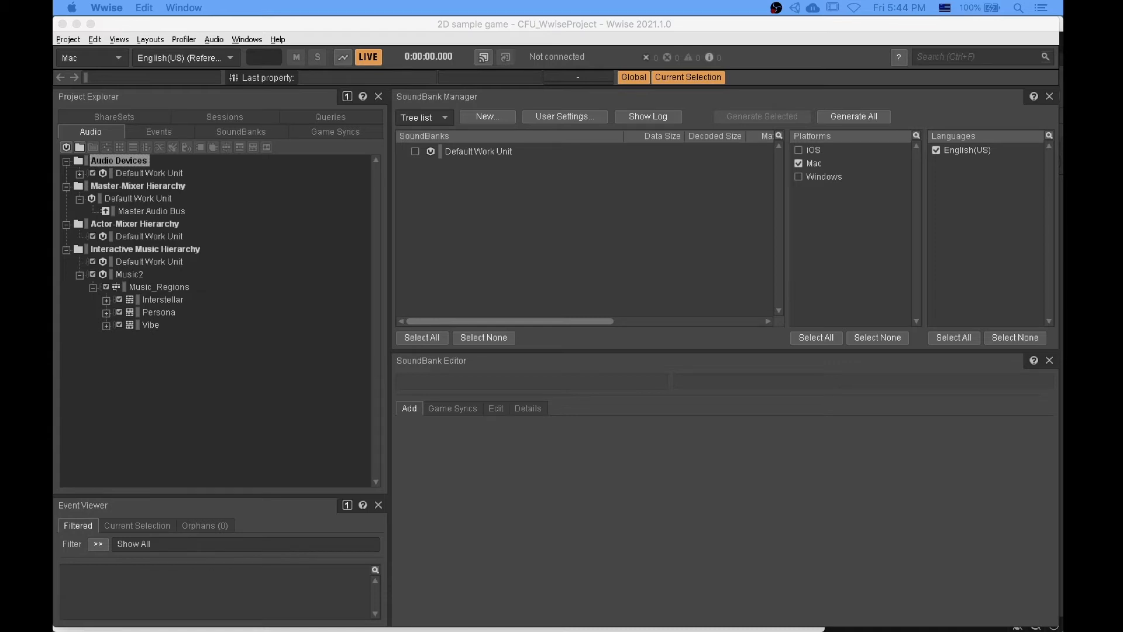
Look over the Music2 work unit and its Music_Regions contents, then collapse the Interactive Music Hierarchy.
left_click(67, 249)
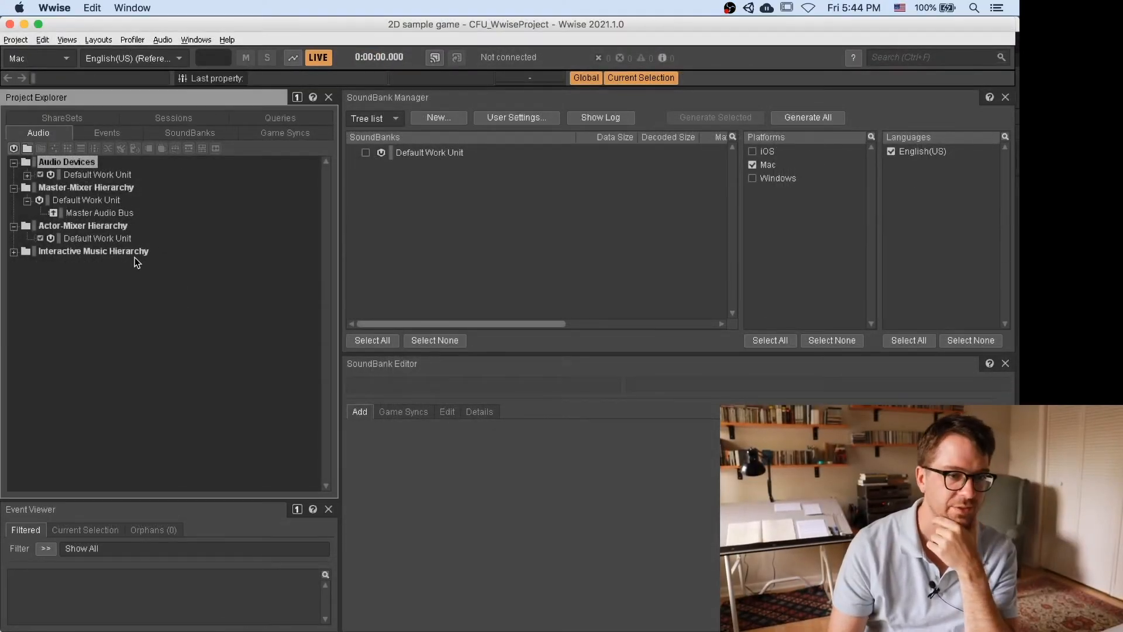
left_click(14, 252)
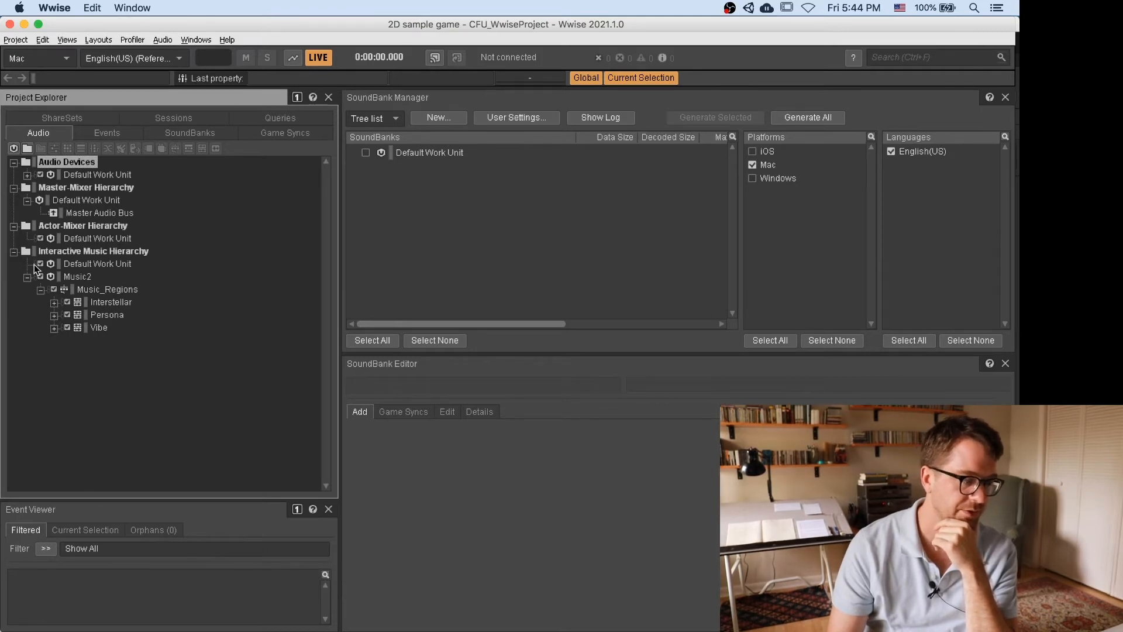
left_click(14, 251)
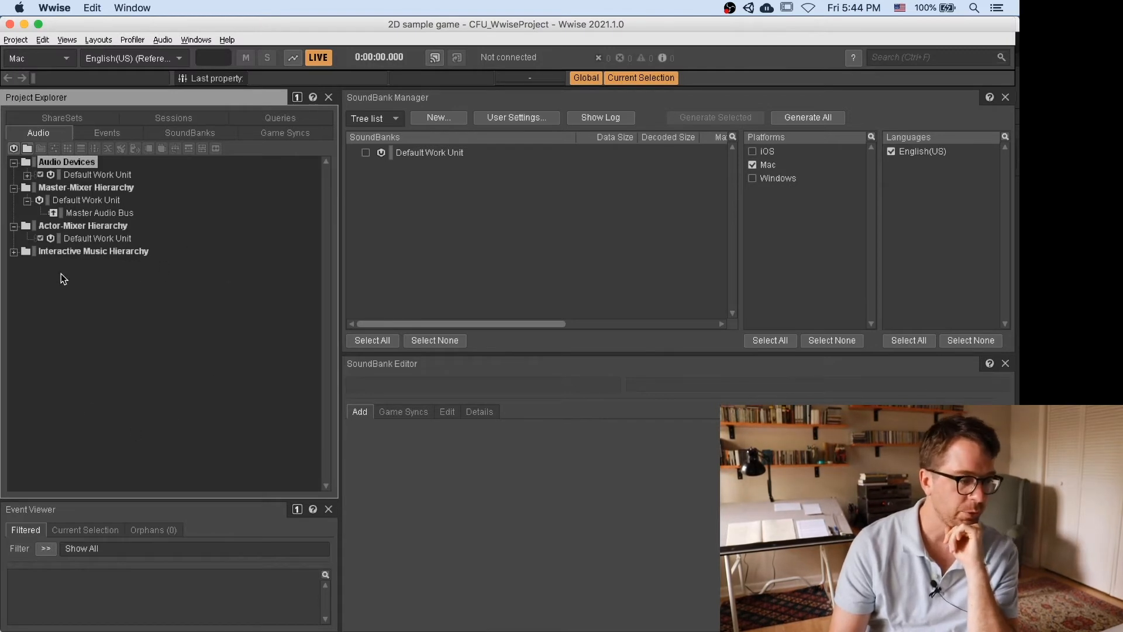
Examine the Wwise project's events, SoundBanks, game syncs, sessions and audio hierarchies, ending on the SoundBanks.
left_click(89, 129)
left_click(171, 134)
left_click(257, 130)
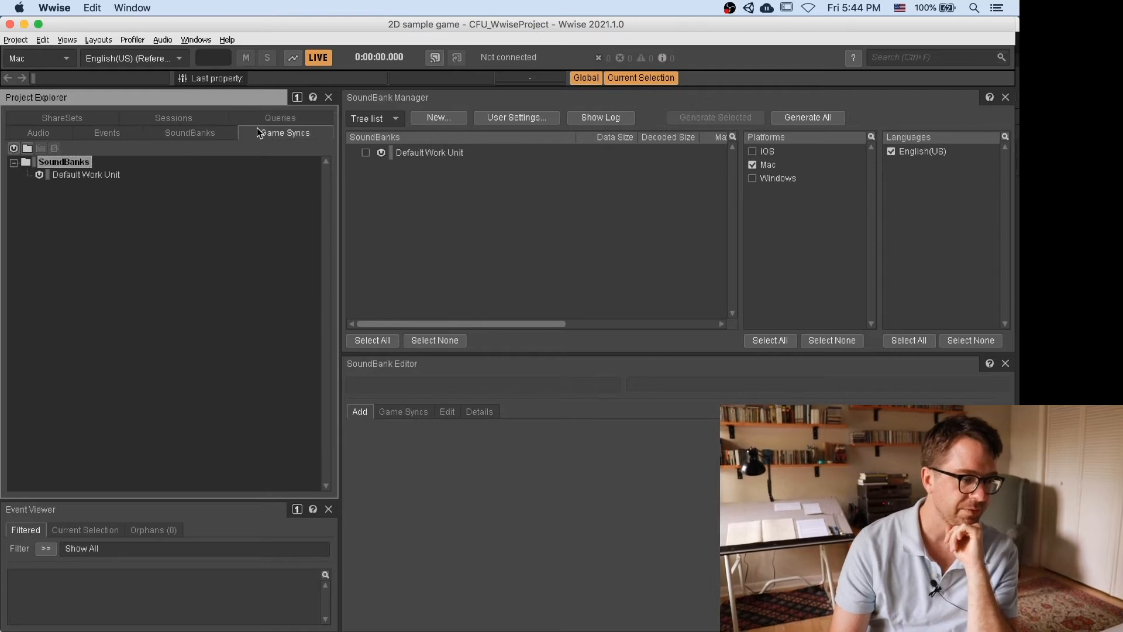
left_click(171, 118)
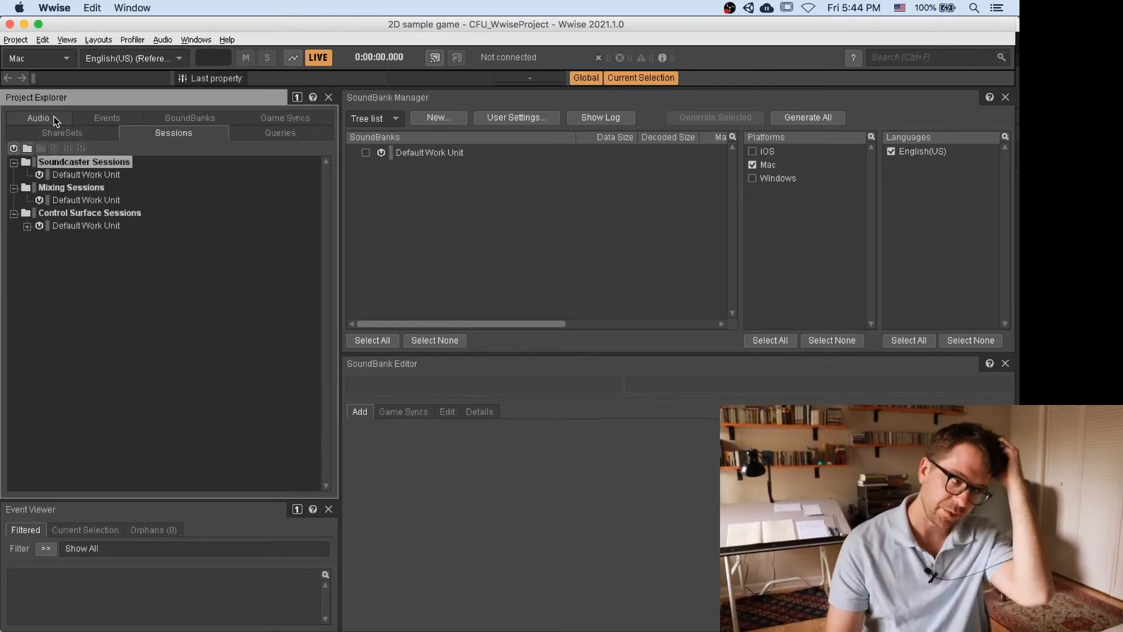
left_click(57, 126)
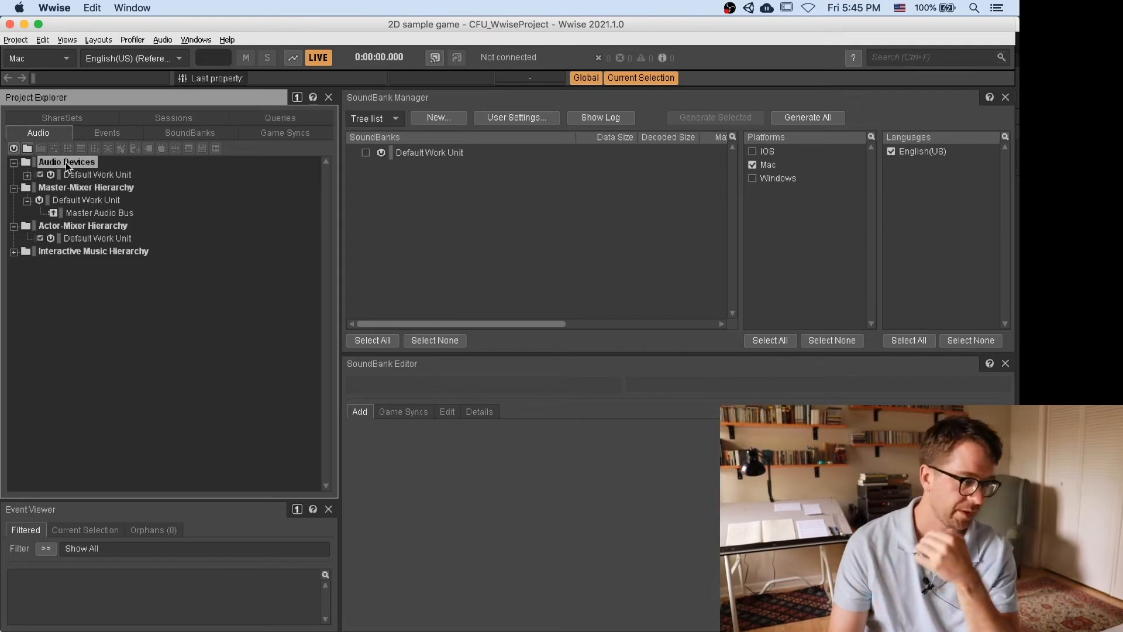
left_click(99, 133)
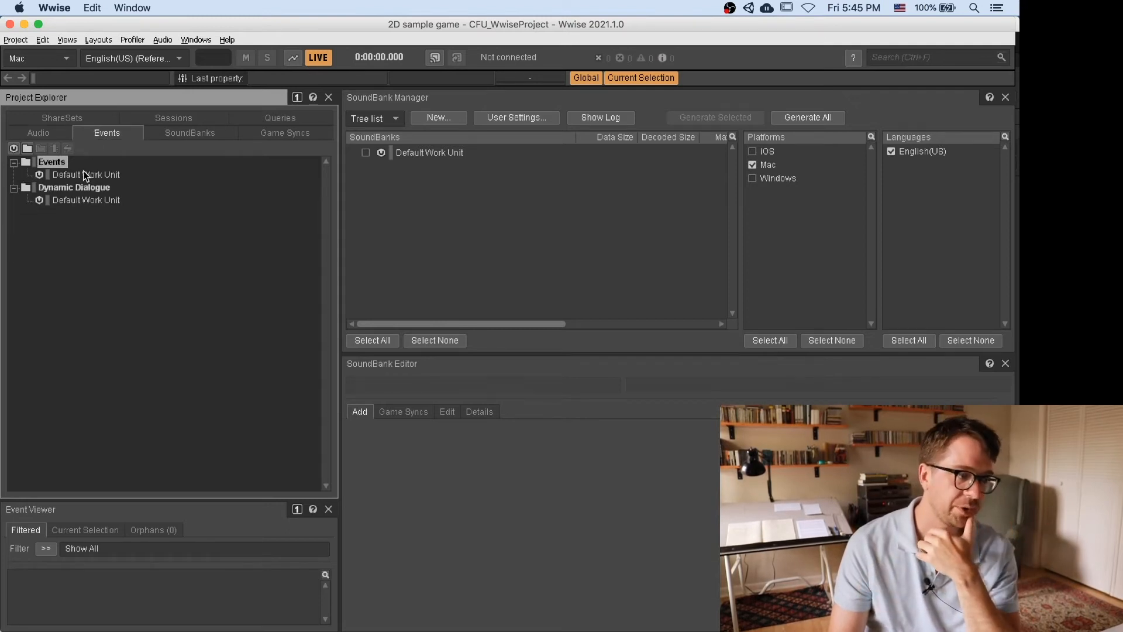
left_click(34, 137)
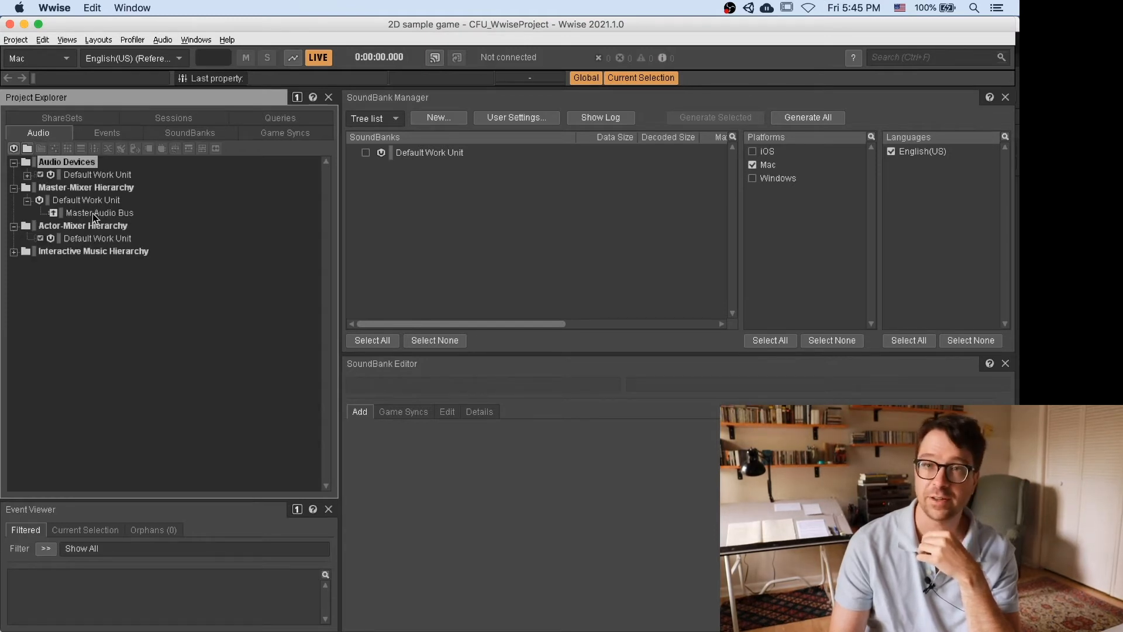
left_click(100, 134)
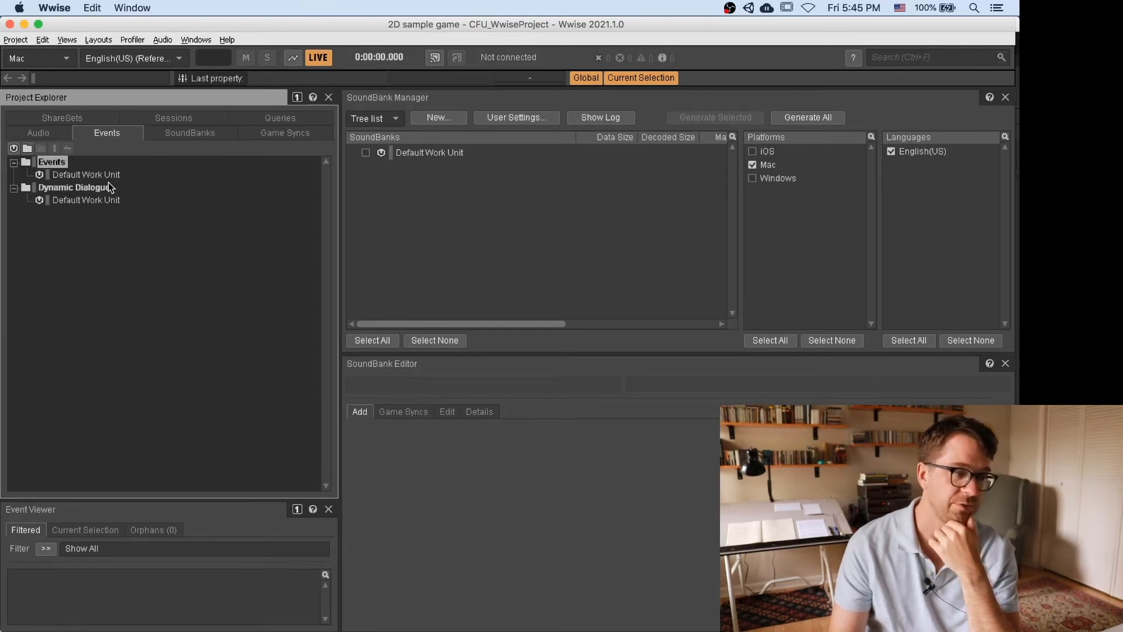
left_click(176, 134)
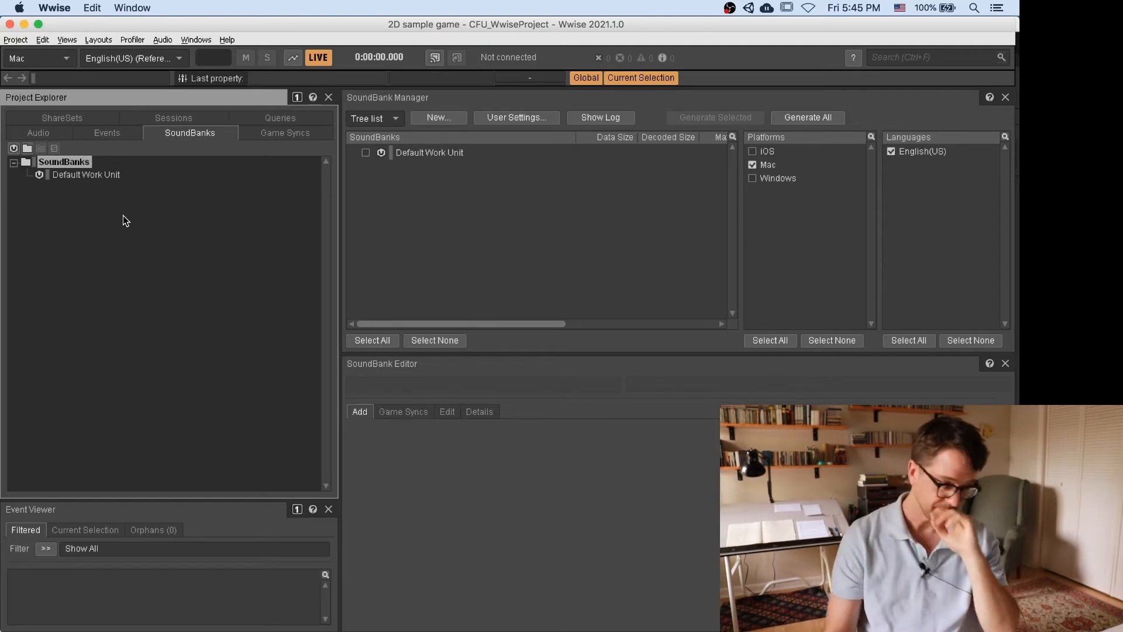
Return to the project's audio hierarchies and select the Actor-Mixer Hierarchy, leaving its Default Work Unit included.
left_click(27, 133)
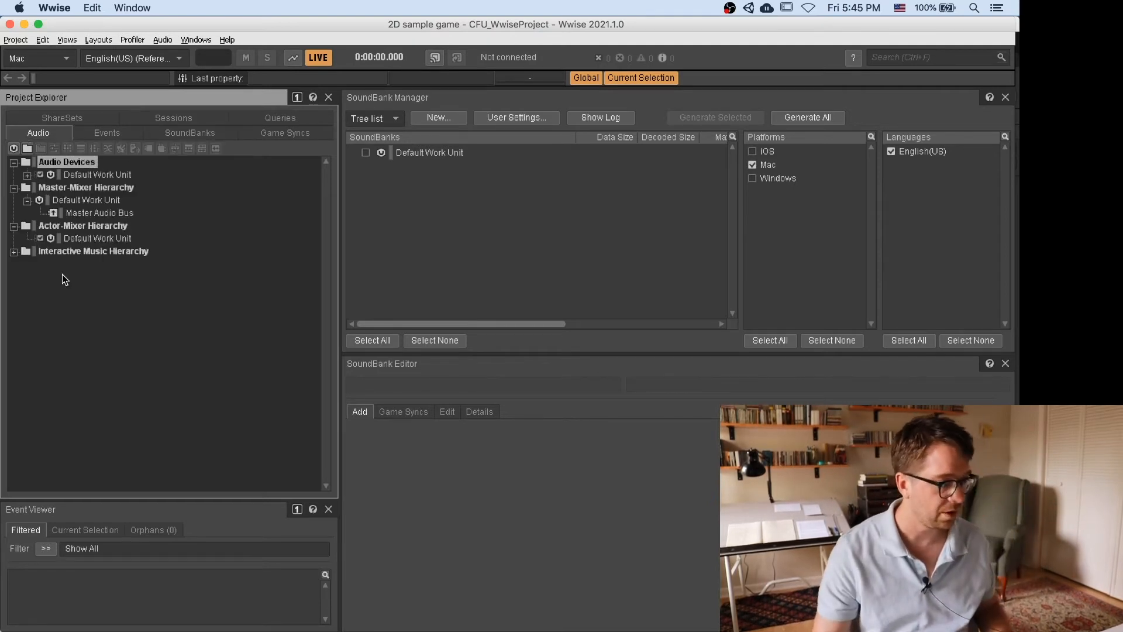
left_click(40, 239)
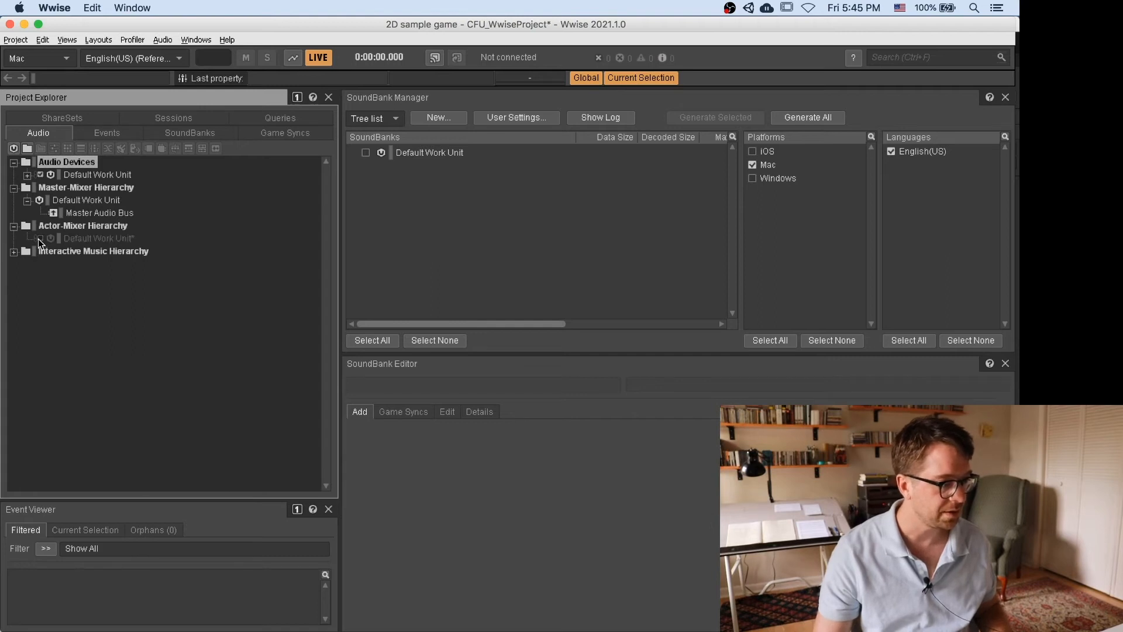
left_click(40, 238)
left_click(58, 227)
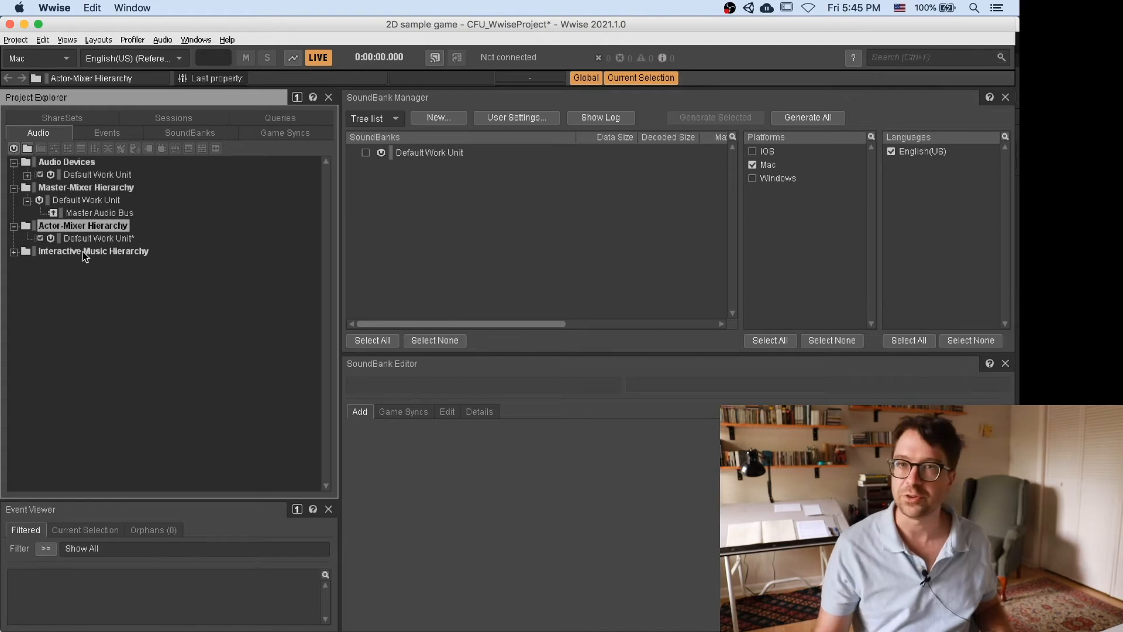
key("super+Tab")
key("super+Tab")
key("super+Tab")
key("super+Tab")
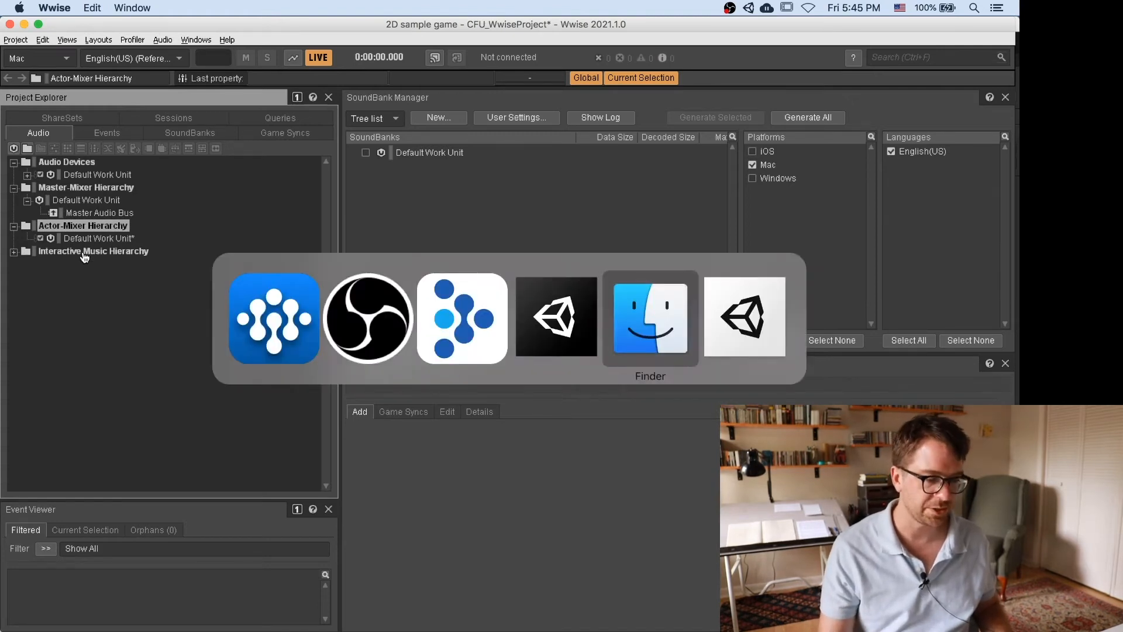
key("super+Tab")
key("super+Tab")
key("super+Tab")
key("super+Tab")
key("super+Tab")
key("super+Tab")
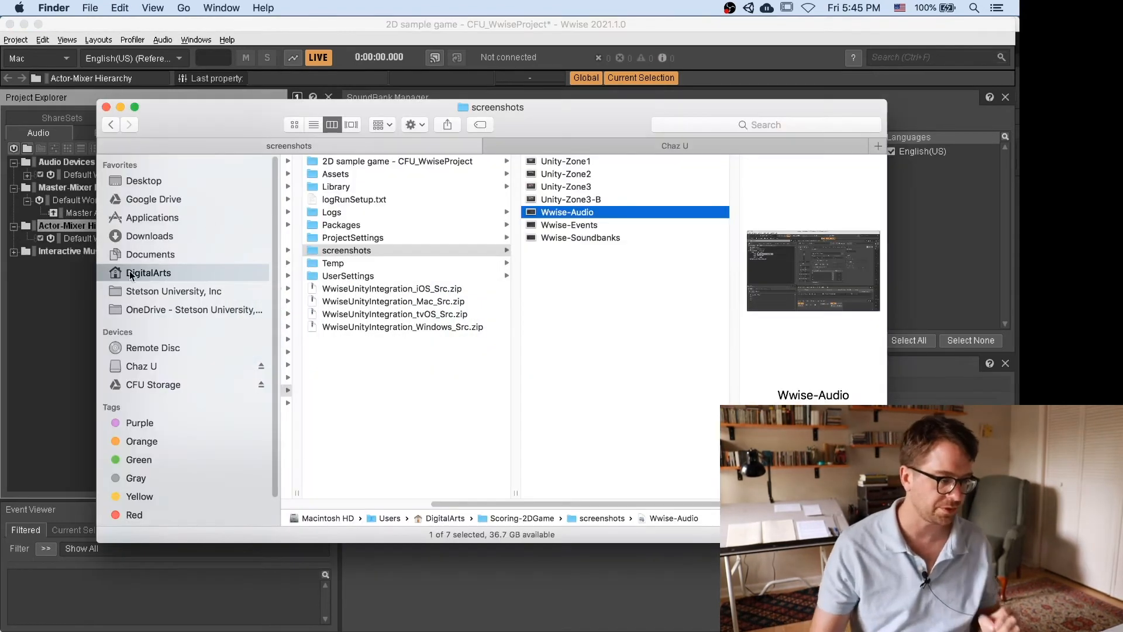
left_click(78, 290)
Open the Audio File Importer for the Default Work Unit under the Actor-Mixer Hierarchy.
left_click(93, 239)
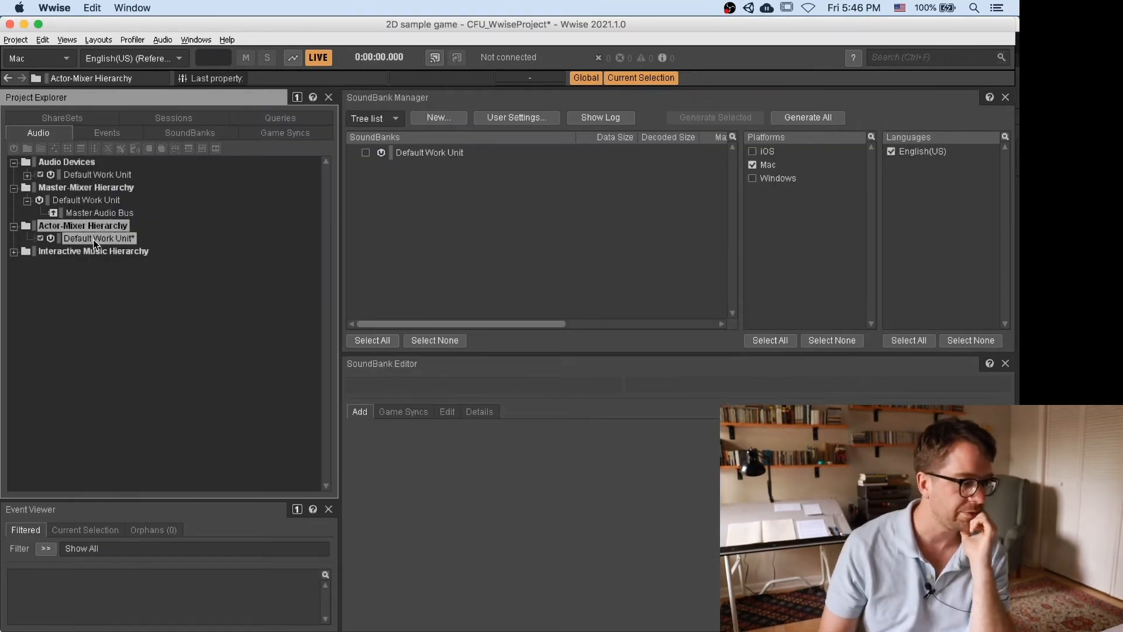
right_click(93, 240)
left_click(85, 229)
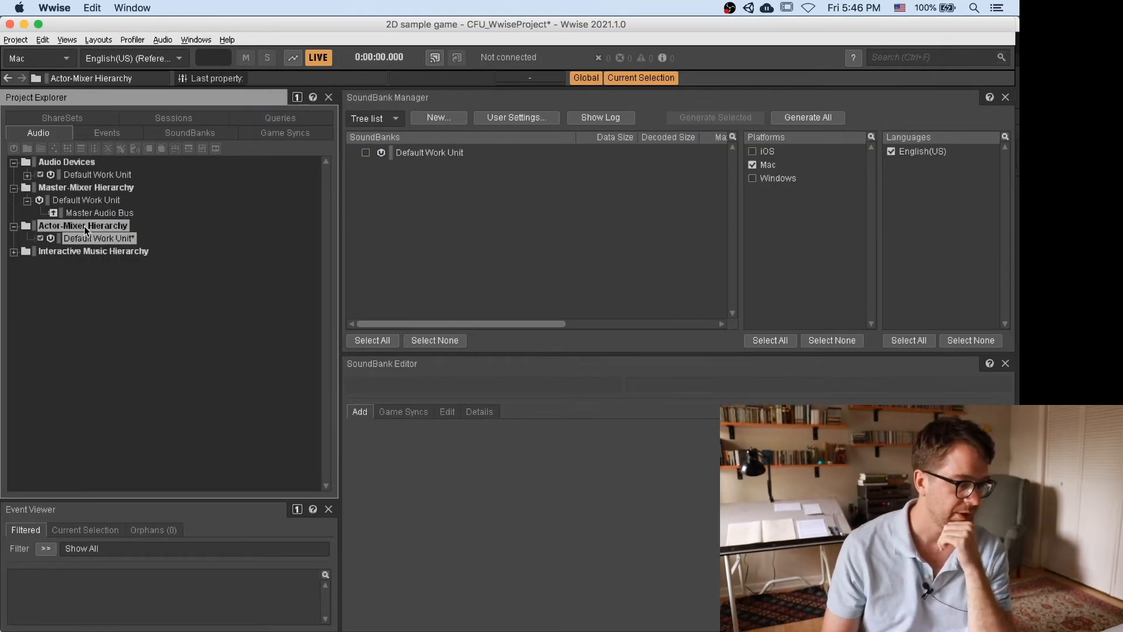
left_click(93, 239)
right_click(92, 240)
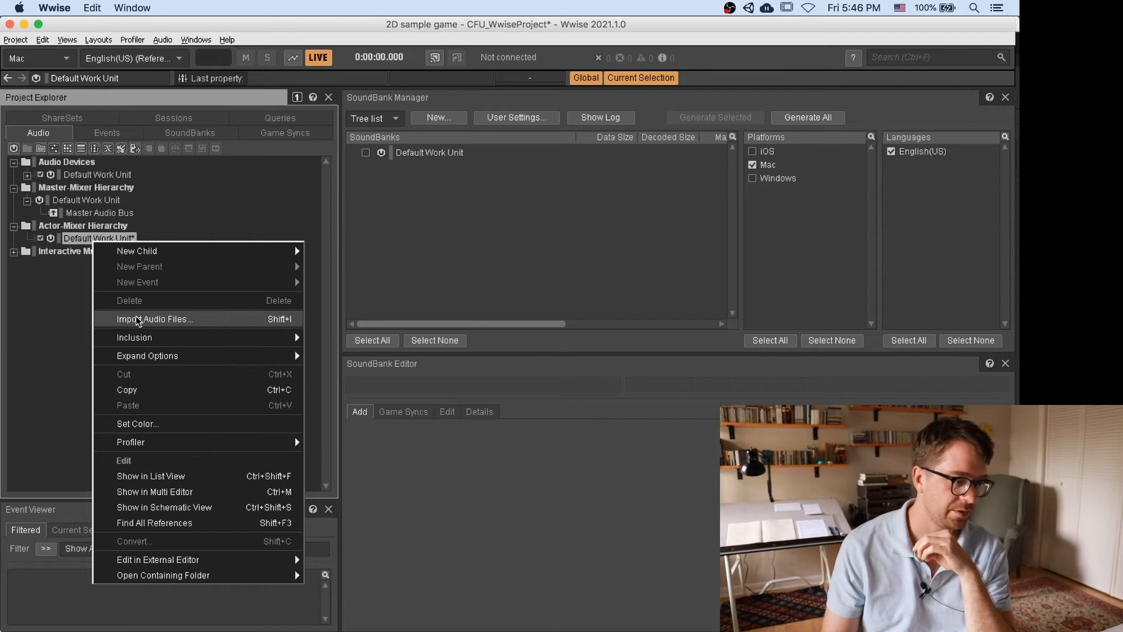
left_click(212, 320)
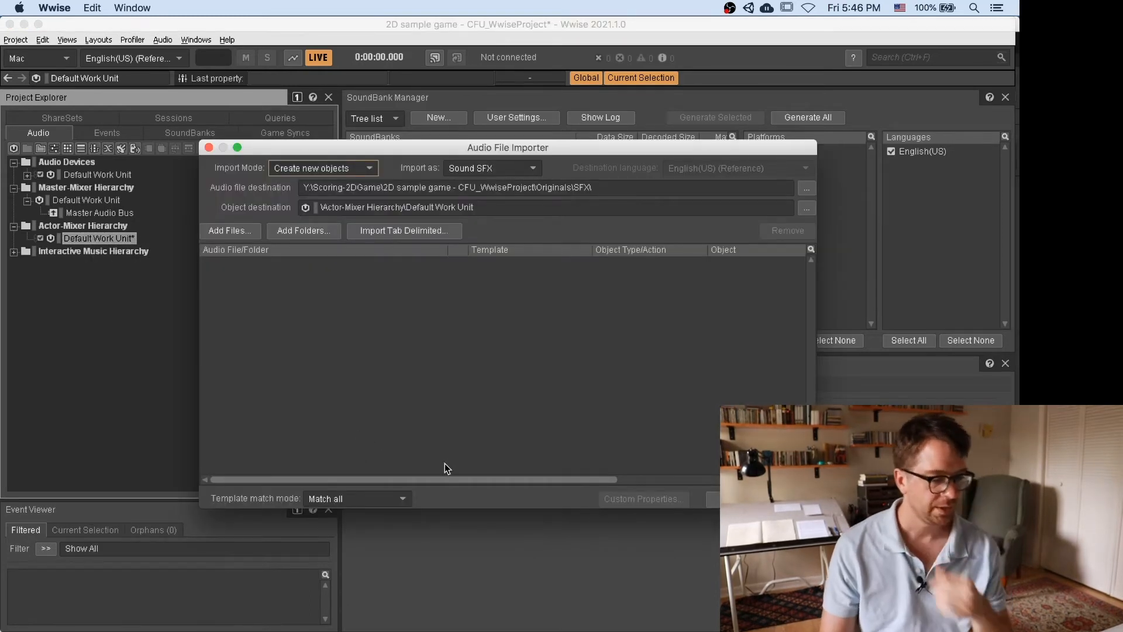
Switch to Finder and open the 200101 Persona5-battle-theme folder inside _Drive-backup on the external drive.
key("super+Tab")
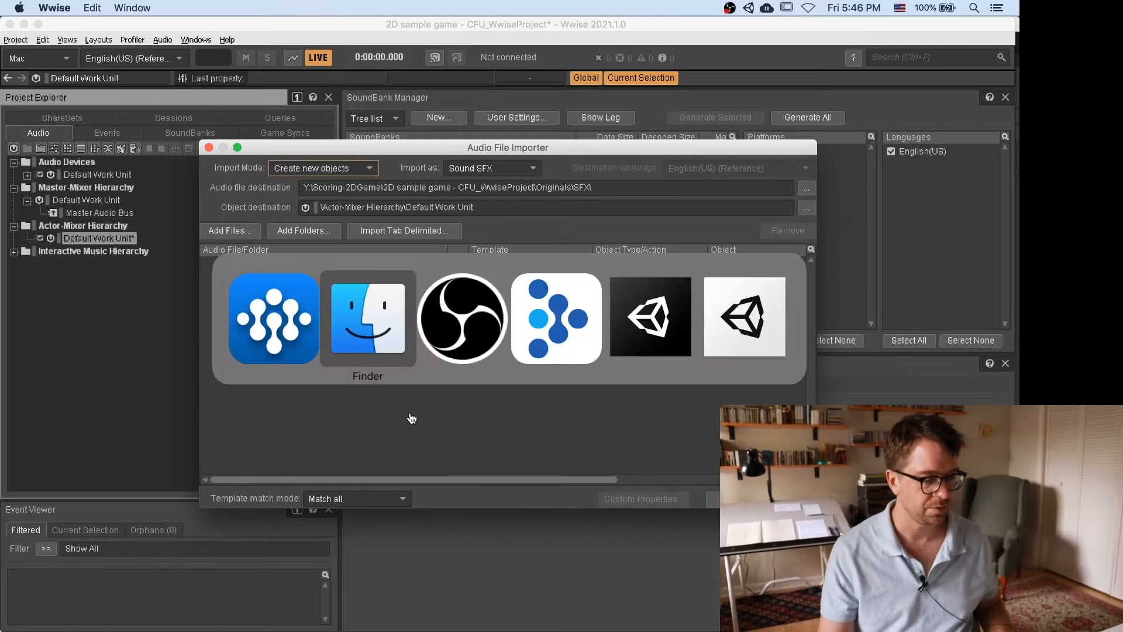
key("super+Tab")
key("super+Tab")
key("super+Tab")
key("super+Tab")
left_click(414, 329)
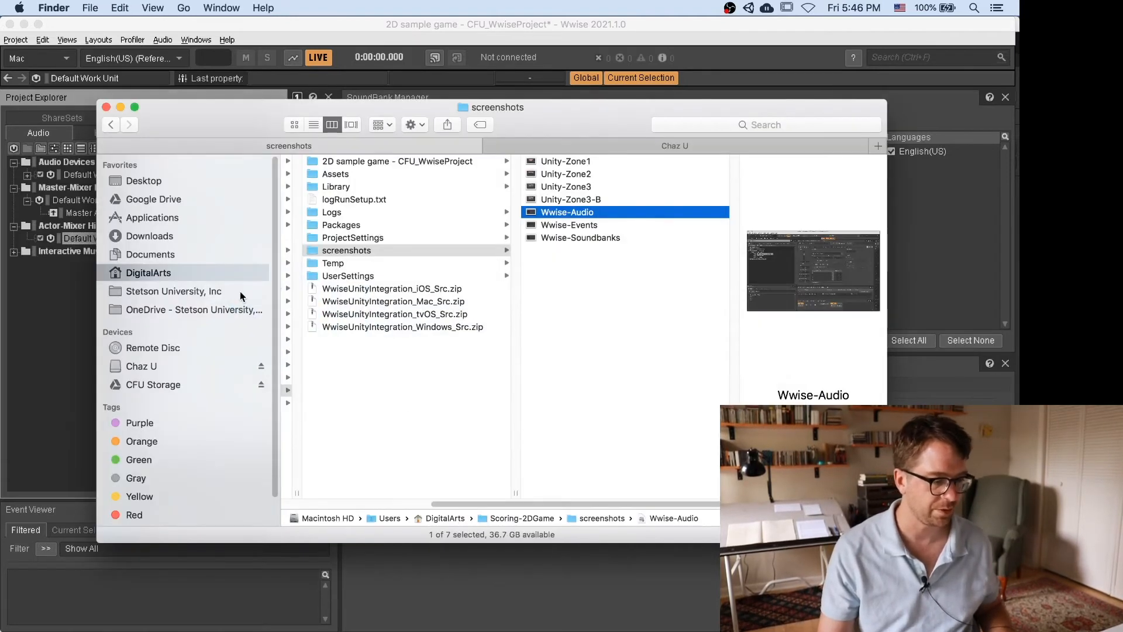
left_click(173, 364)
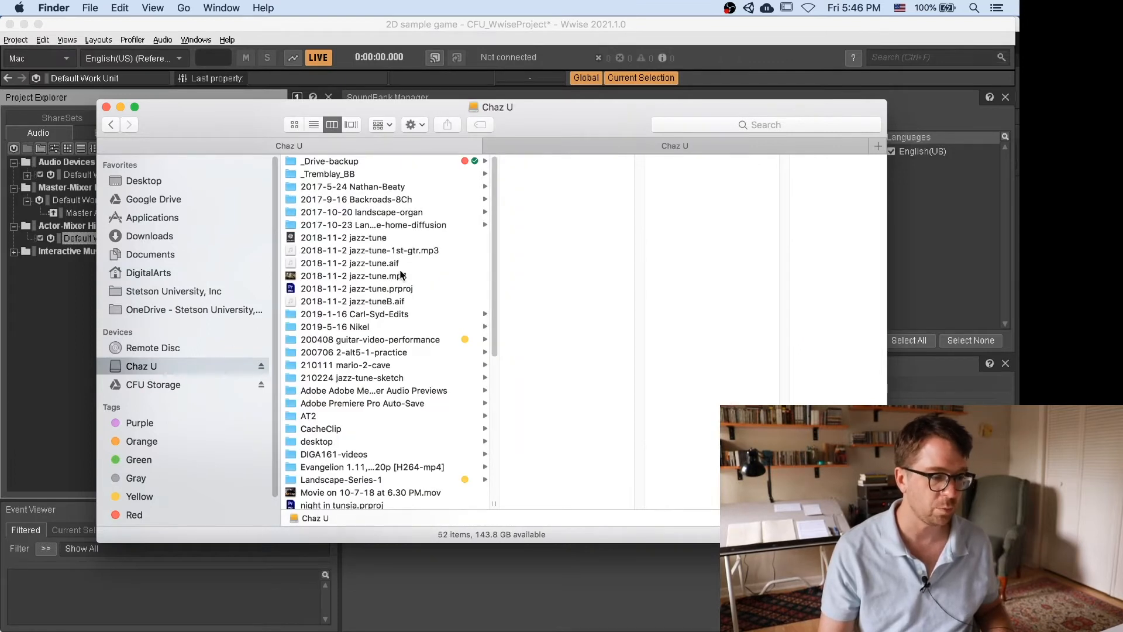
left_click(338, 160)
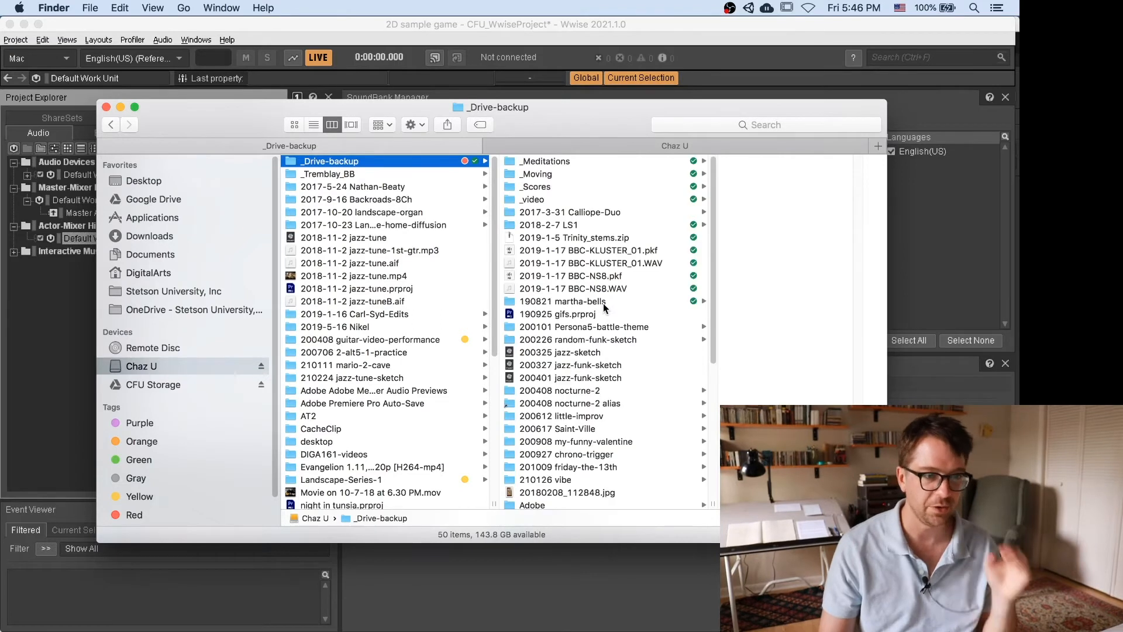
left_click(580, 327)
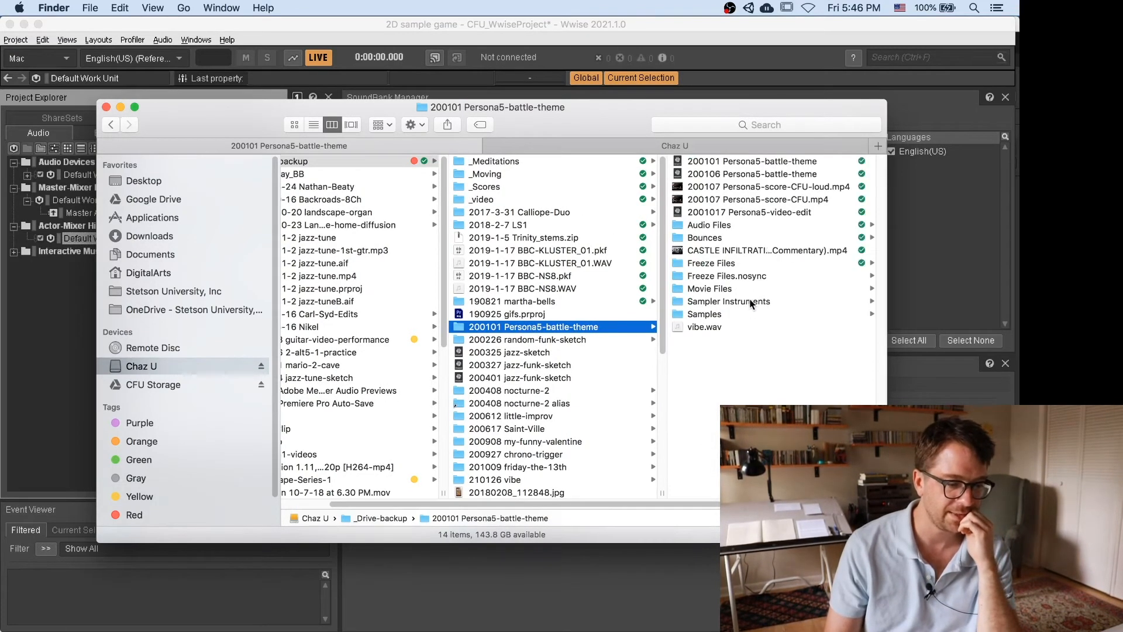
Add vibe-sample.wav from the theme's Audio Files folder to the Audio File Importer, closing the extra Desktop window.
left_click(722, 237)
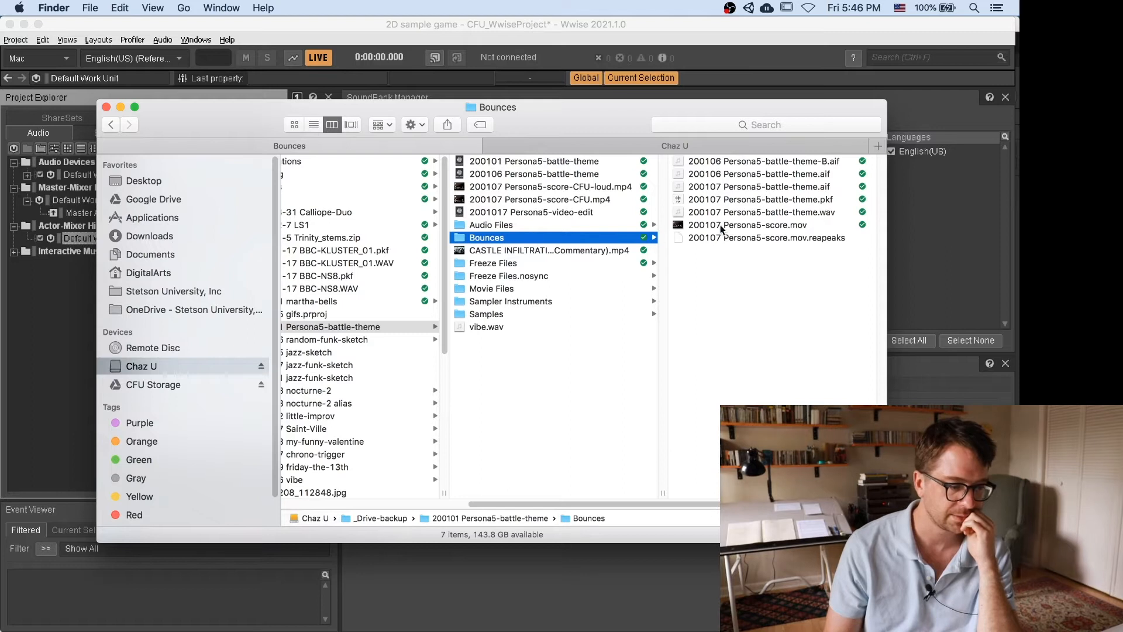
left_click_drag(618, 125, 596, 176)
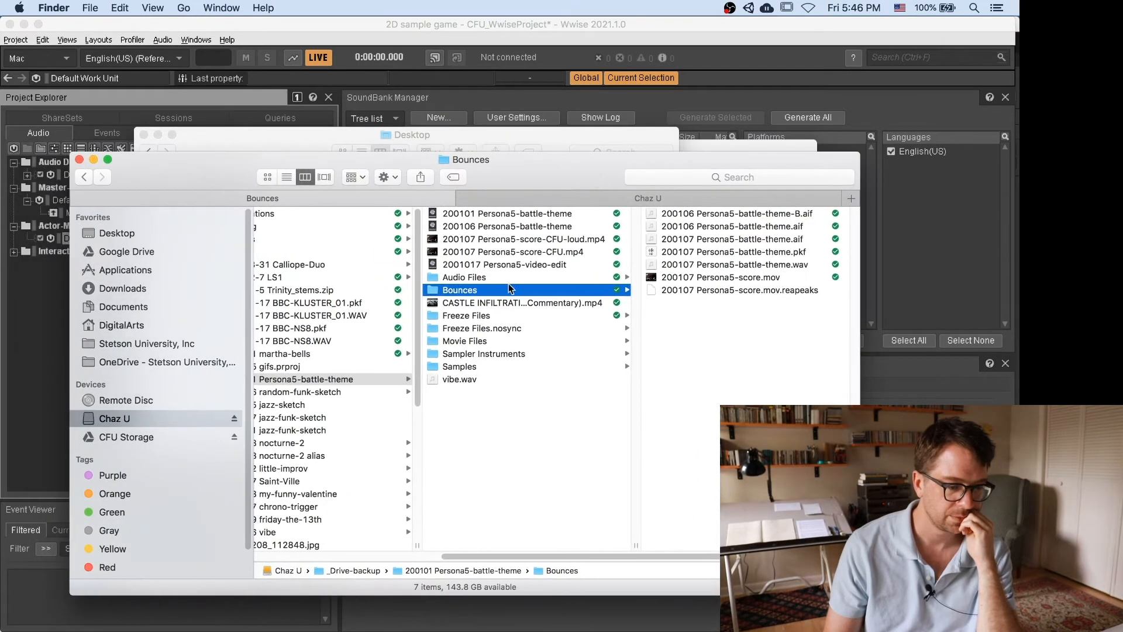
left_click(508, 281)
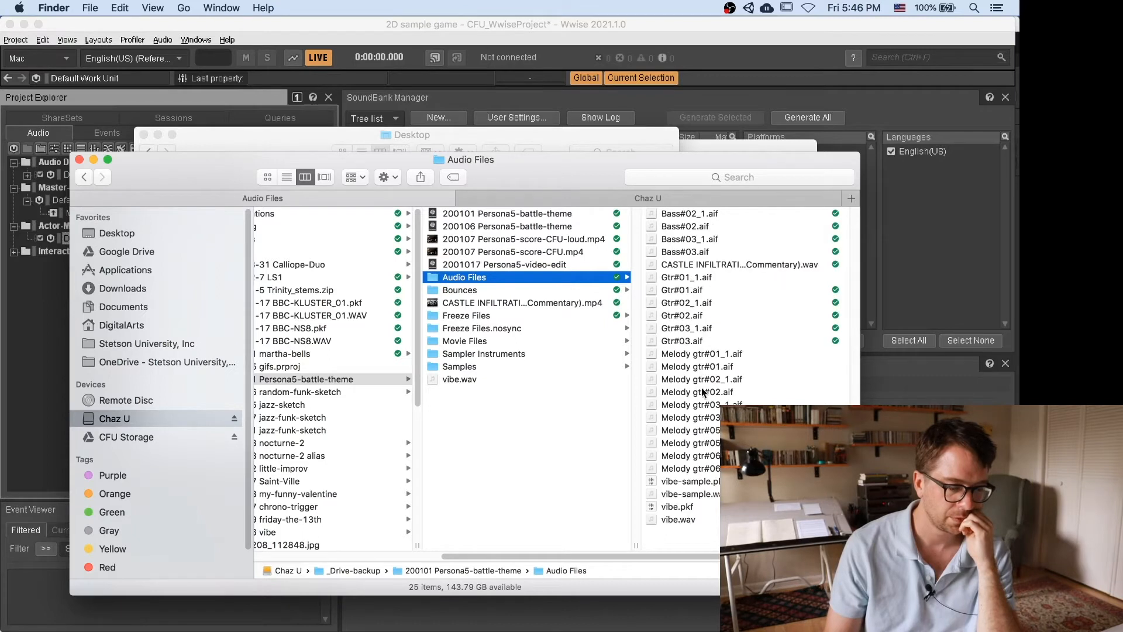
left_click_drag(588, 175, 257, 85)
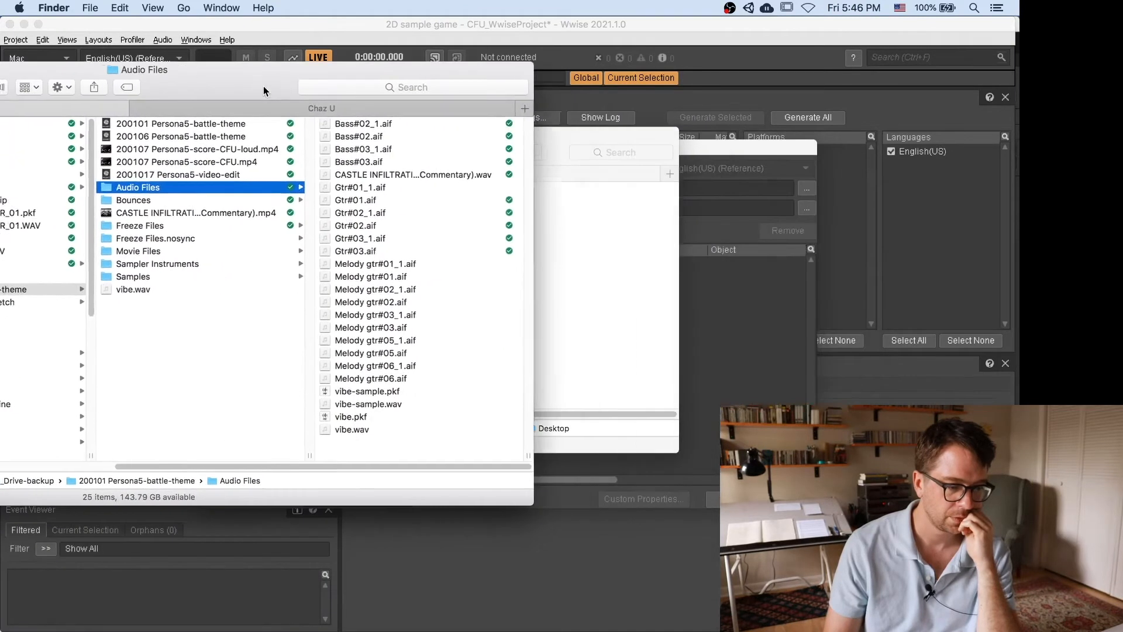
double_click(563, 143)
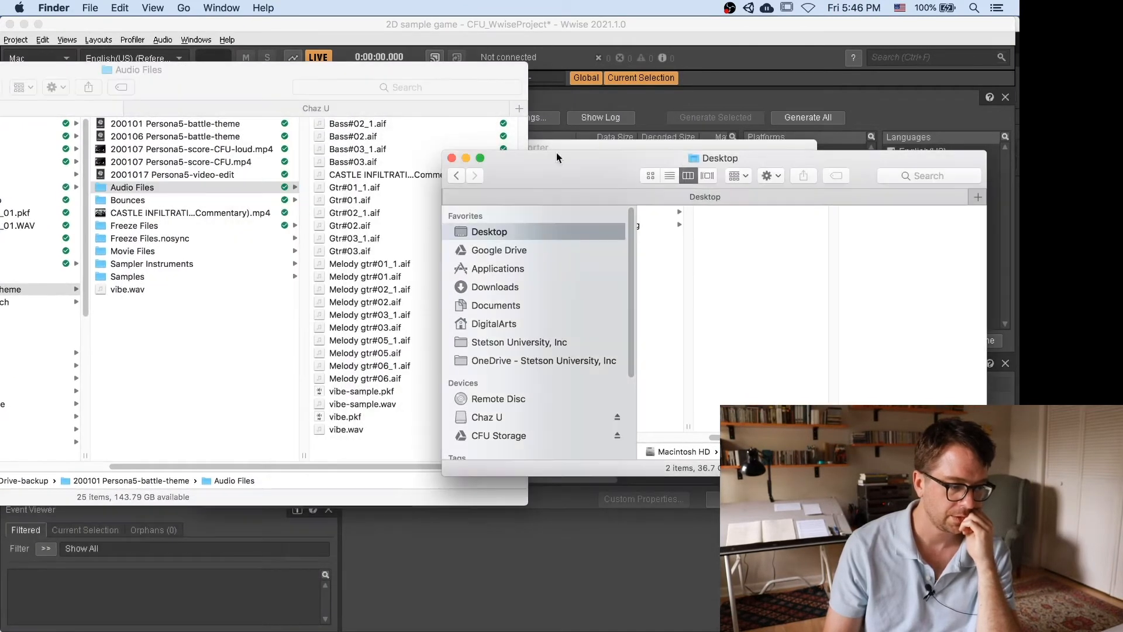
left_click(451, 159)
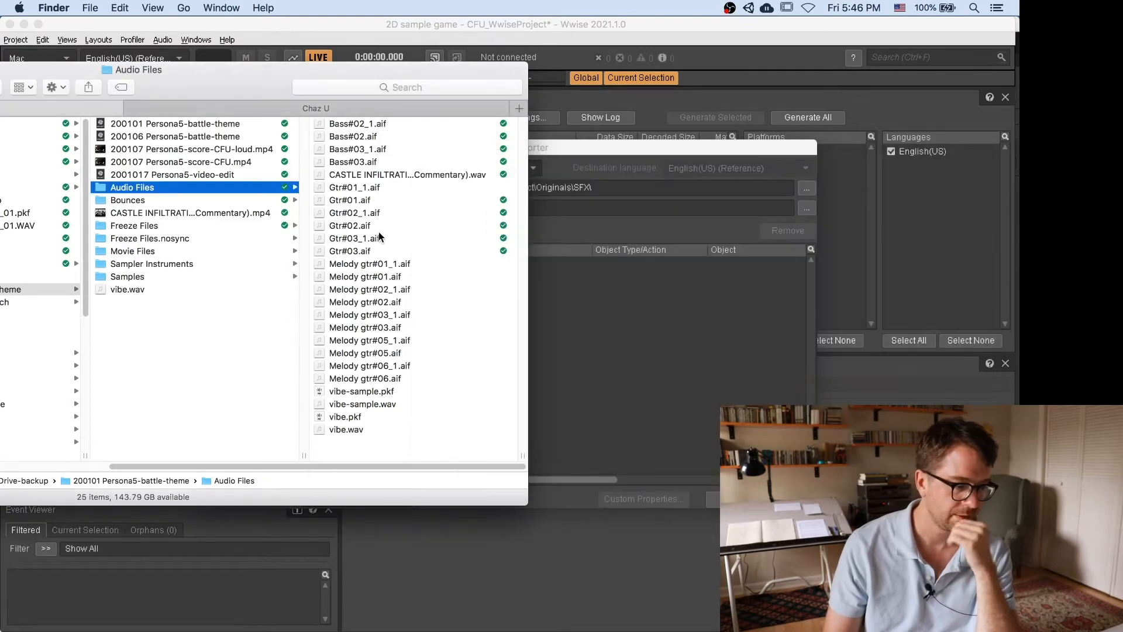
left_click_drag(360, 405, 677, 366)
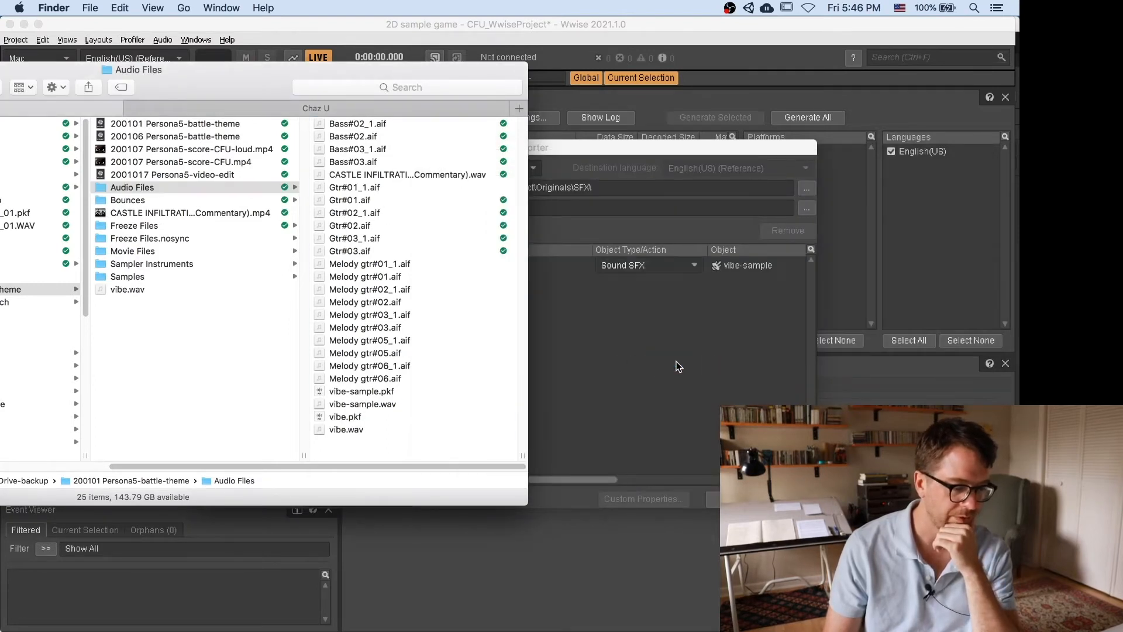
Add 200107 Persona5-battle-theme.wav from the Bounces folder to the Audio File Importer's list.
left_click(294, 294)
left_click_drag(233, 87, 479, 144)
left_click(430, 256)
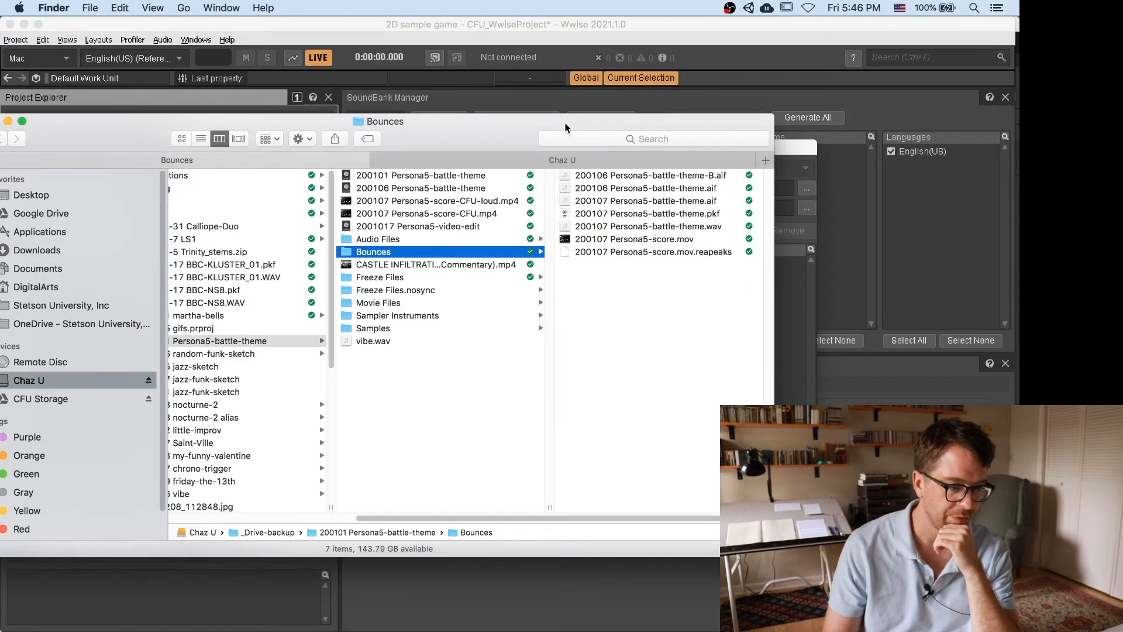
left_click_drag(565, 128, 271, 161)
left_click_drag(553, 297, 593, 316)
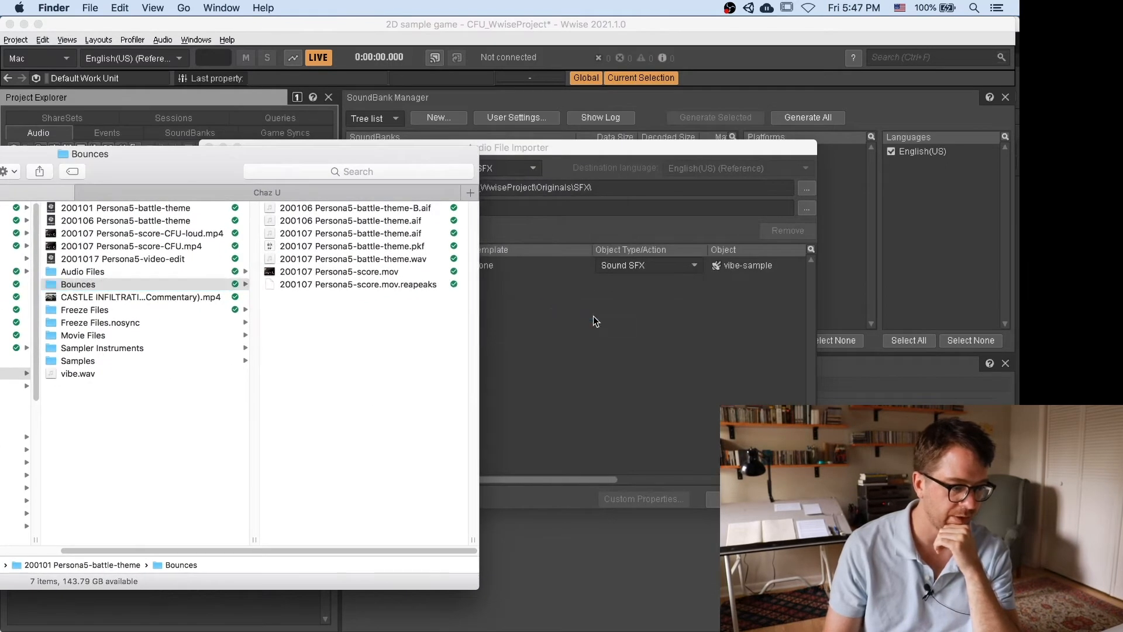
Browse Stetson University, Inc to DIGA465 - General and open 1_Film-score-practice in the first student folder's Projects.
left_click_drag(279, 154, 715, 132)
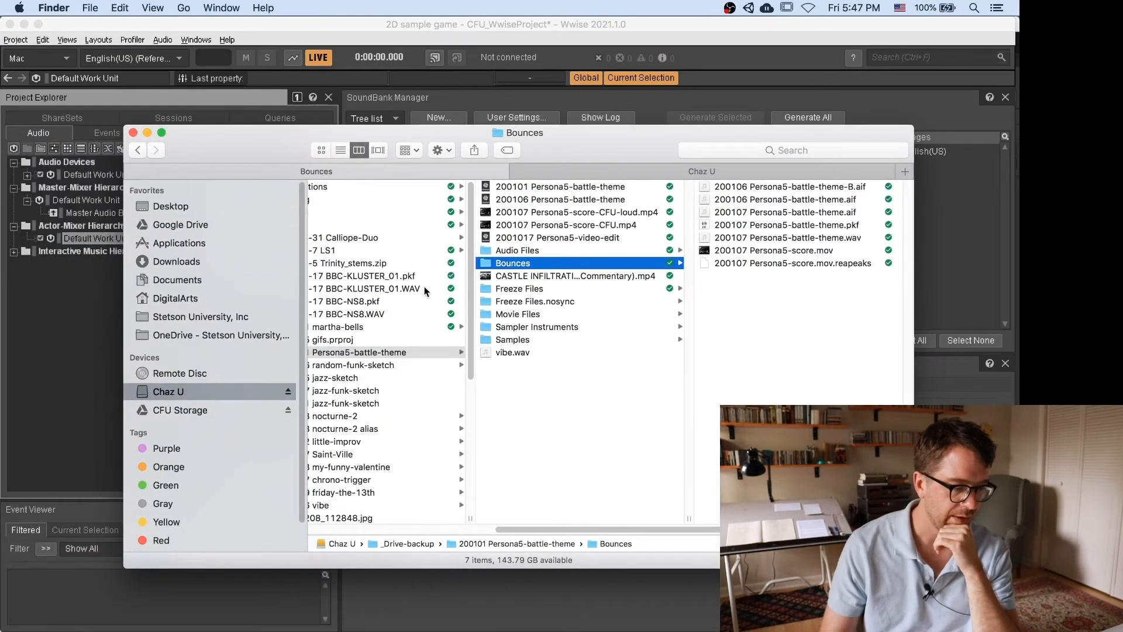
left_click(243, 316)
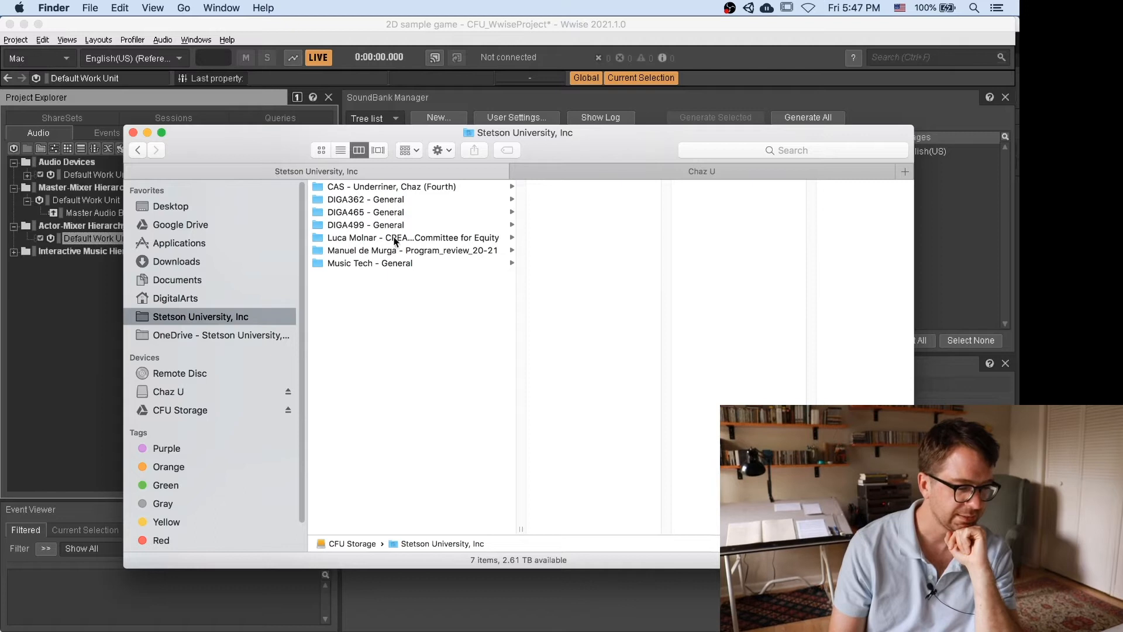
left_click(402, 203)
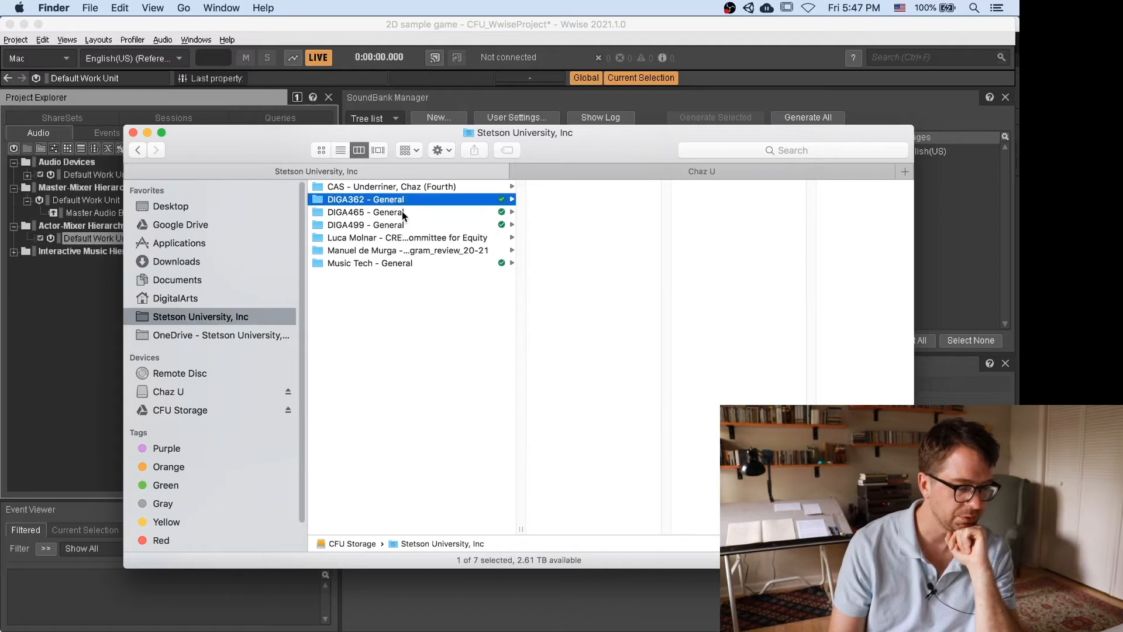
left_click(402, 212)
left_click(585, 200)
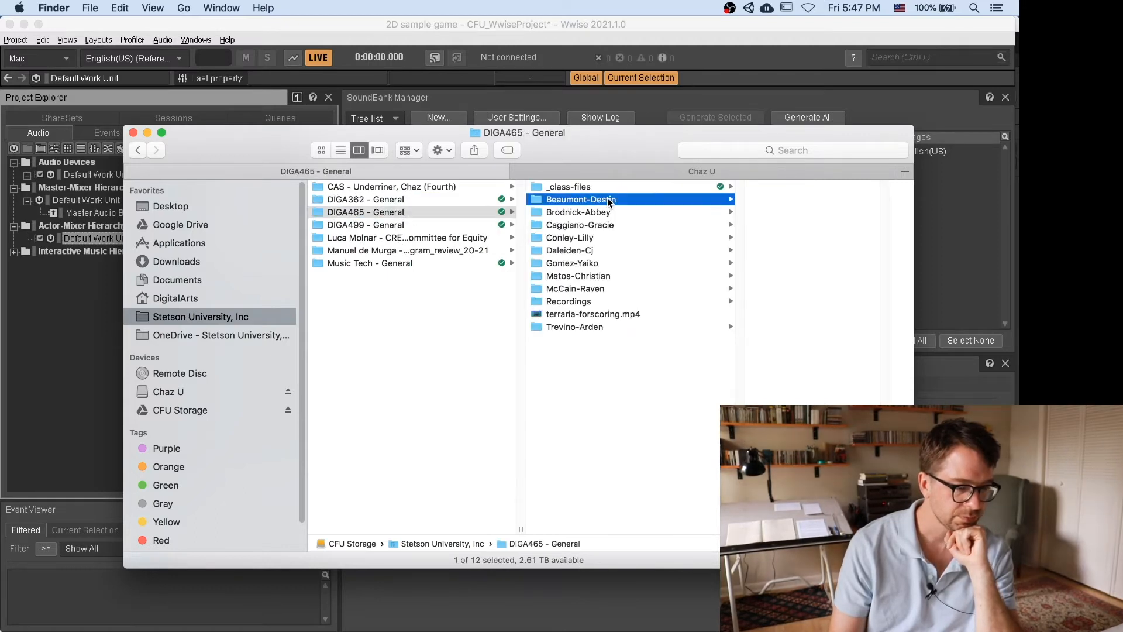
left_click(738, 199)
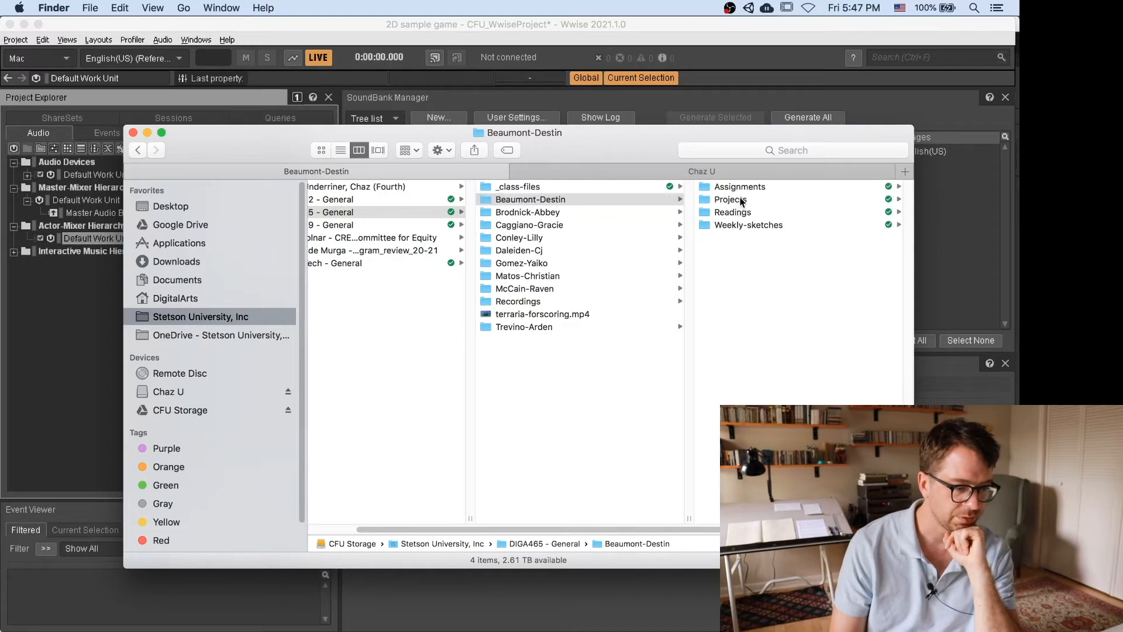
left_click(775, 187)
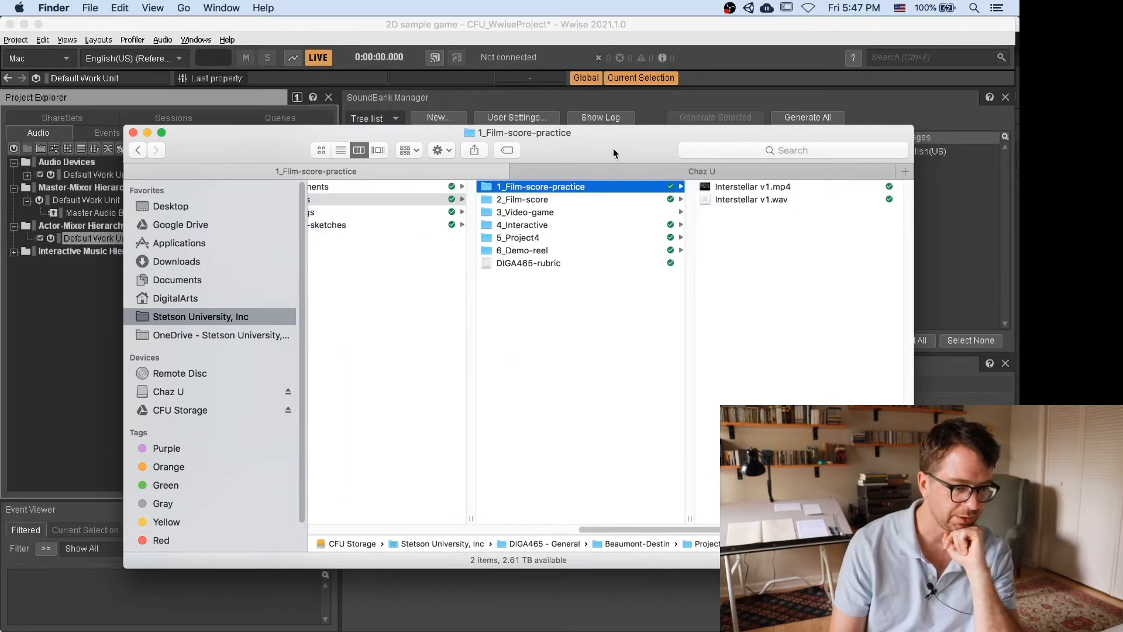
Add Interstellar v1.wav to the import list and bring the Audio File Importer back to the front.
left_click_drag(612, 148, 150, 239)
left_click_drag(245, 296, 648, 359)
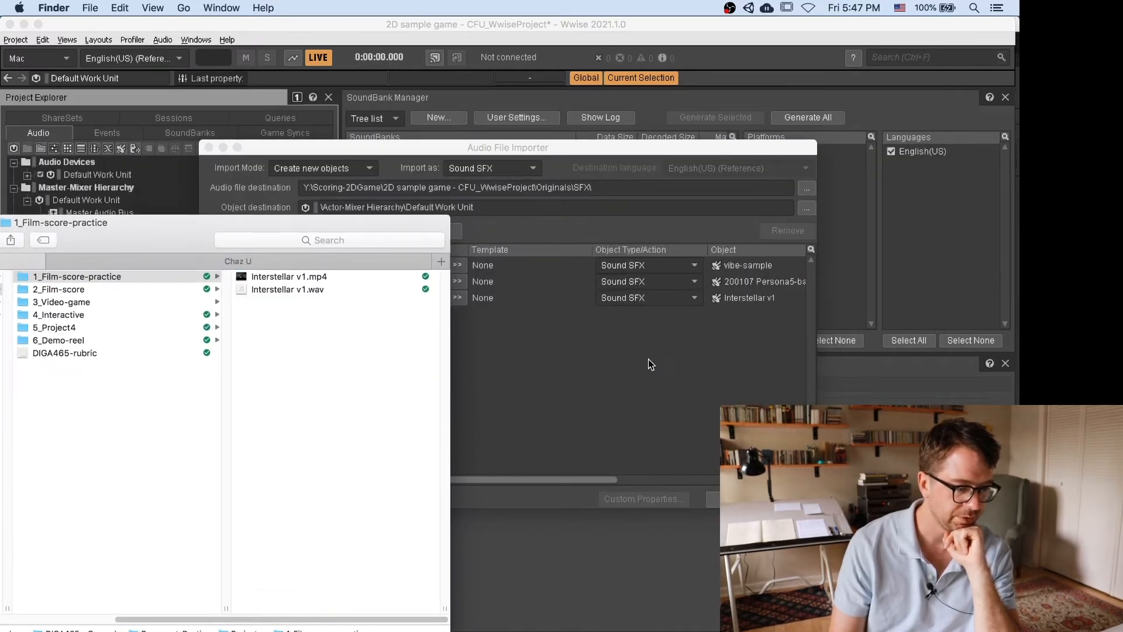
left_click(610, 409)
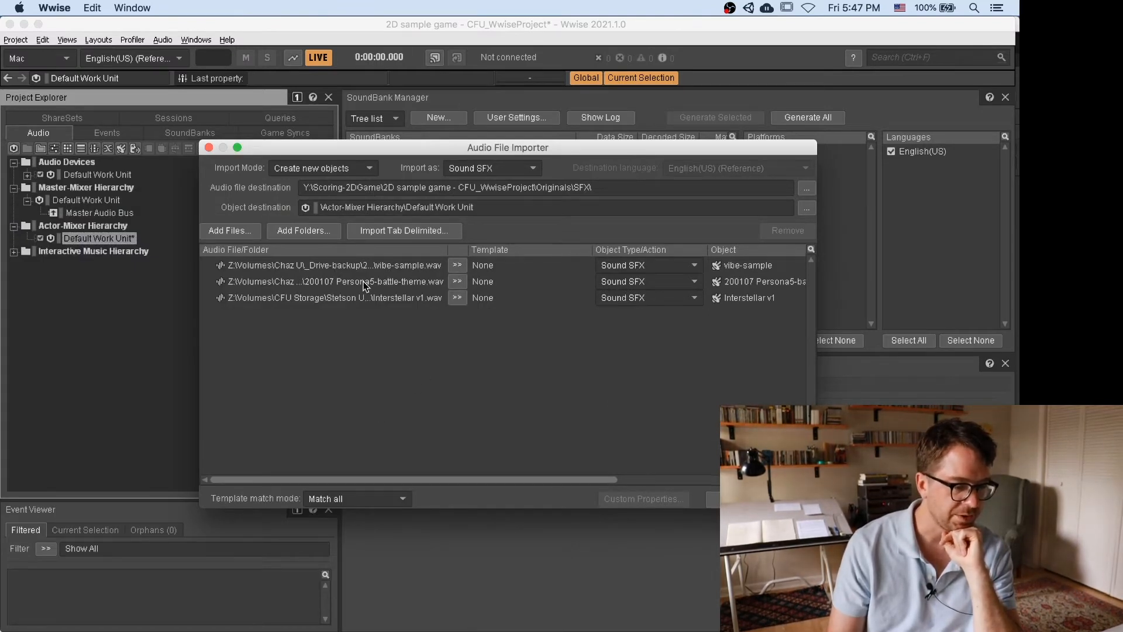
Import the three audio files as Sound SFX, replacing the existing originals, and select 200107 Persona5-battle-theme in the hierarchy.
left_click(630, 265)
left_click(661, 302)
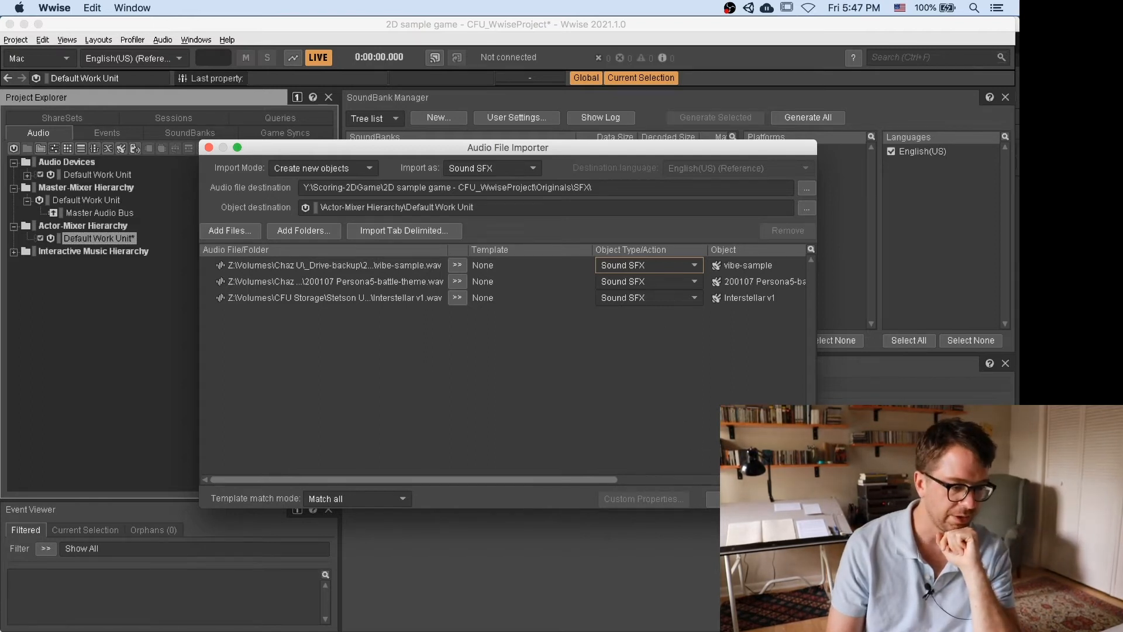
left_click(731, 499)
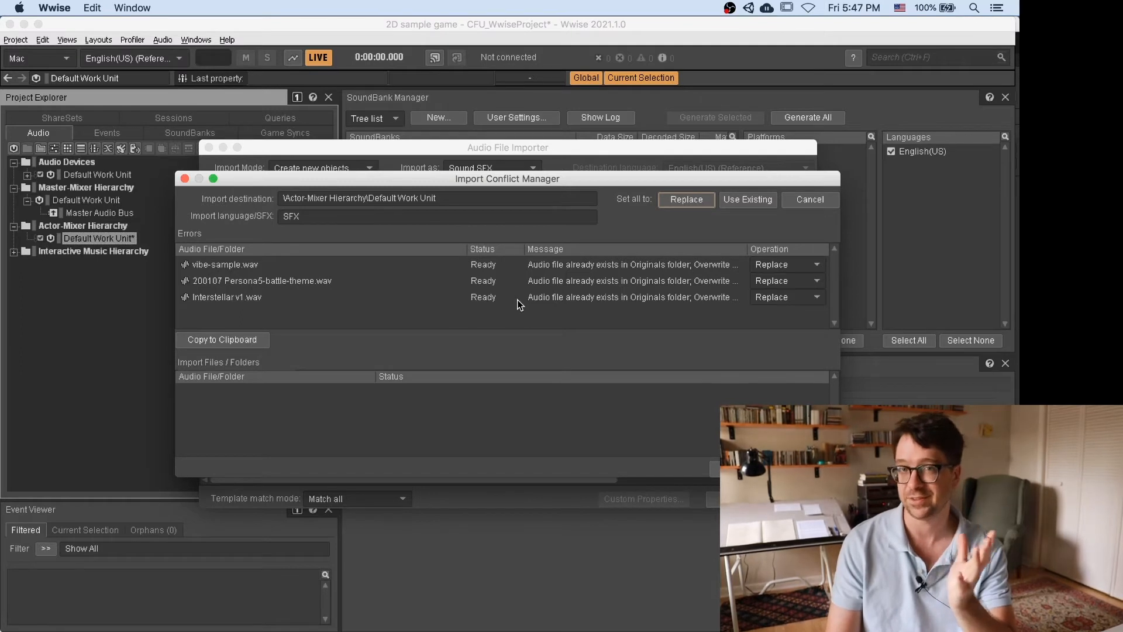
left_click(731, 468)
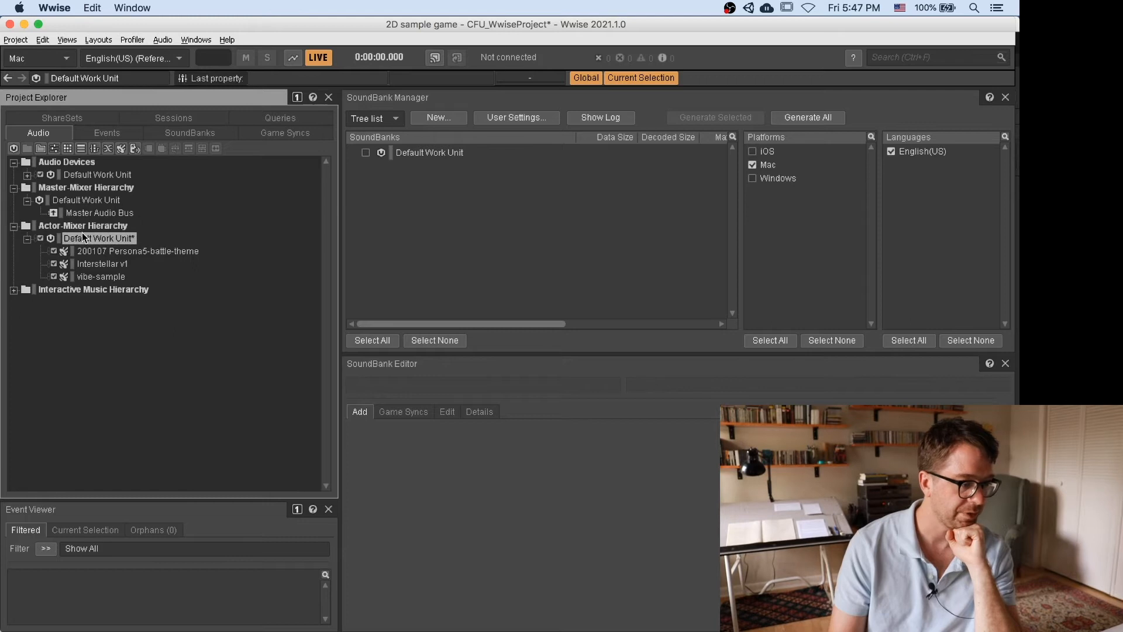
left_click(100, 250)
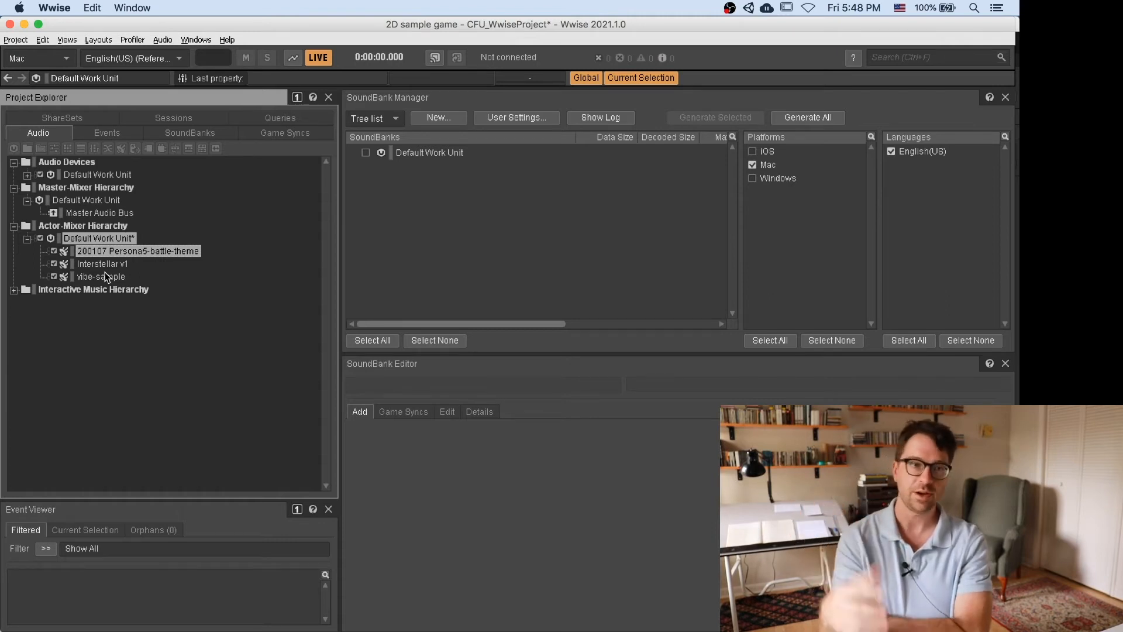
Select 200107 Persona5-battle-theme in the Actor-Mixer Hierarchy and save the Wwise project.
left_click(117, 258)
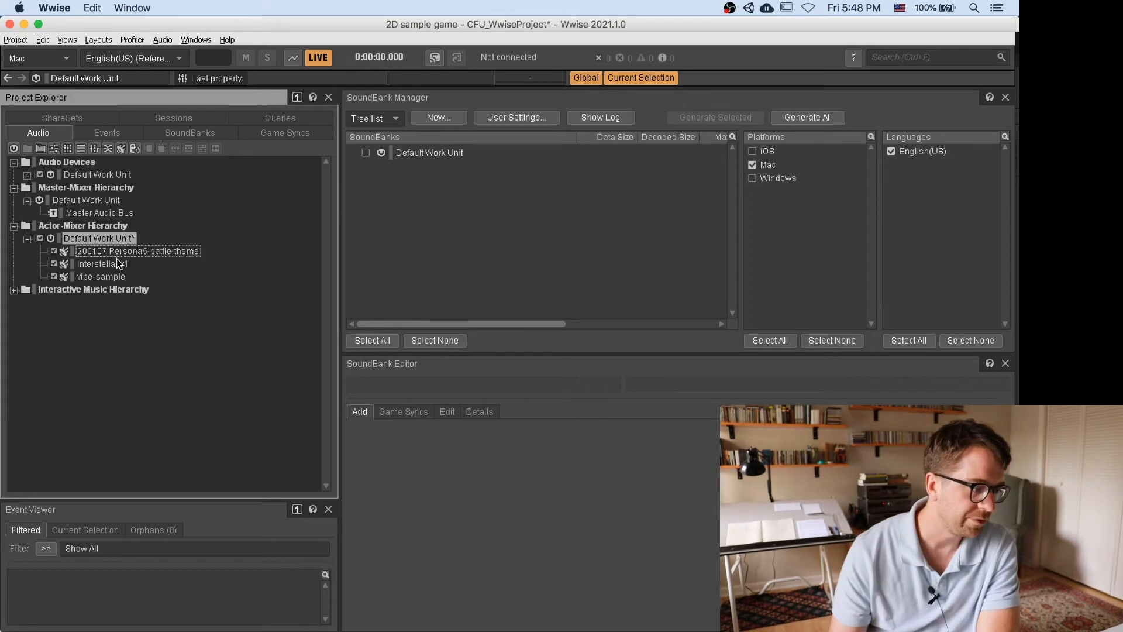
left_click(106, 250)
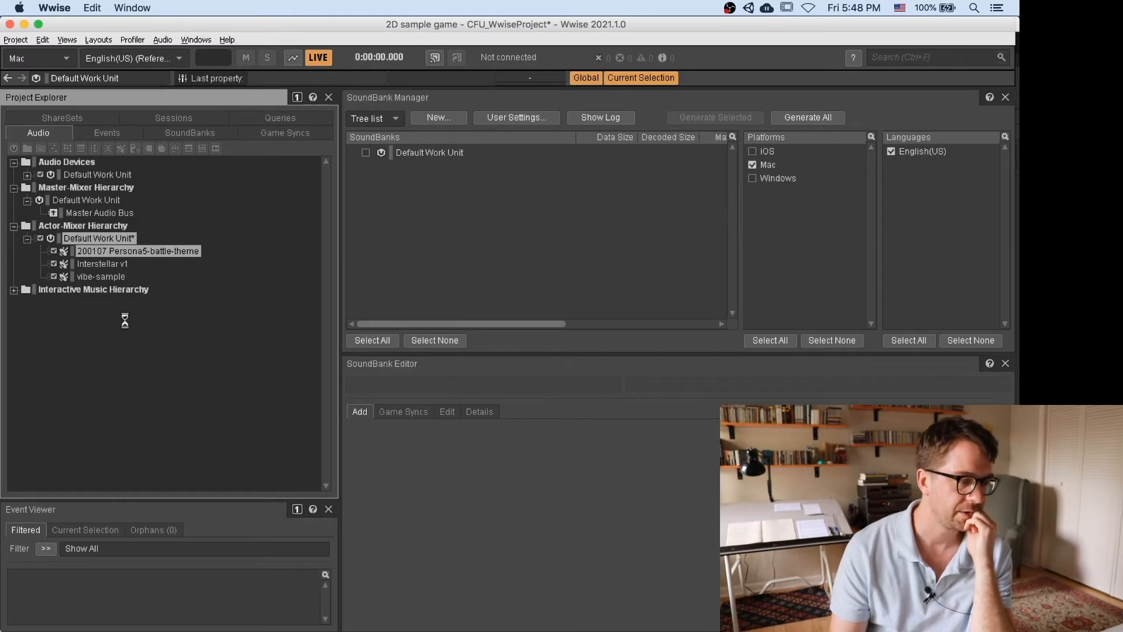
key("Return")
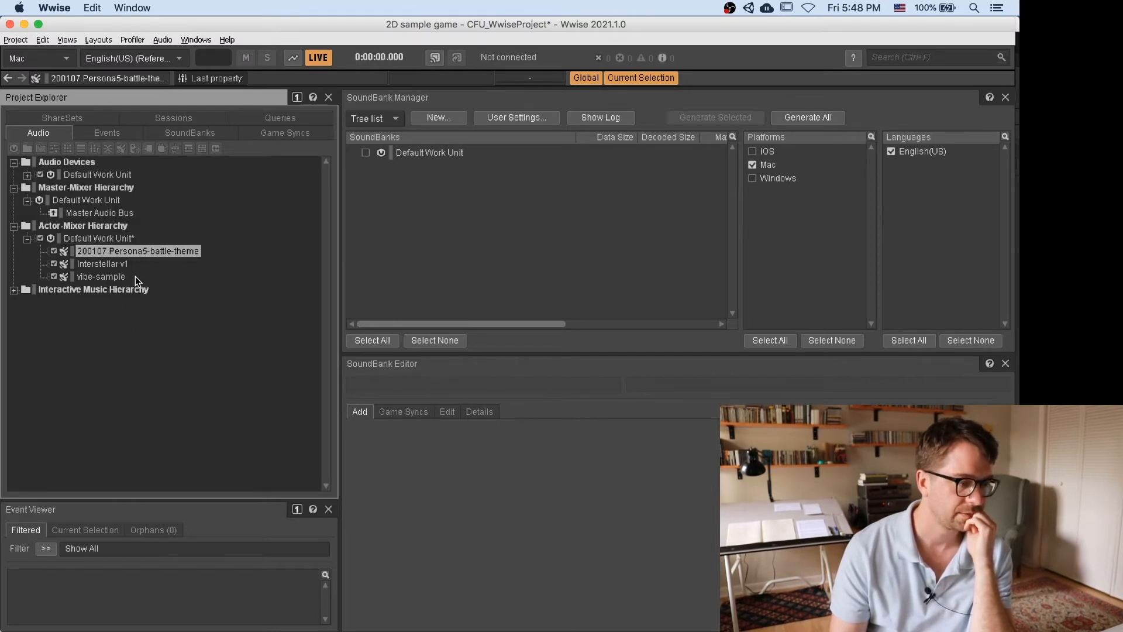
key("super+s")
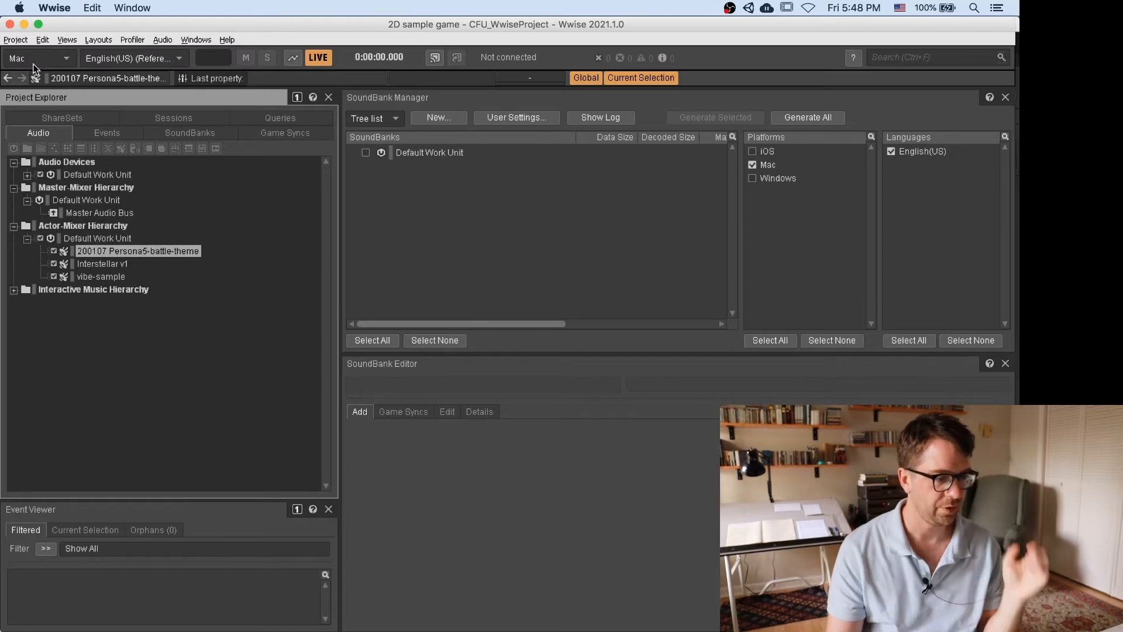
left_click(15, 39)
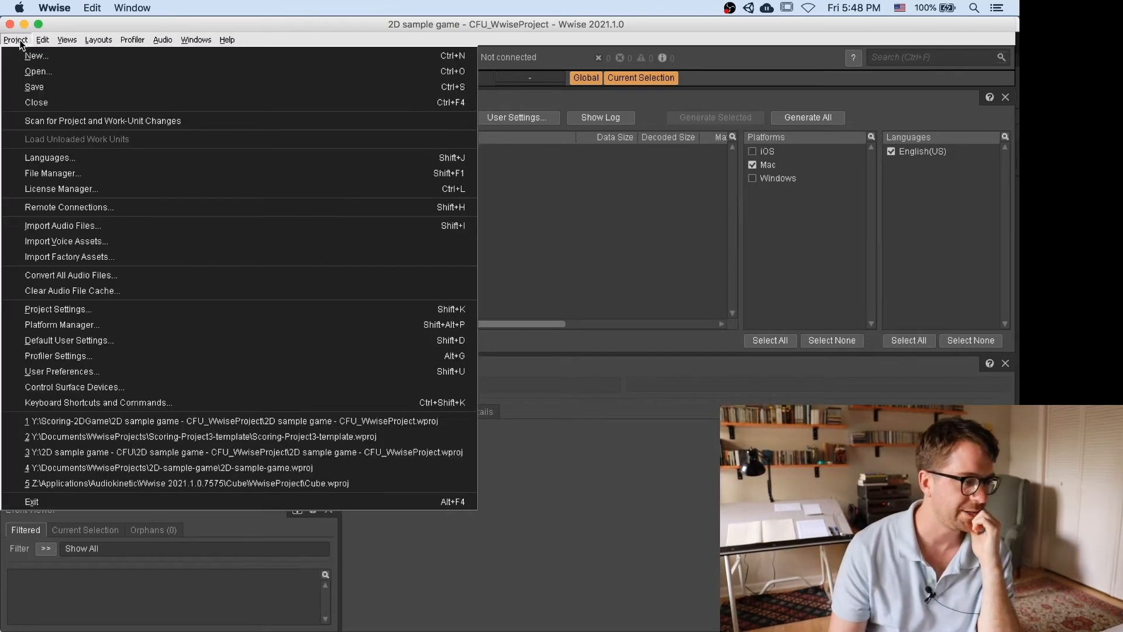
left_click(37, 93)
Switch to the Designer layout and select Interstellar v1 to show its properties and transport controls.
left_click(66, 39)
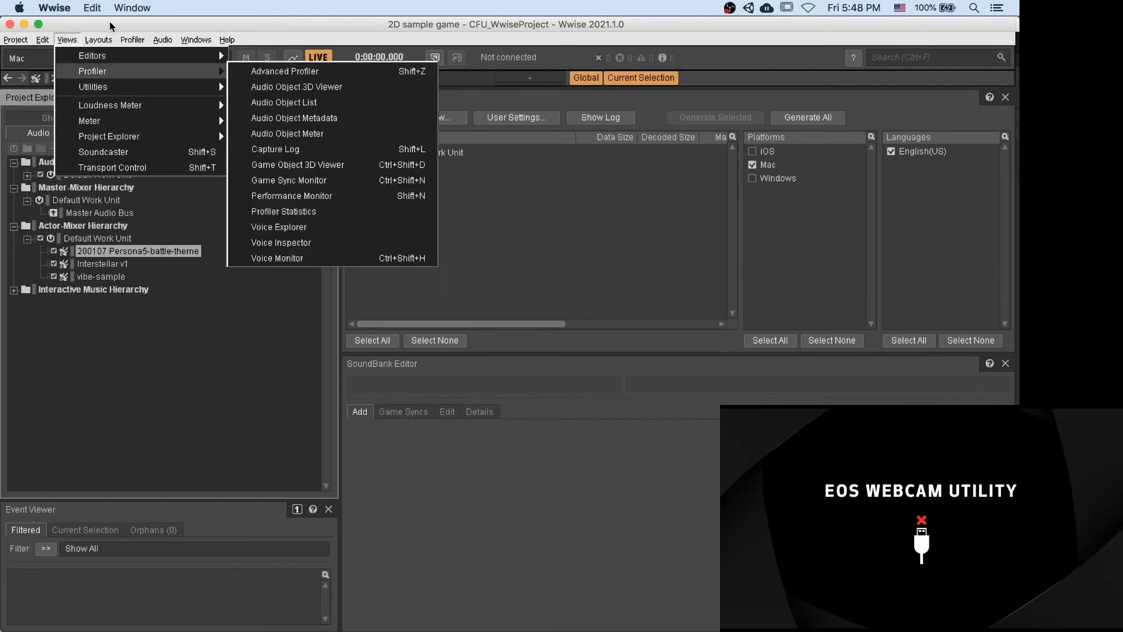
left_click(152, 449)
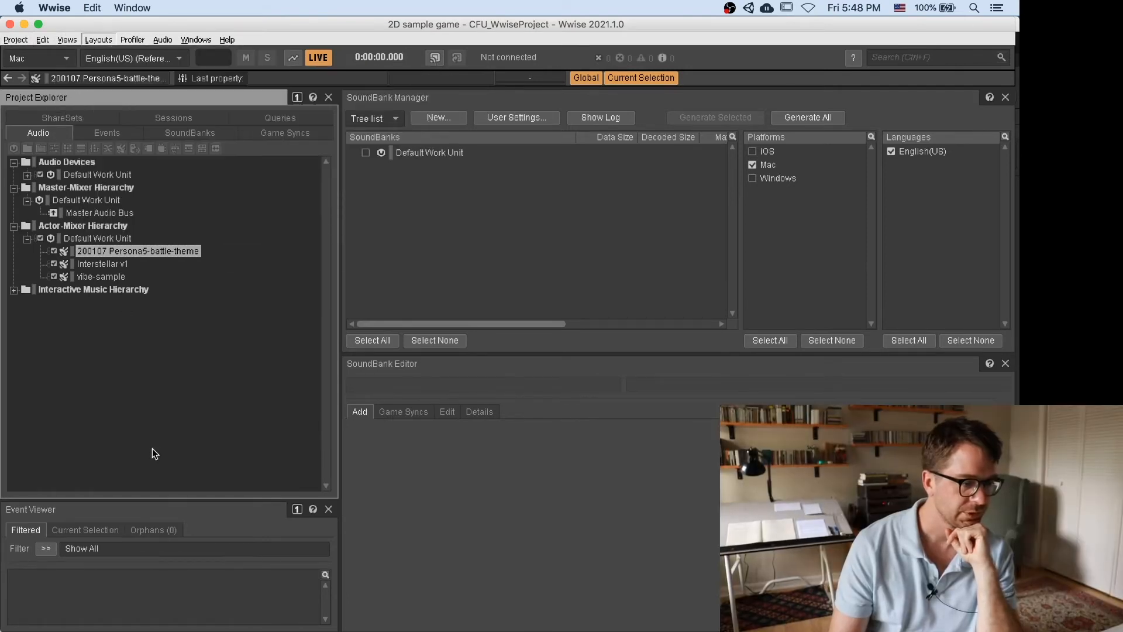
left_click(100, 265)
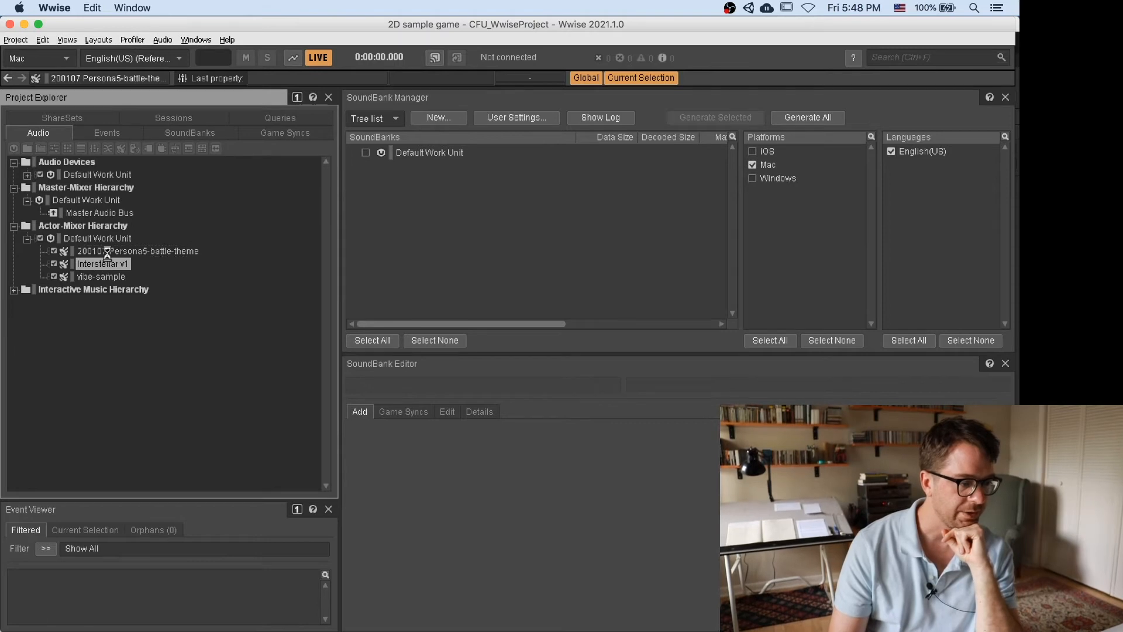
left_click(97, 39)
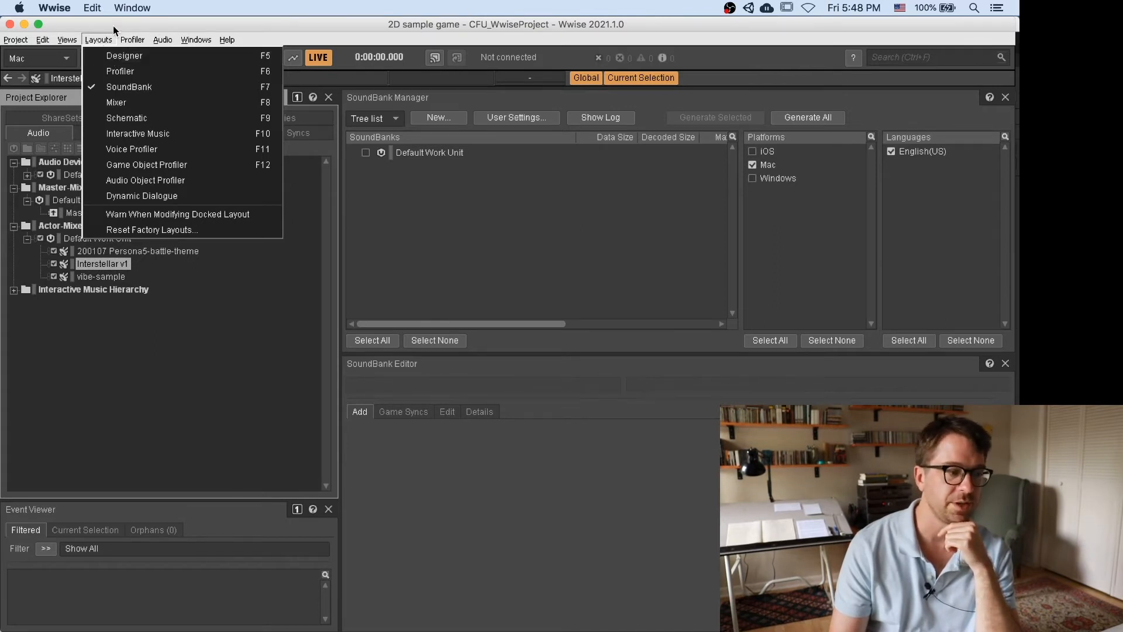
left_click(106, 51)
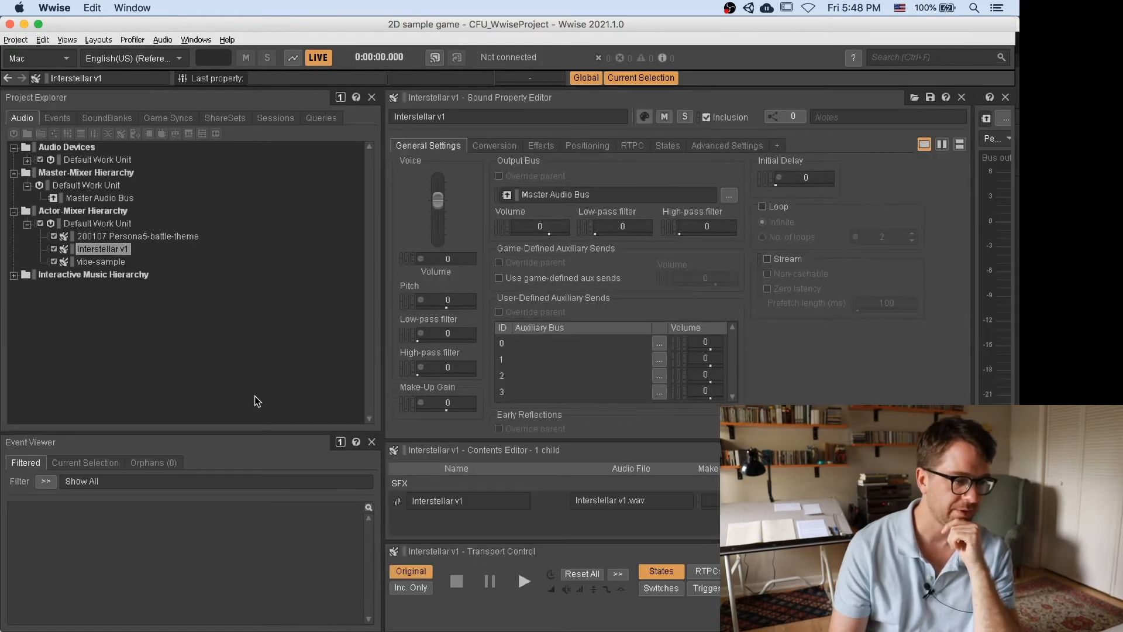
left_click(113, 235)
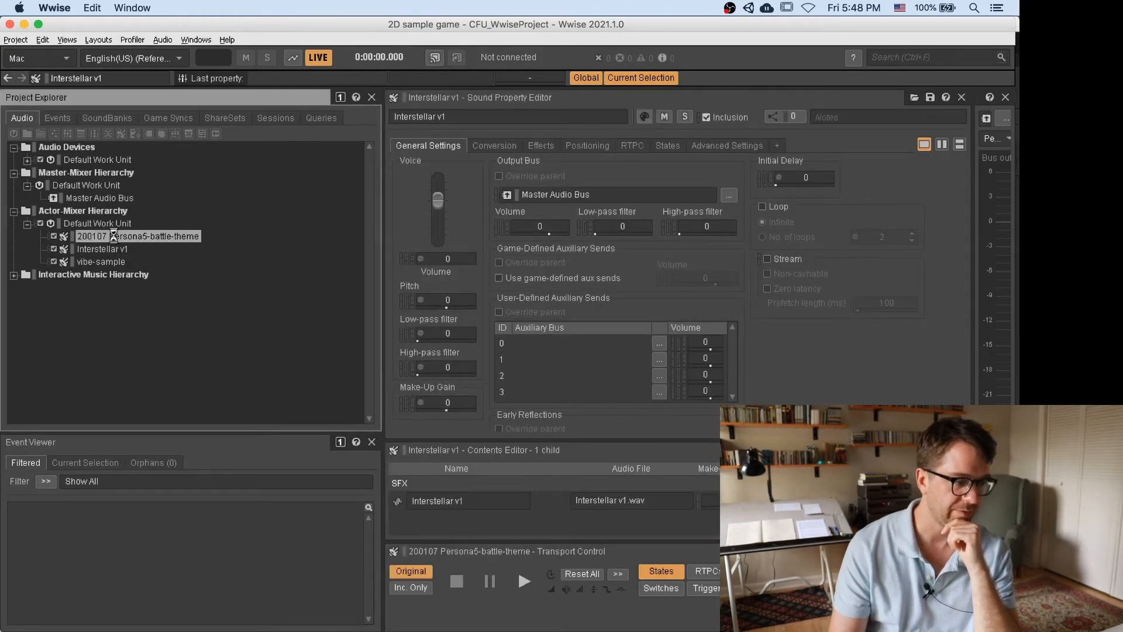
left_click(113, 248)
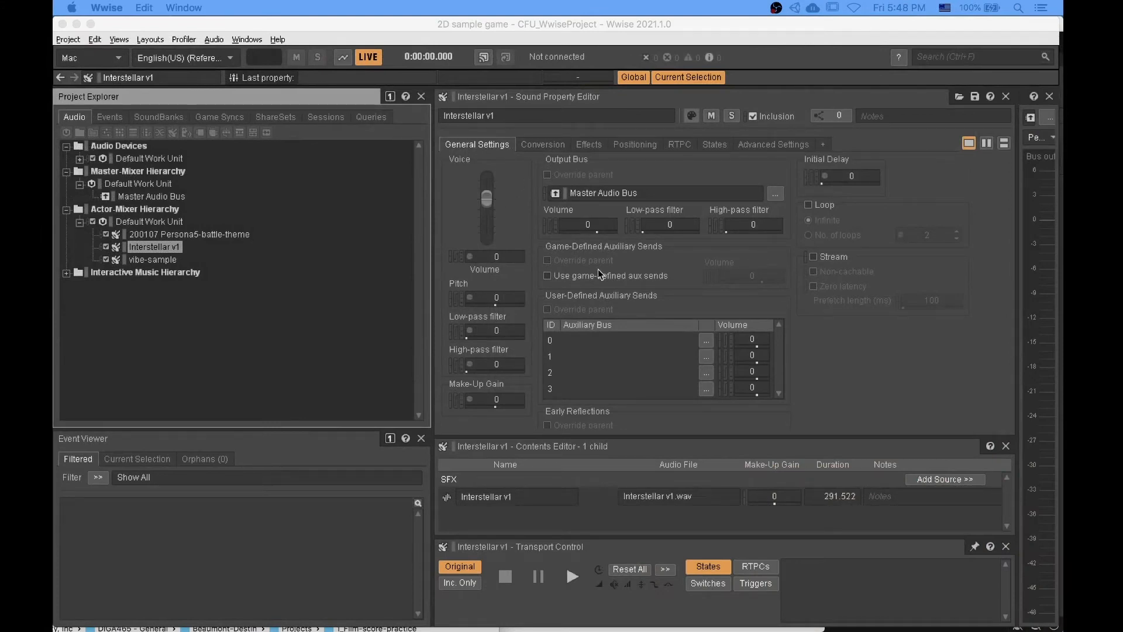
Play Interstellar v1 to test the audio output, and stop playback.
left_click(571, 578)
left_click(570, 576)
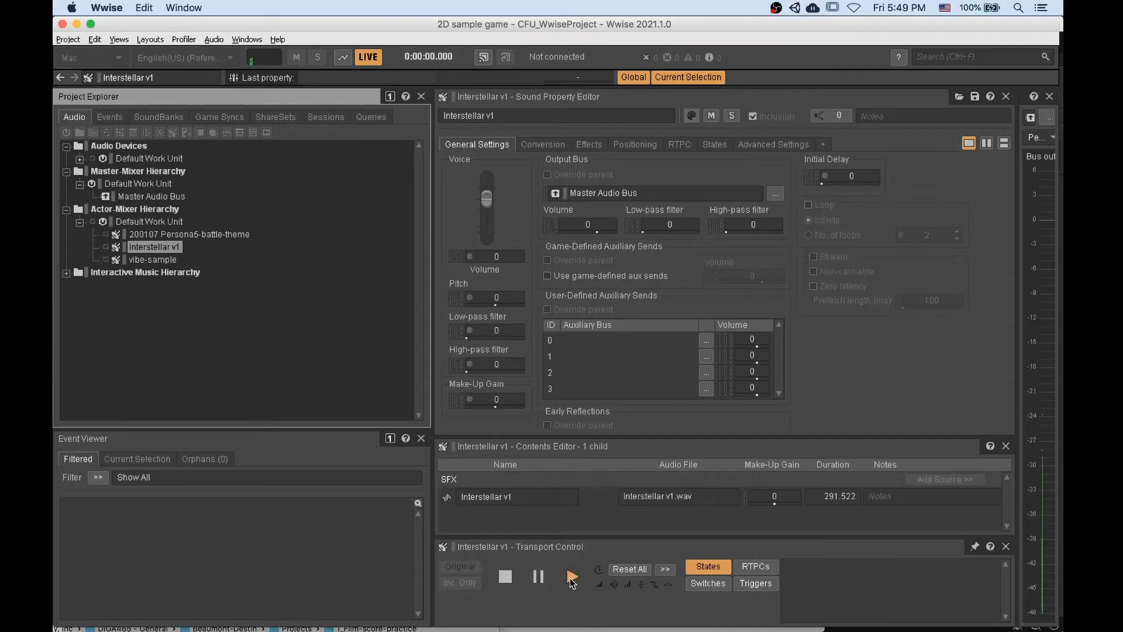
left_click(505, 578)
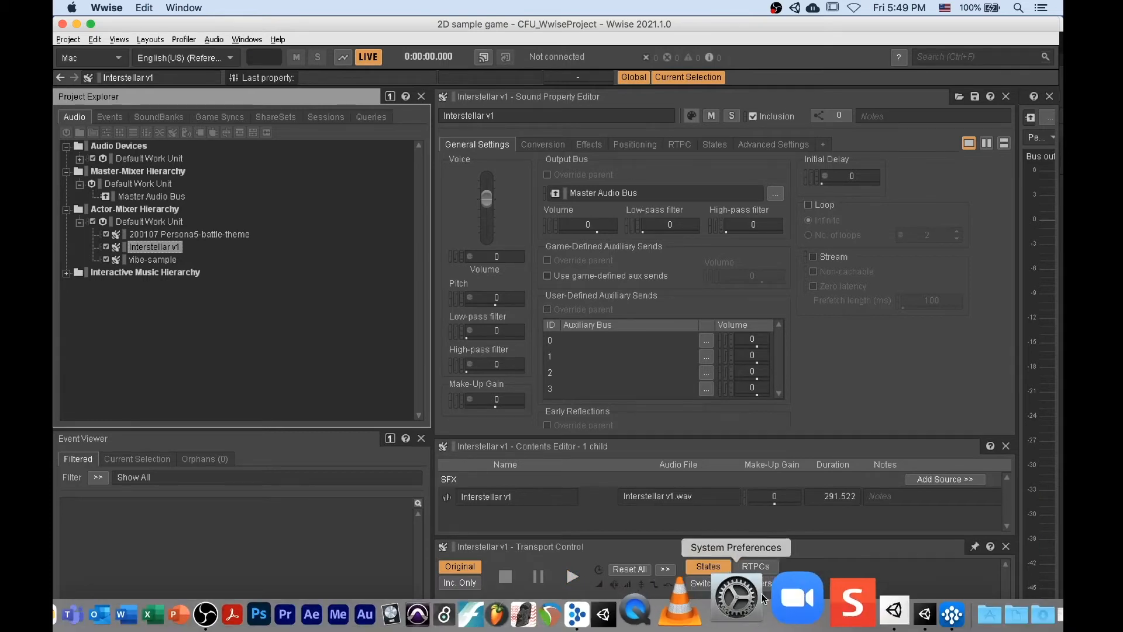
Look through the Project Settings and User Preferences for an audio output device option, and close both without changes.
left_click(67, 39)
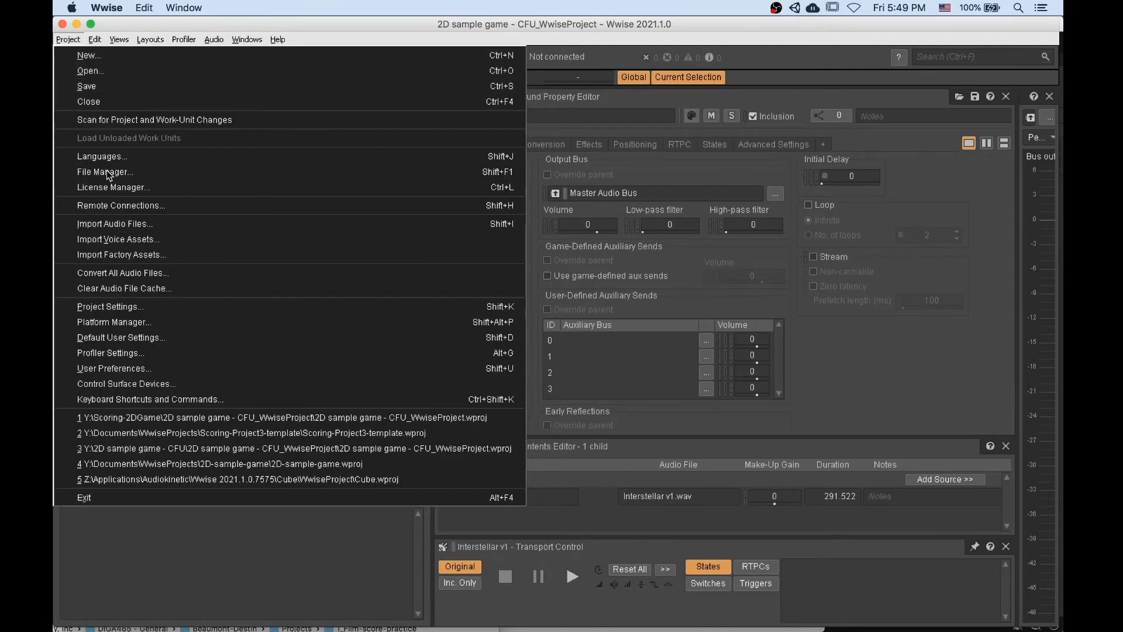
left_click(167, 311)
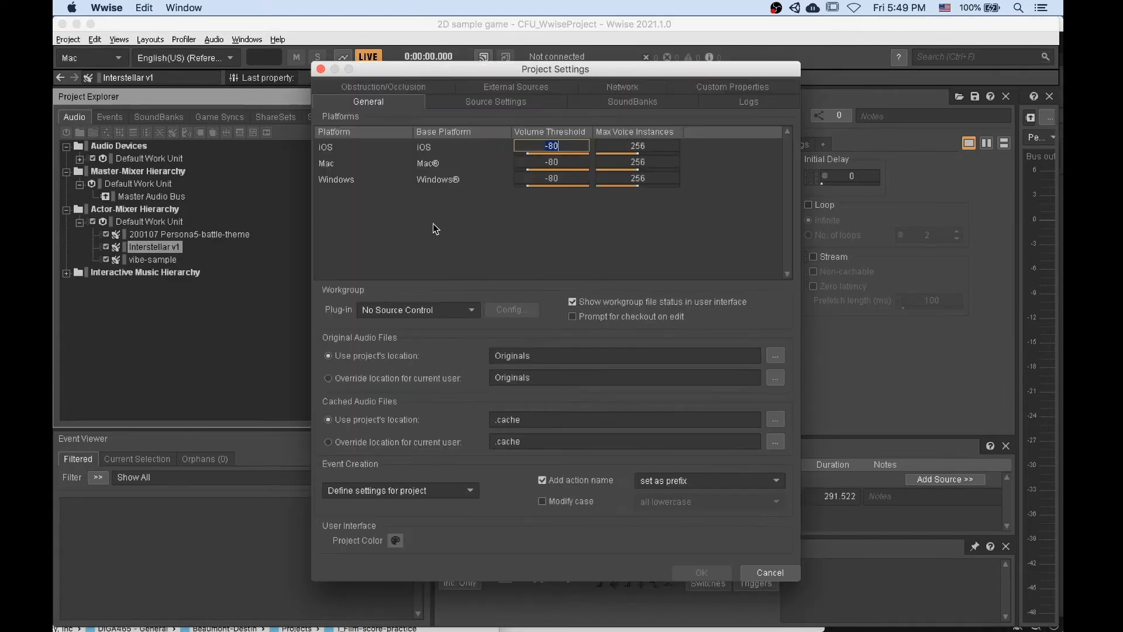
left_click(493, 102)
left_click(627, 102)
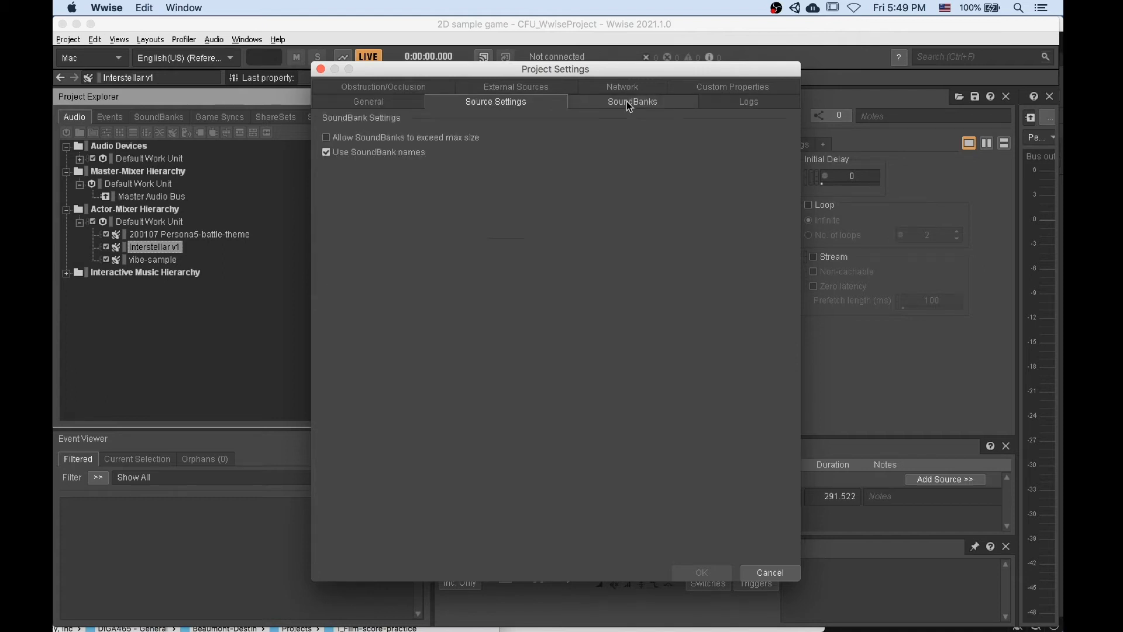
left_click(731, 102)
left_click(345, 85)
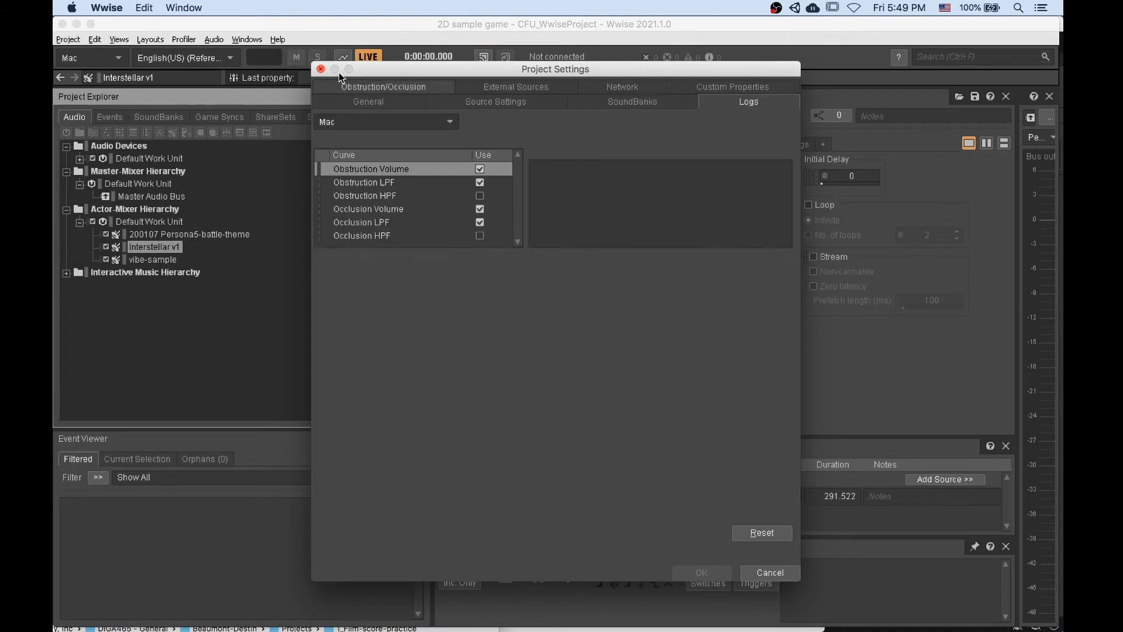
left_click(321, 69)
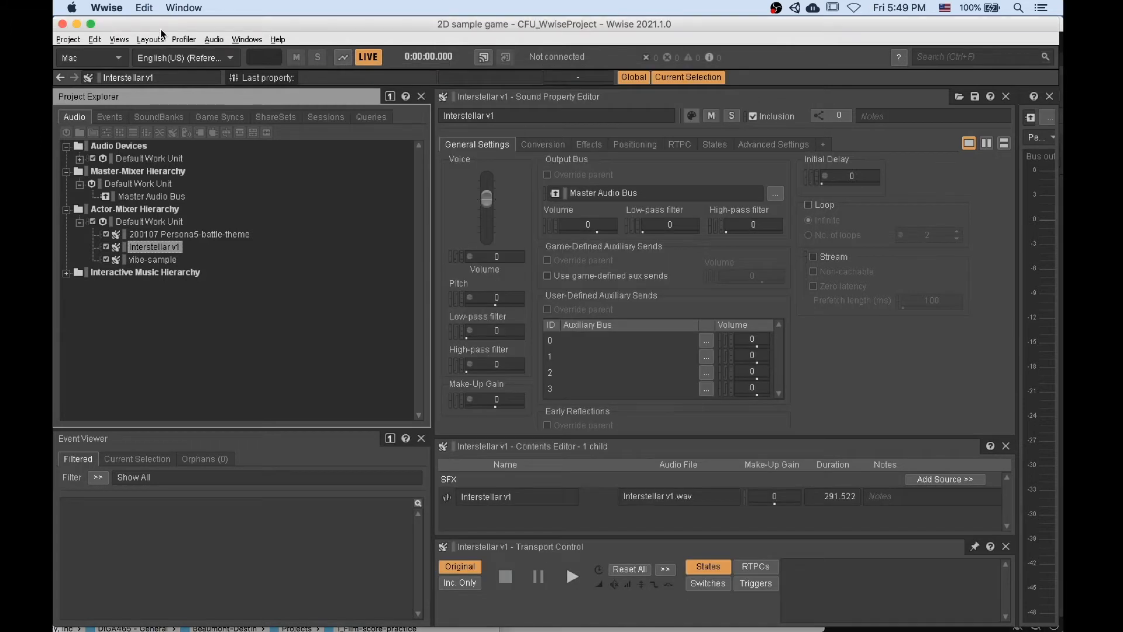
left_click(69, 39)
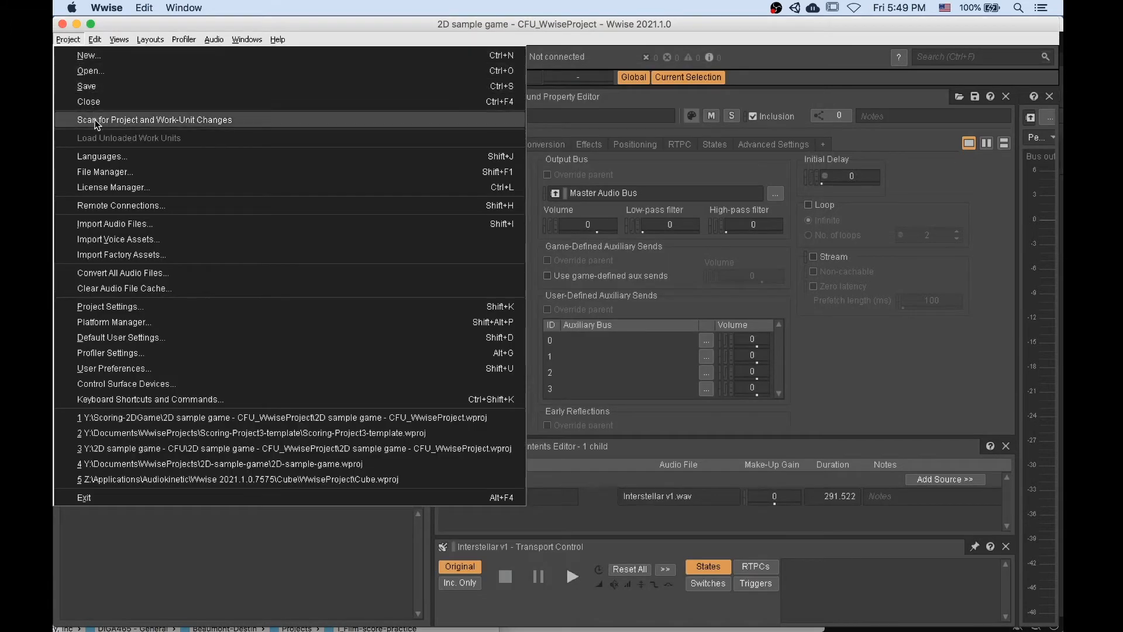
left_click(156, 371)
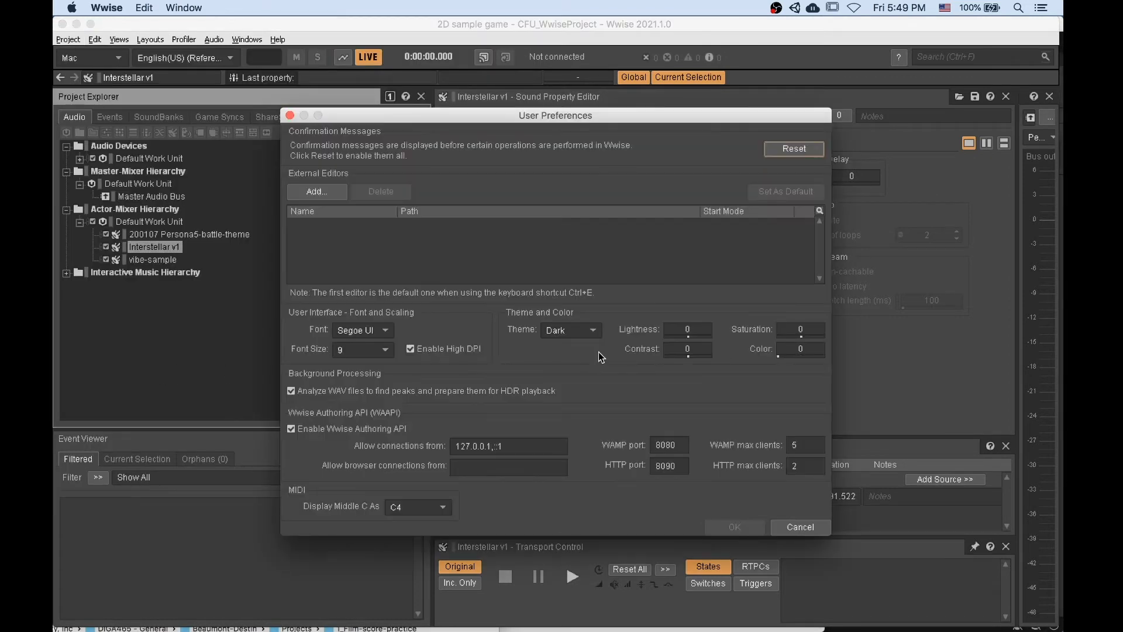
left_click(290, 115)
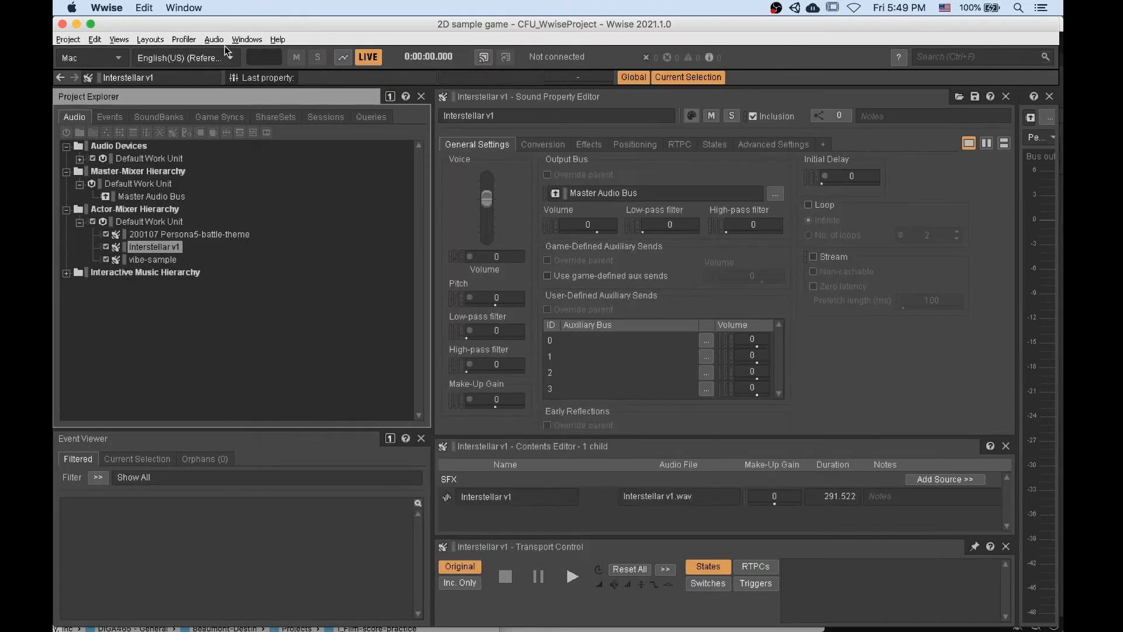
Set the Master Audio Bus hardware device to System - Multi-Output Device in the Authoring Audio Preferences.
left_click(214, 40)
mouse_move(228, 62)
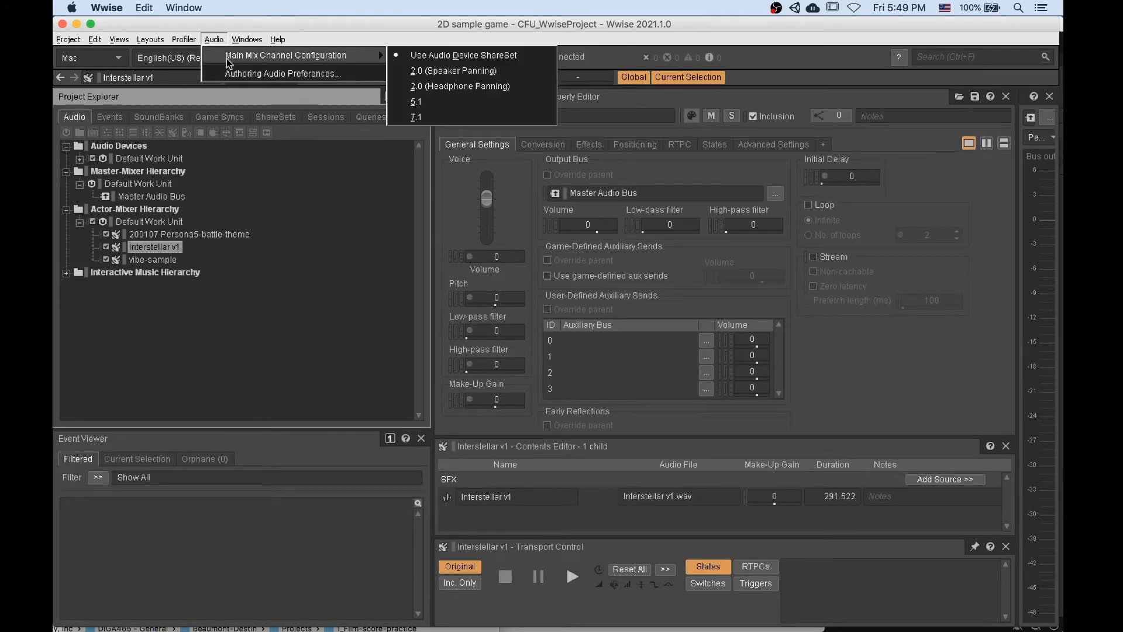
left_click(237, 74)
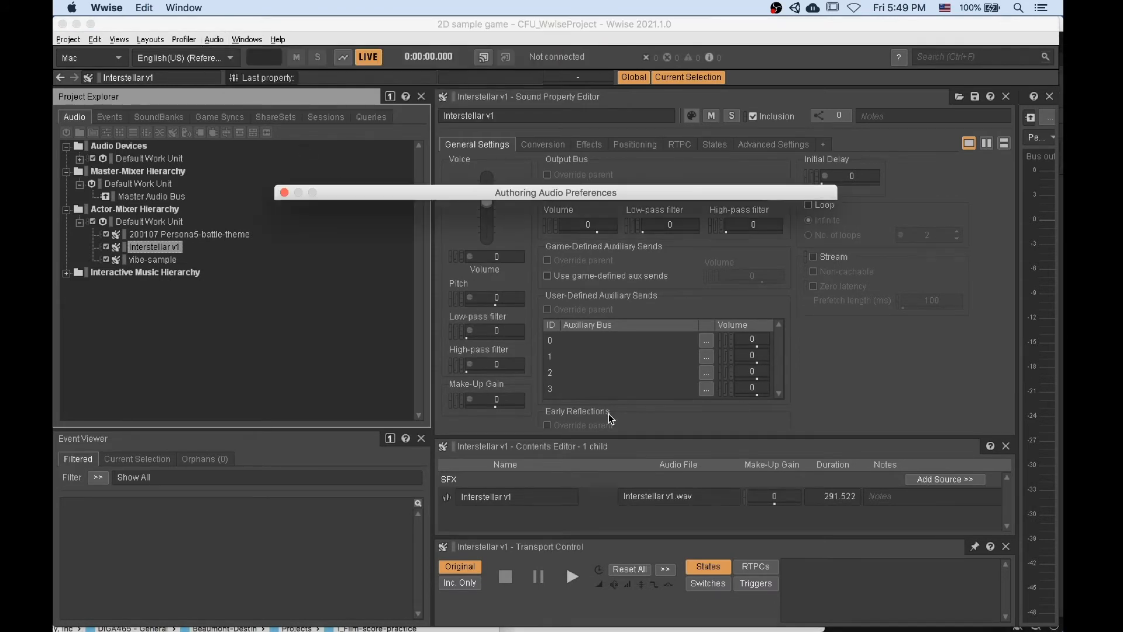
left_click(461, 318)
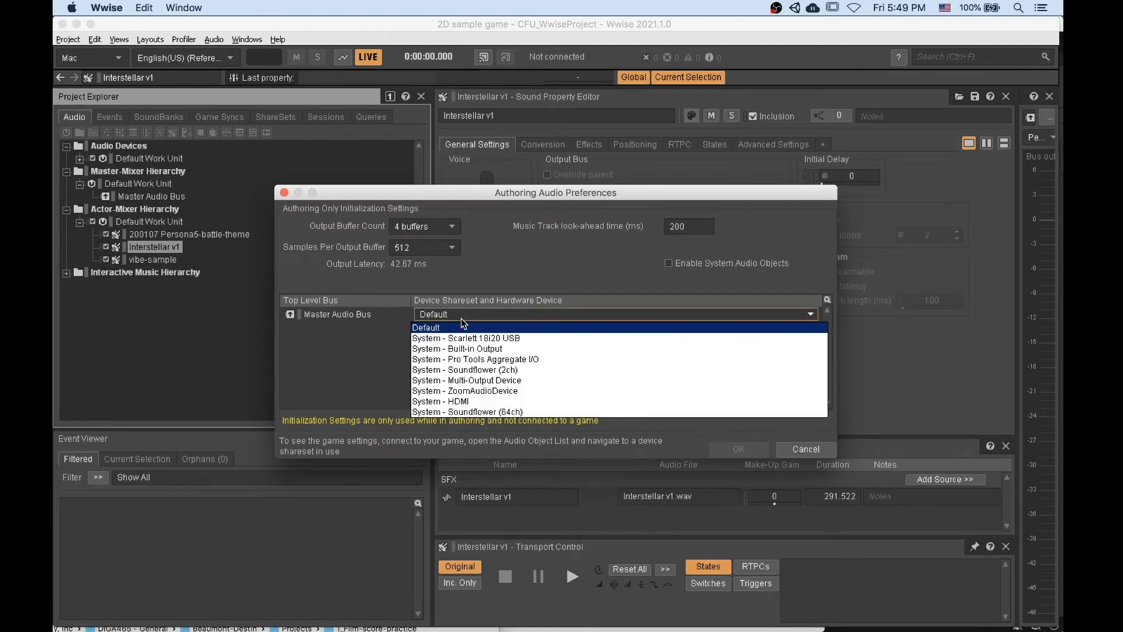
left_click(479, 380)
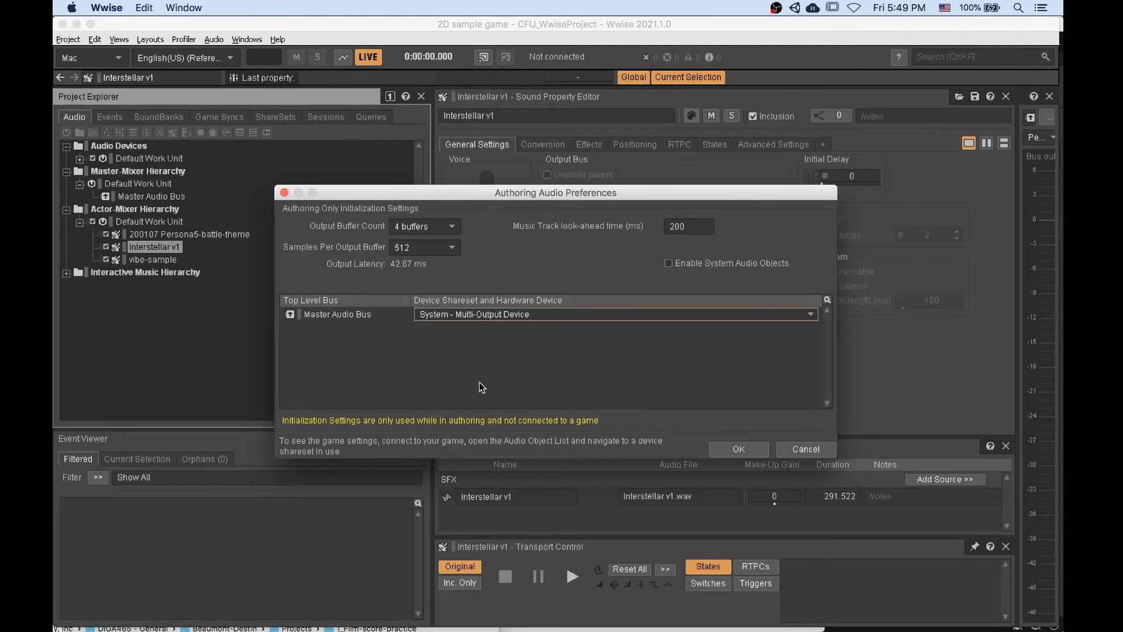
left_click(753, 451)
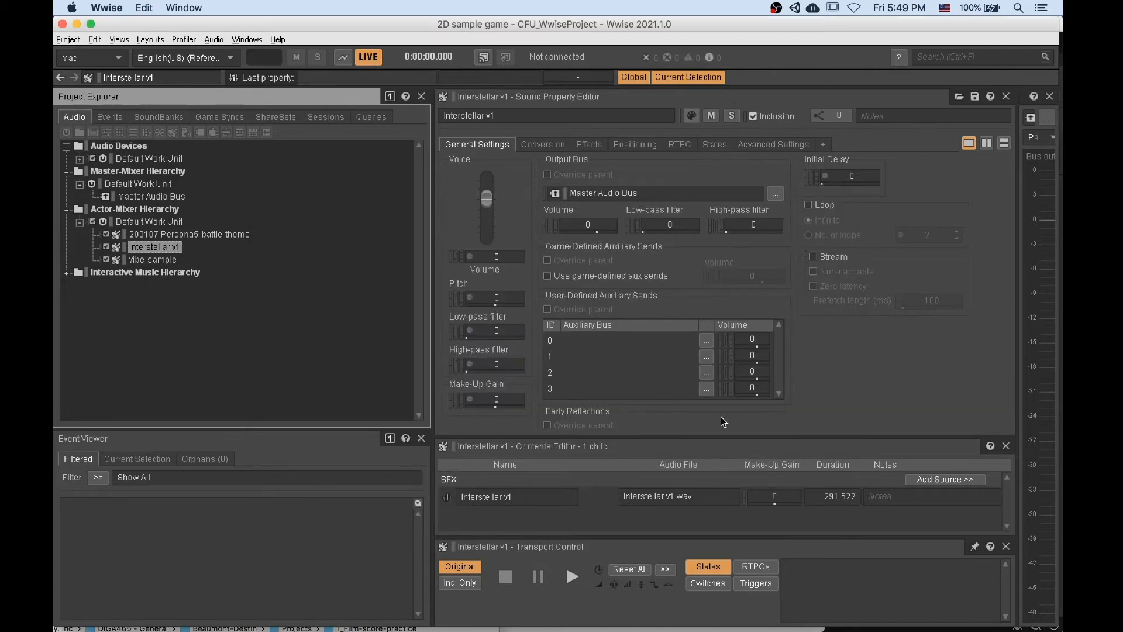
Audition Interstellar v1 through the new output device, stop it, and show the properties of vibe-sample.
left_click(571, 576)
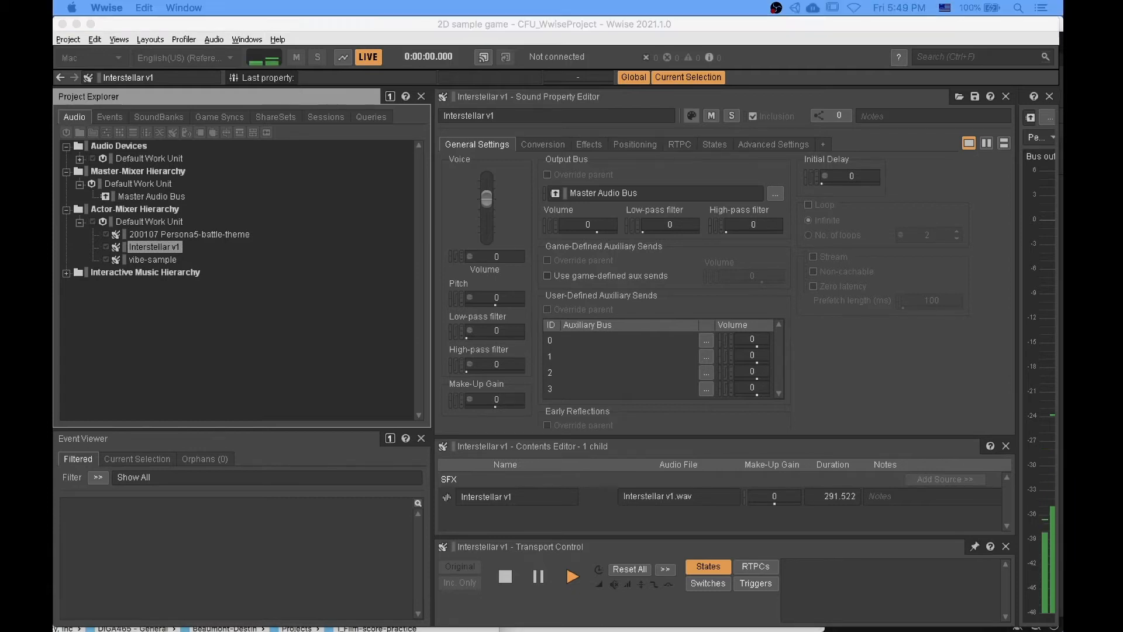
left_click(505, 577)
left_click(506, 578)
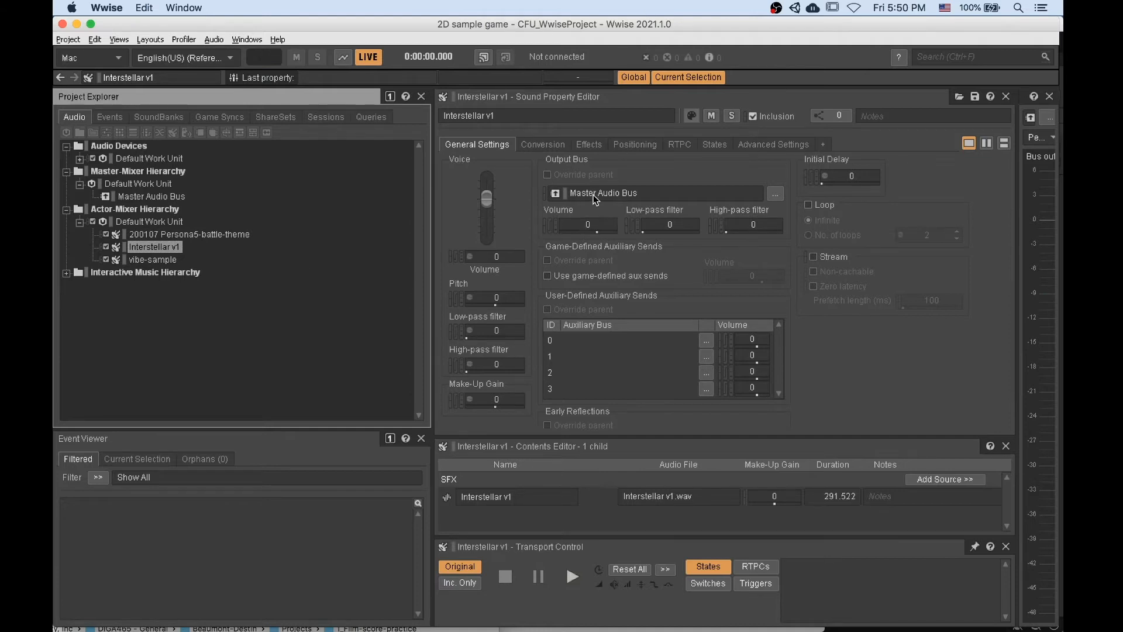
left_click(166, 235)
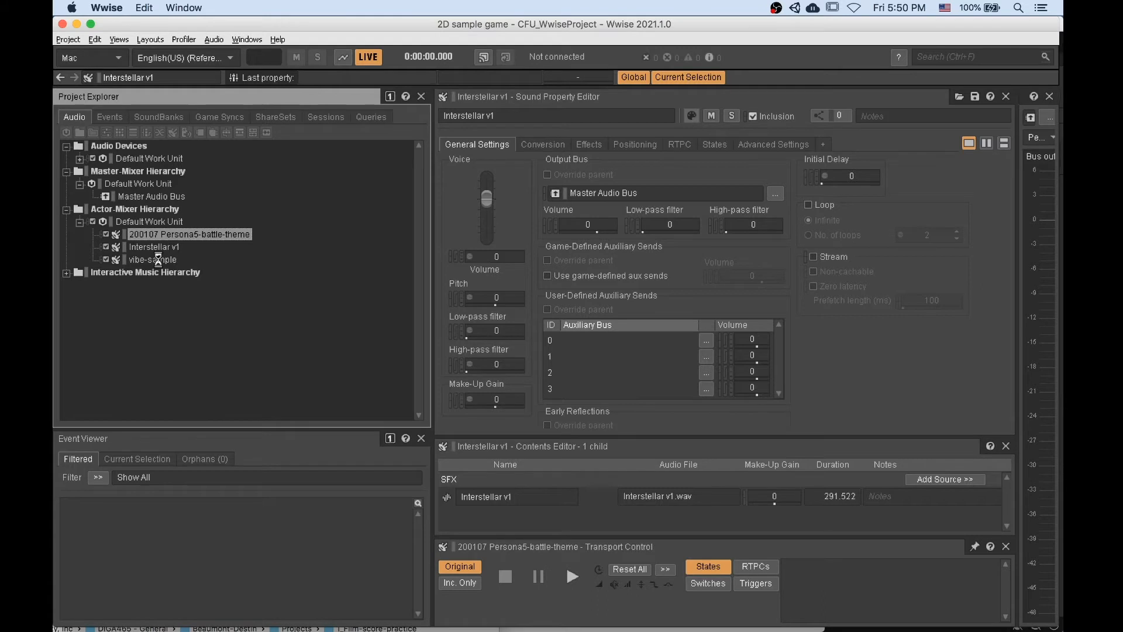
left_click(158, 260)
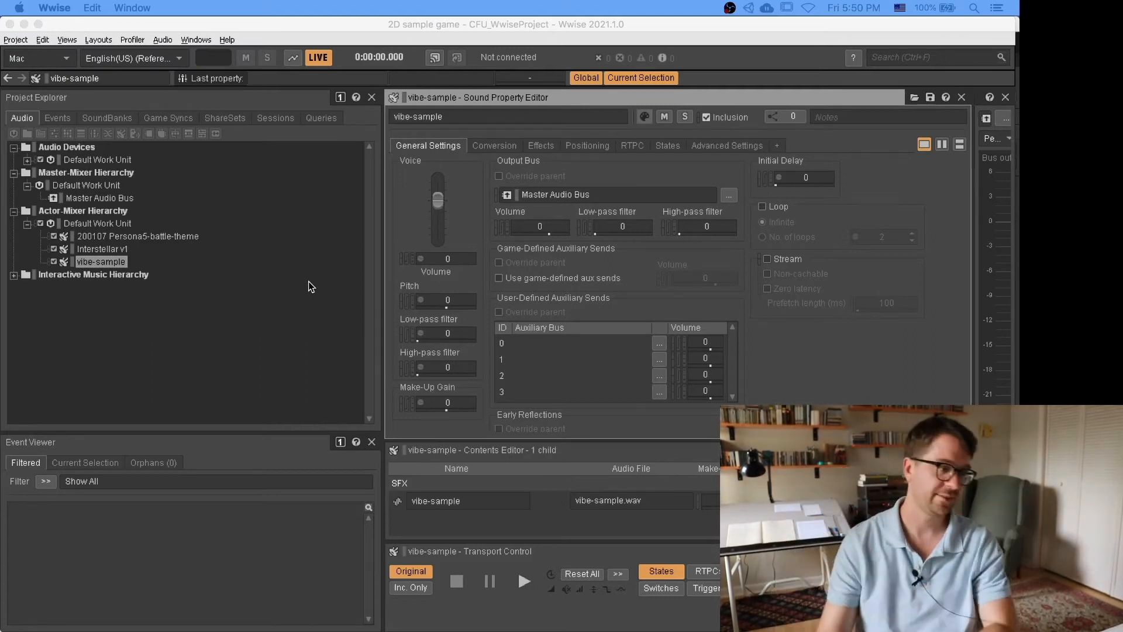
Create an event named Zone1 in the Default Work Unit of the project's Events.
left_click(54, 119)
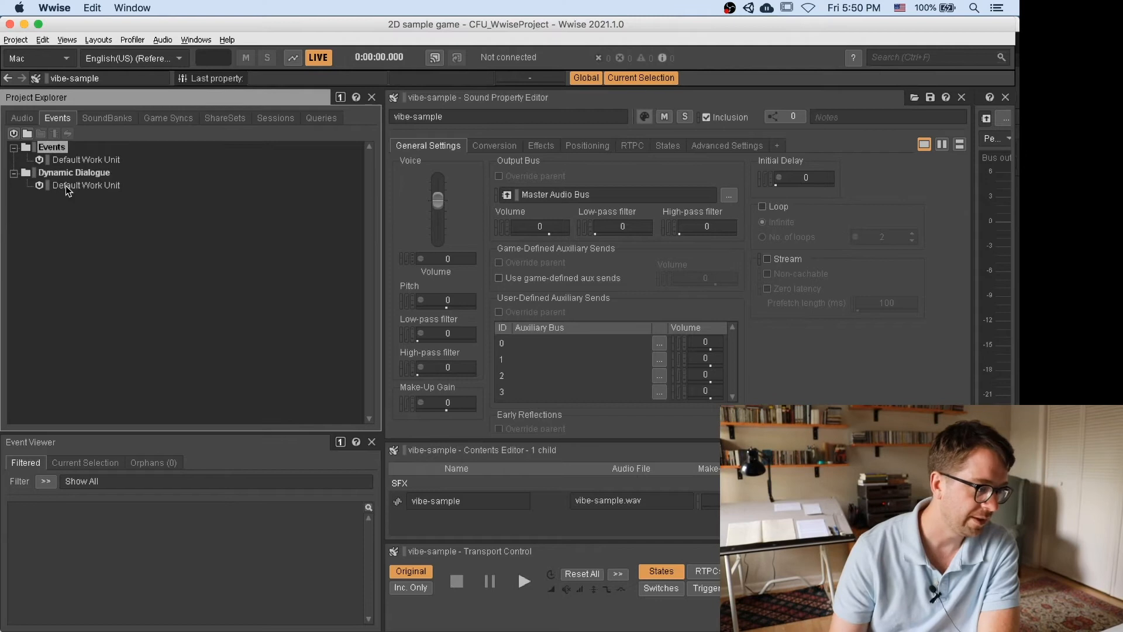
left_click(13, 174)
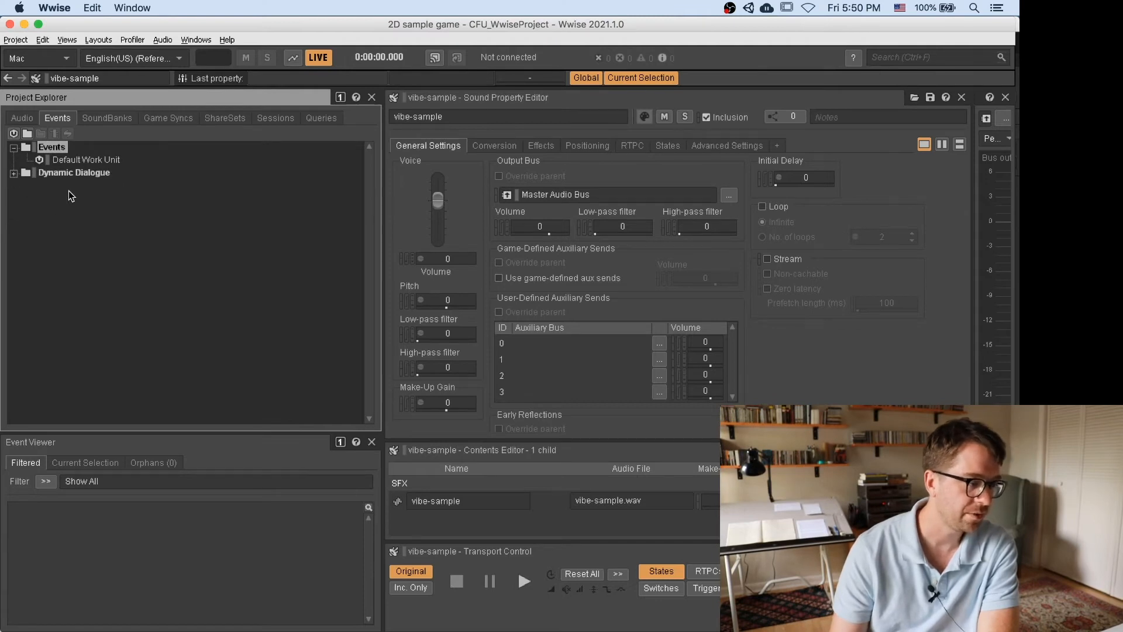
left_click(69, 159)
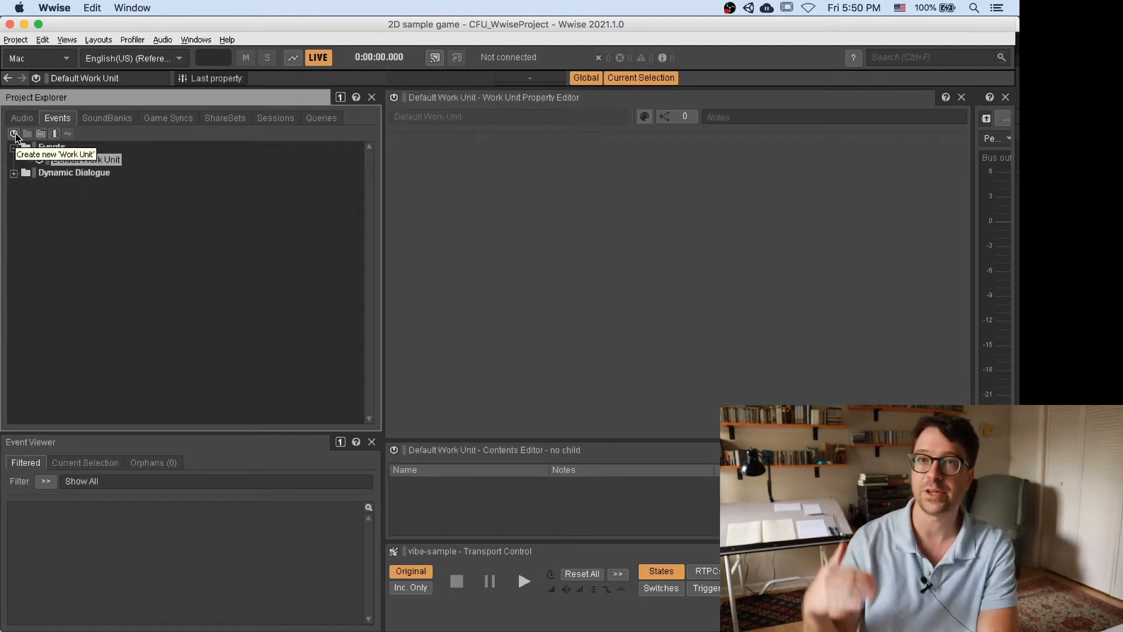
left_click(53, 133)
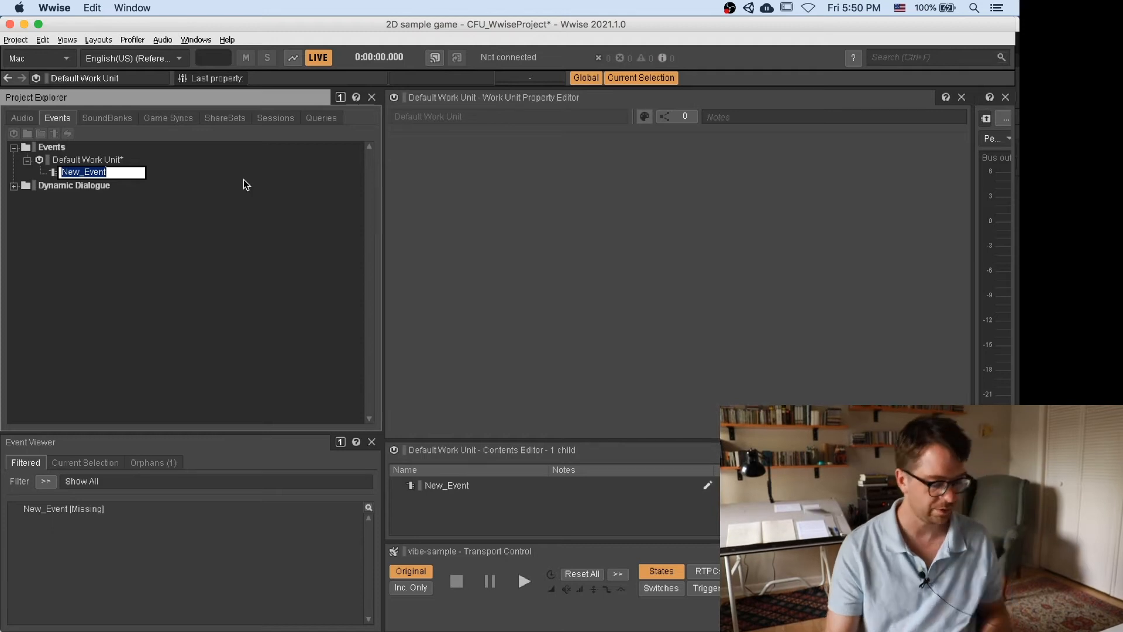
type("Zone1")
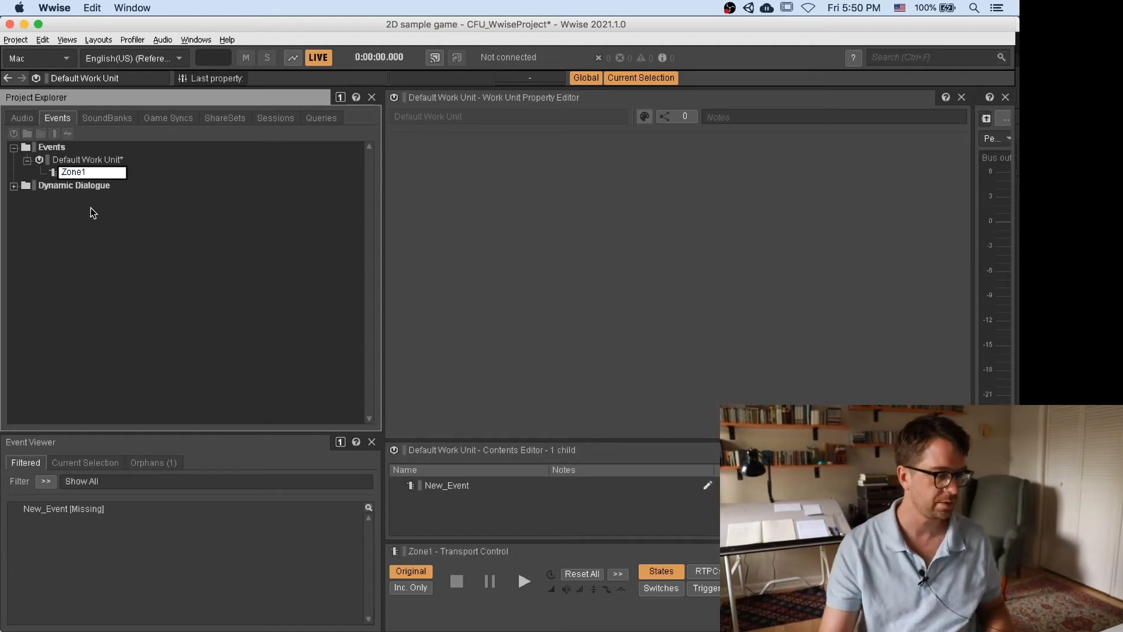
key("Return")
left_click(66, 173)
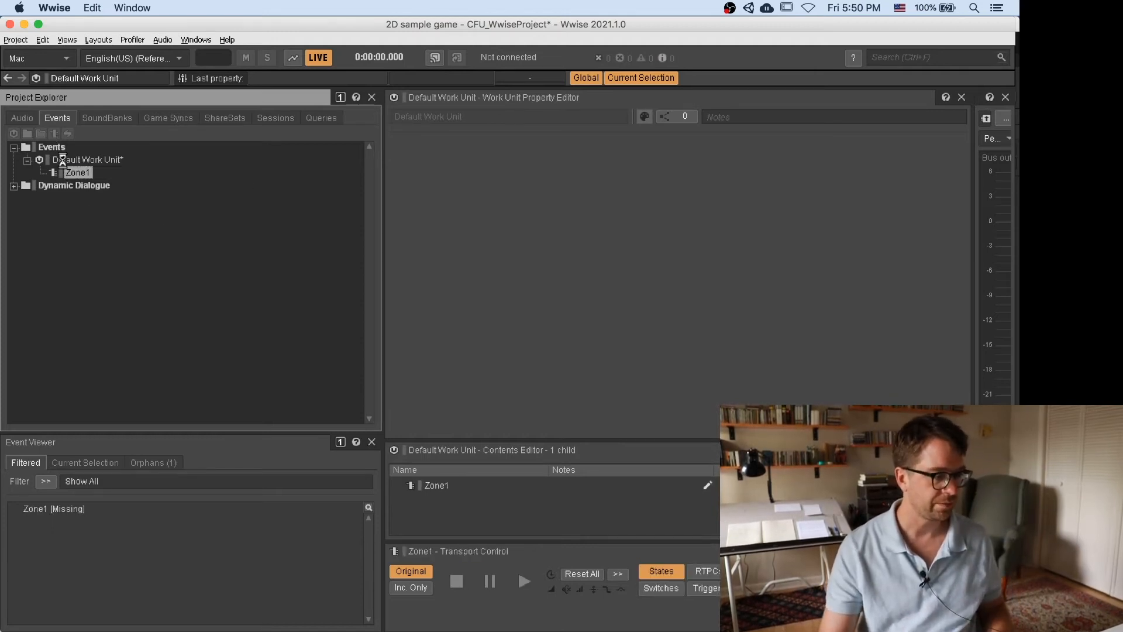
Add a second event named Zone2 to the Default Work Unit under Events.
left_click(73, 160)
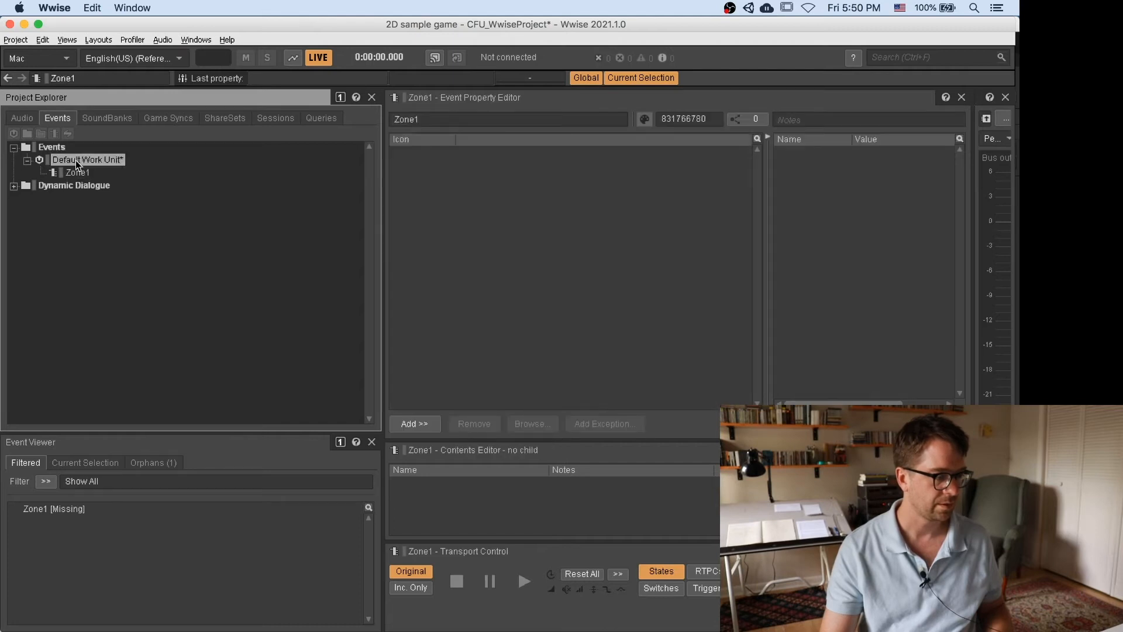
left_click(53, 134)
type("Z")
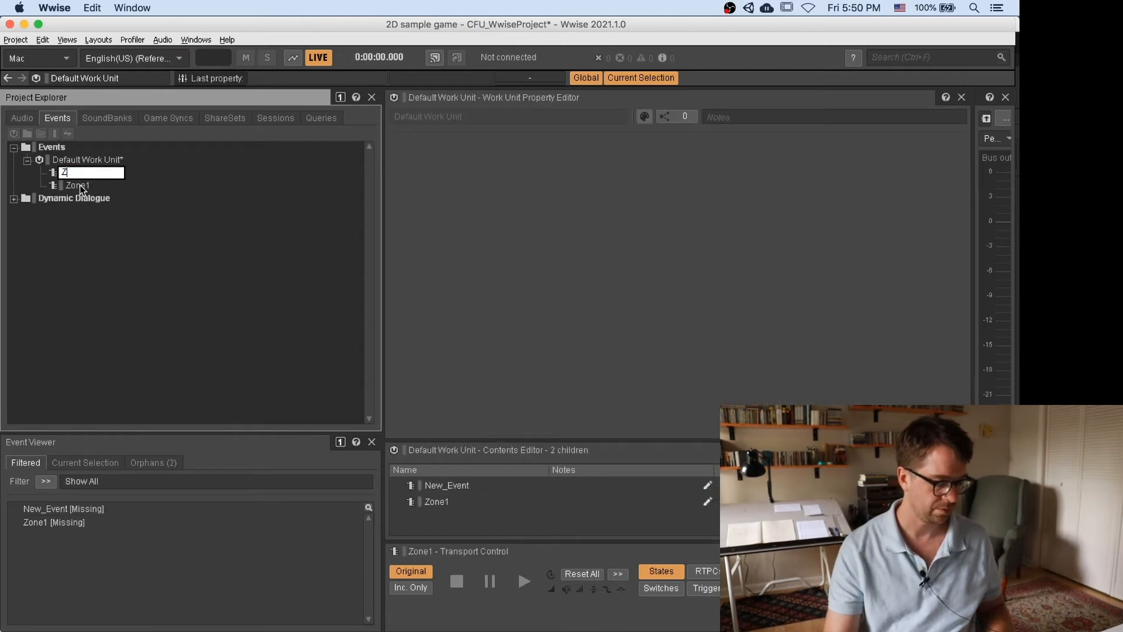
type("one2")
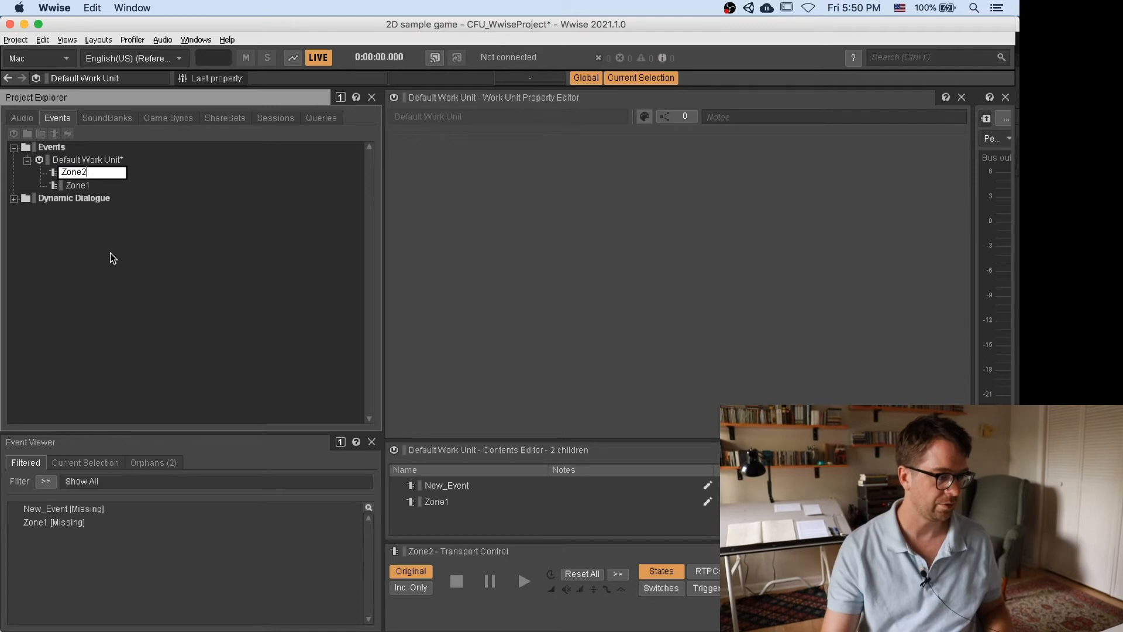
left_click(110, 253)
Add a third event to the Default Work Unit under Events and name it Zone3.
left_click(52, 134)
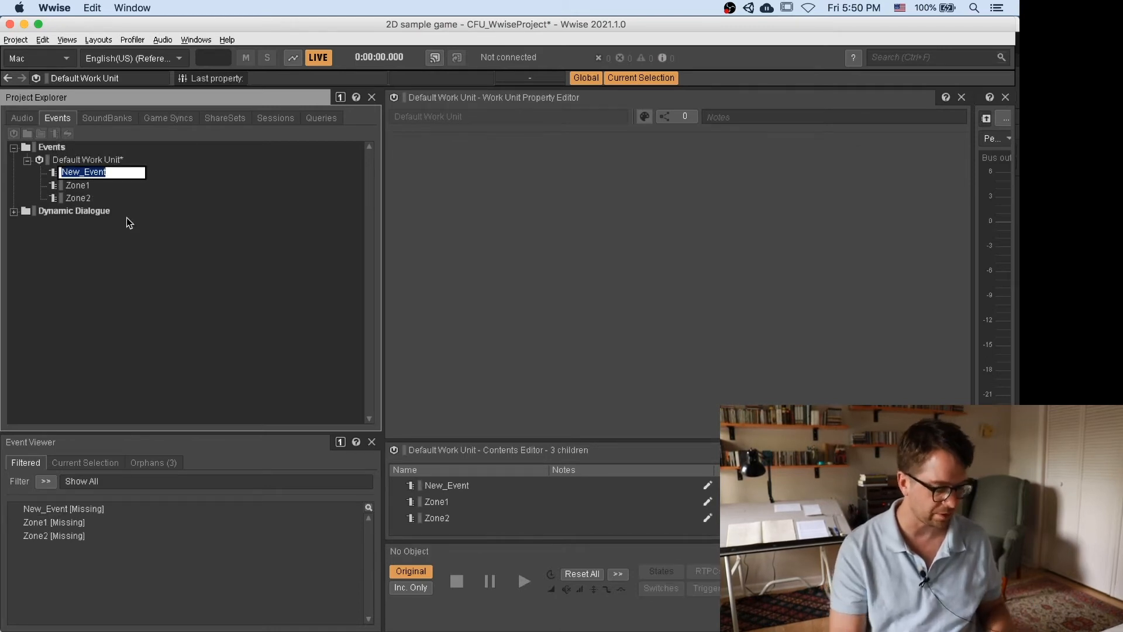
type("Zone4")
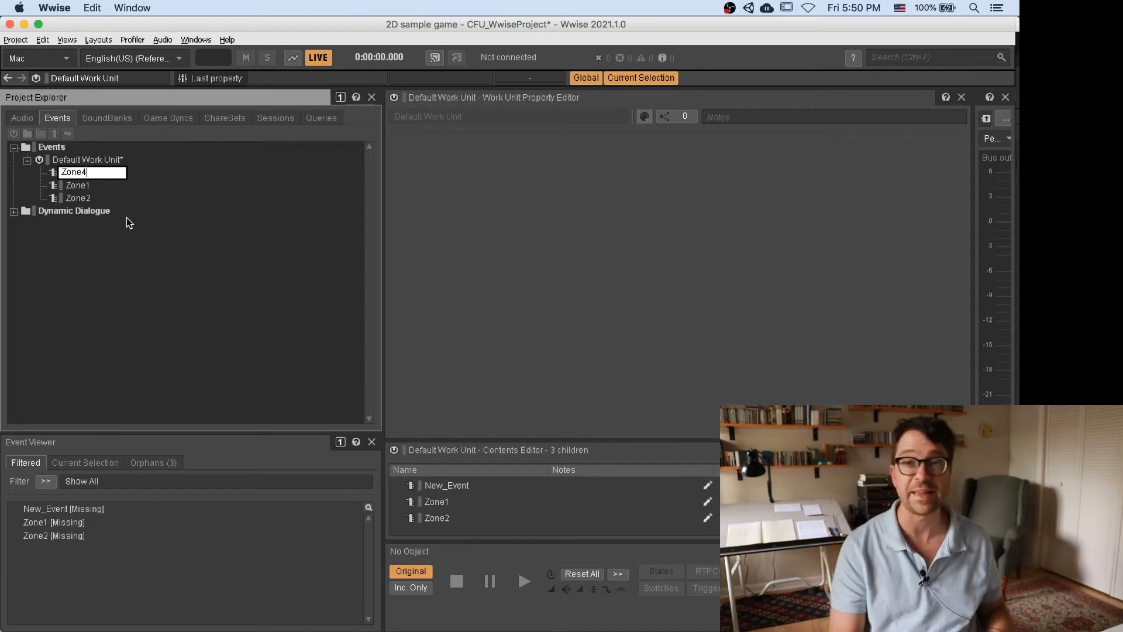
key("BackSpace")
type("3")
key("Return")
left_click(146, 276)
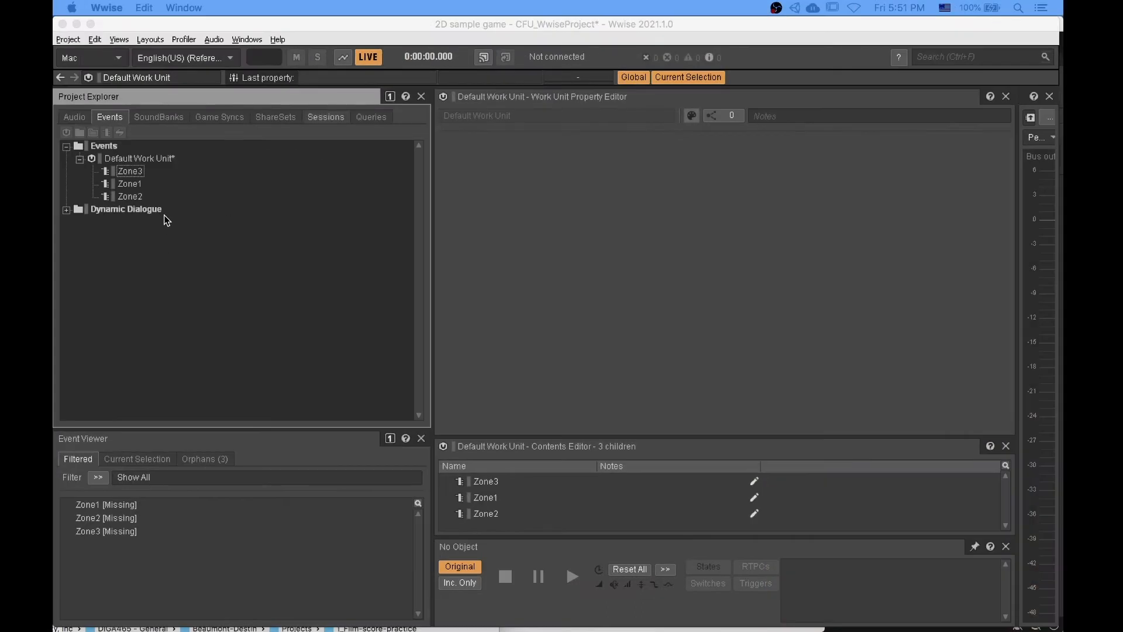
Add a Play action to the Zone1 event with the vibe-sample sound as its target.
left_click(130, 185)
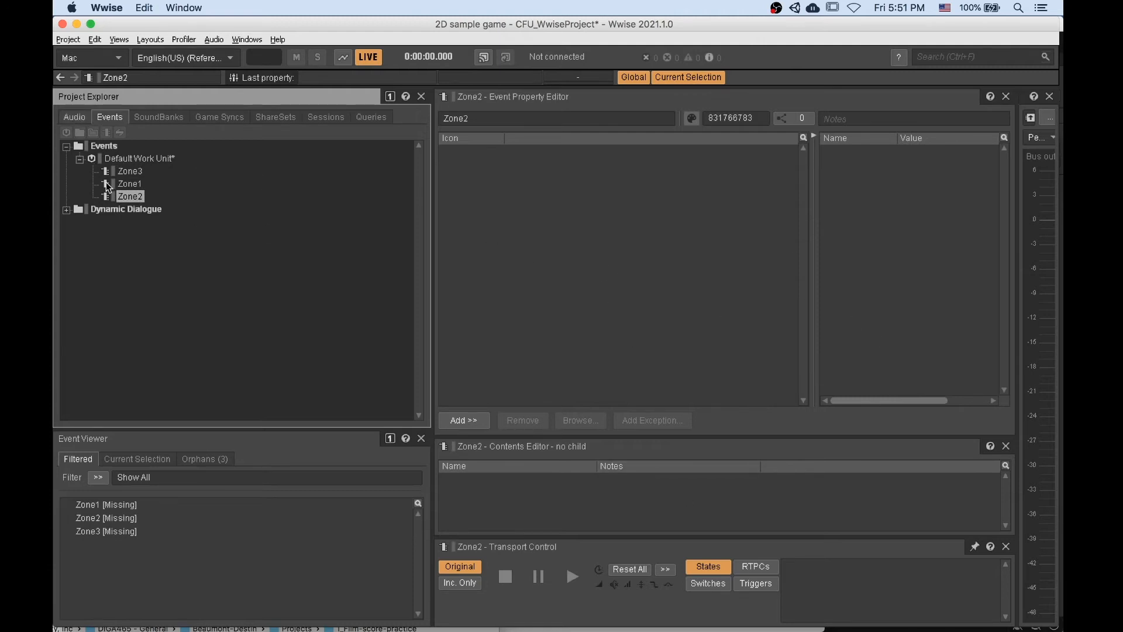
left_click(129, 185)
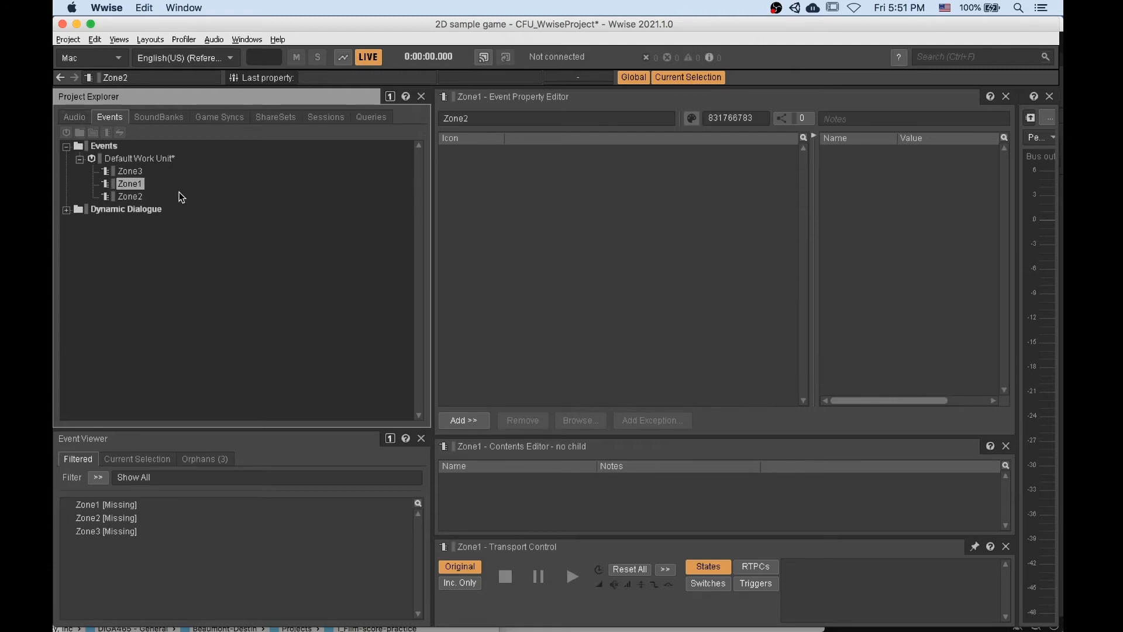
left_click(80, 116)
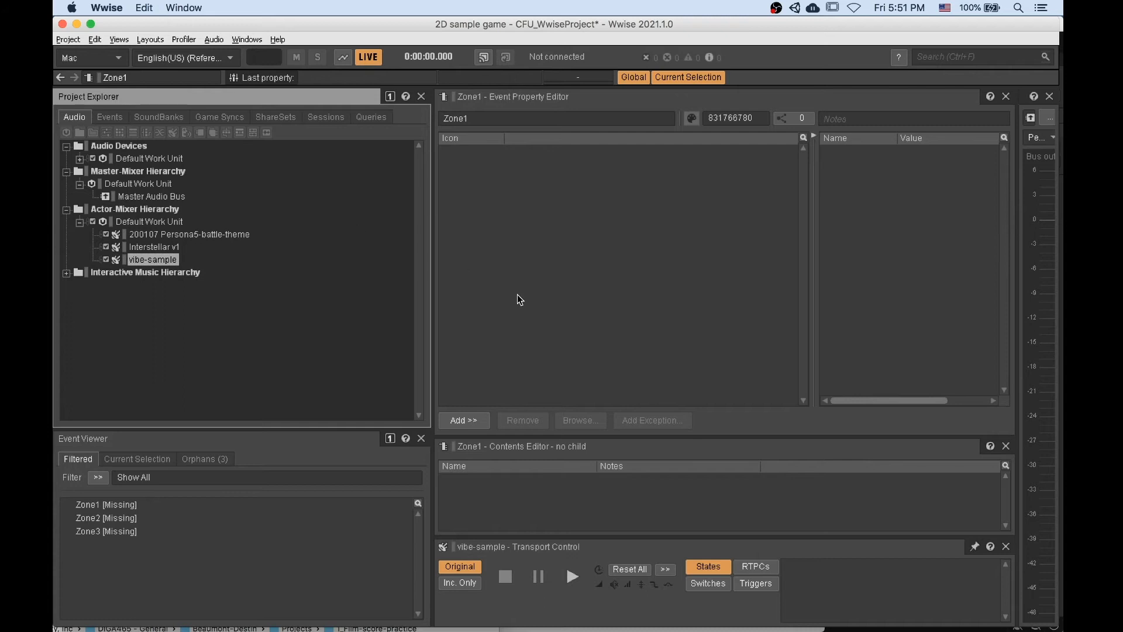
left_click_drag(153, 259, 506, 240)
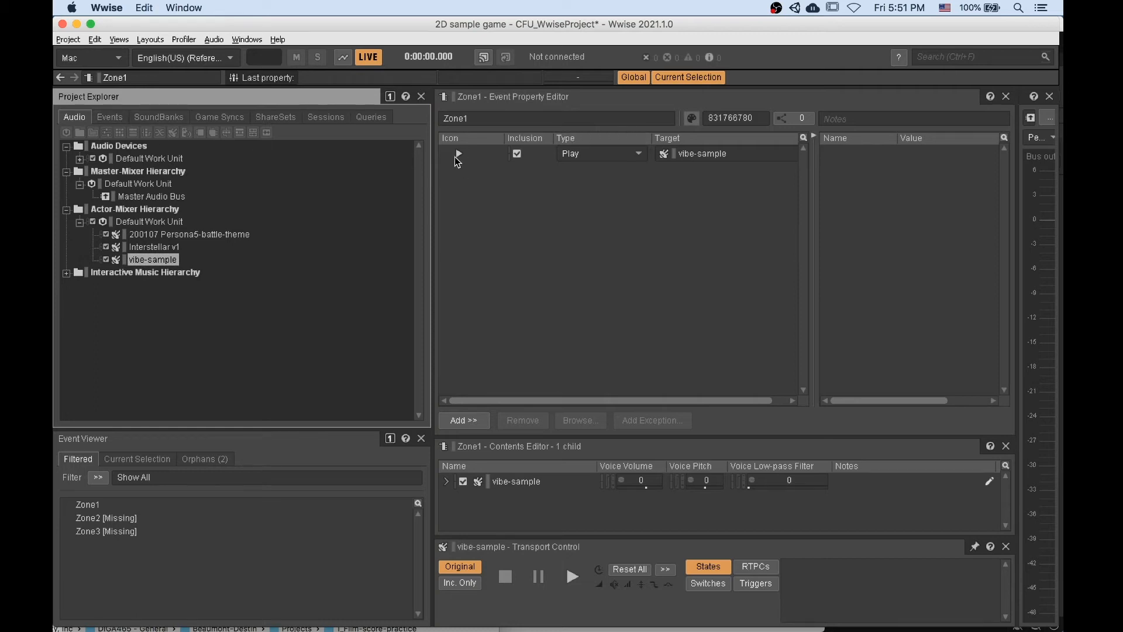
Select the Zone1 event, audition it through the Transport Control, and stop playback.
left_click(110, 117)
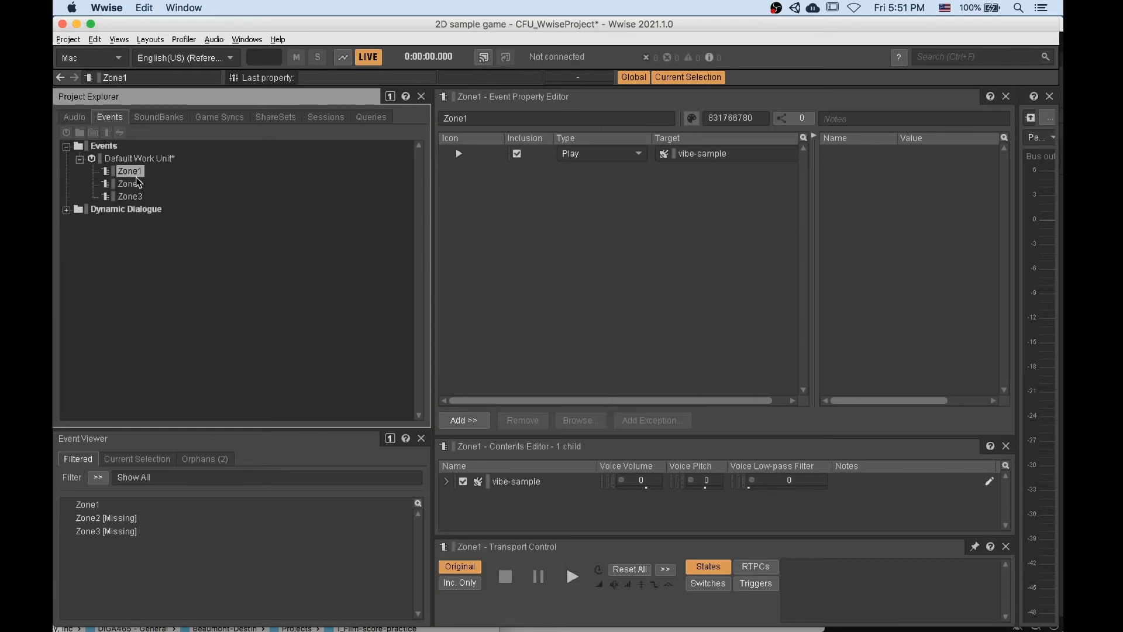
left_click(573, 579)
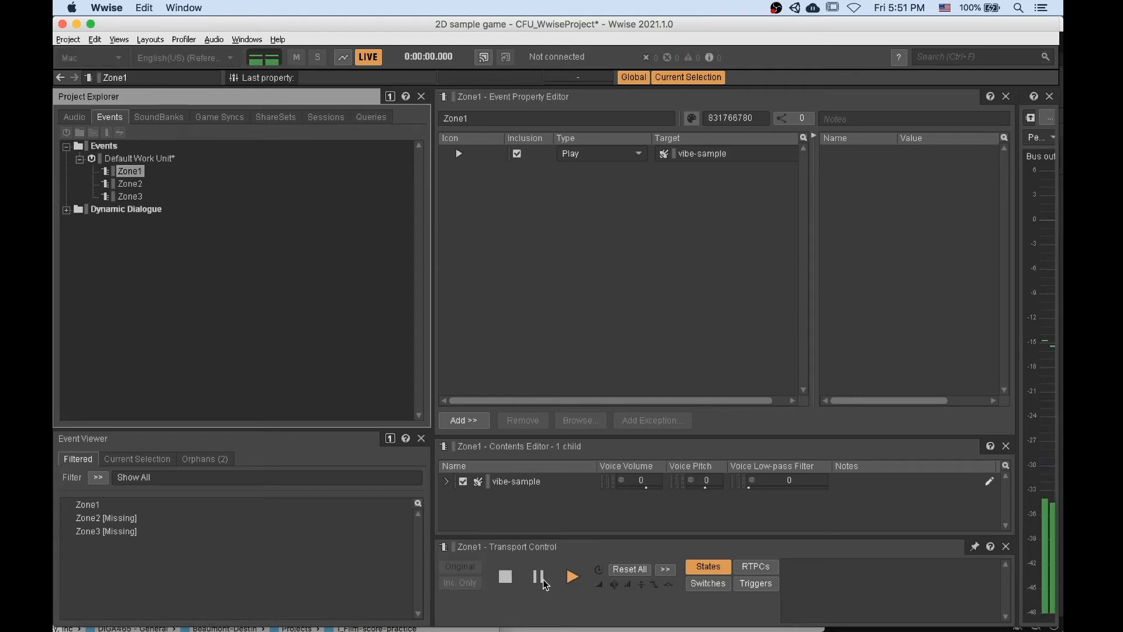
left_click(506, 578)
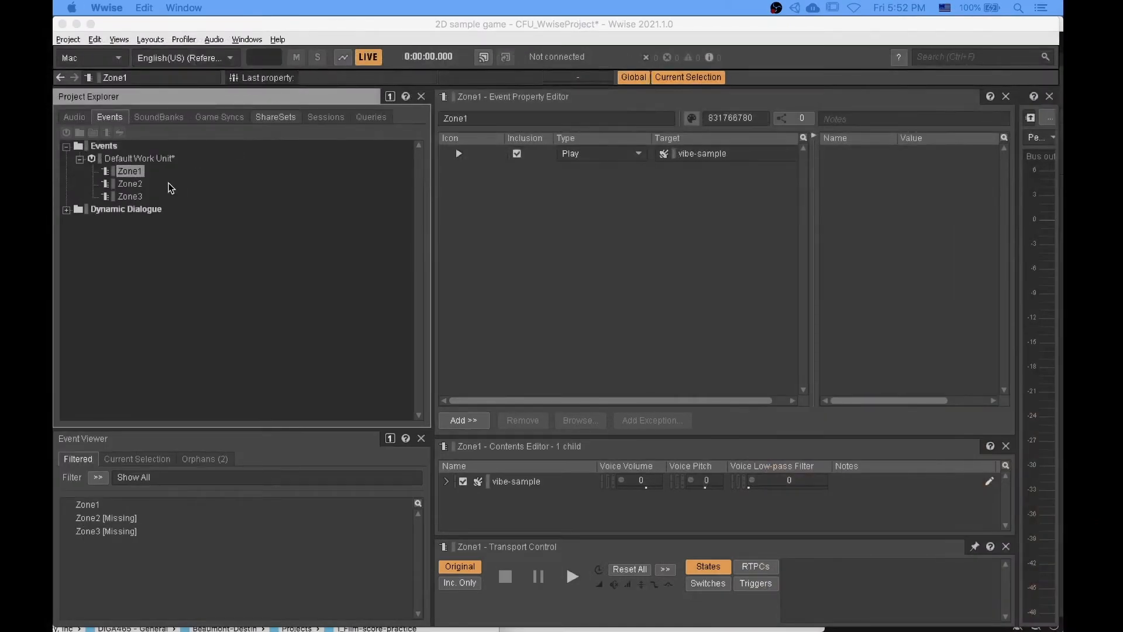
left_click(130, 184)
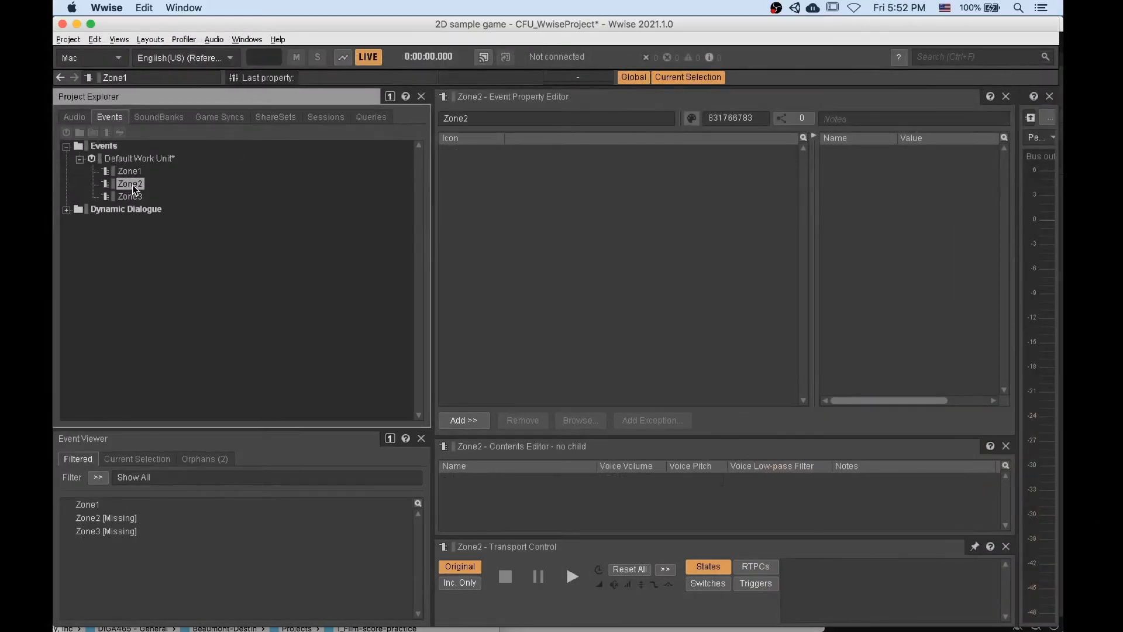
left_click(71, 118)
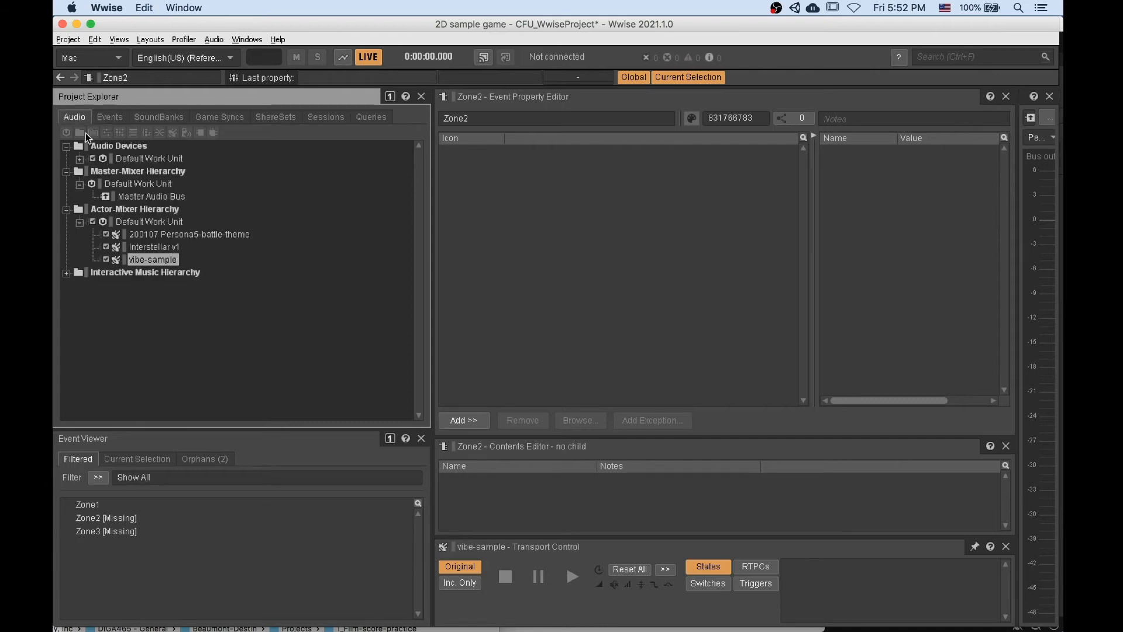
left_click(167, 234)
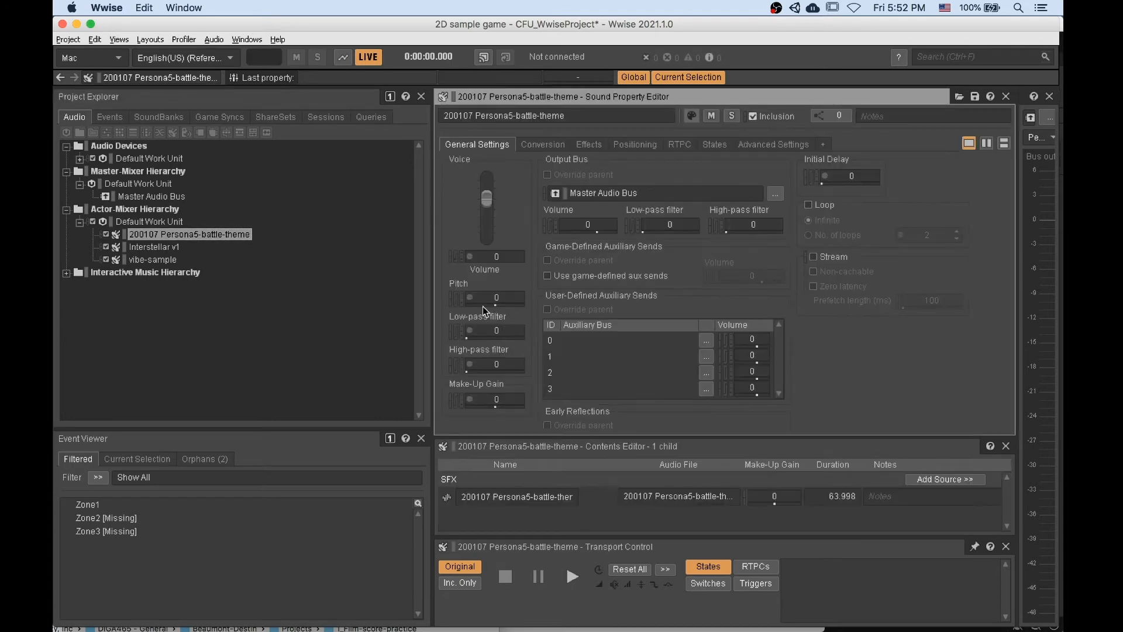
left_click(110, 117)
left_click(128, 183)
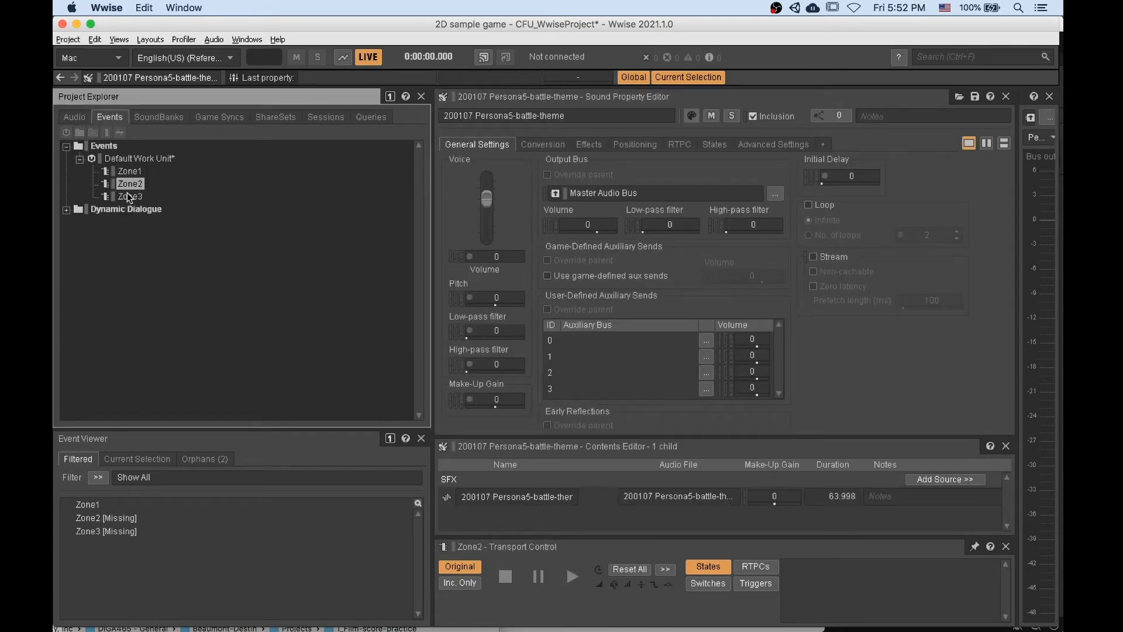
left_click(131, 171)
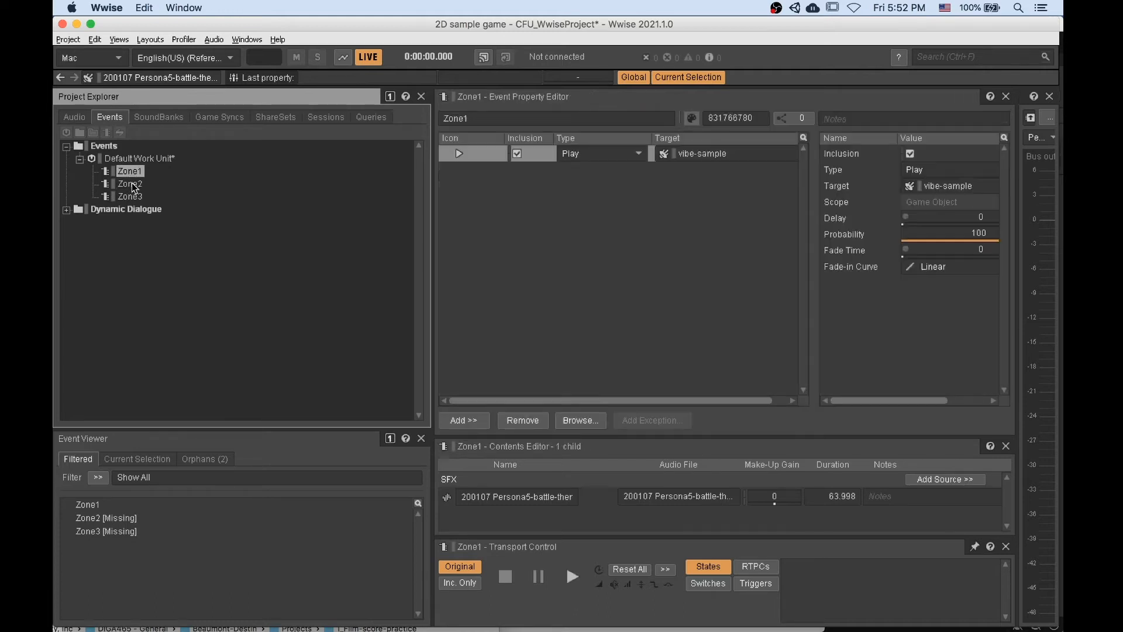
Add a Play action to the Zone2 event with 200107 Persona5-battle-theme as its target.
left_click(135, 186)
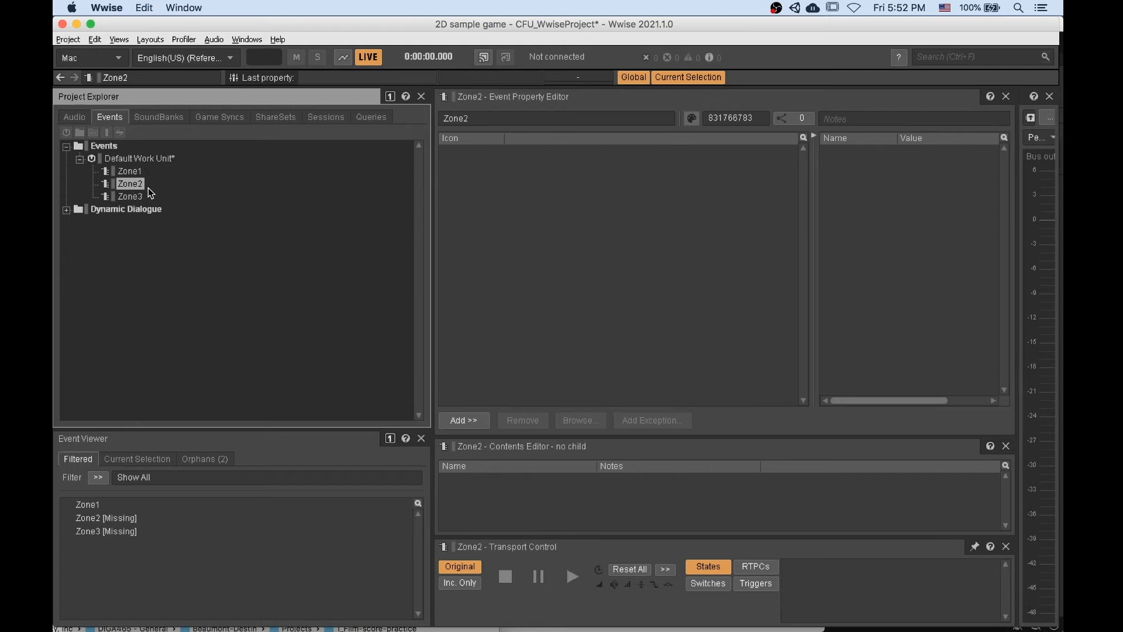
left_click(86, 116)
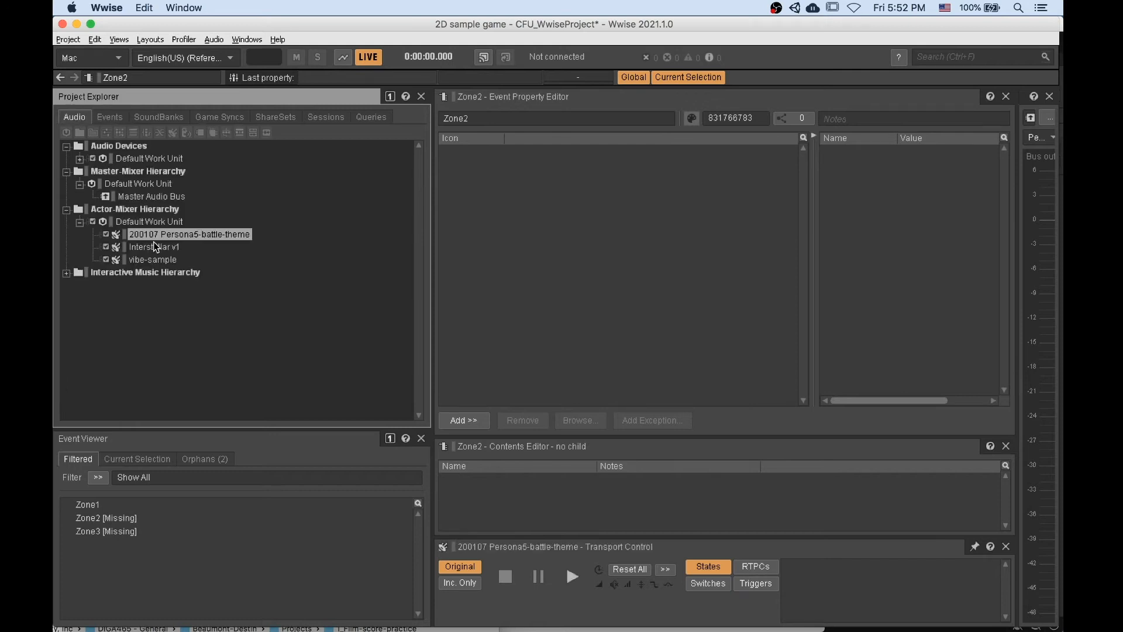
left_click_drag(156, 240, 474, 271)
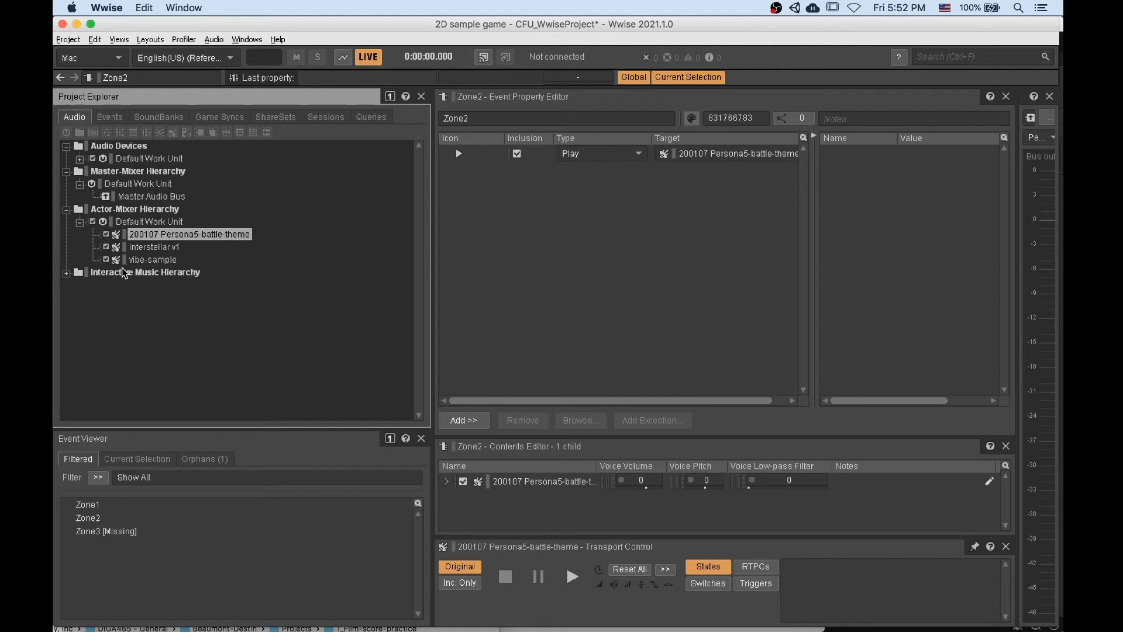
Add a Play action to the Zone3 event with the Interstellar v1 sound as its target.
left_click(109, 117)
left_click(129, 183)
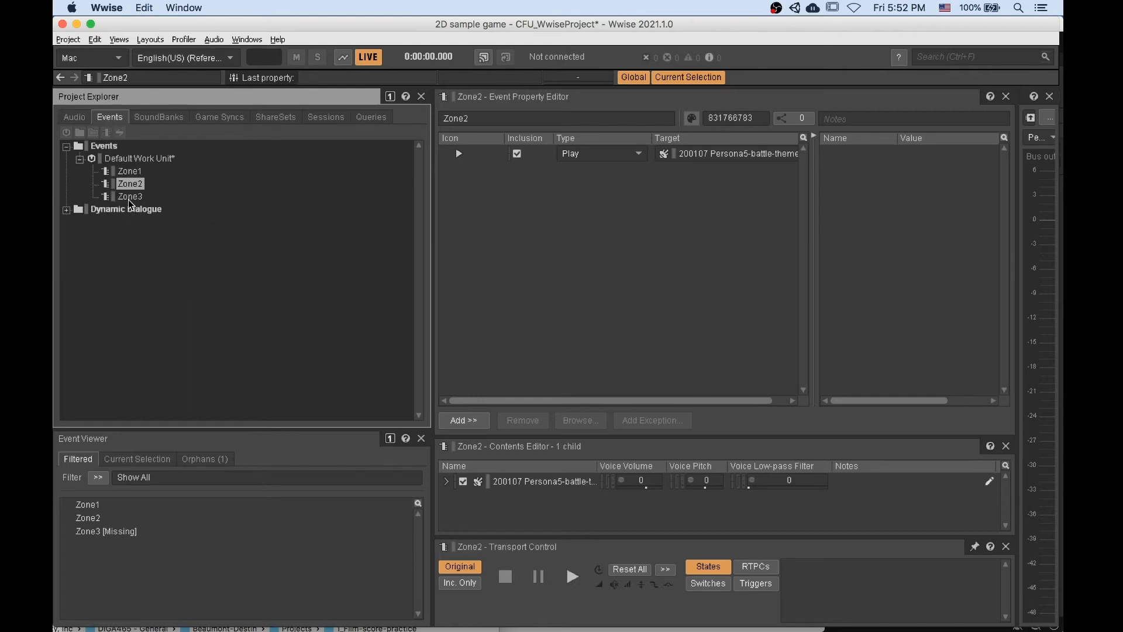
left_click(129, 197)
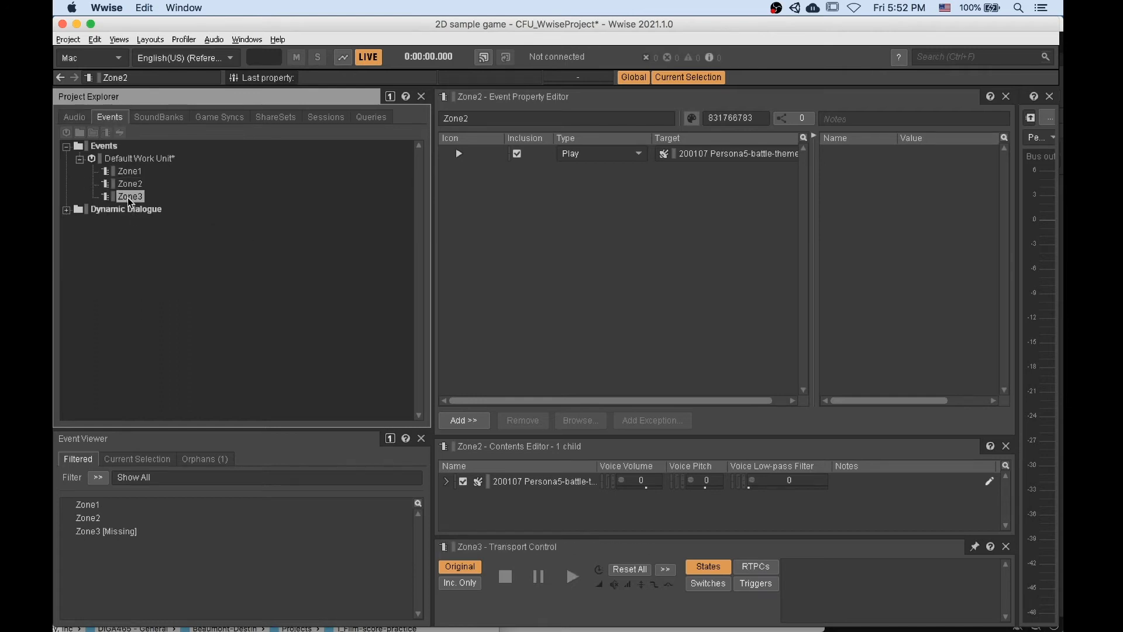
left_click(80, 116)
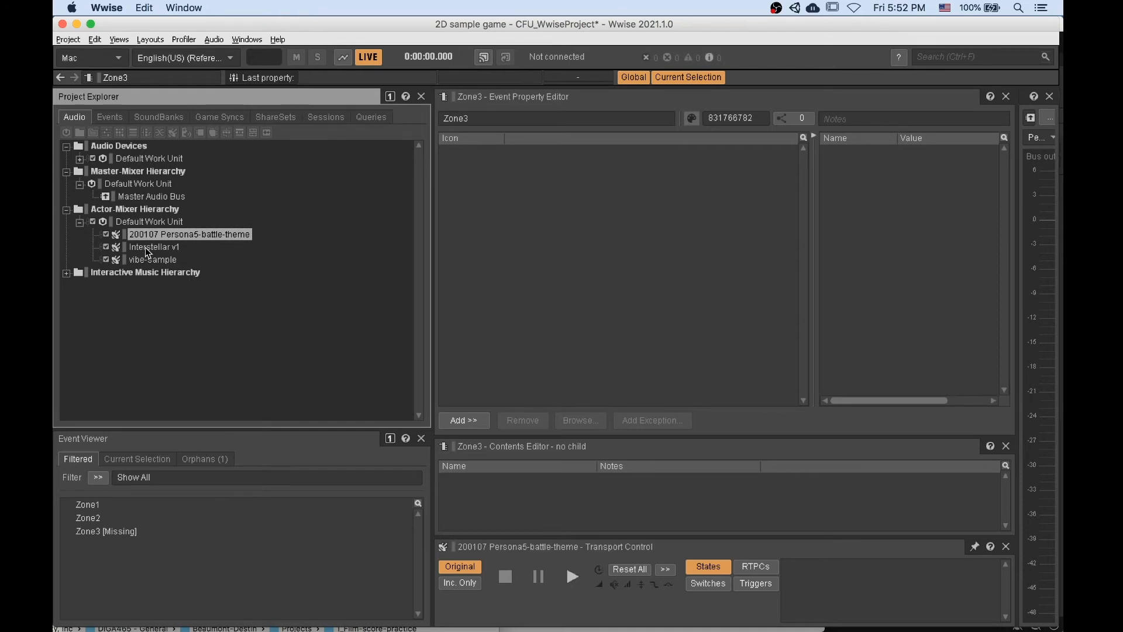
left_click_drag(146, 249, 571, 286)
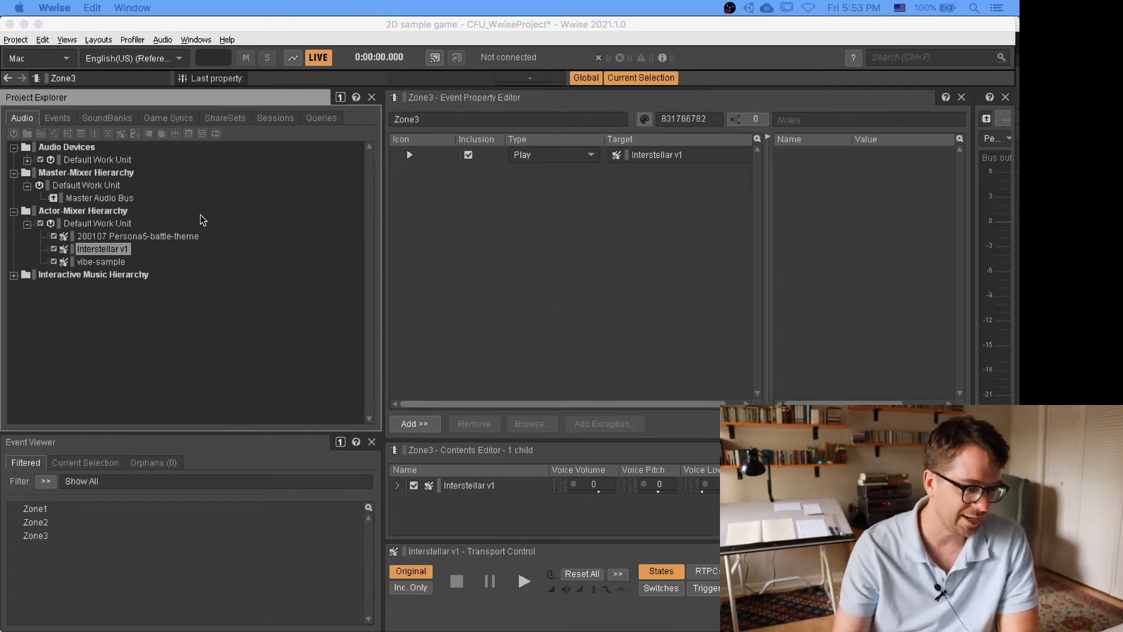
Review the Zone1, Zone2 and Zone3 events, and show the project's SoundBanks.
left_click(58, 117)
left_click(78, 173)
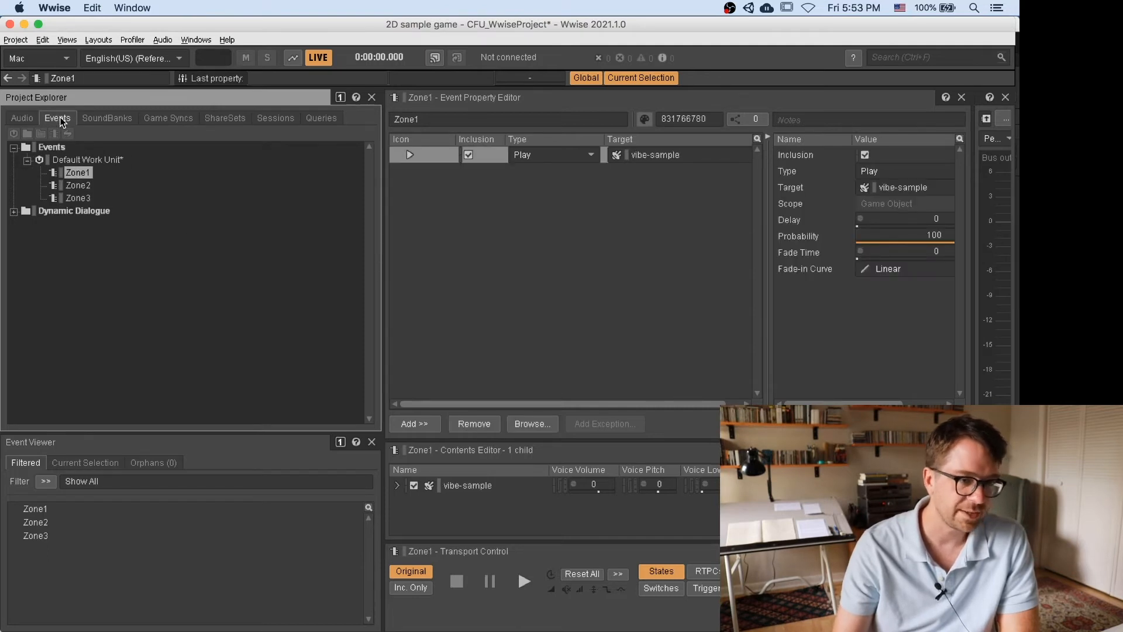
left_click(78, 187)
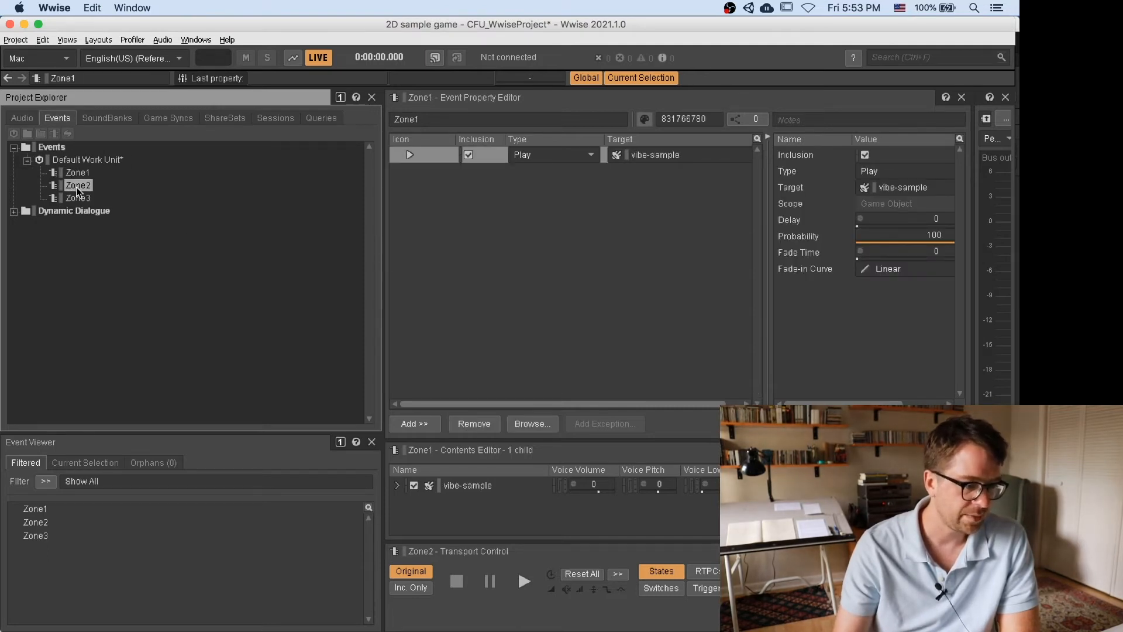
left_click(81, 199)
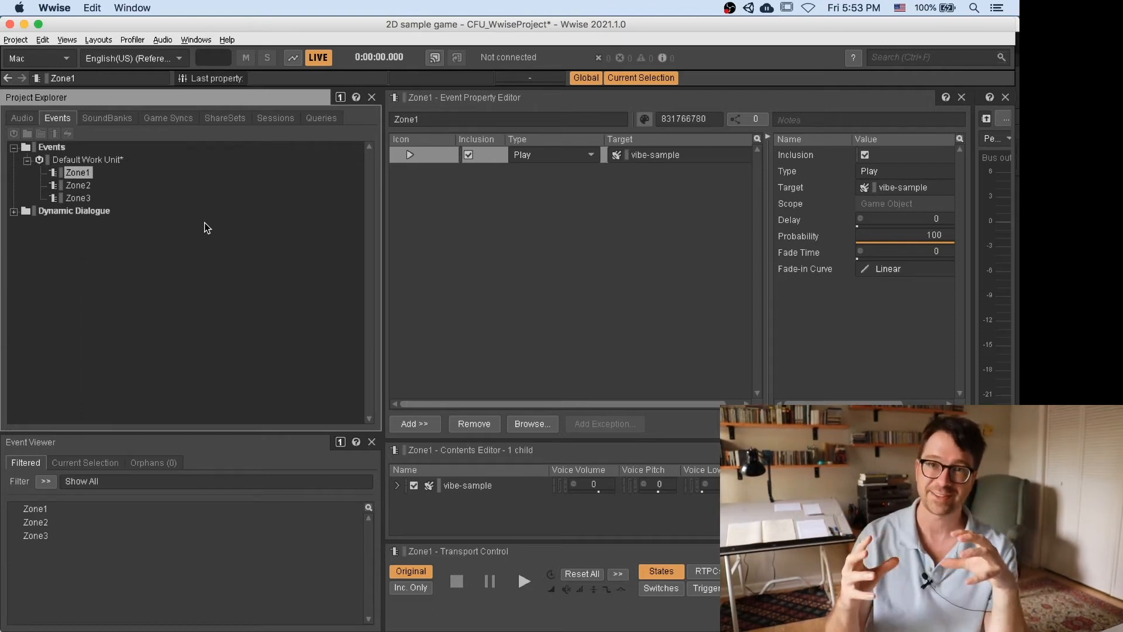
left_click(113, 120)
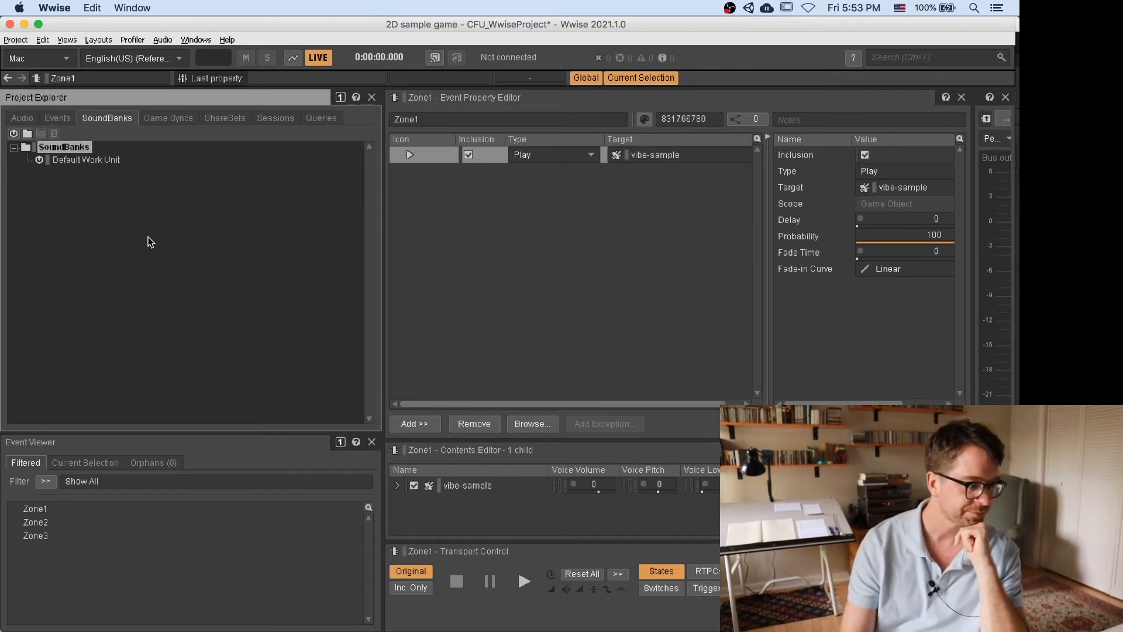
Switch to the SoundBank layout and create a SoundBank named Zone1 in the SoundBanks Default Work Unit.
left_click(98, 39)
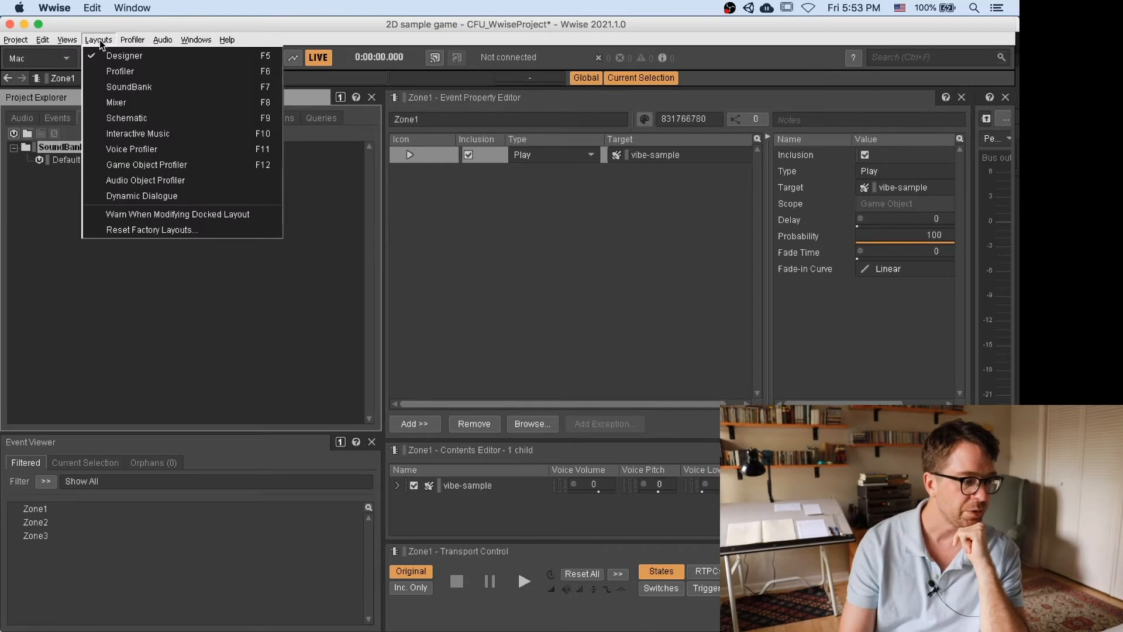
left_click(128, 87)
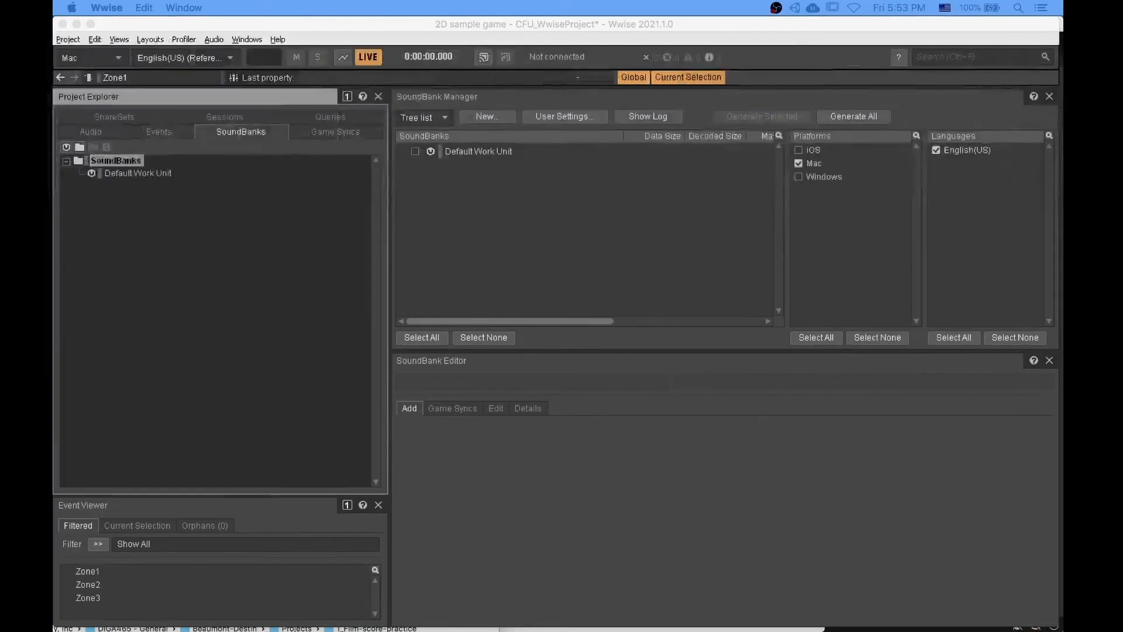
left_click(102, 175)
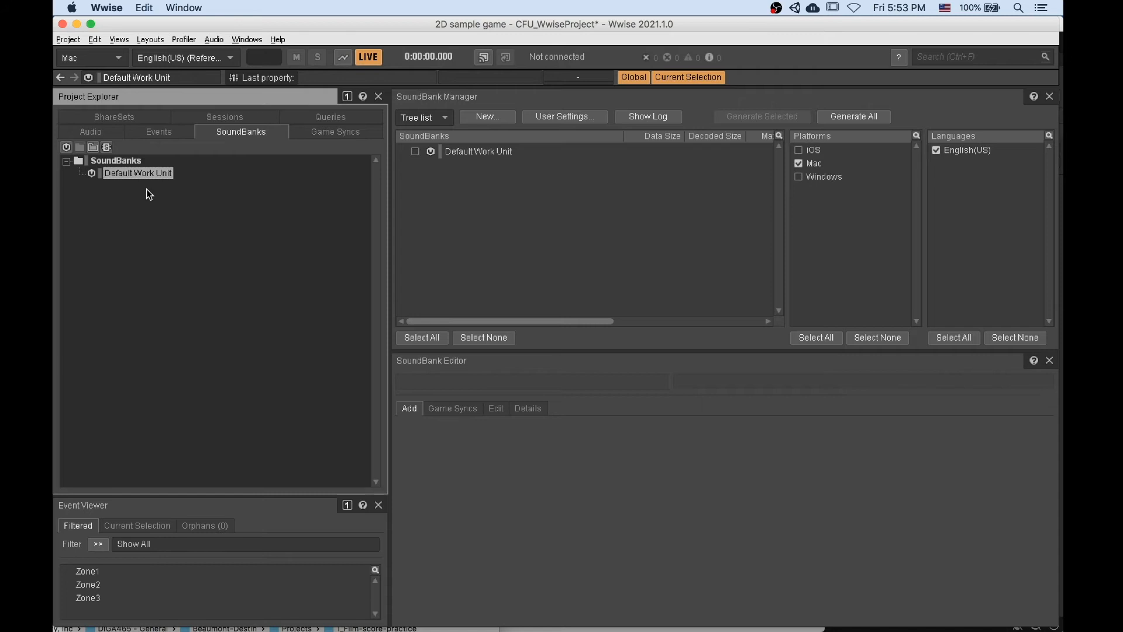
left_click(109, 148)
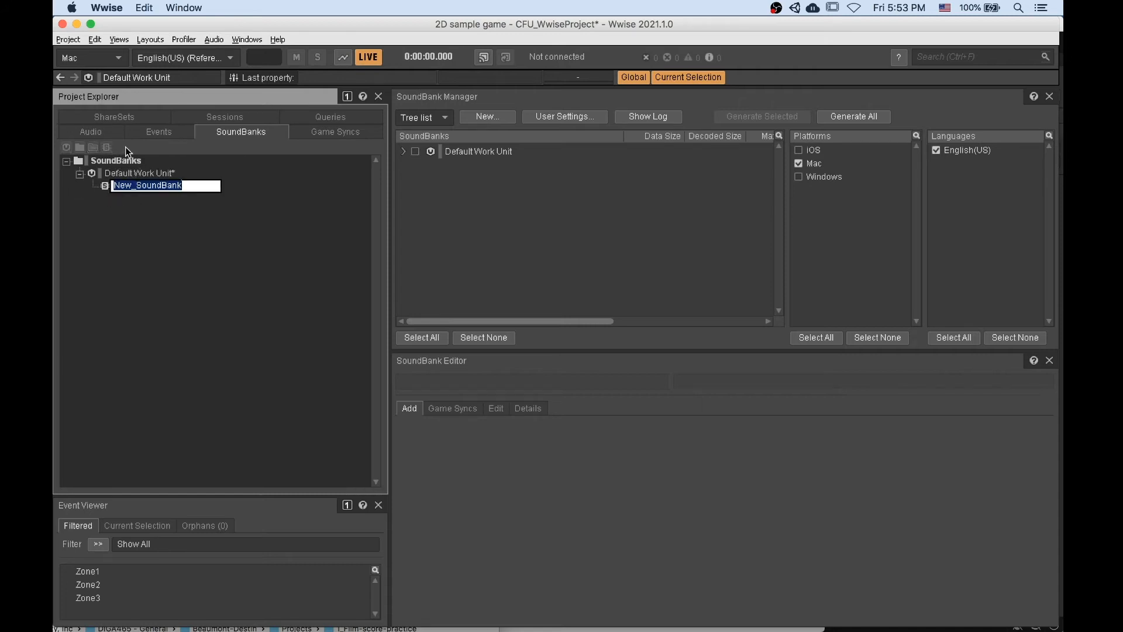
type("Zone1")
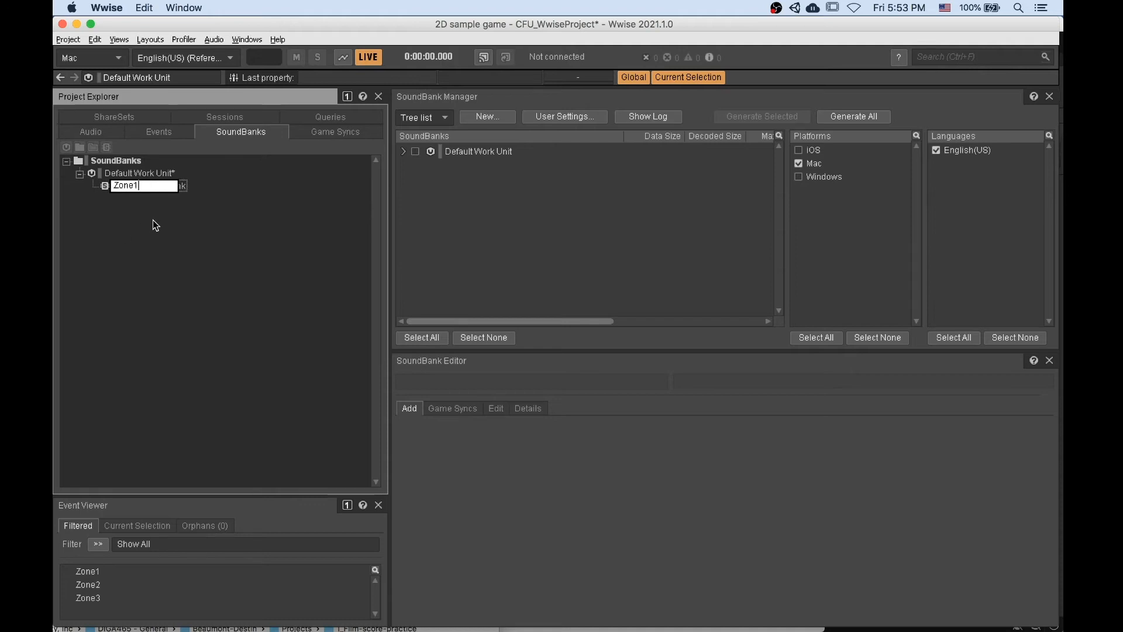
key("Return")
Create two more SoundBanks named Zone2 and Zone3 in the Default Work Unit.
left_click(107, 146)
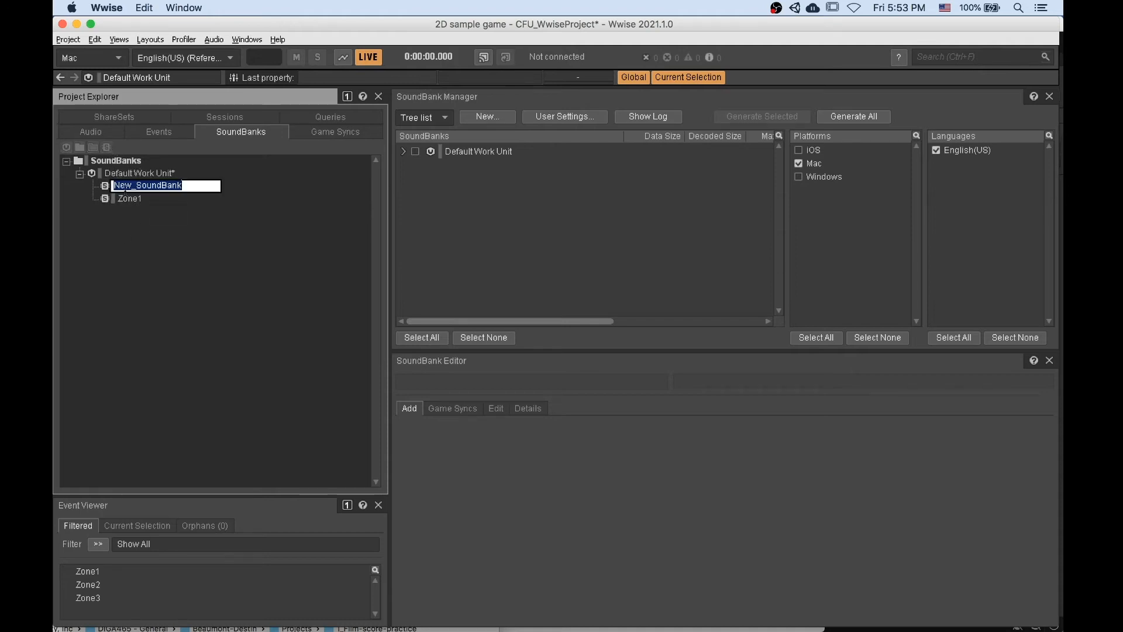
type("Zon")
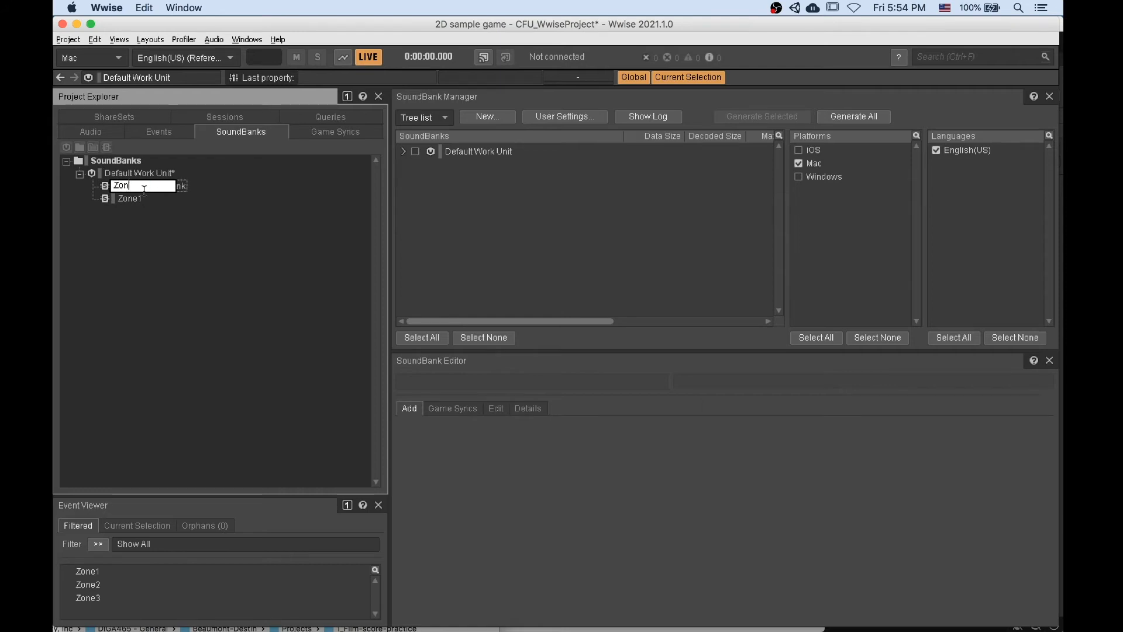
type("e2")
key("Return")
left_click(138, 173)
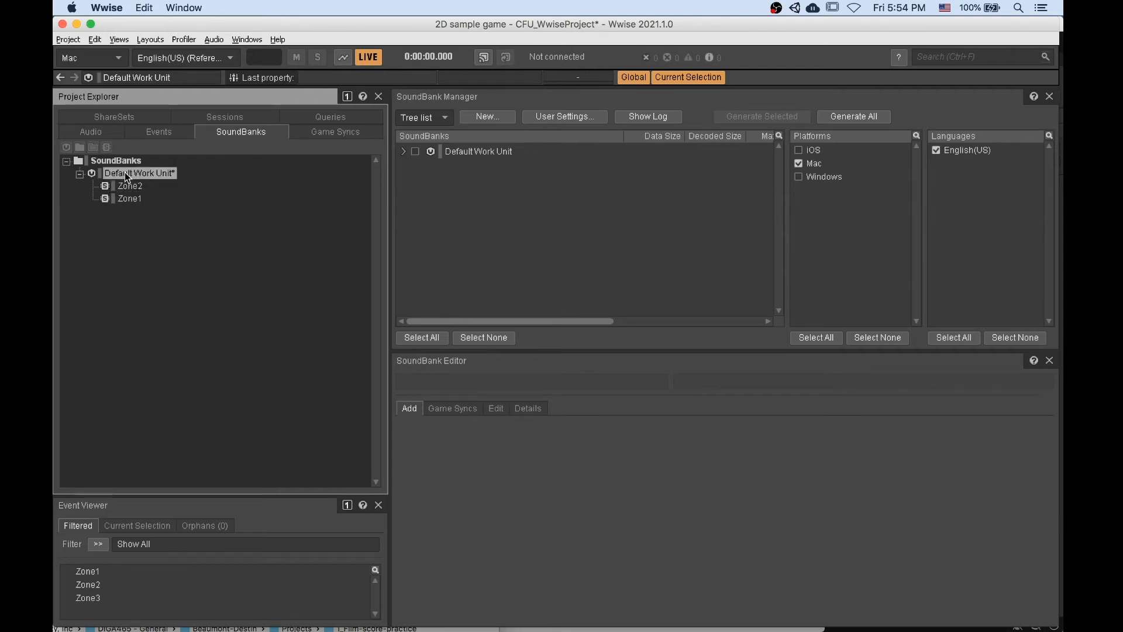
left_click(107, 146)
type("Zone3")
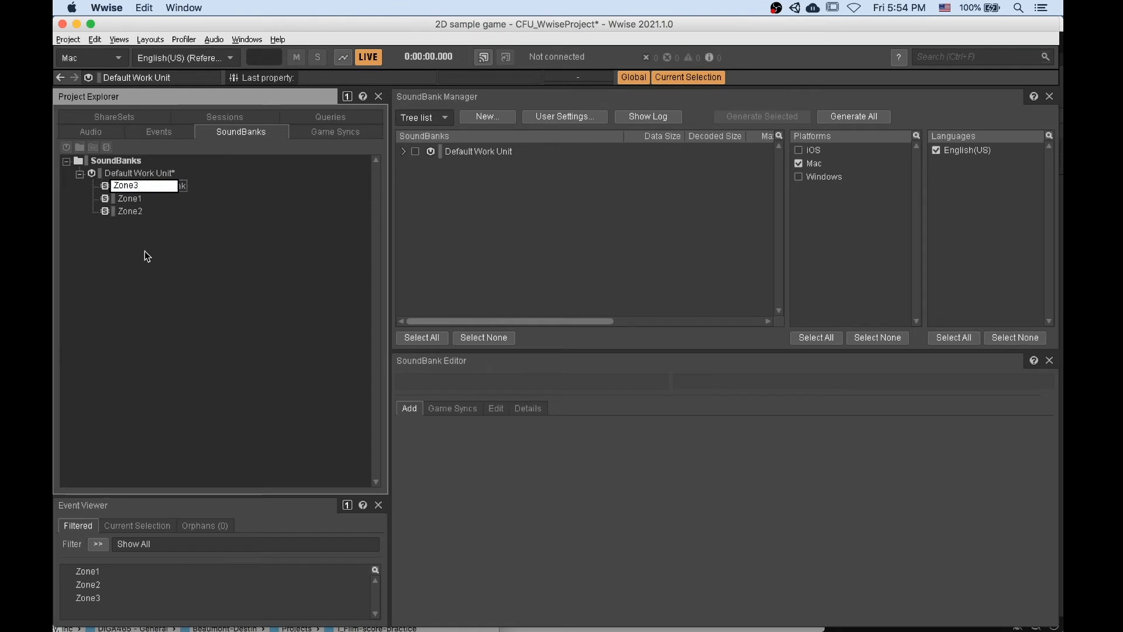
key("Return")
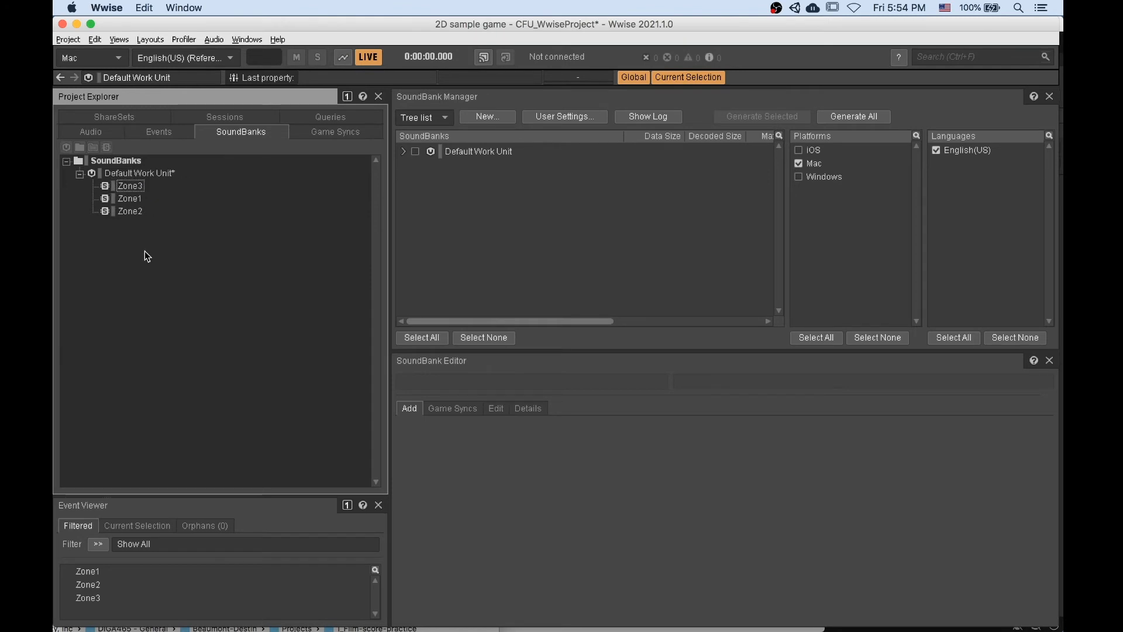
Expand the Default Work Unit in the SoundBank Manager and add the Zone1 event to the Zone1 SoundBank.
left_click(130, 201)
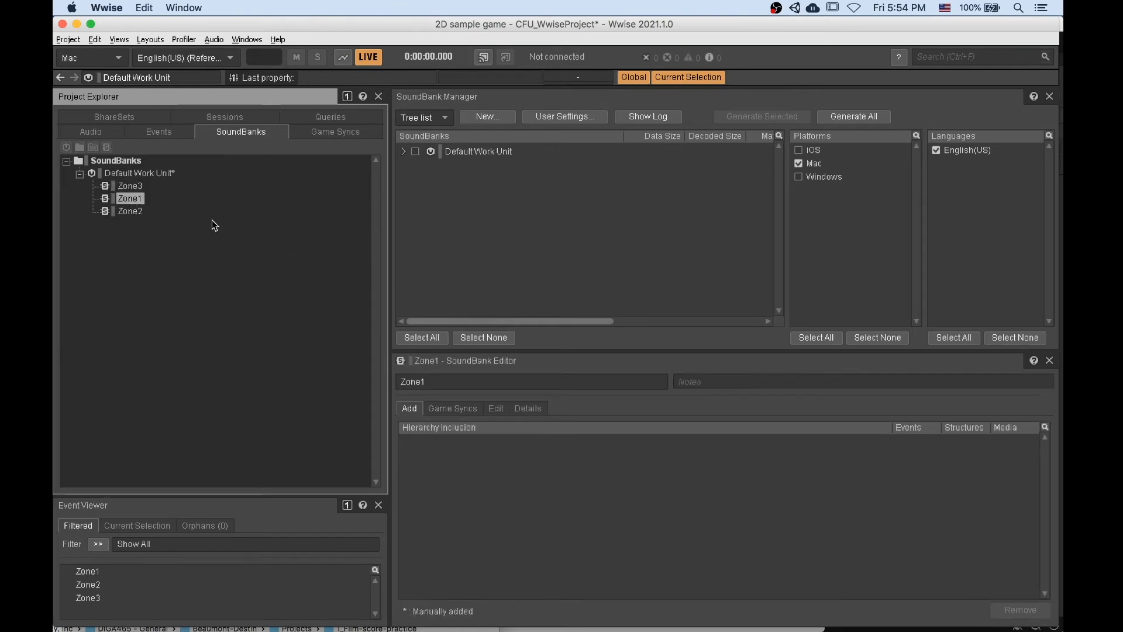
left_click(402, 152)
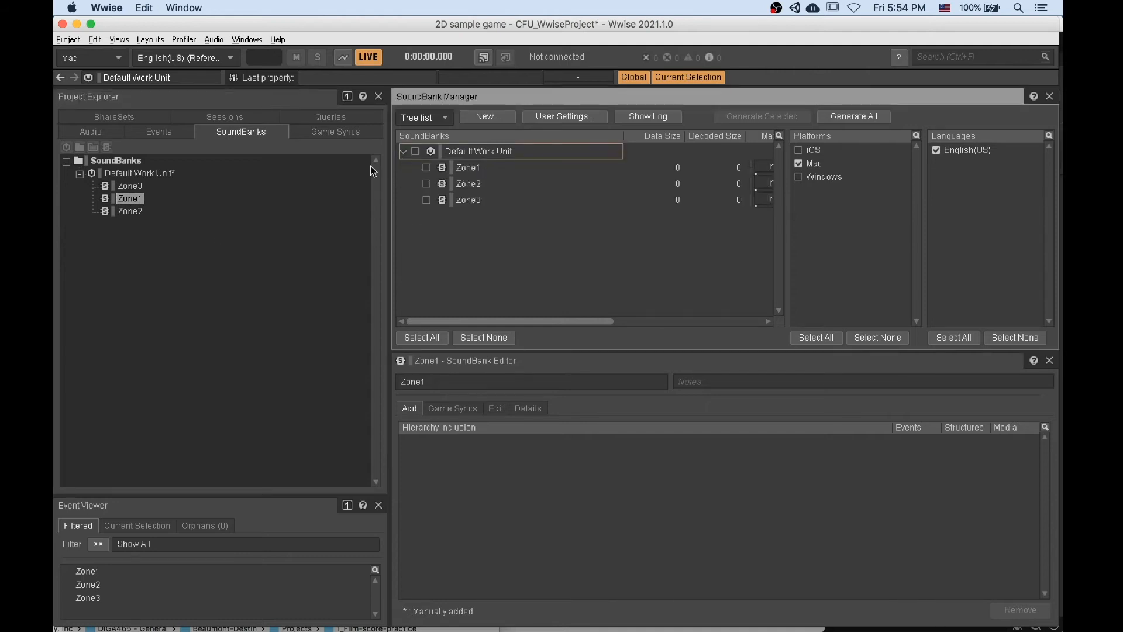
left_click(129, 186)
left_click(159, 131)
left_click(226, 129)
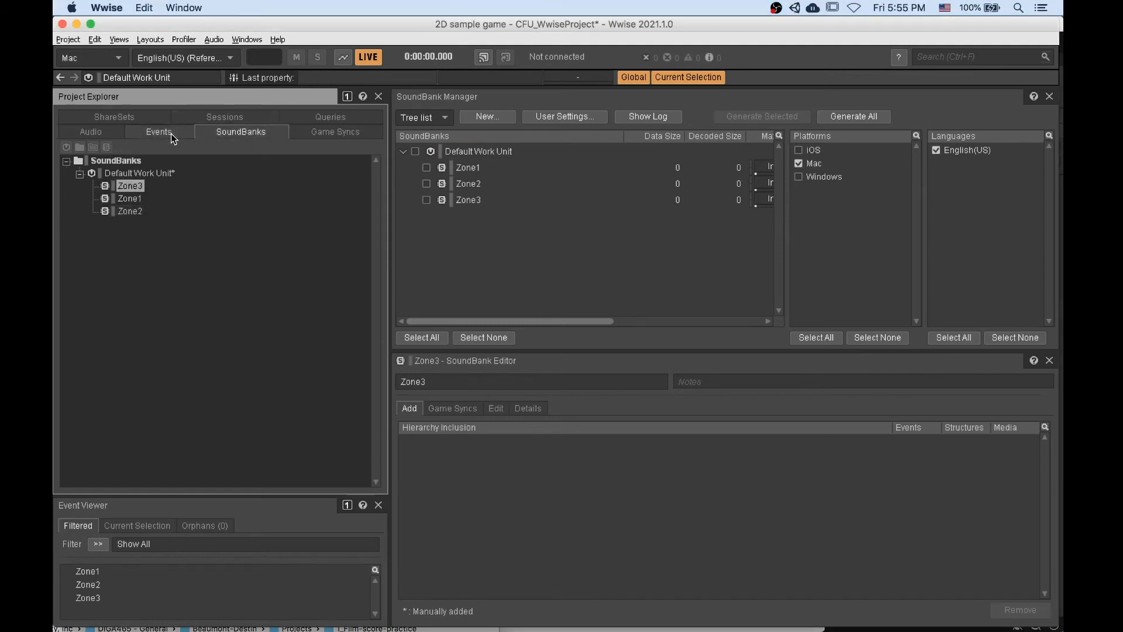
left_click(171, 138)
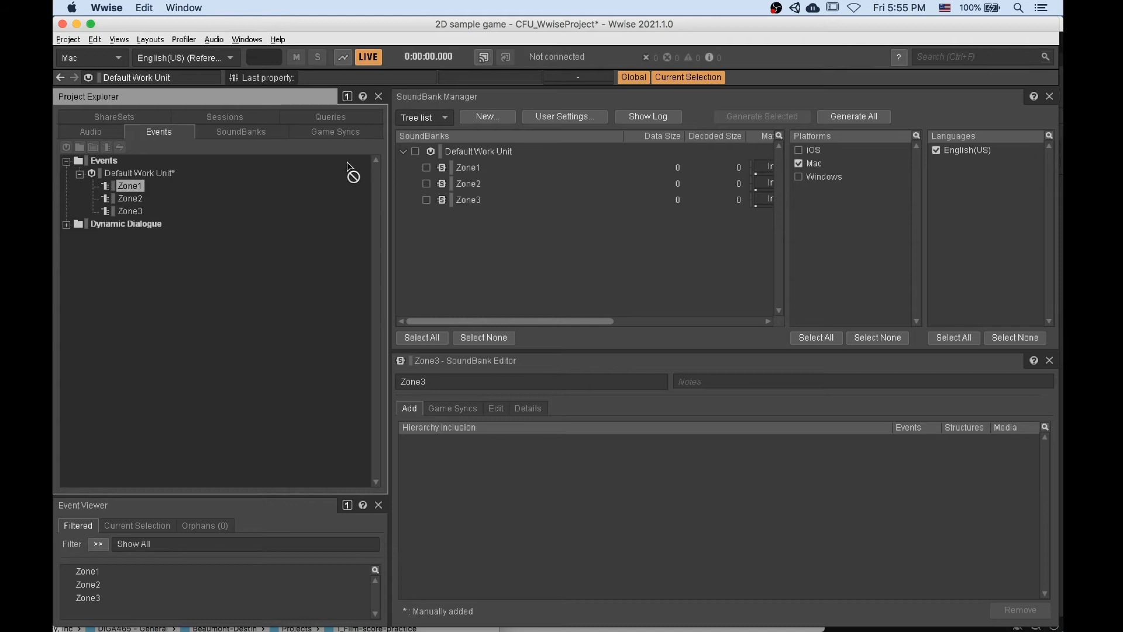
left_click(474, 169)
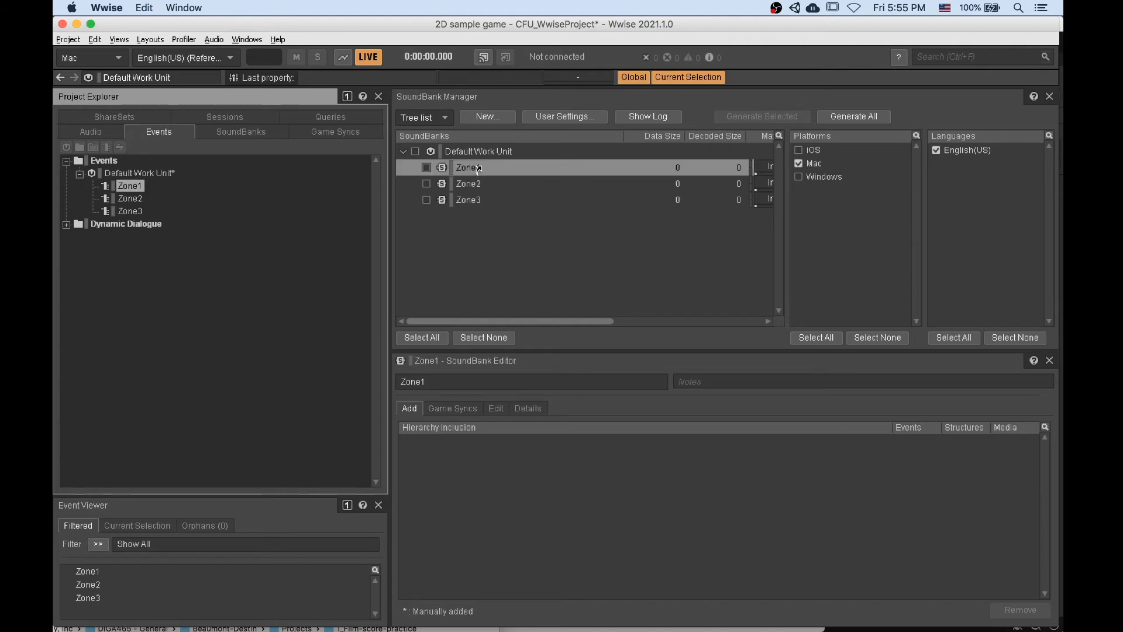
left_click_drag(478, 169, 479, 169)
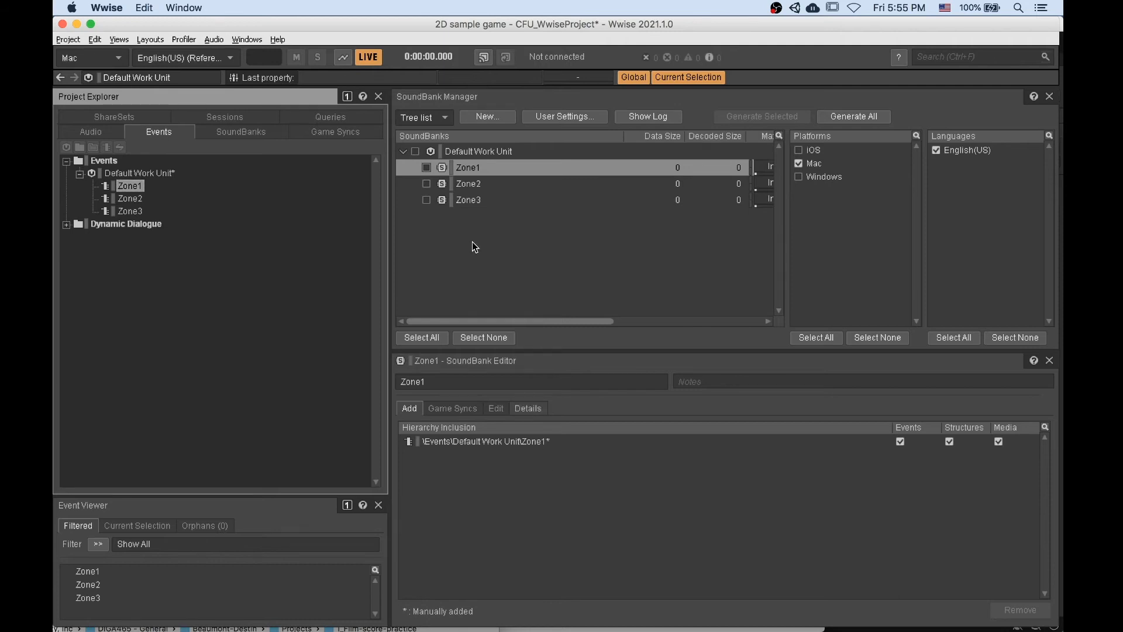
left_click(479, 164)
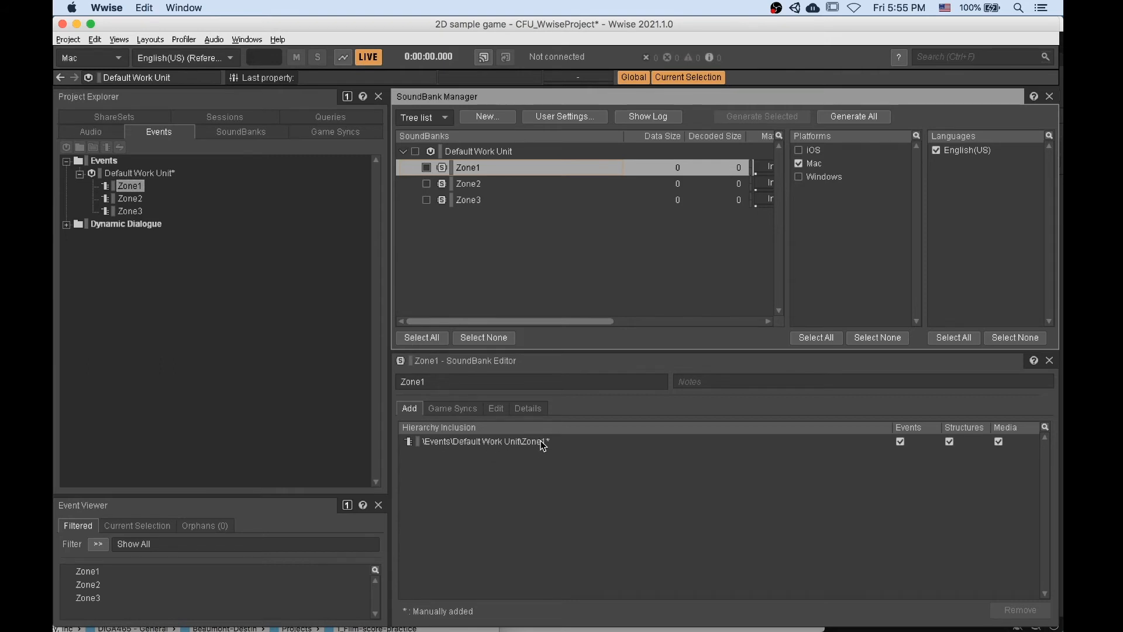
Add the Zone2 event to the Zone2 SoundBank and the Zone3 event to the Zone3 SoundBank.
left_click(130, 199)
left_click(447, 185)
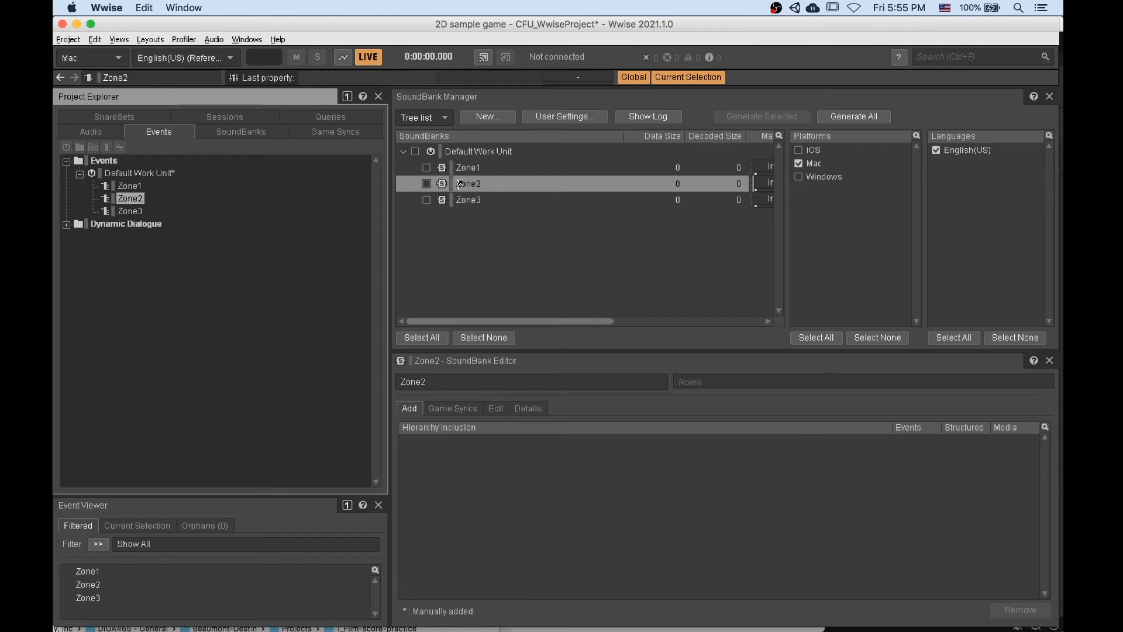
left_click_drag(460, 184, 460, 184)
left_click(129, 212)
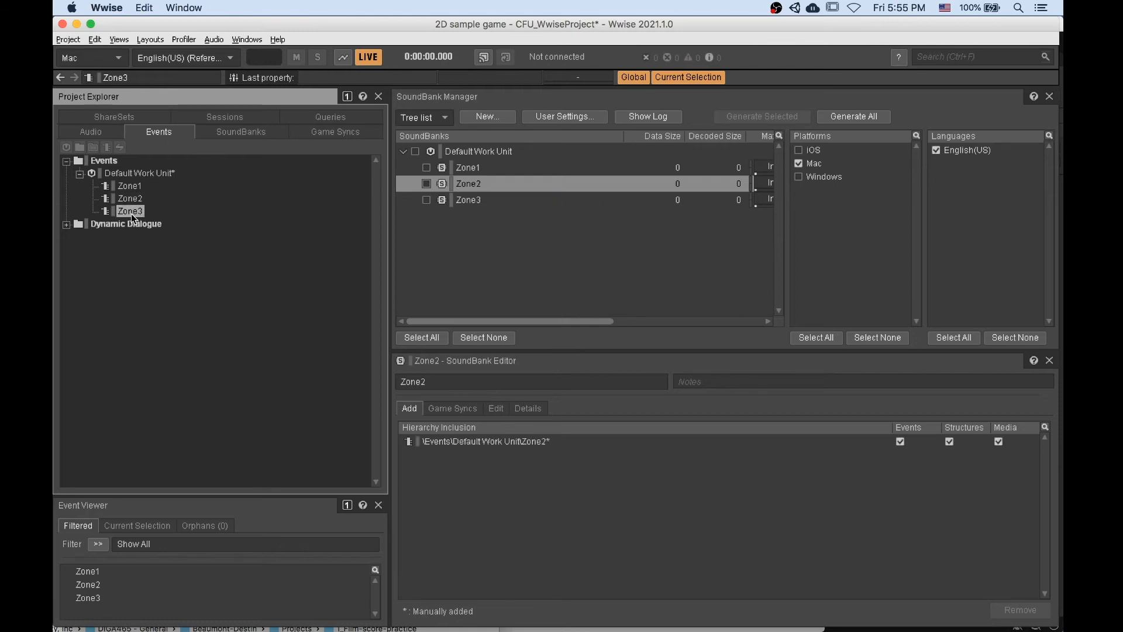
left_click(466, 200)
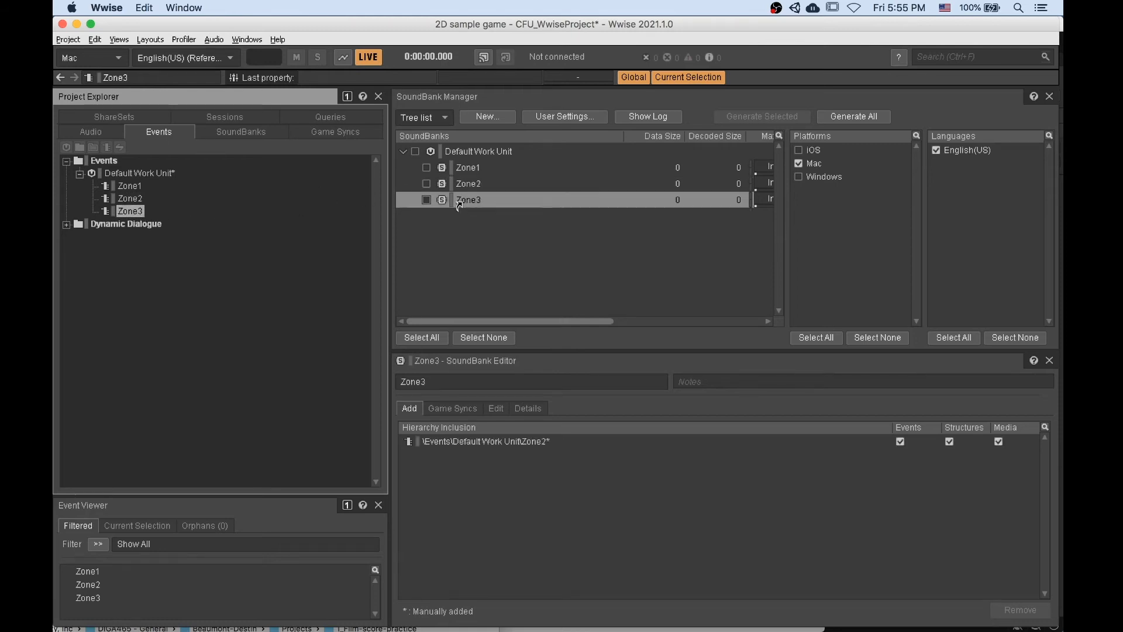
left_click_drag(468, 205, 470, 202)
Check which event is included in each of the Zone1, Zone2 and Zone3 SoundBanks.
left_click(470, 169)
left_click(470, 182)
left_click(469, 198)
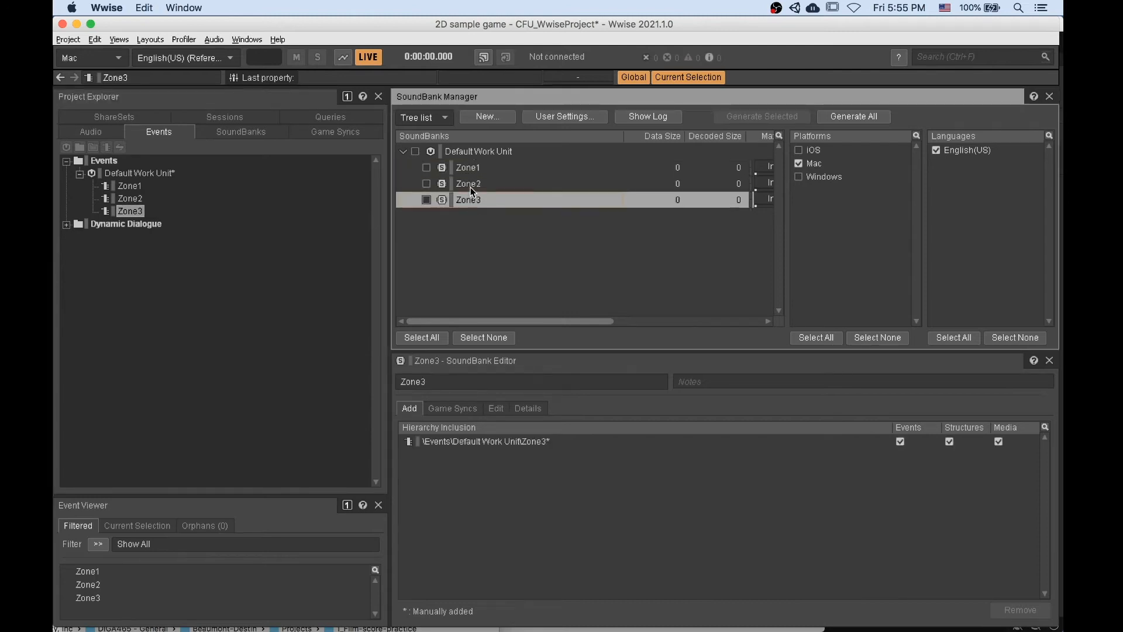
left_click(471, 181)
left_click(472, 171)
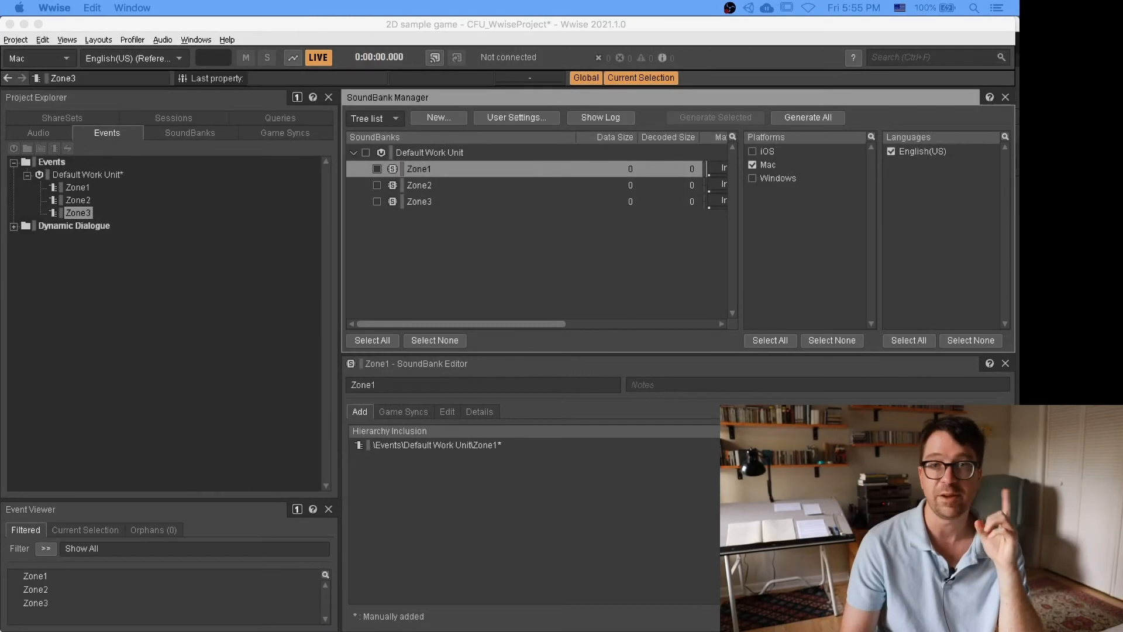
left_click(448, 186)
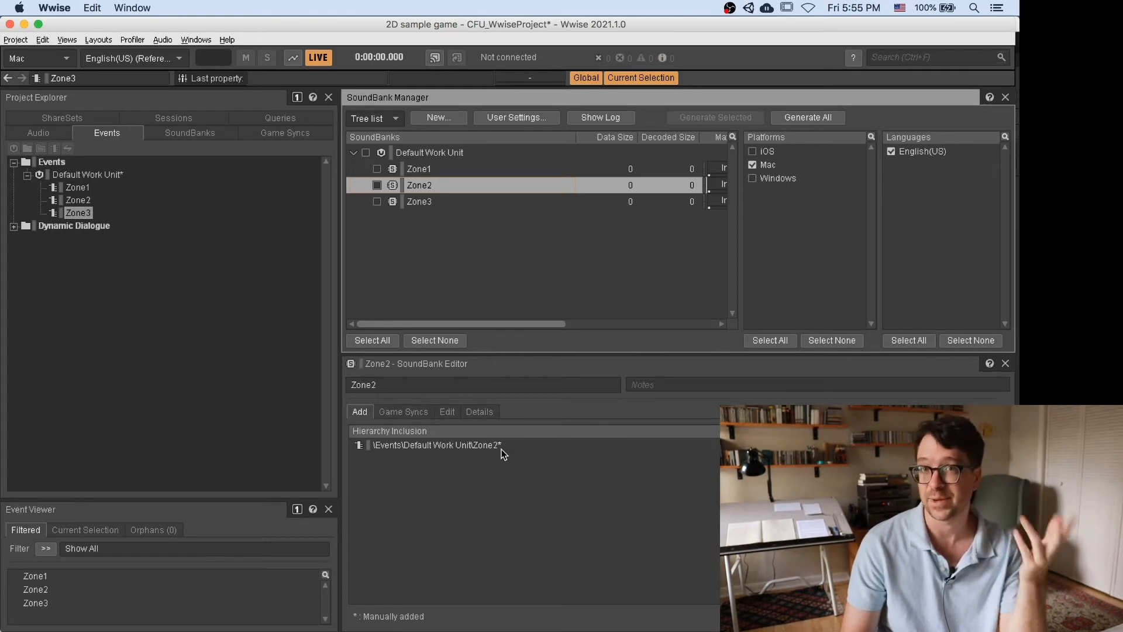
left_click(423, 202)
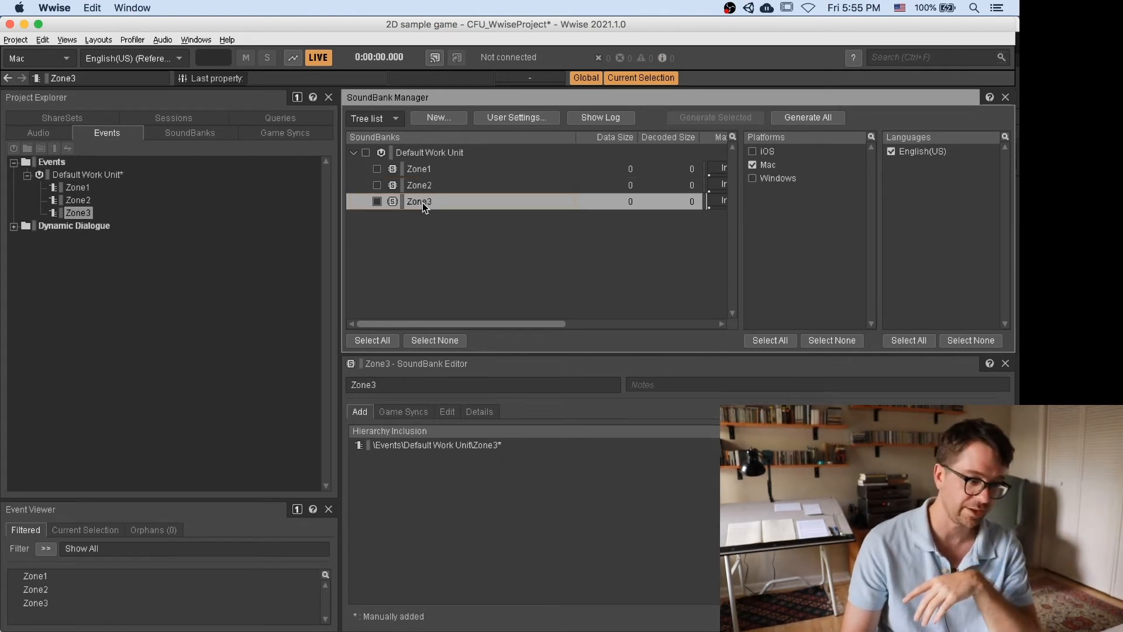
left_click(459, 447)
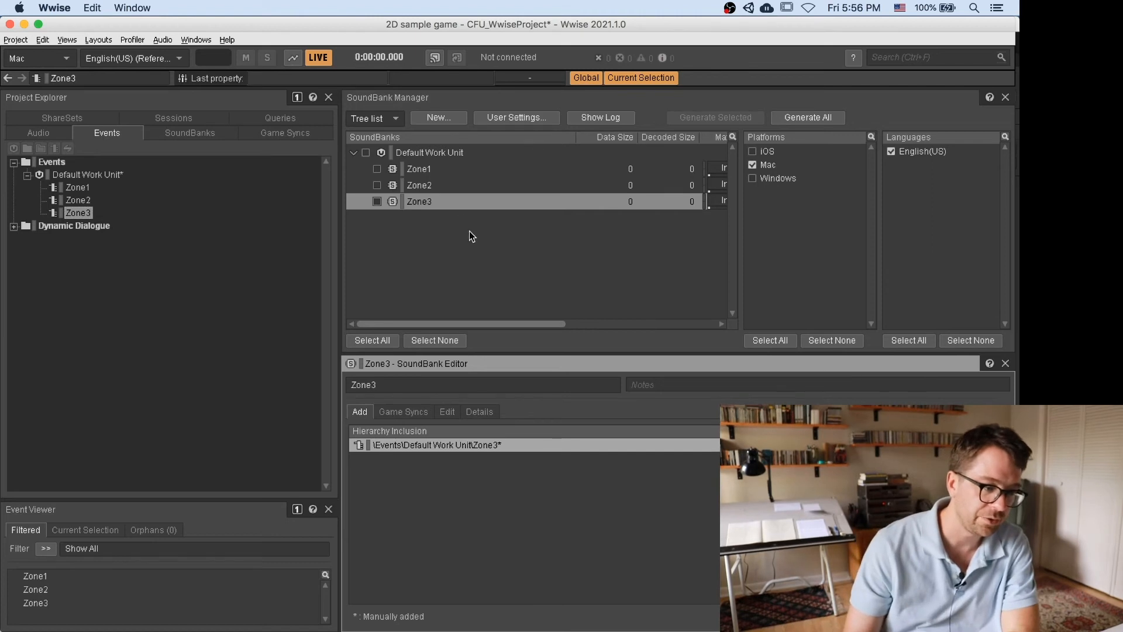
Generate all SoundBanks for every platform and close the generation report.
left_click(699, 110)
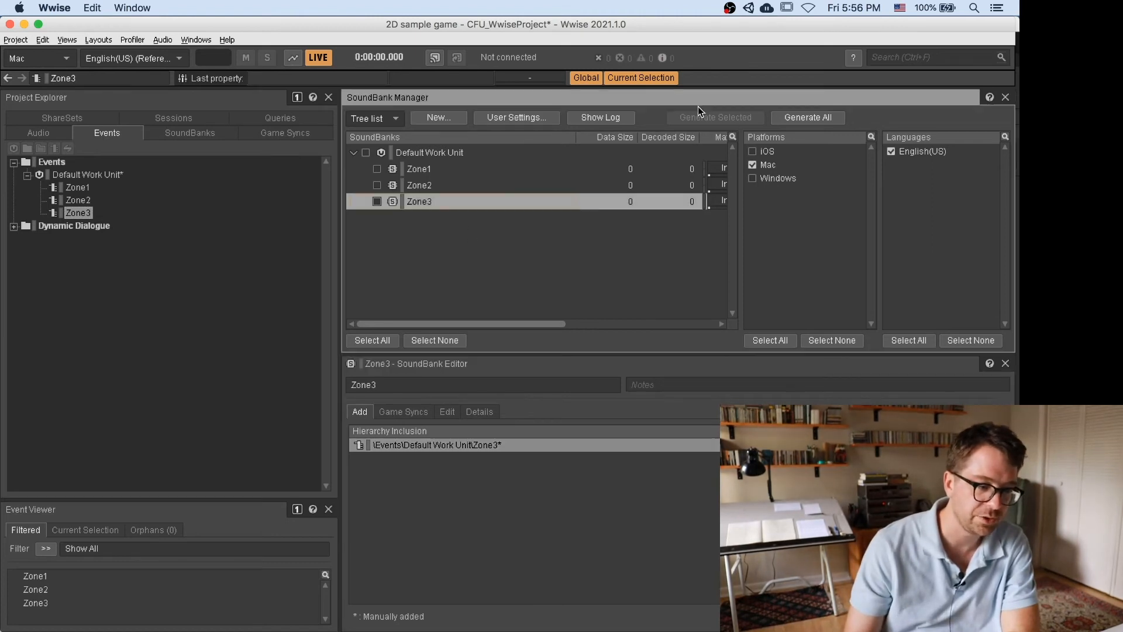
left_click(791, 117)
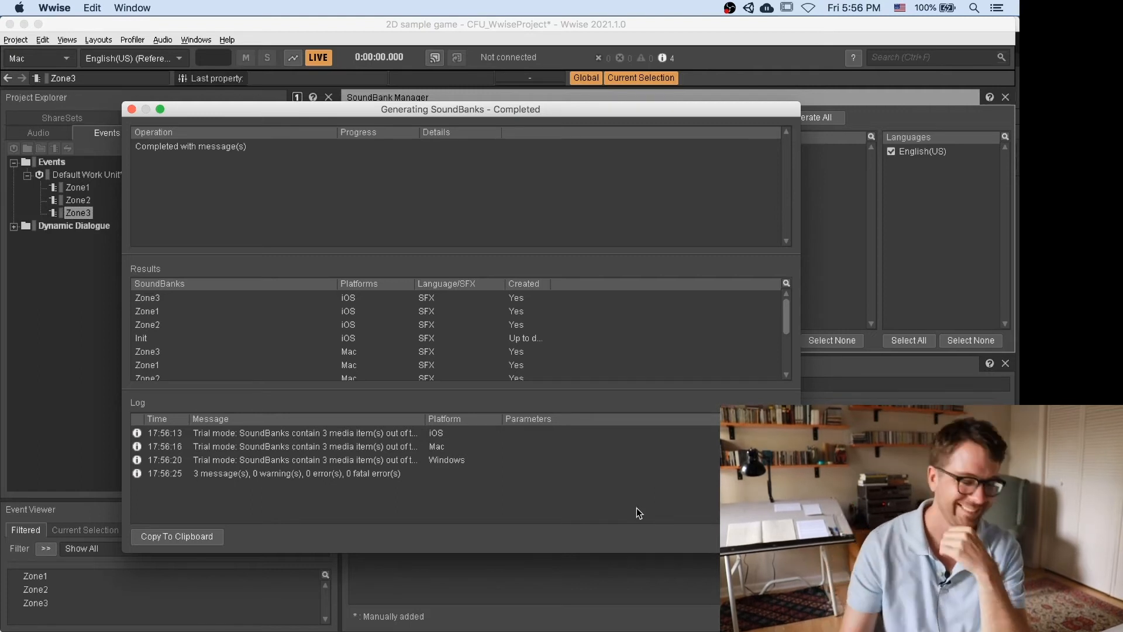
left_click(765, 536)
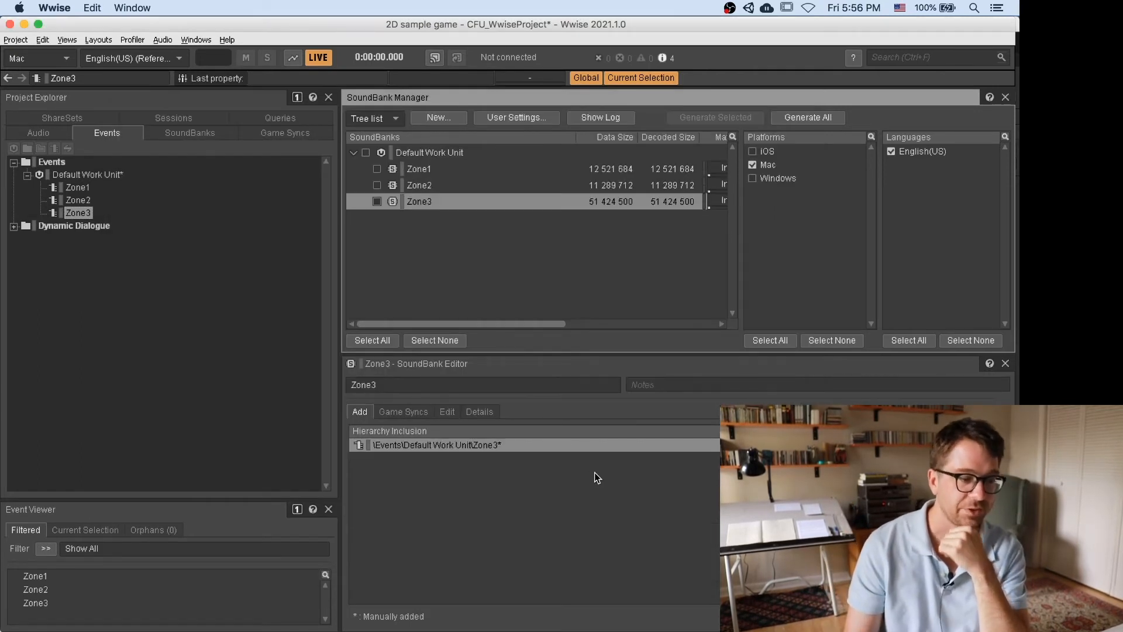
Mark all SoundBanks in the Default Work Unit for generation and save the Wwise project.
left_click(366, 154)
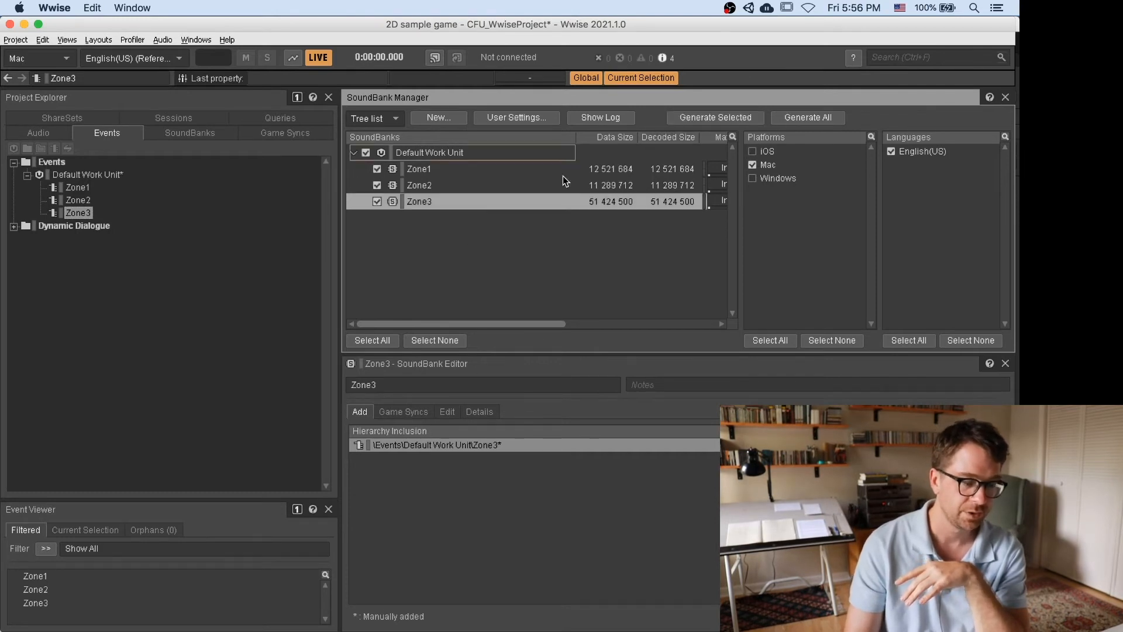
left_click(16, 39)
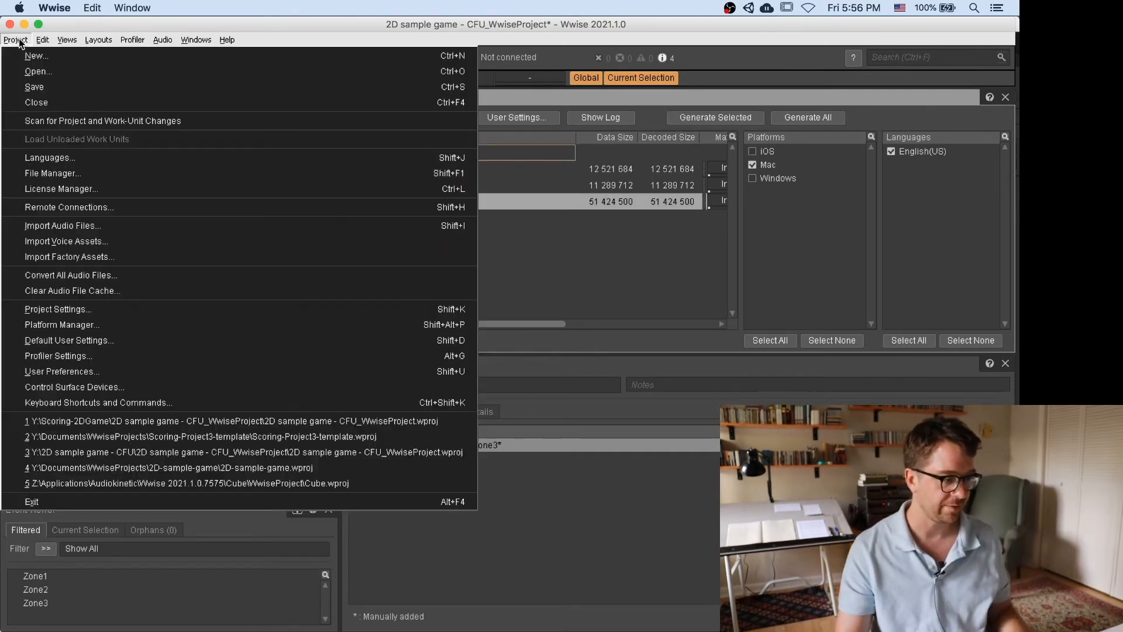
left_click(36, 87)
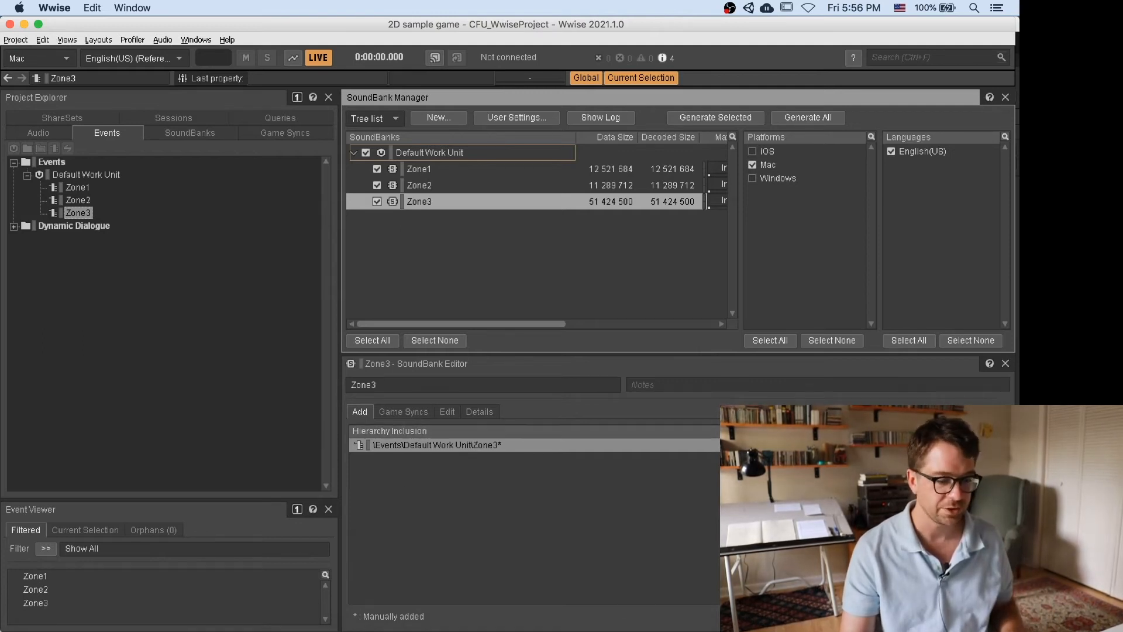
Switch to the Scoring-2DGame project in Unity and show the Wwise Picker with its events and SoundBanks.
mouse_move(731, 624)
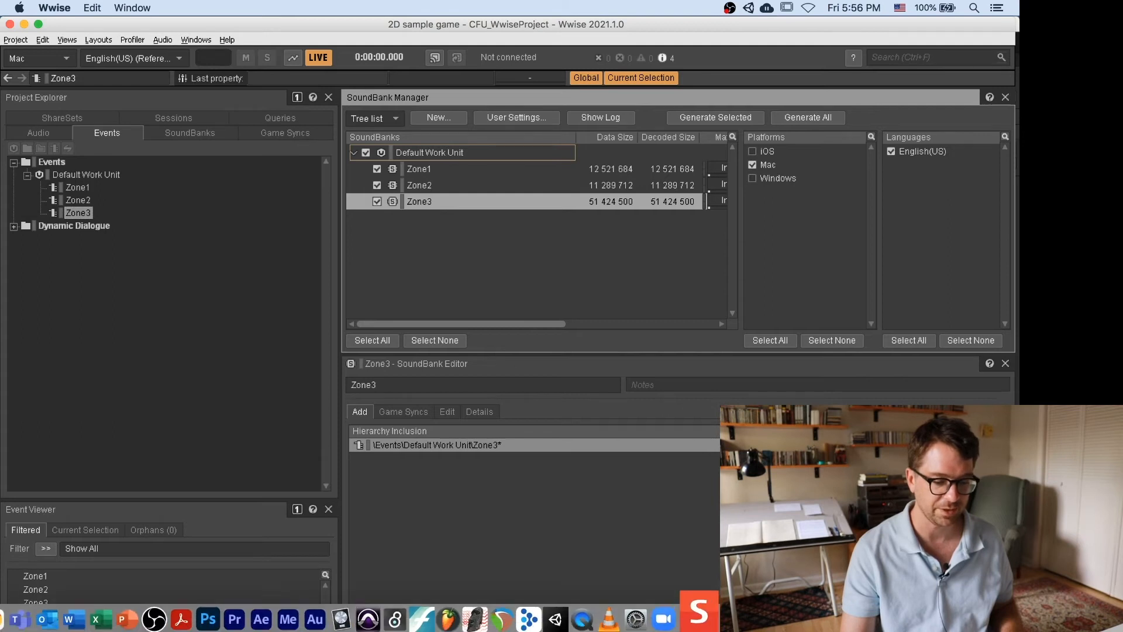
left_click(555, 619)
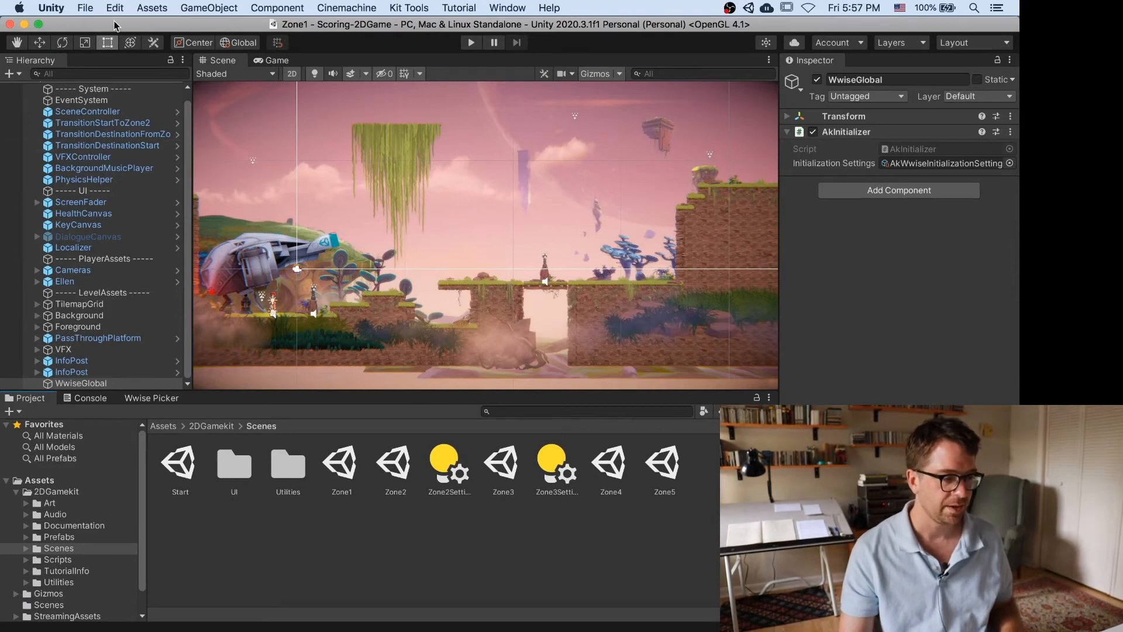
left_click(141, 399)
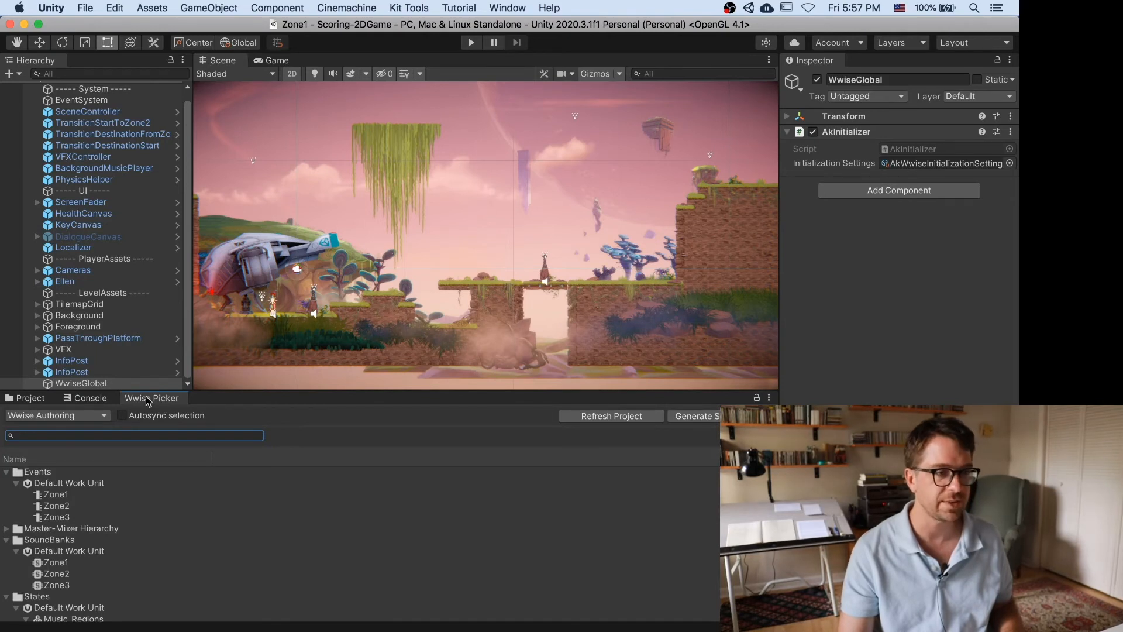
left_click(506, 9)
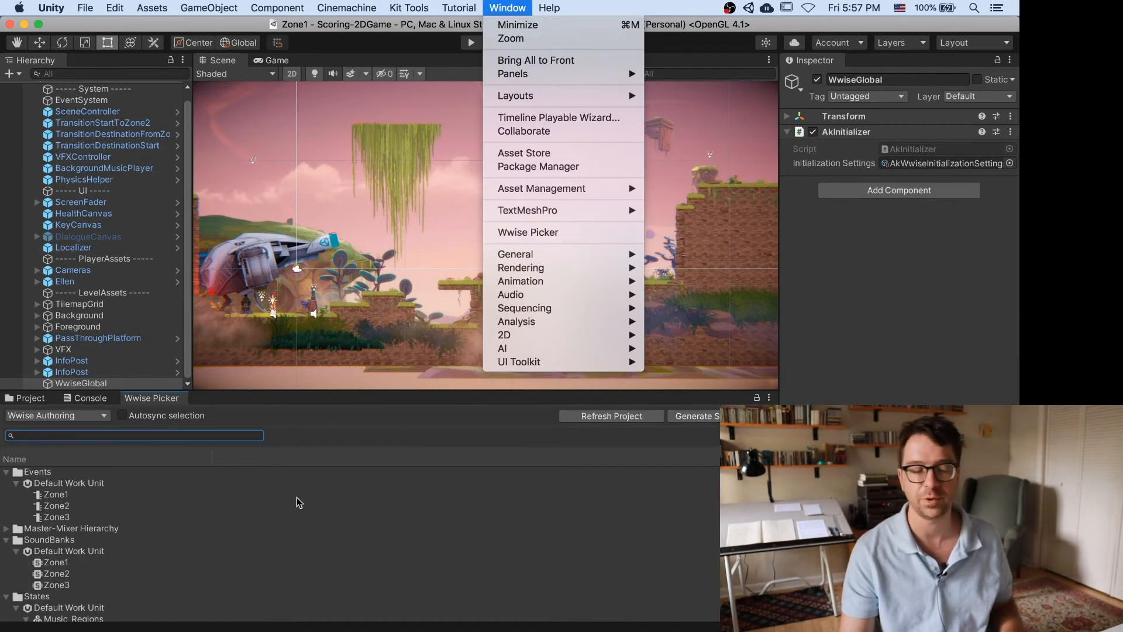
Refresh the Wwise project data shown in the Wwise Picker.
left_click(281, 519)
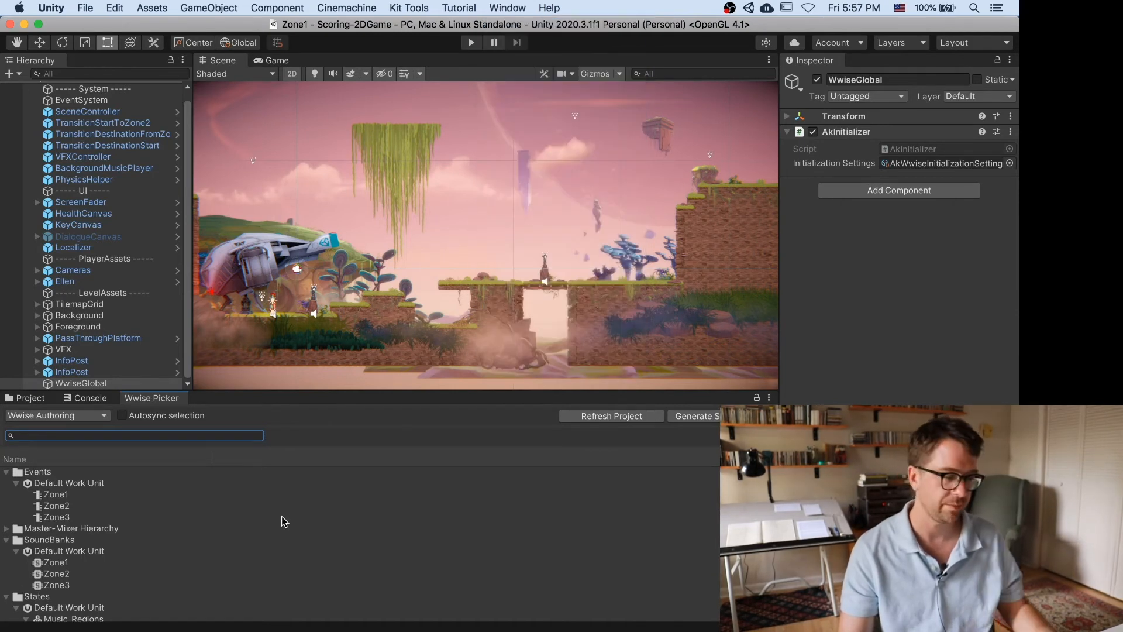
left_click(623, 414)
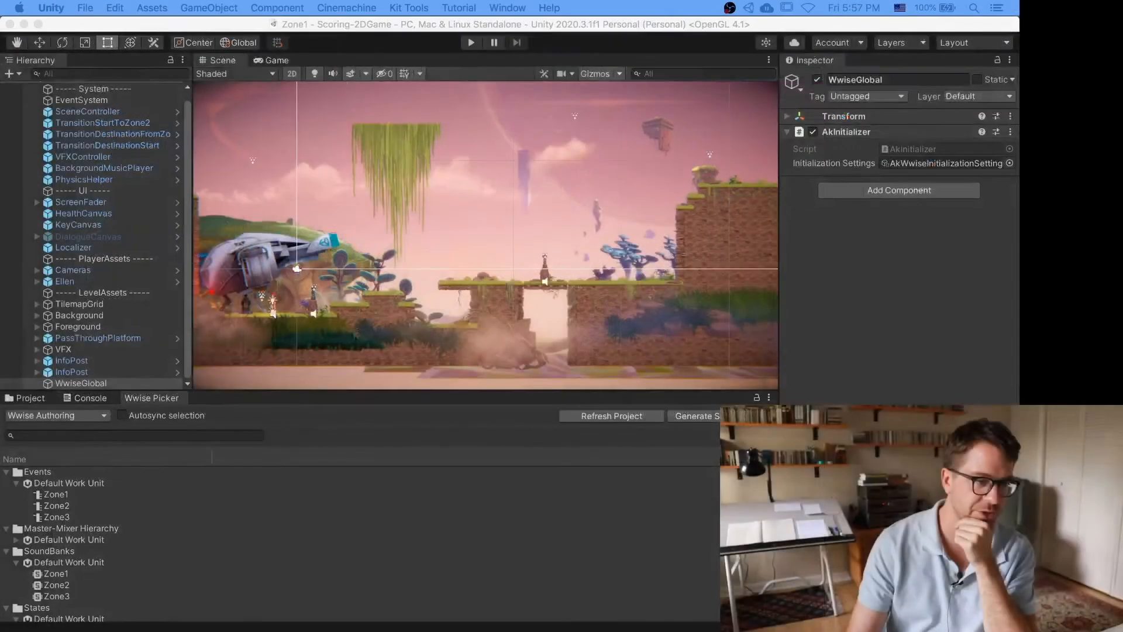
scroll(159, 517, "down", 2)
scroll(106, 518, "up", 2)
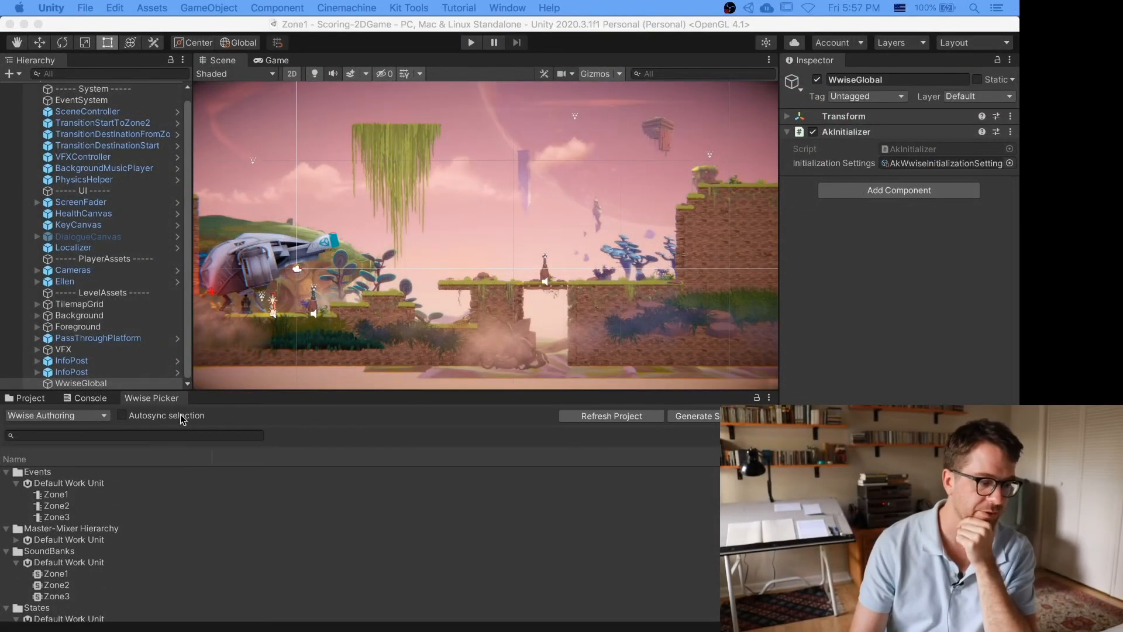
Review the Zone events and SoundBanks in the Wwise Picker and collapse the Master-Mixer Hierarchy, States and Switches folders.
left_click(77, 499)
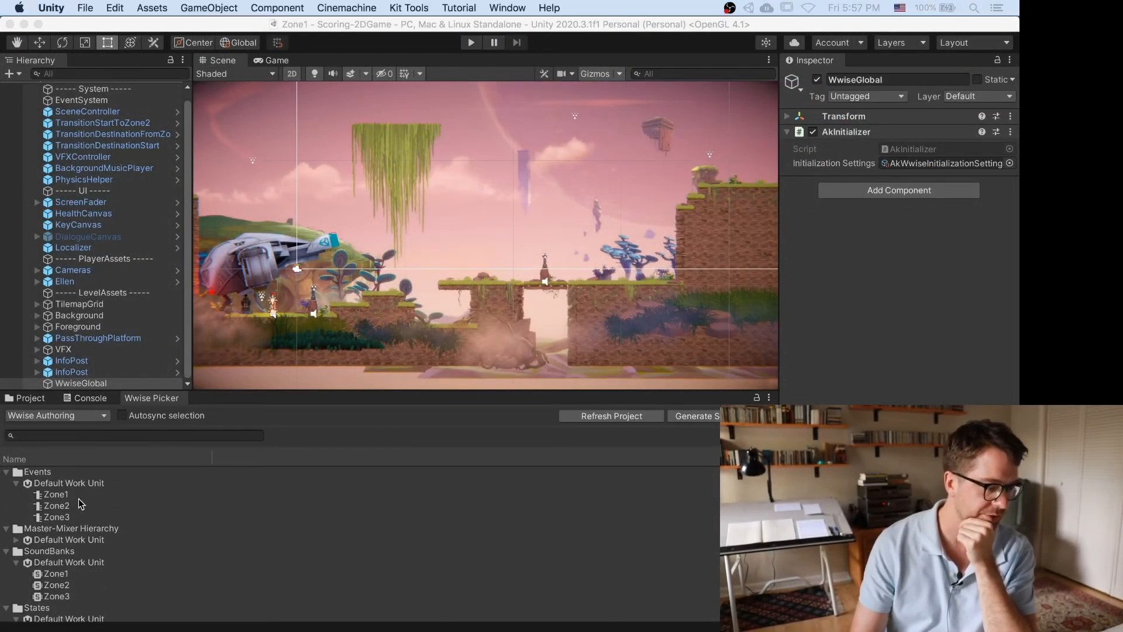
scroll(77, 550, "down", 2)
left_click(78, 557)
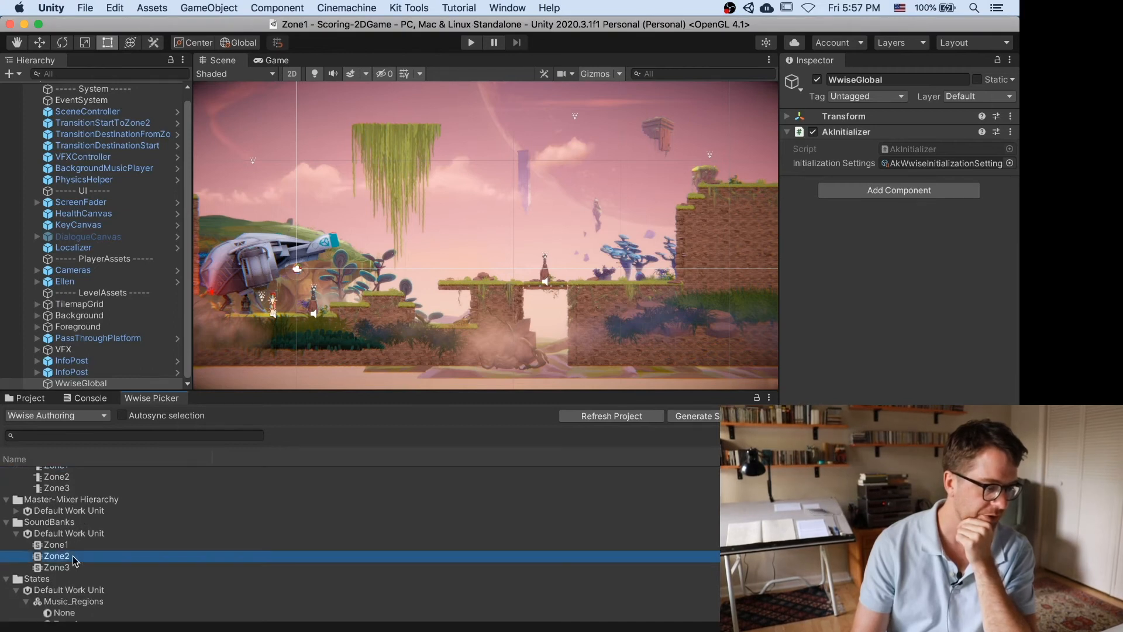
scroll(64, 556, "down", 2)
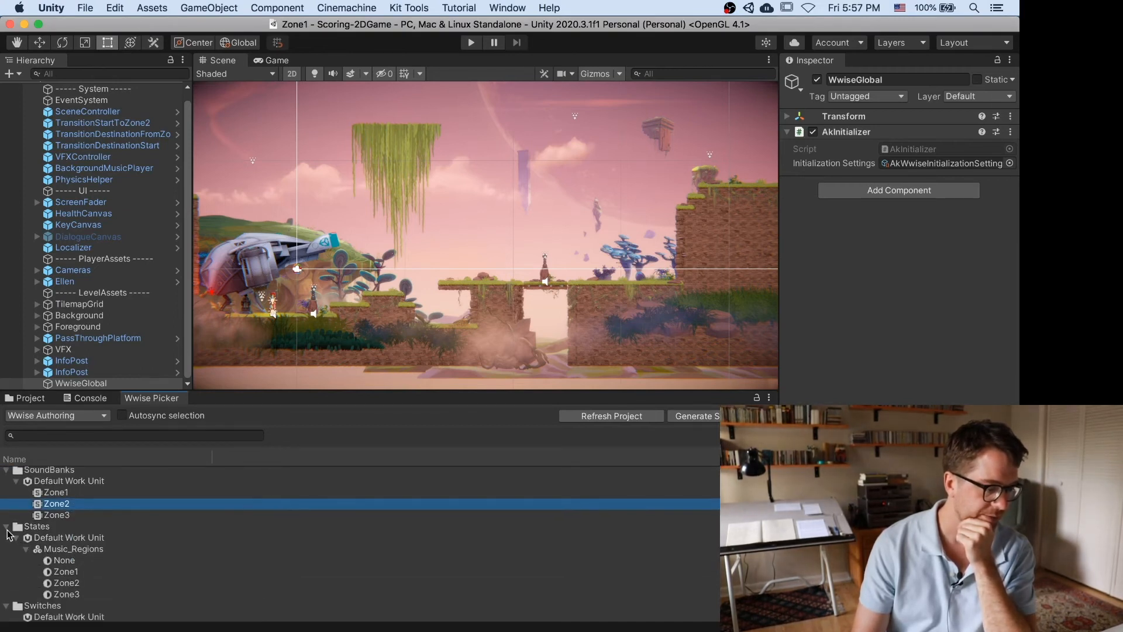
left_click(6, 526)
scroll(6, 590, "up", 3)
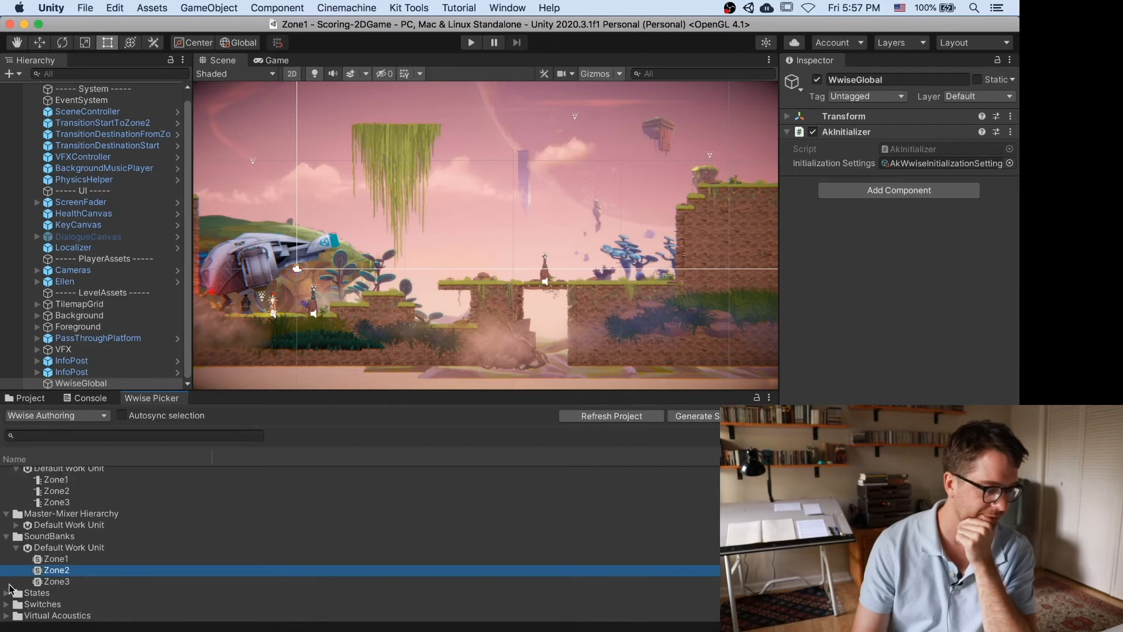
left_click(16, 540)
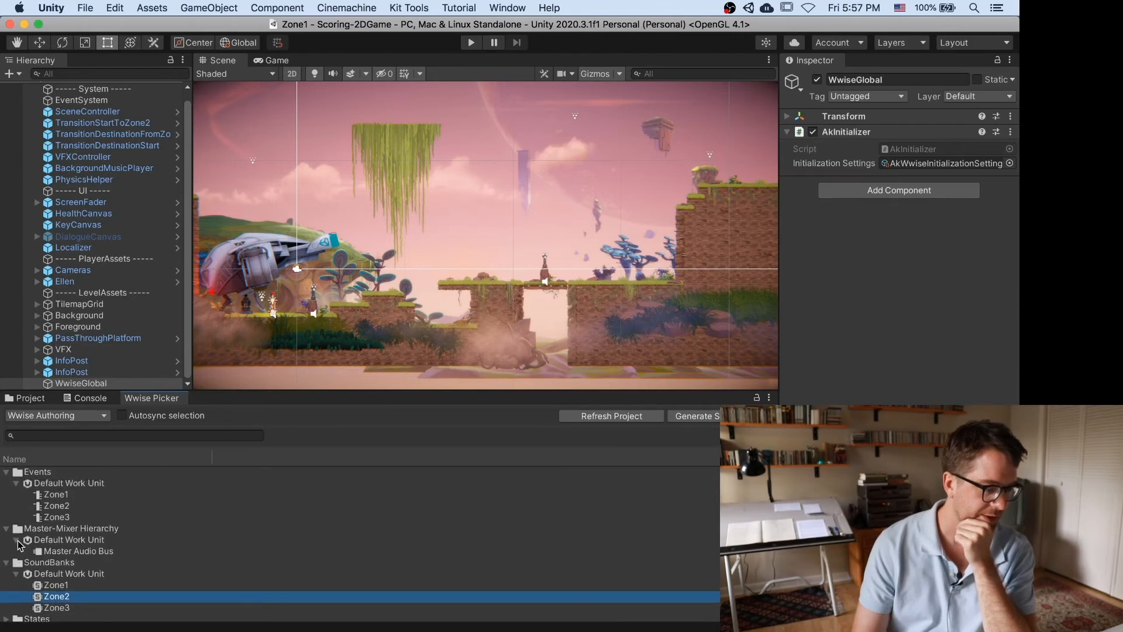
left_click(6, 528)
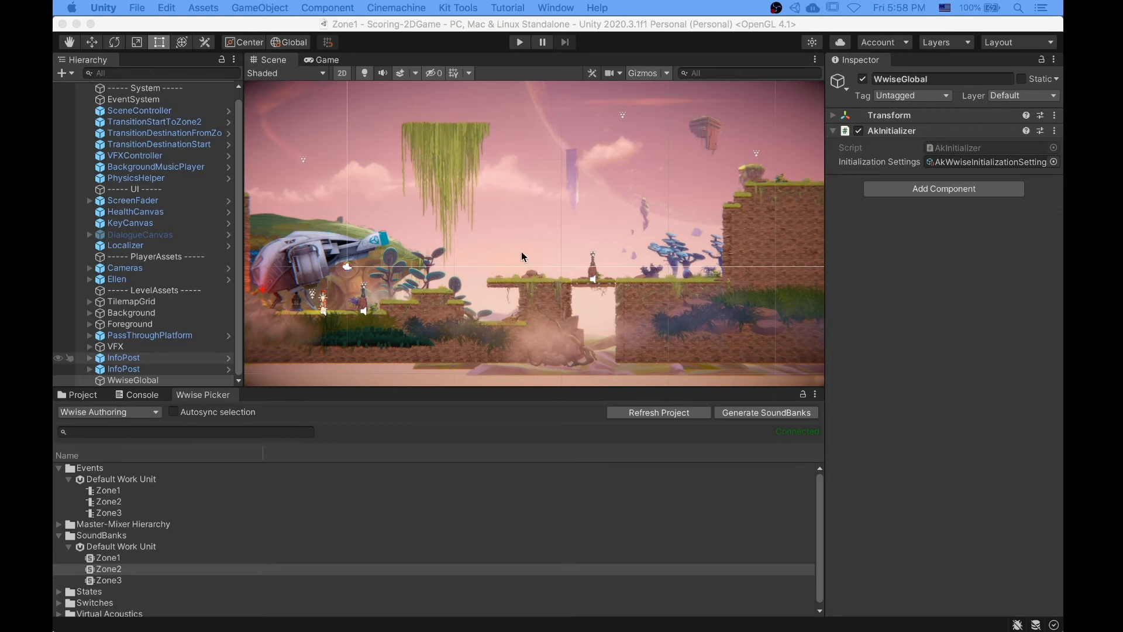
Create an empty GameObject in the Zone1 scene hierarchy.
scroll(316, 304, "up", 5)
scroll(316, 304, "up", 3)
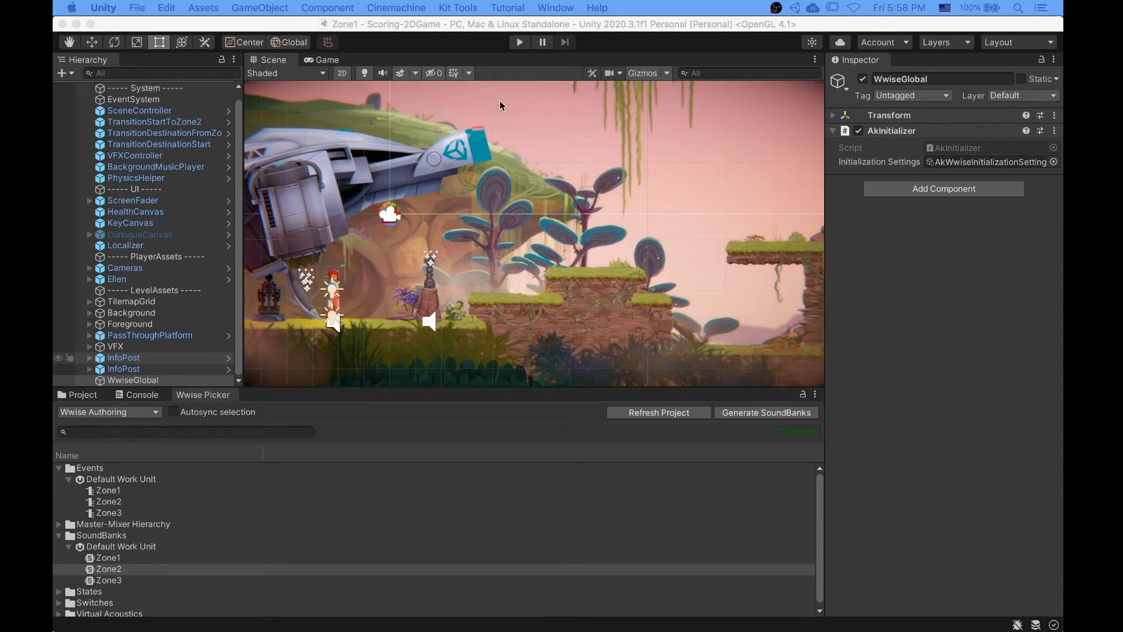
left_click(77, 199)
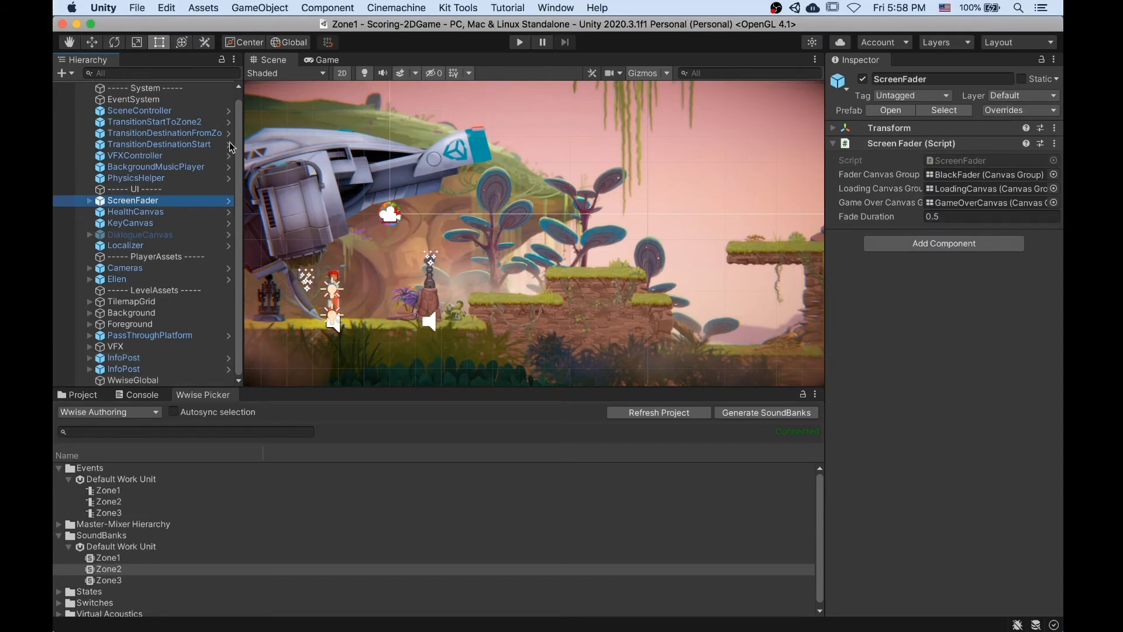
left_click(72, 74)
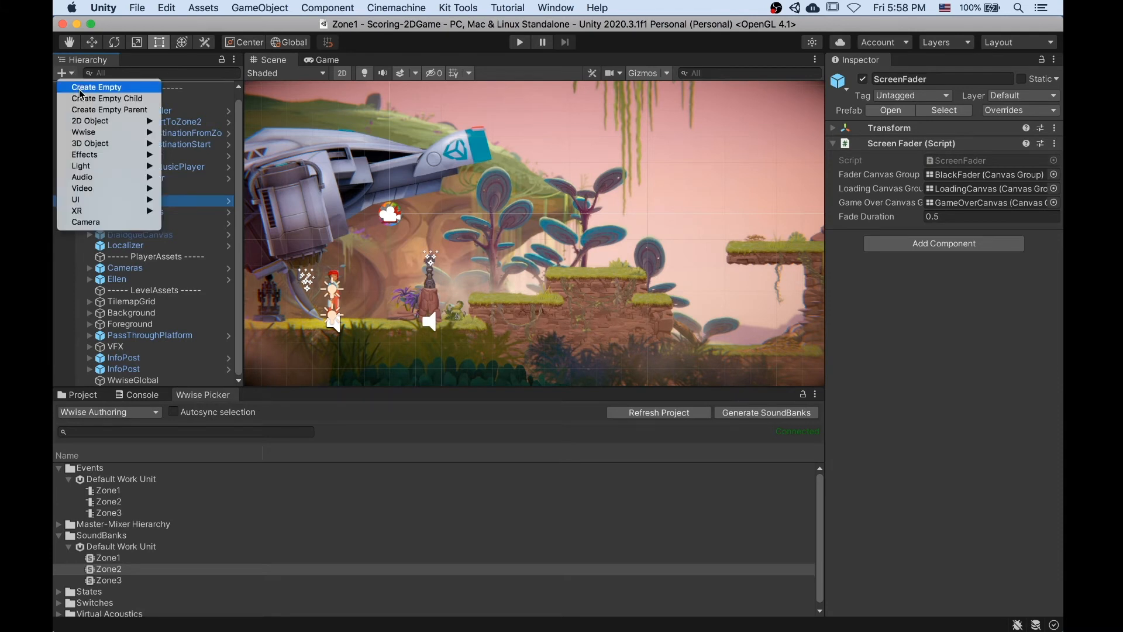
left_click(78, 275)
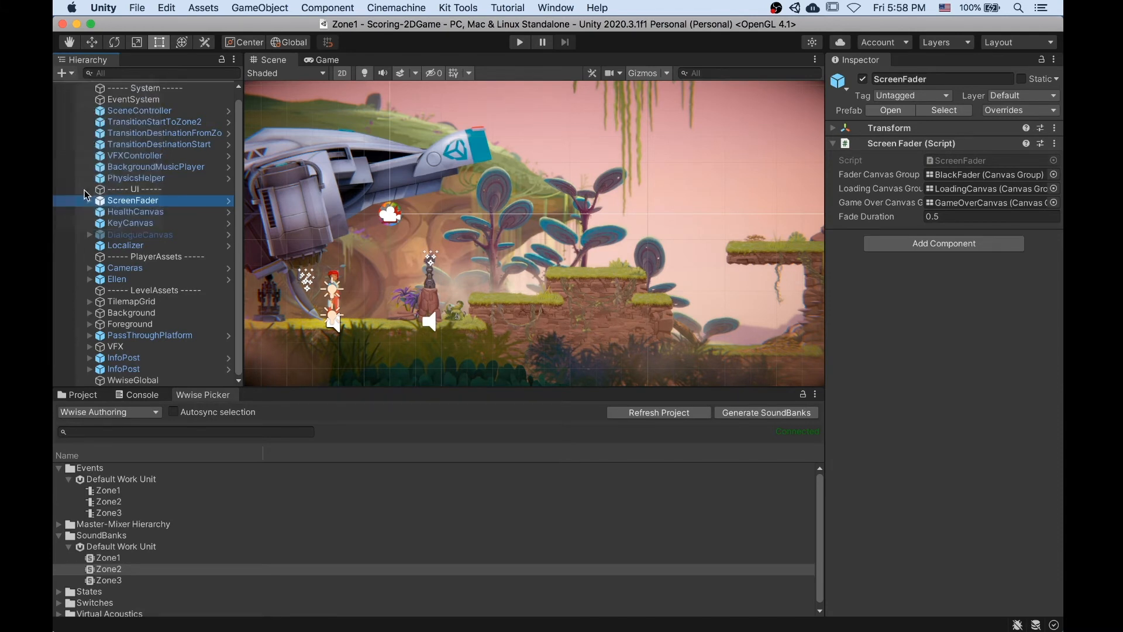
left_click(72, 75)
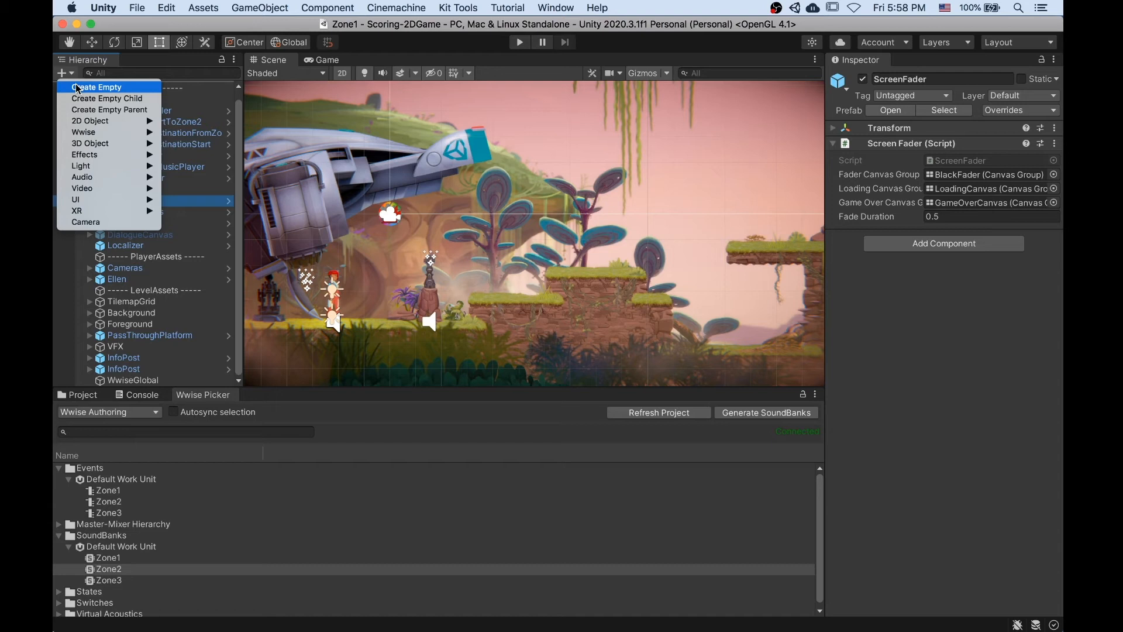
left_click(78, 88)
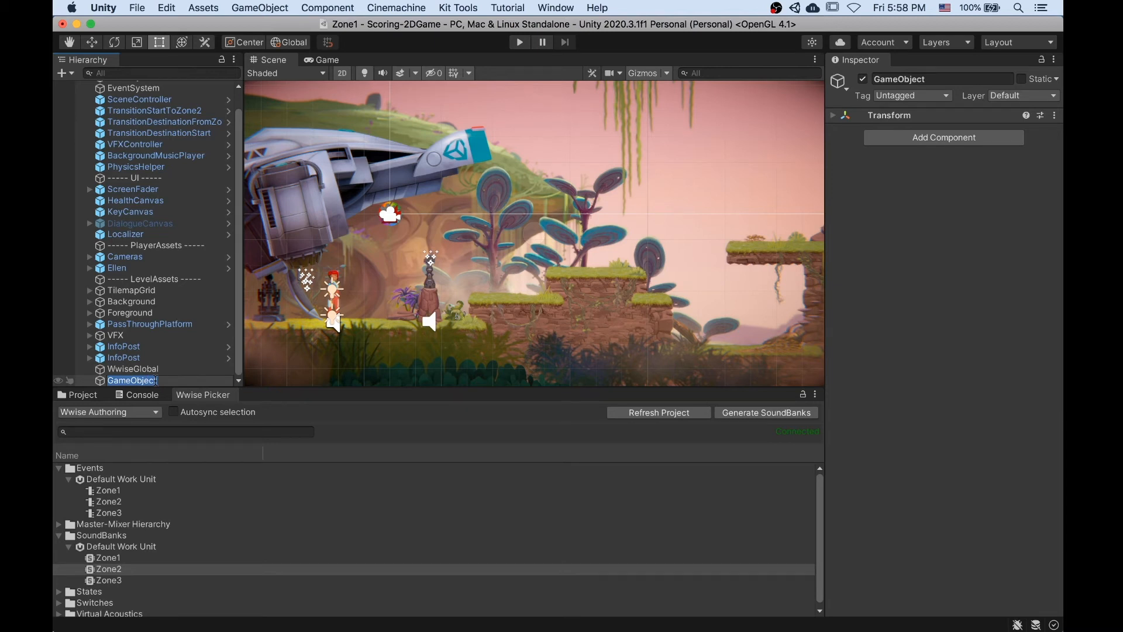
Rename the new empty GameObject to Zone1Music.
left_click(957, 251)
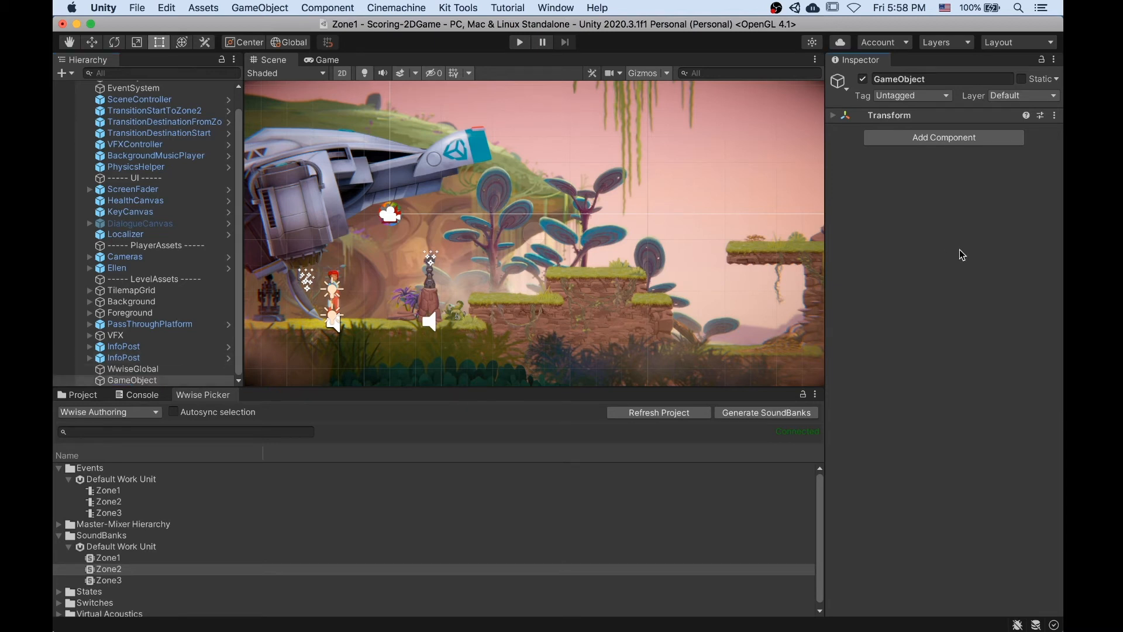
left_click_drag(929, 76, 847, 84)
type("Z")
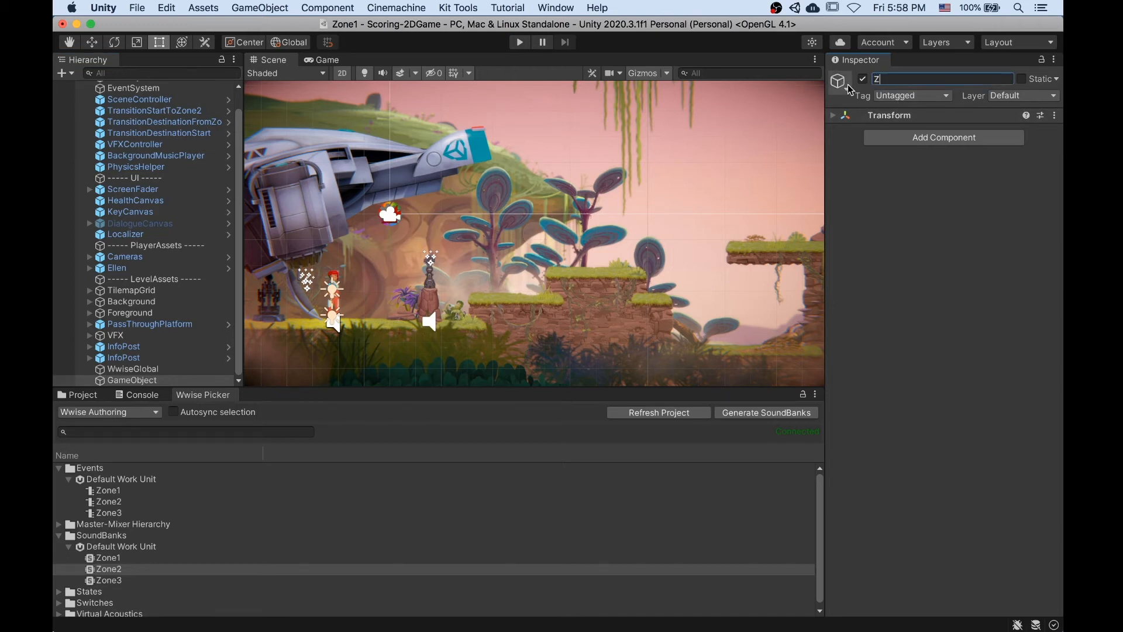
type("one1Music")
key("Return")
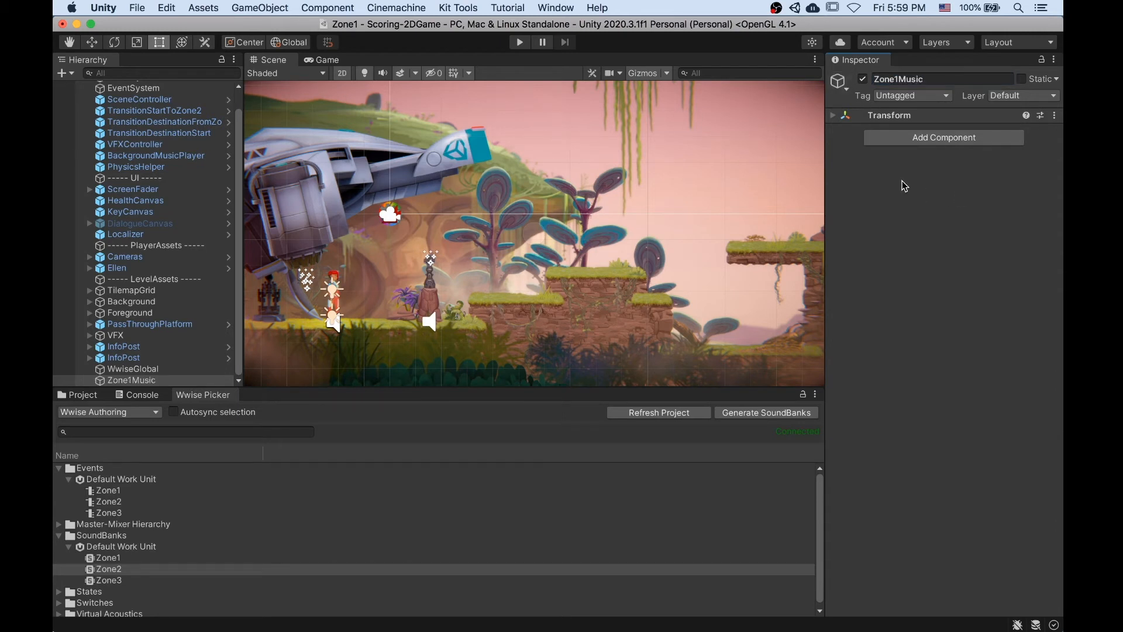
Add an AkAmbient component to the Zone1Music object.
left_click(148, 368)
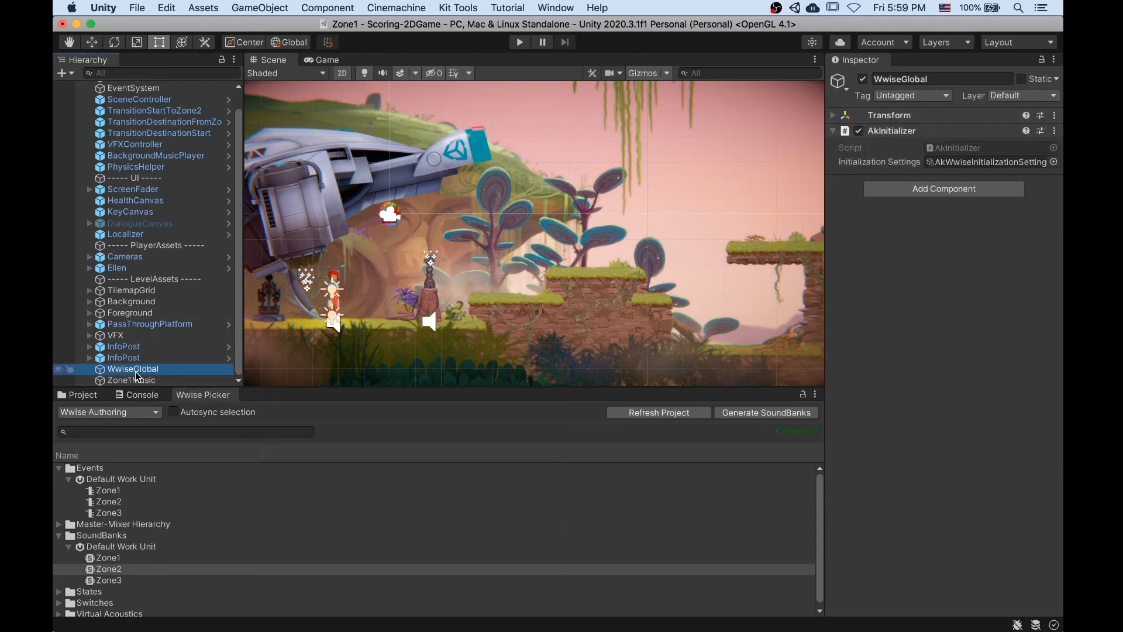
left_click(177, 379)
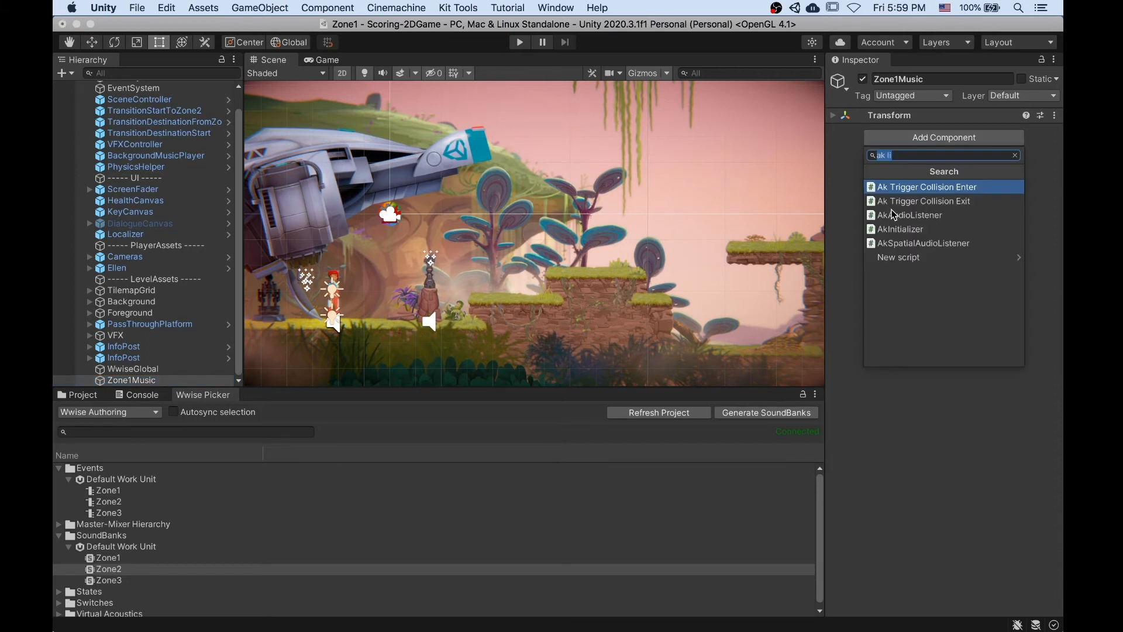
type("Ak")
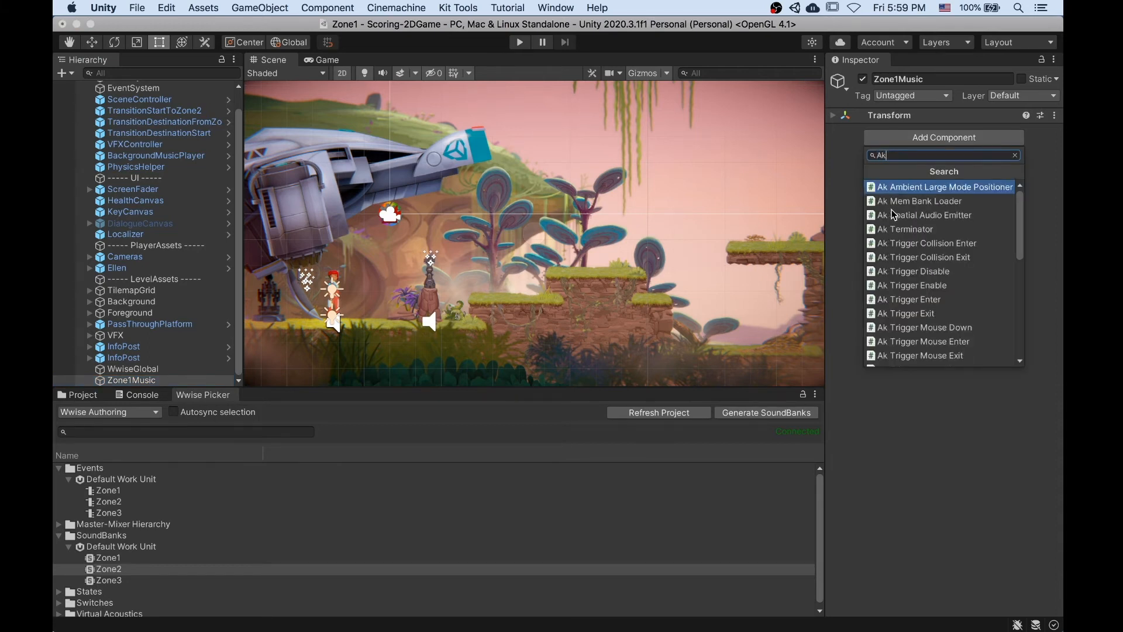
type(" am")
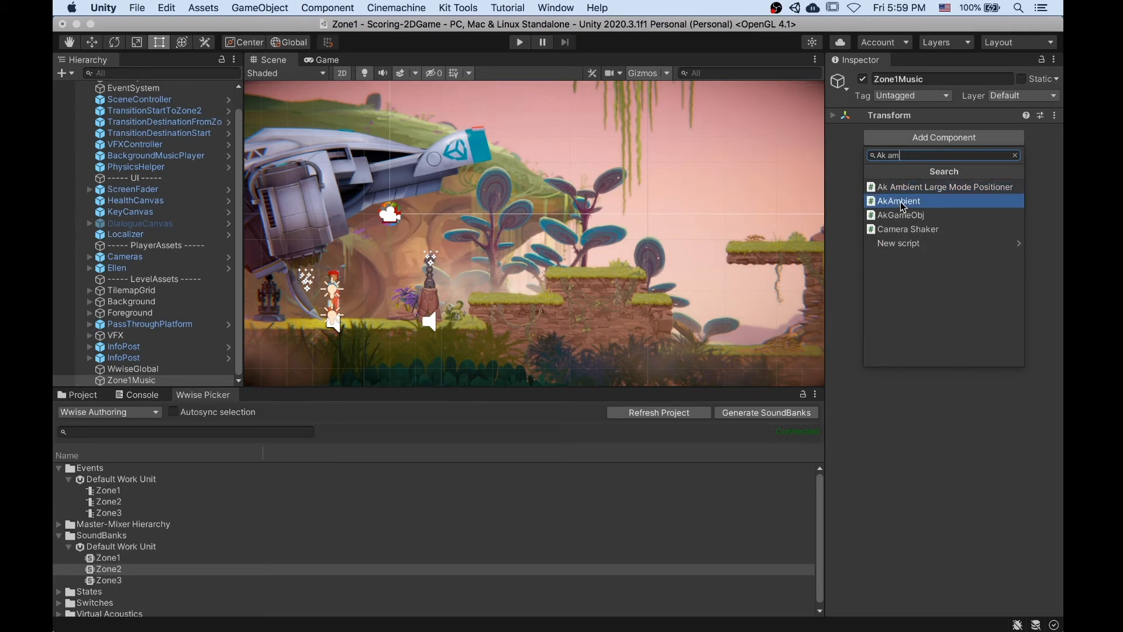
left_click(911, 200)
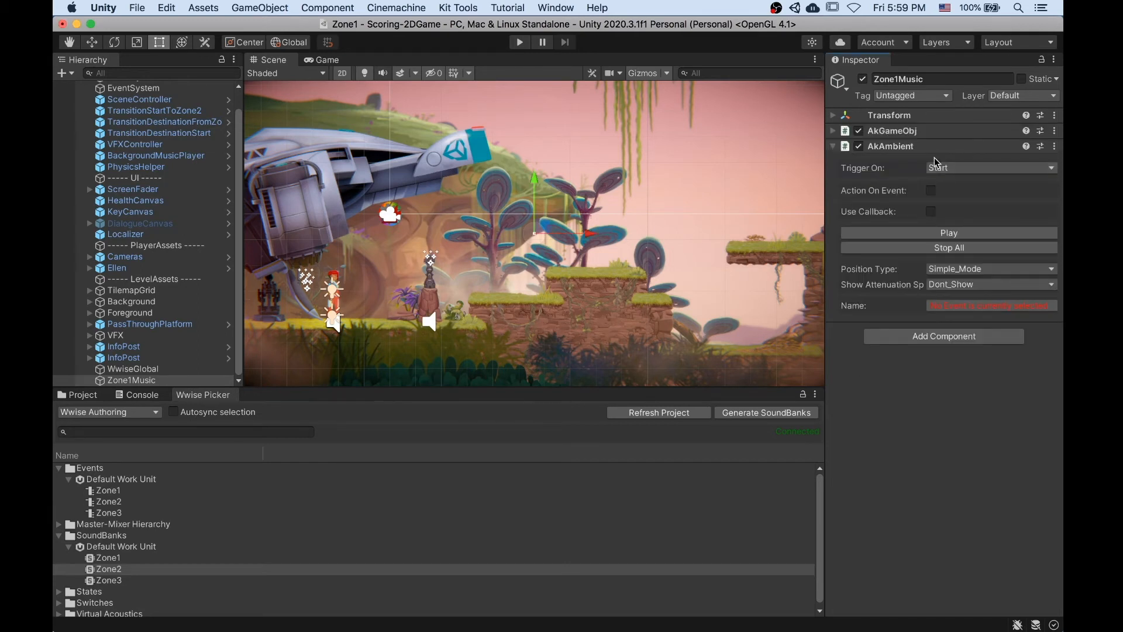
left_click(943, 336)
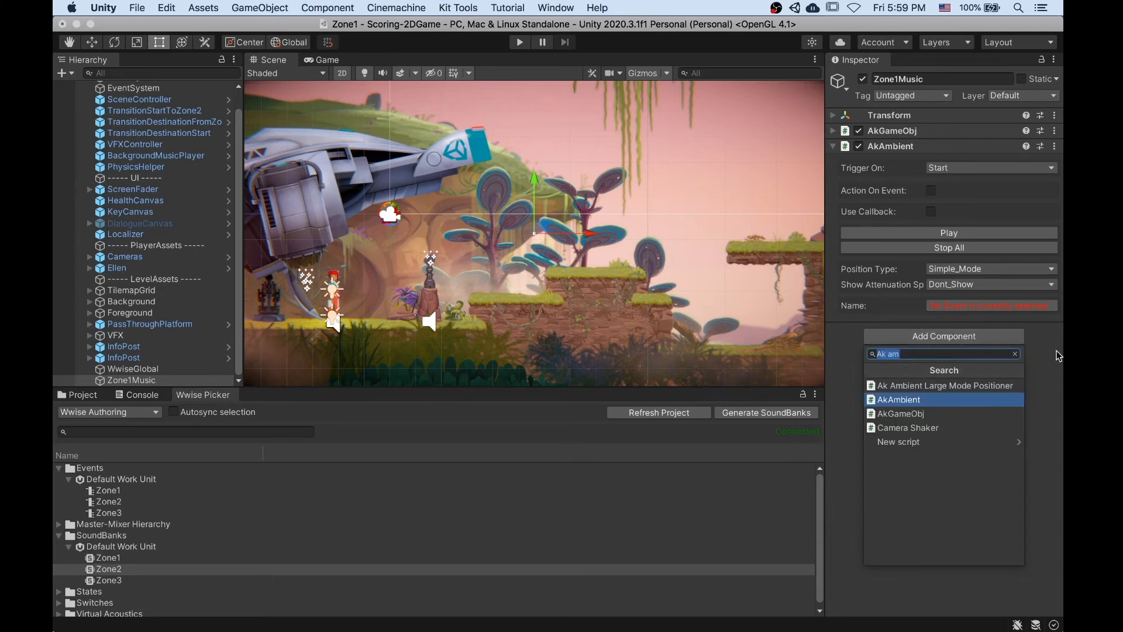
left_click(1035, 354)
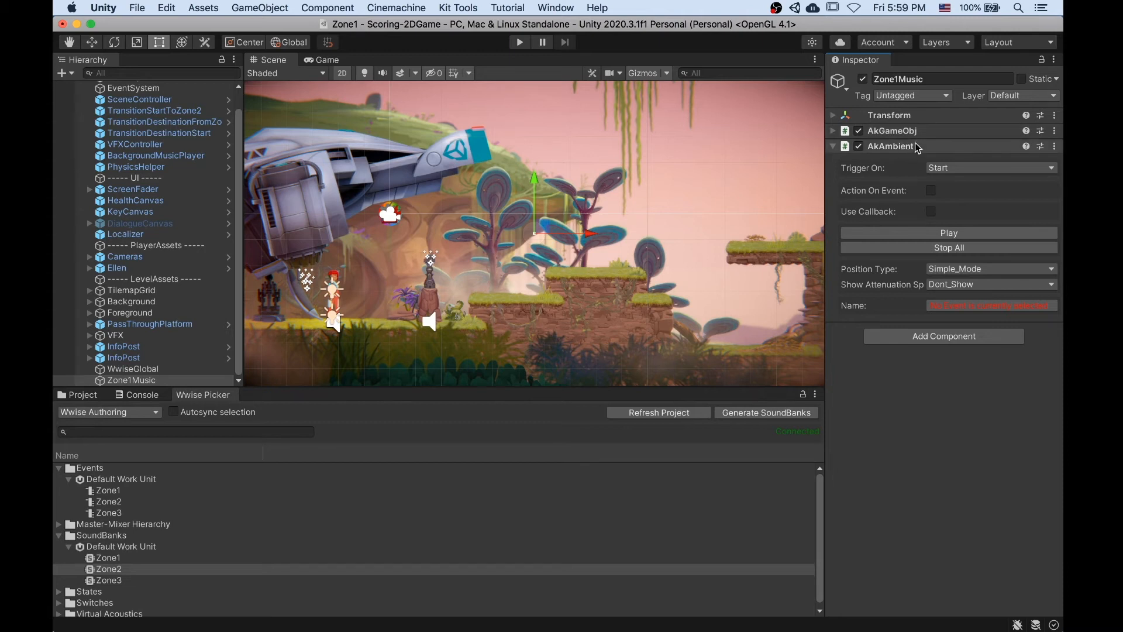
Turn off Environment Aware in the AkGameObj component of Zone1Music and collapse the component.
left_click(833, 134)
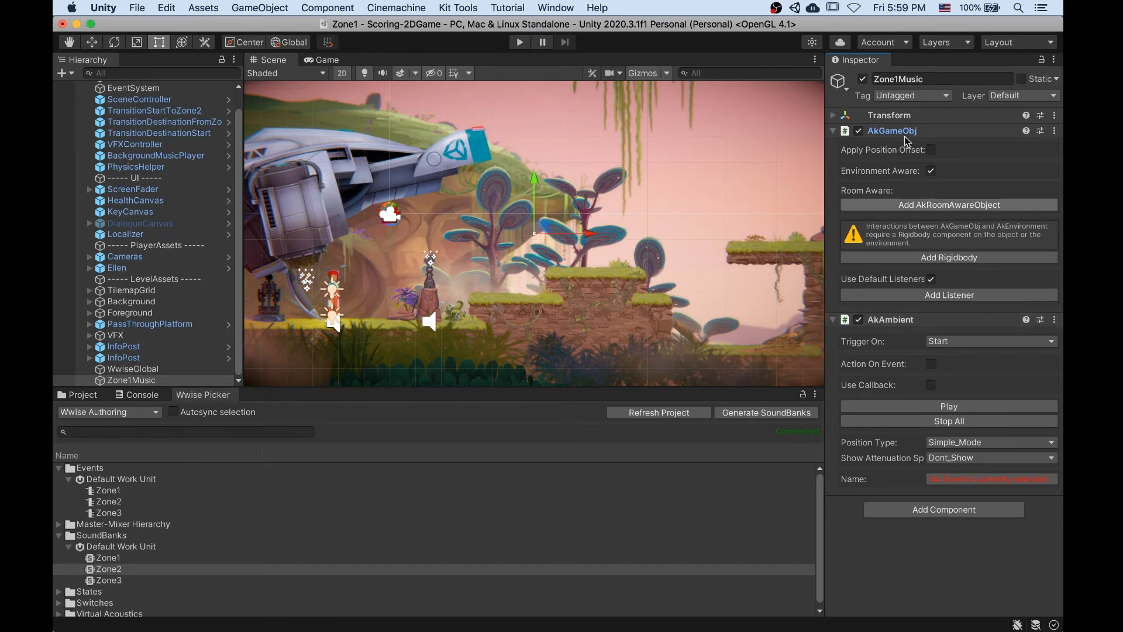
left_click(931, 171)
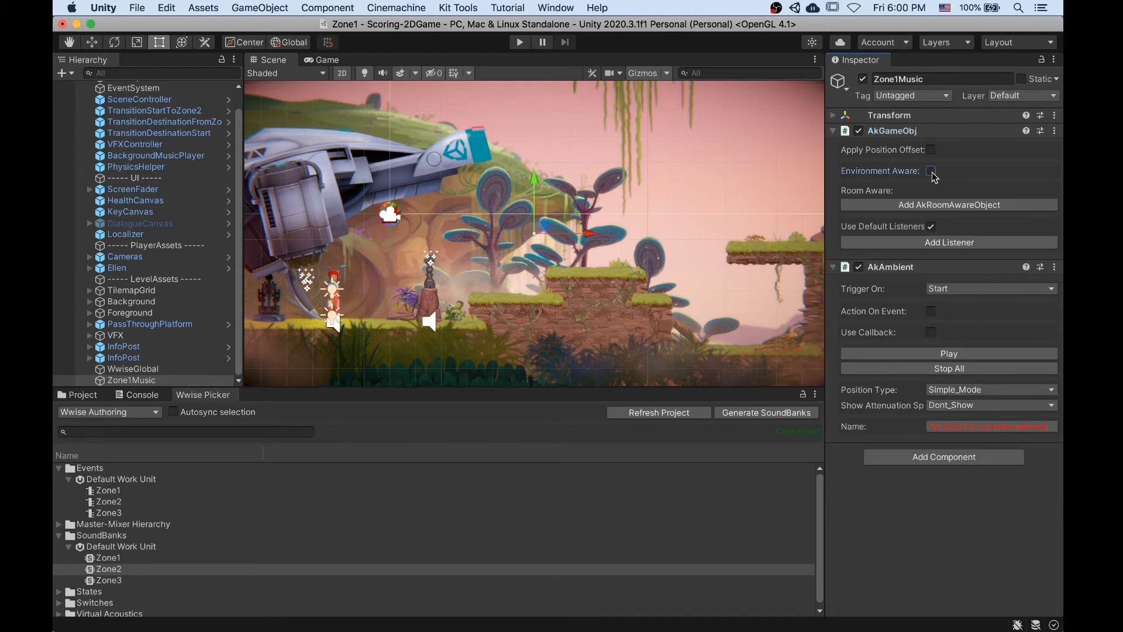
left_click(832, 131)
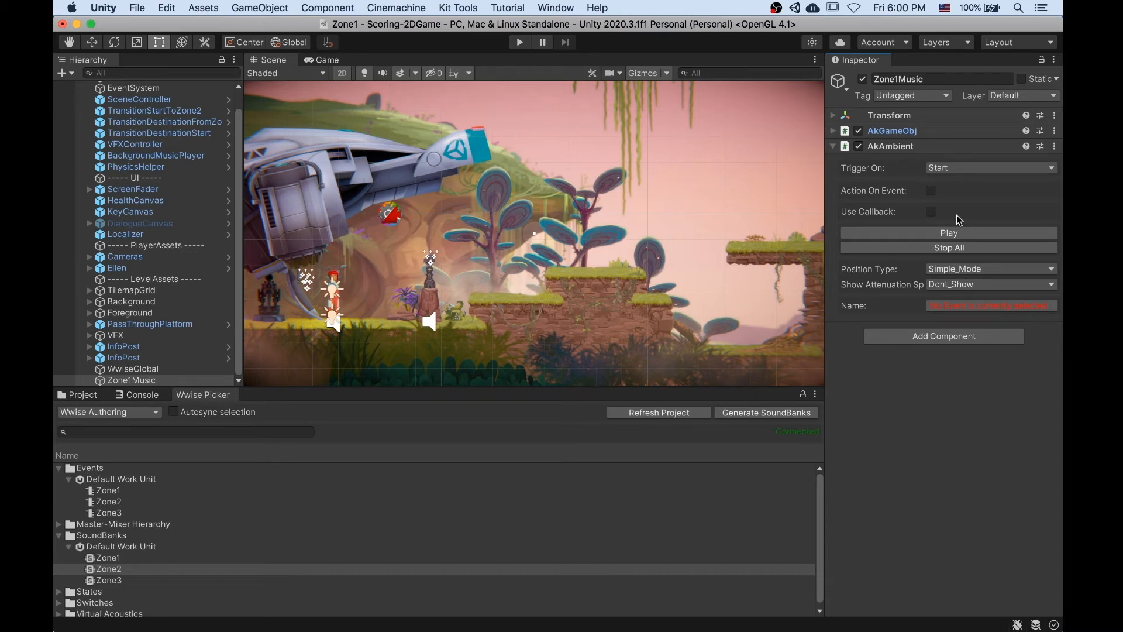
Assign the Zone1 event to the AkAmbient component with its trigger kept on Start, and test its playback.
left_click(959, 170)
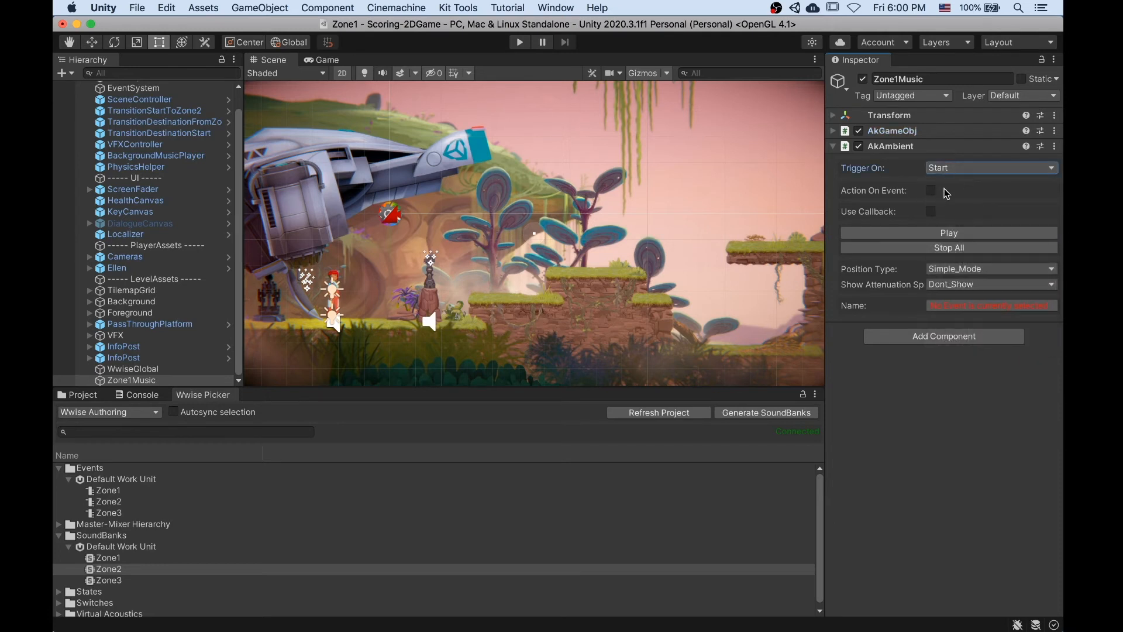
left_click(962, 305)
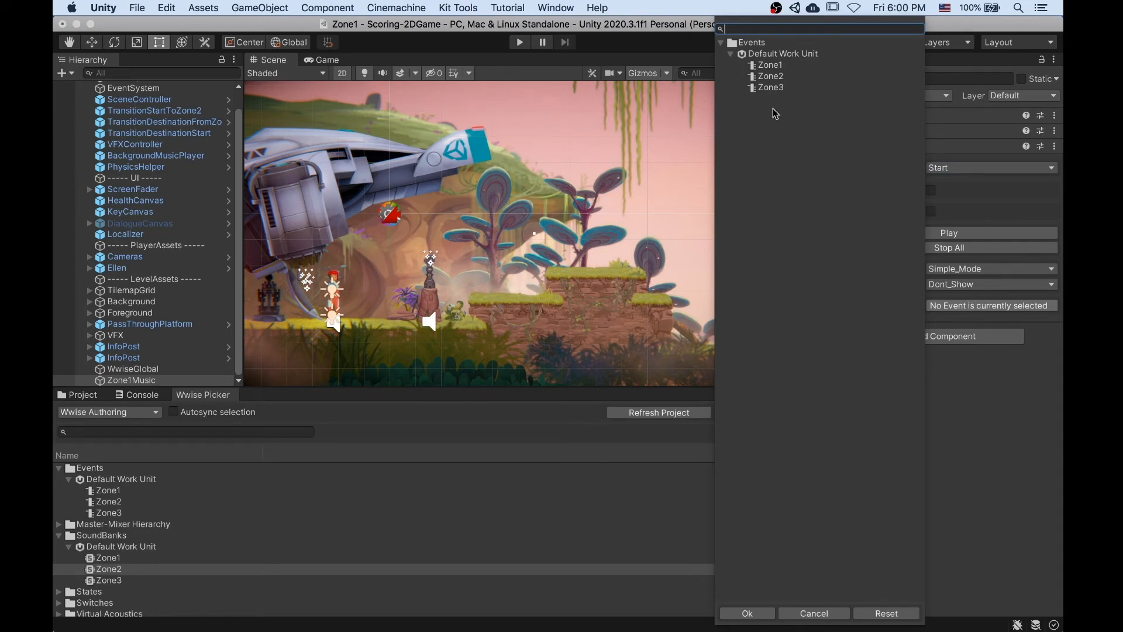
left_click(769, 69)
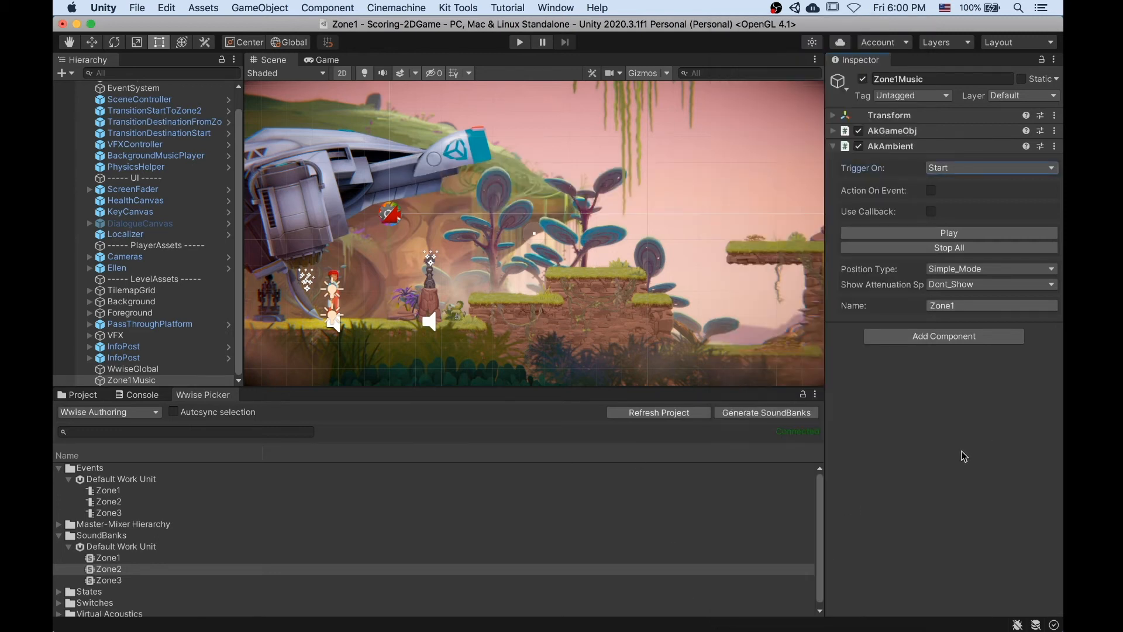
left_click(947, 233)
left_click(947, 247)
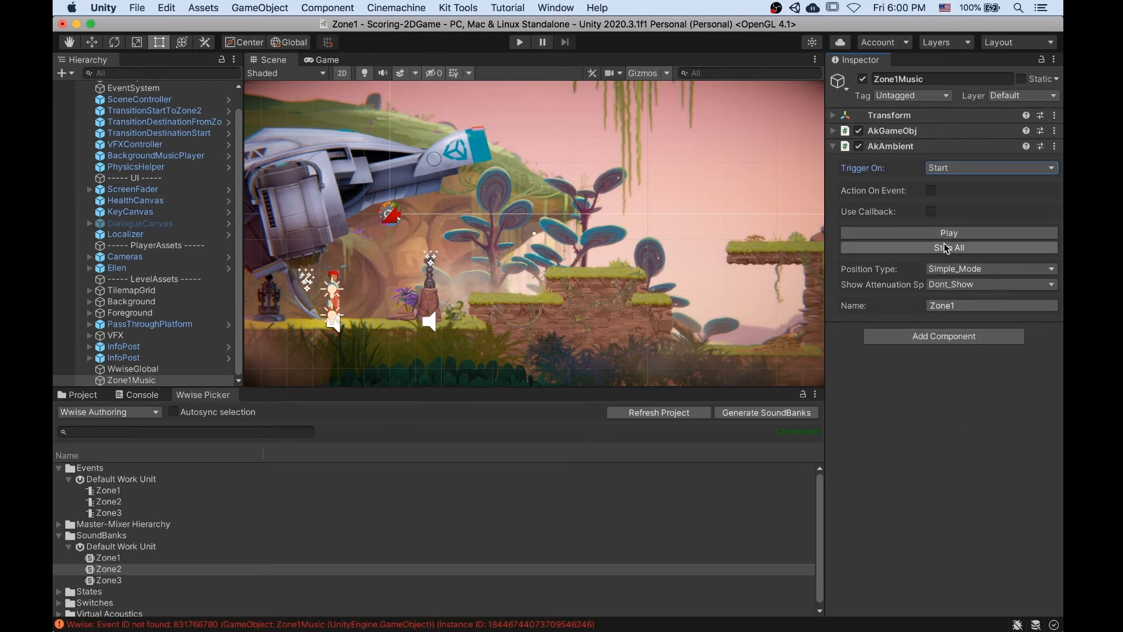
Add an AkBank component to the Zone1Music object.
left_click(943, 338)
type("ak bank")
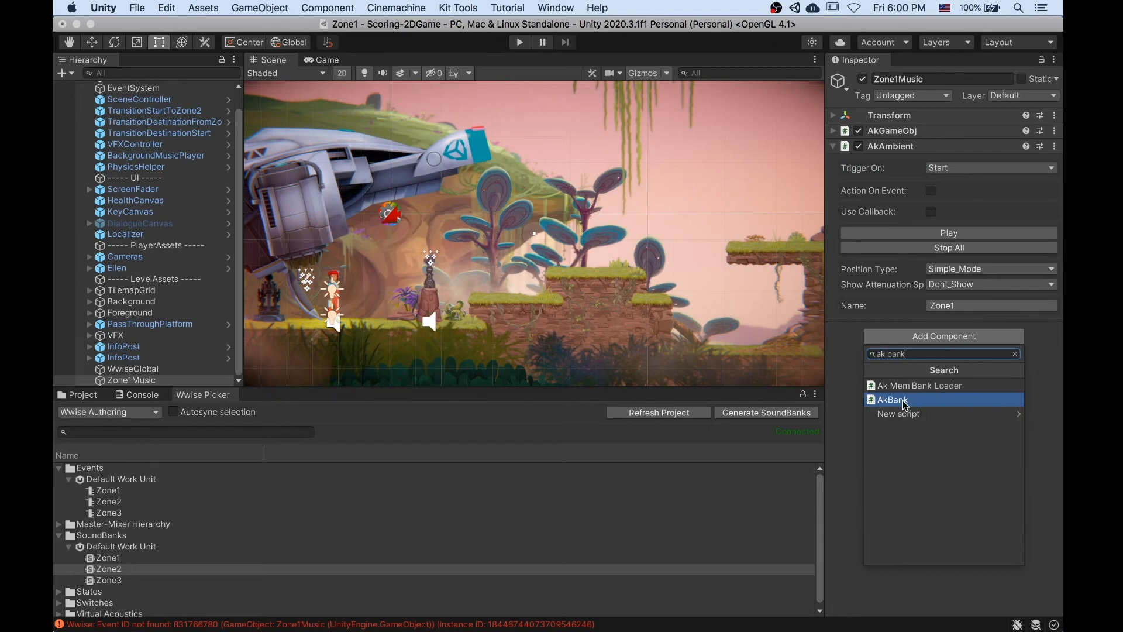
left_click(905, 403)
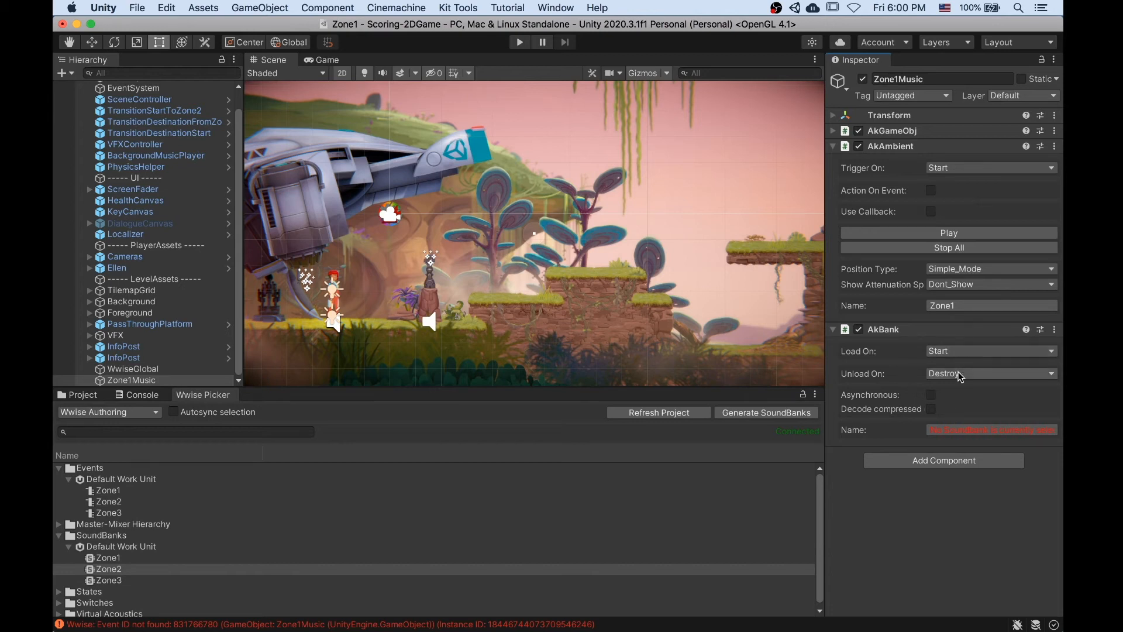
Assign the Zone1 SoundBank to the AkBank component, keeping its Start and Destroy triggers, and save the scene.
left_click(967, 428)
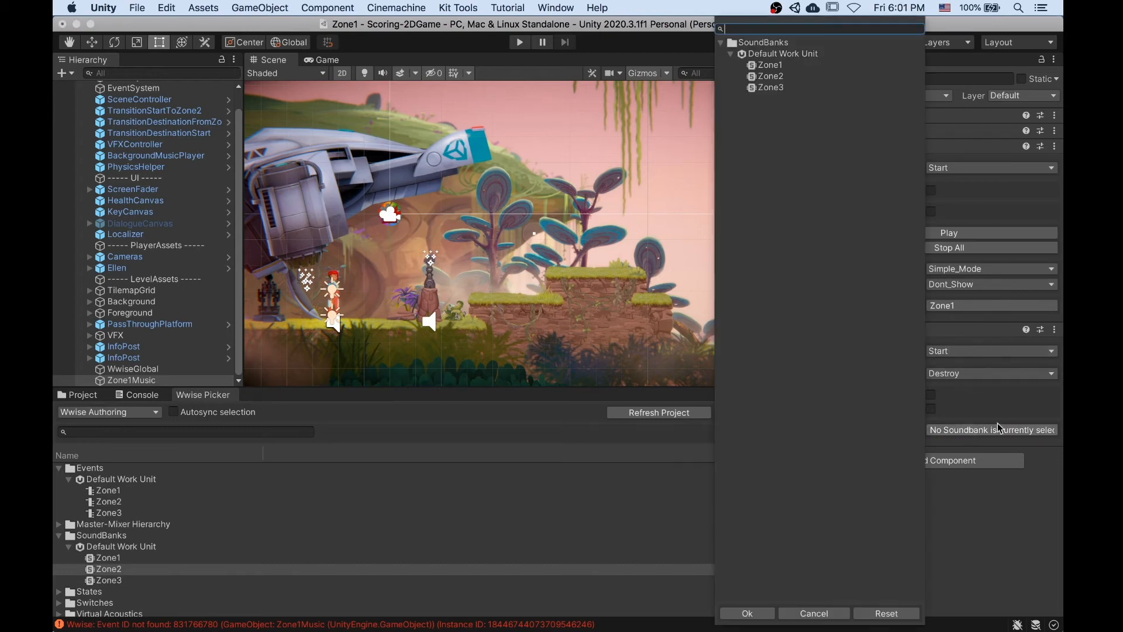
left_click(765, 65)
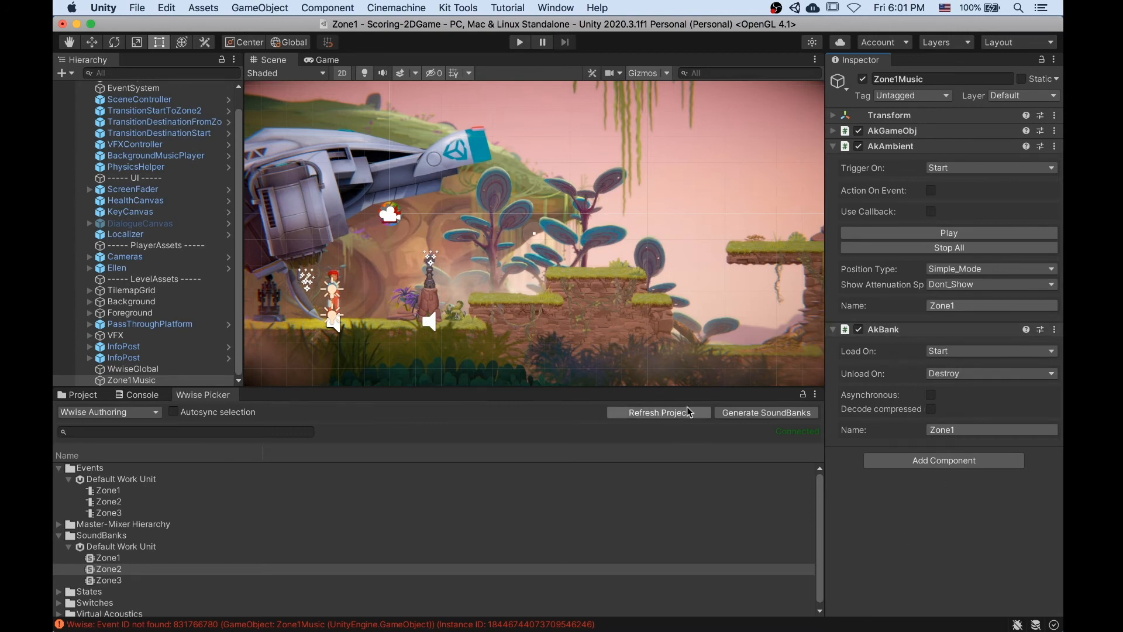
left_click(138, 8)
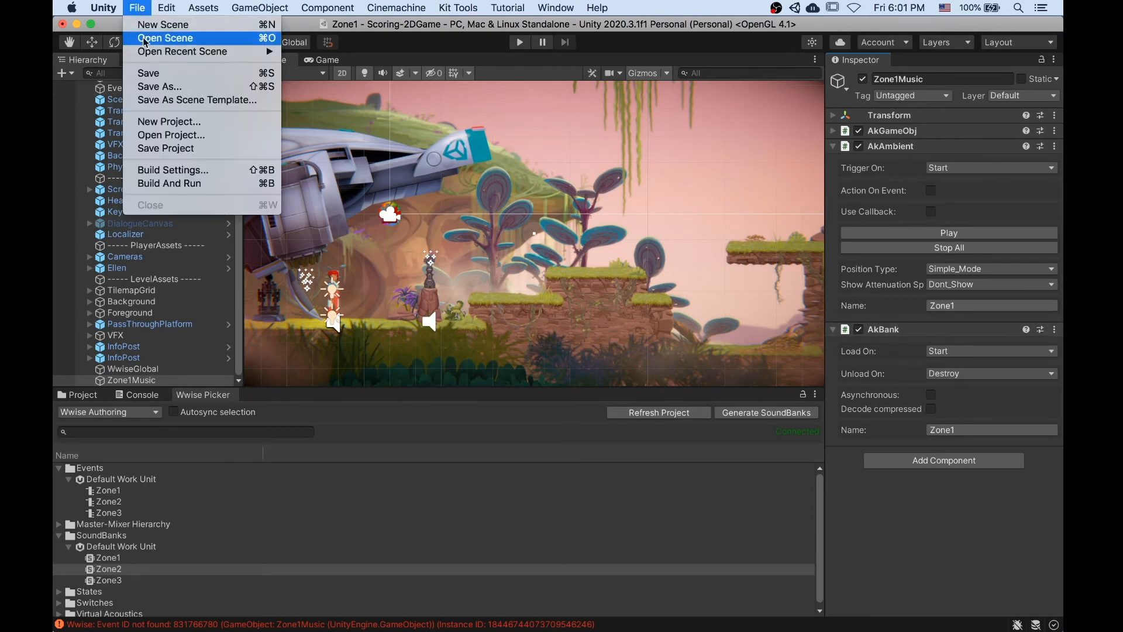
left_click(149, 74)
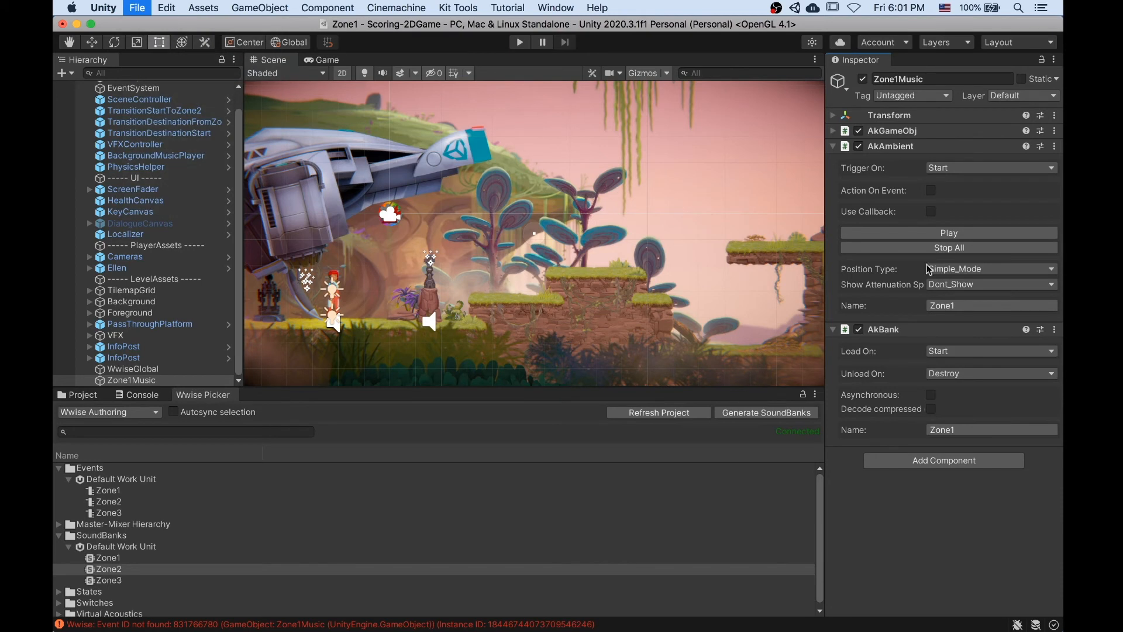
Test playback of the Zone1 event from the AkAmbient component and stop all sounds.
left_click(954, 234)
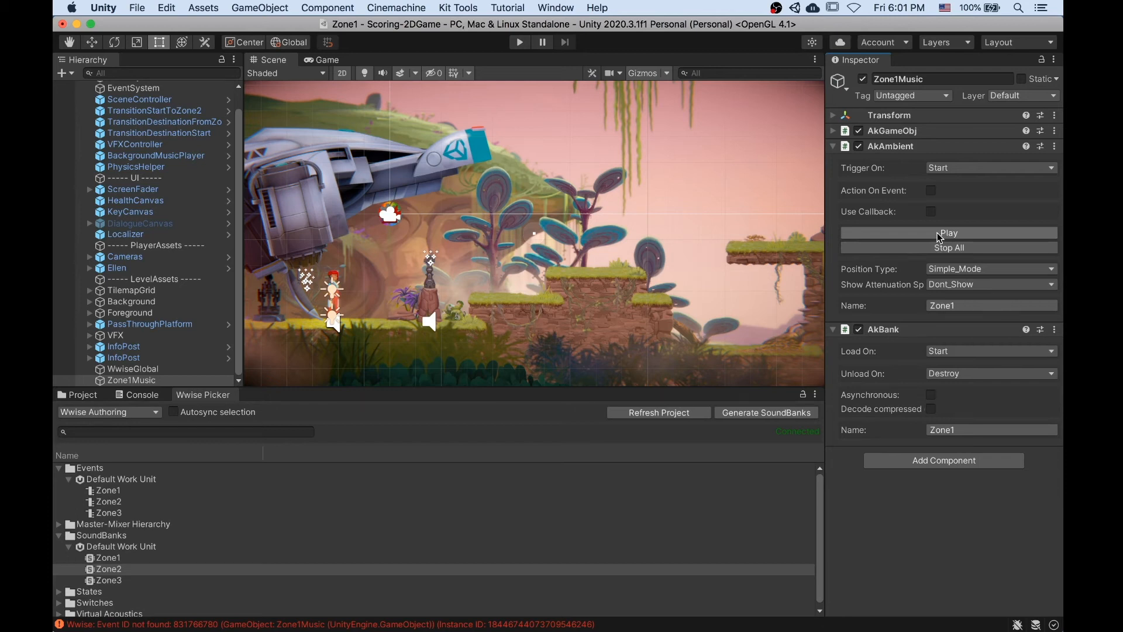
left_click(940, 235)
left_click(941, 248)
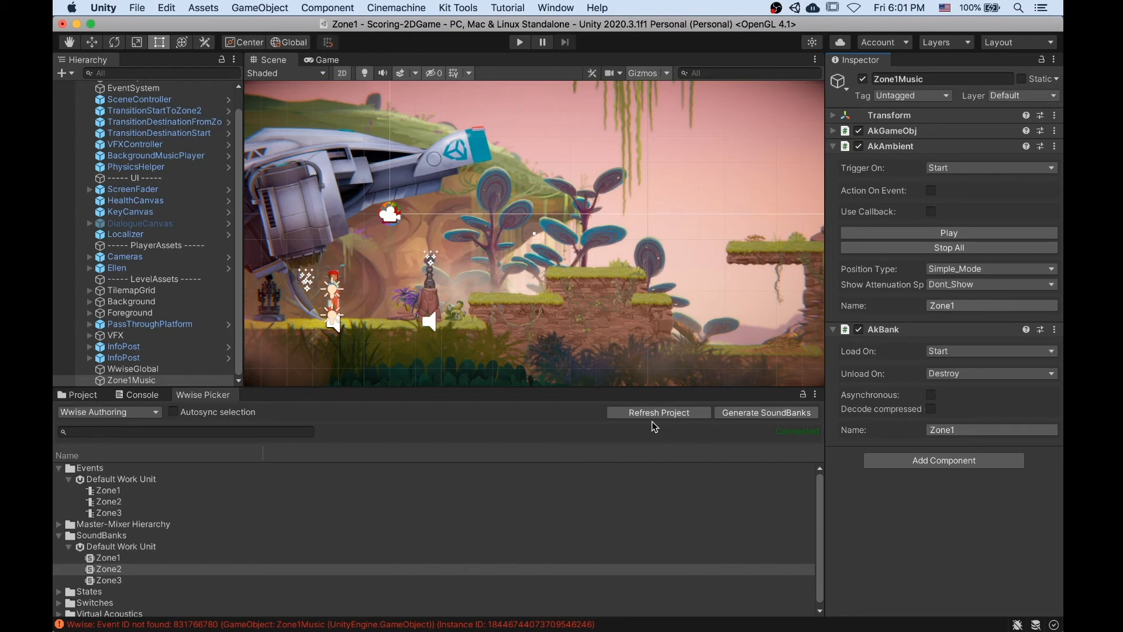
Save the Zone1 scene and generate the SoundBanks from the Wwise Picker.
left_click(146, 16)
left_click(149, 71)
left_click(763, 417)
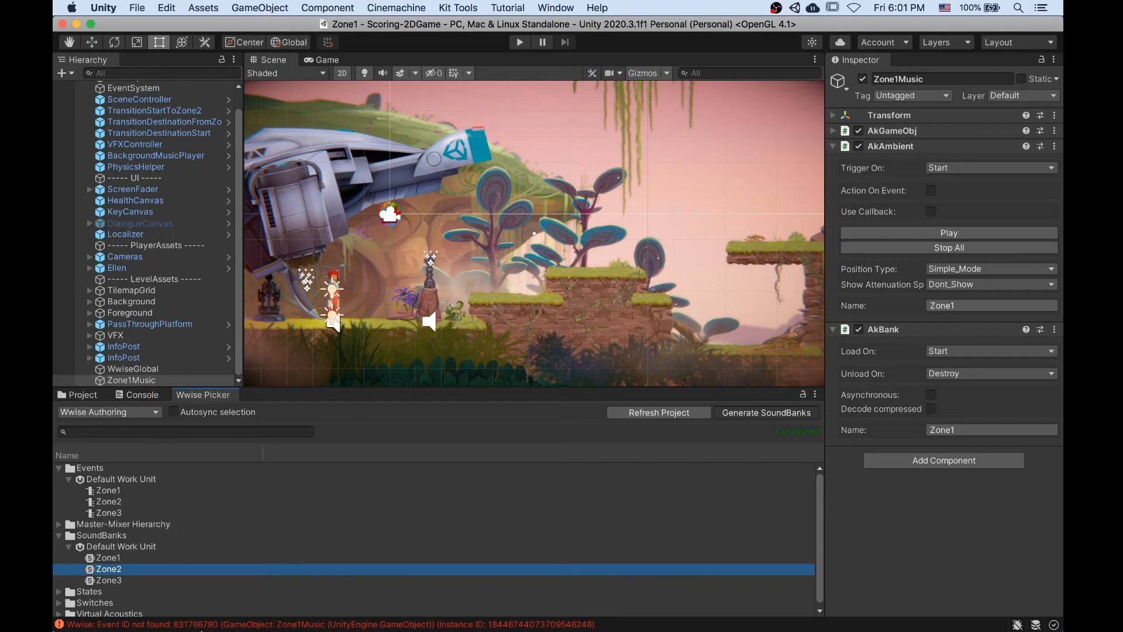
Clear the Console and replay the Zone1 event from the AkAmbient component to check for errors, returning to the Wwise Picker.
mouse_move(234, 623)
left_click(156, 399)
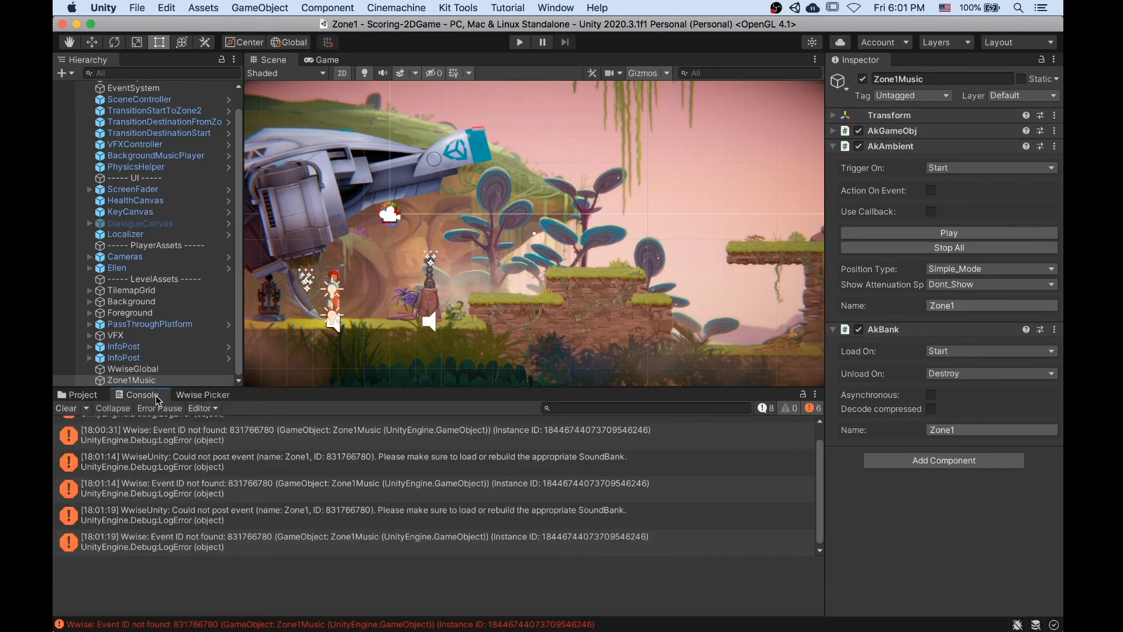
left_click(66, 409)
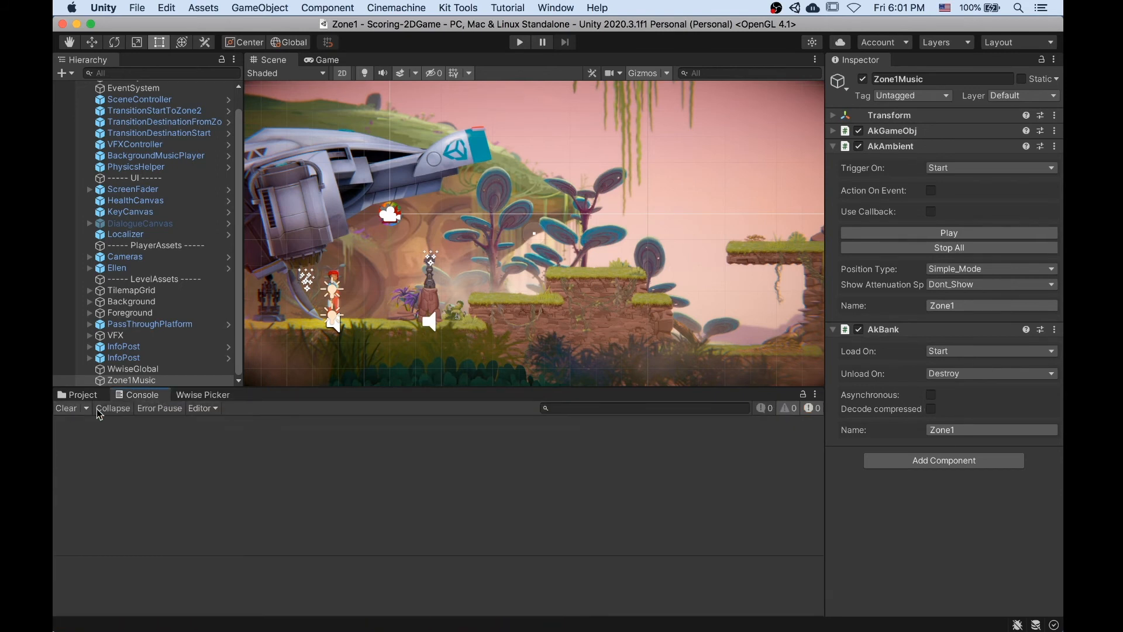
left_click(191, 398)
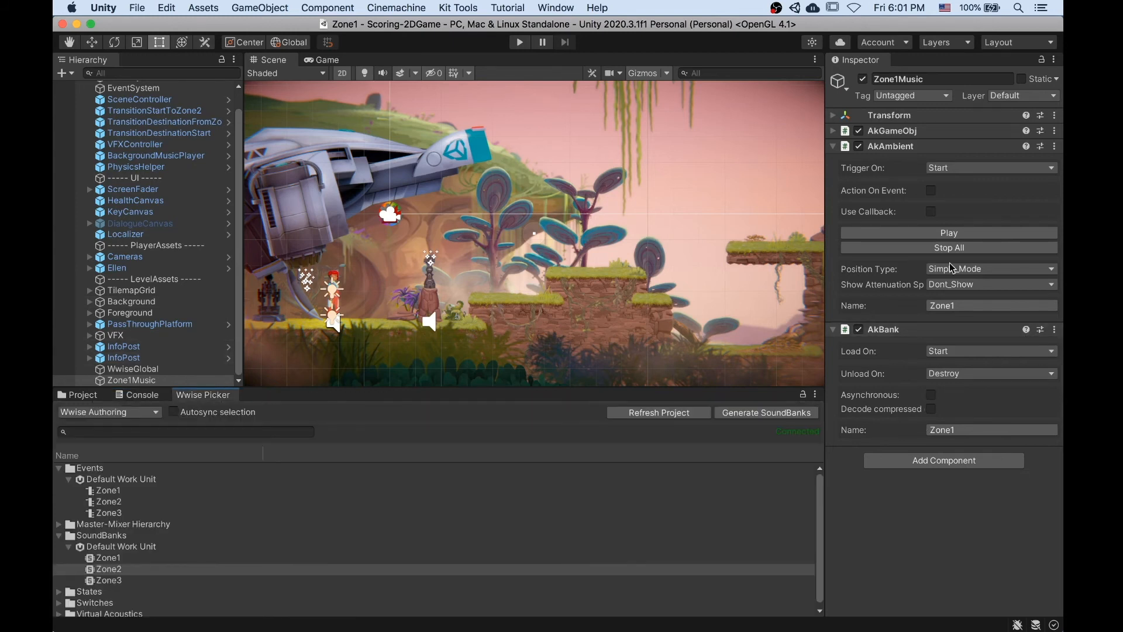
left_click(149, 398)
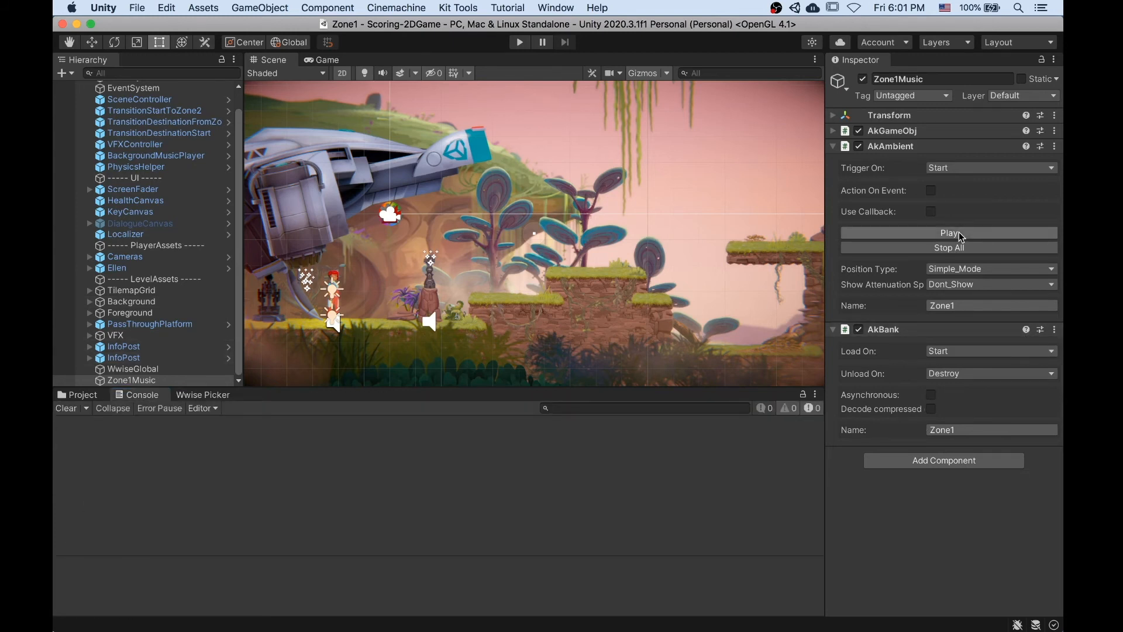
left_click(960, 234)
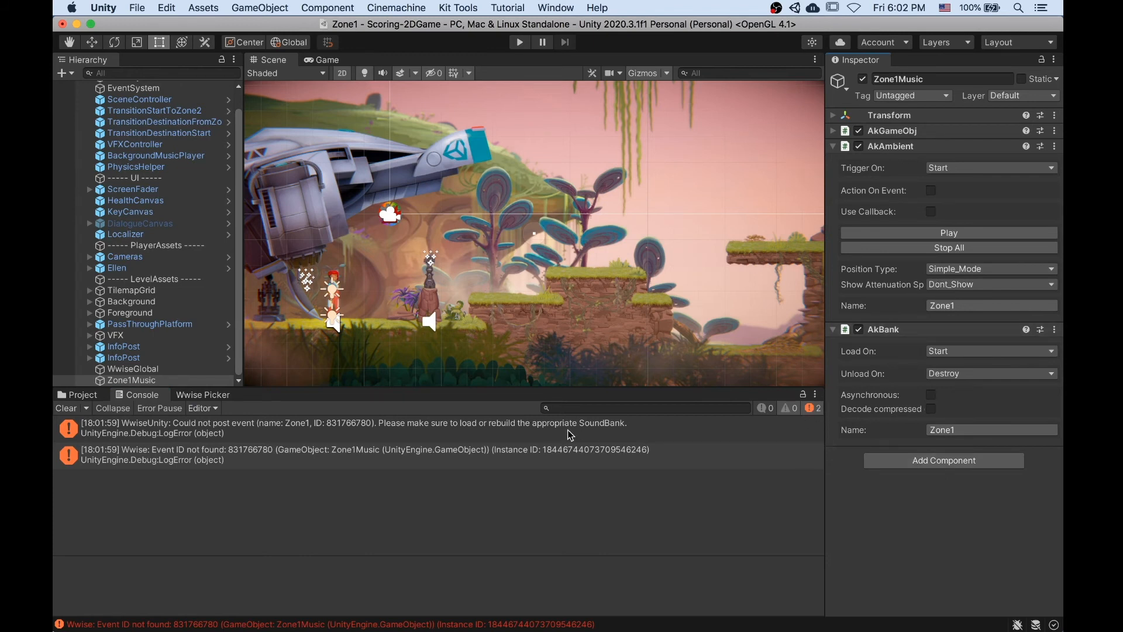
left_click(203, 394)
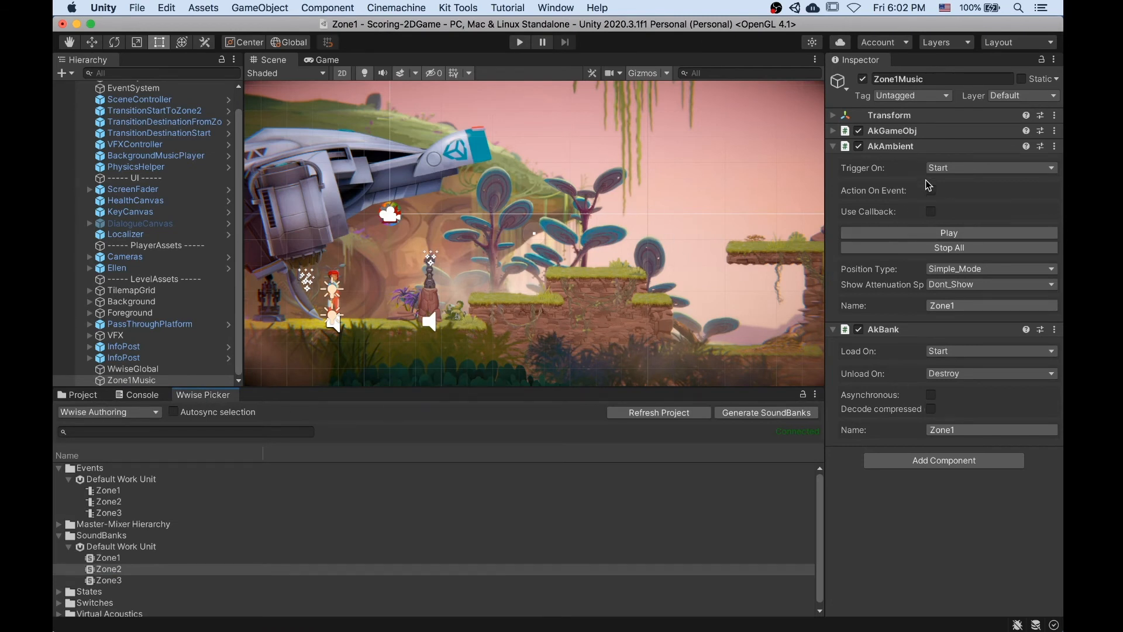
Run the game and move the character through Zone1, dropping through the platform into Zone2, to check the Zone1 music.
left_click(518, 43)
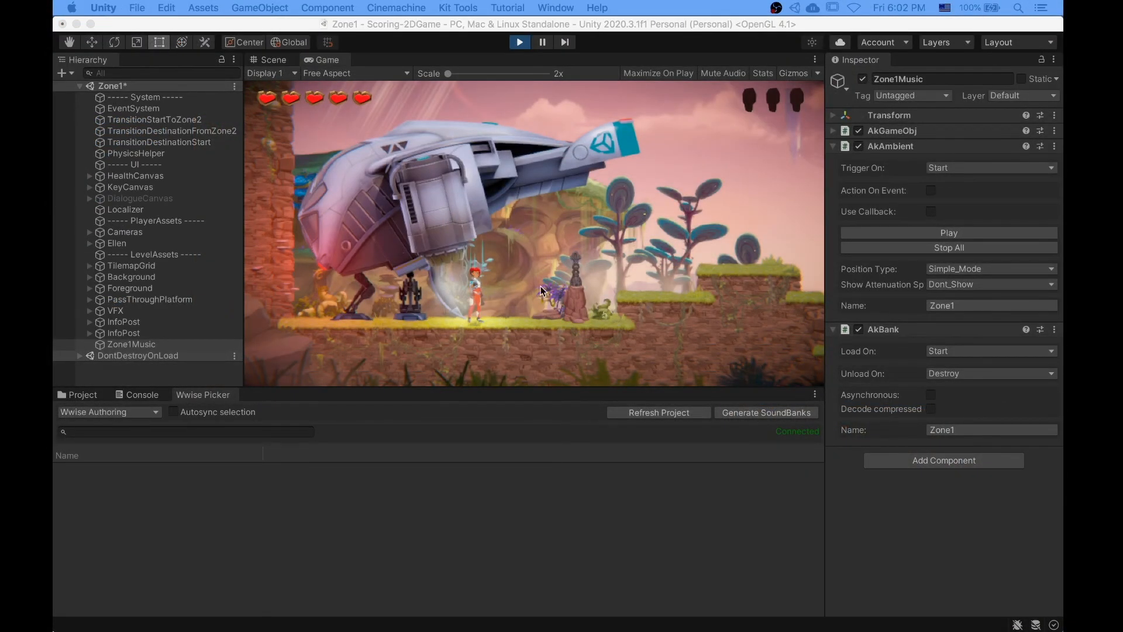
left_click(548, 289)
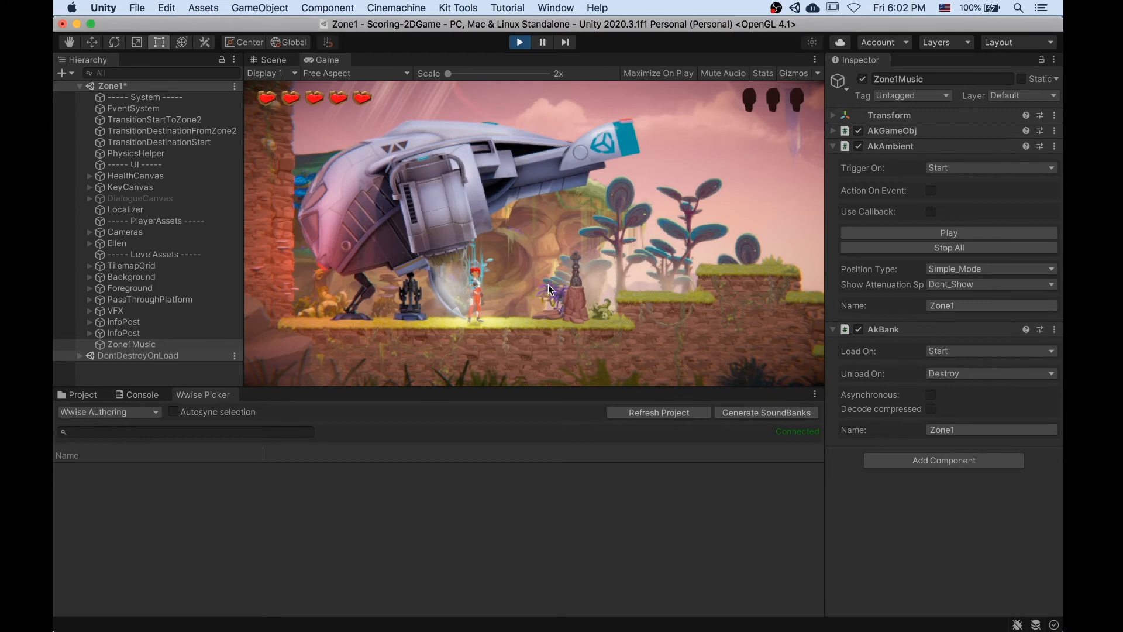
key("space")
key("d")
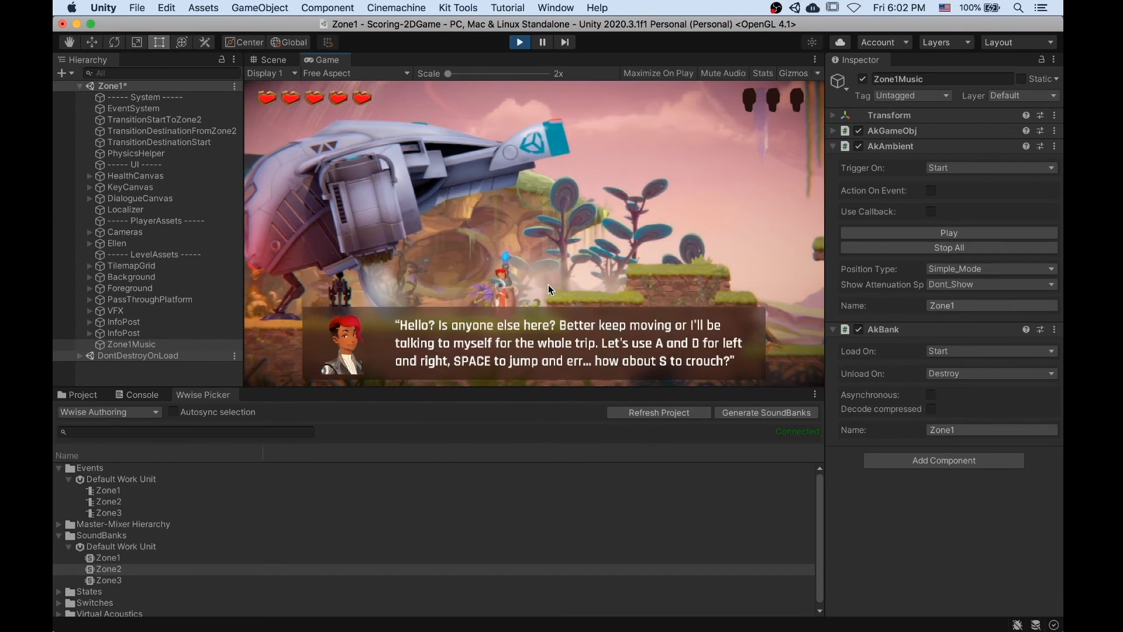
key("d")
key("space")
key("space")
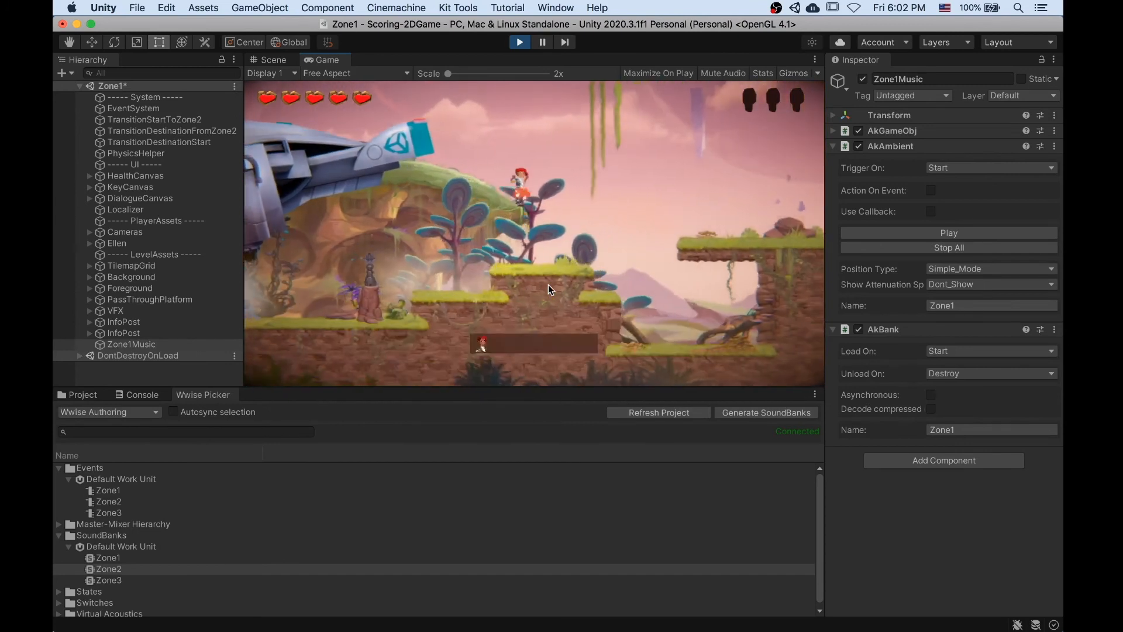
key("space")
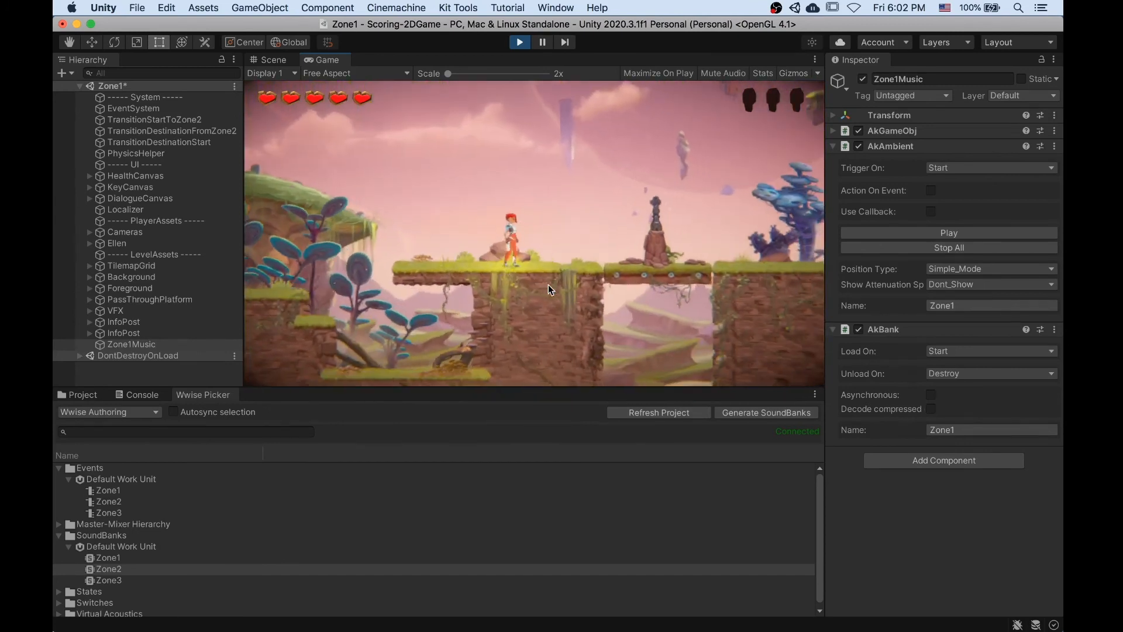
key("d")
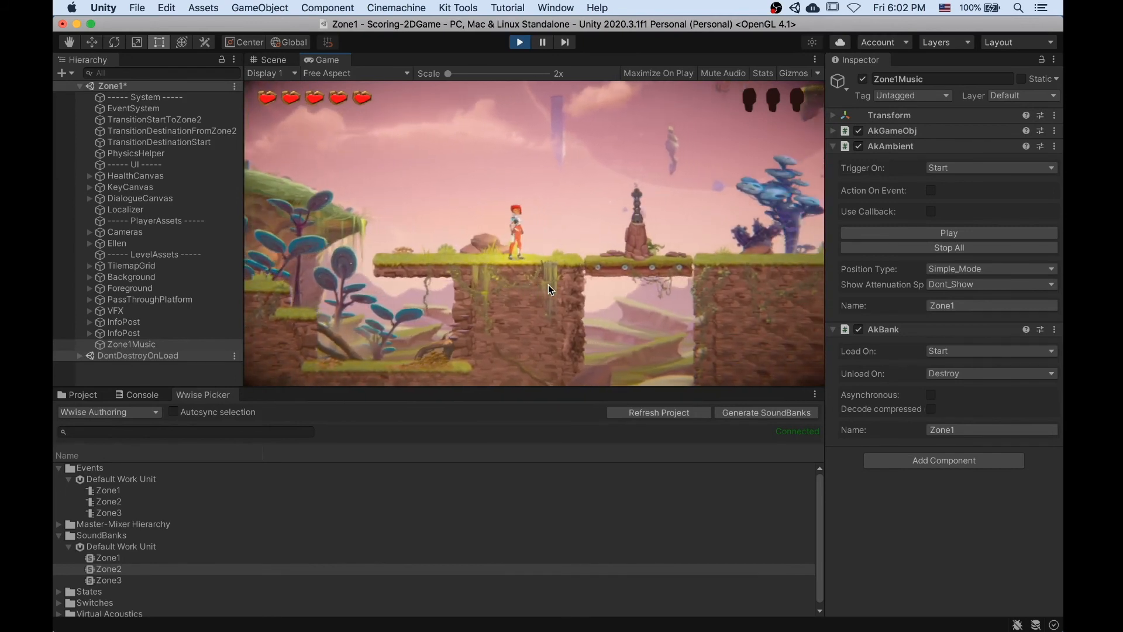
key("d")
key("d")
key("d")
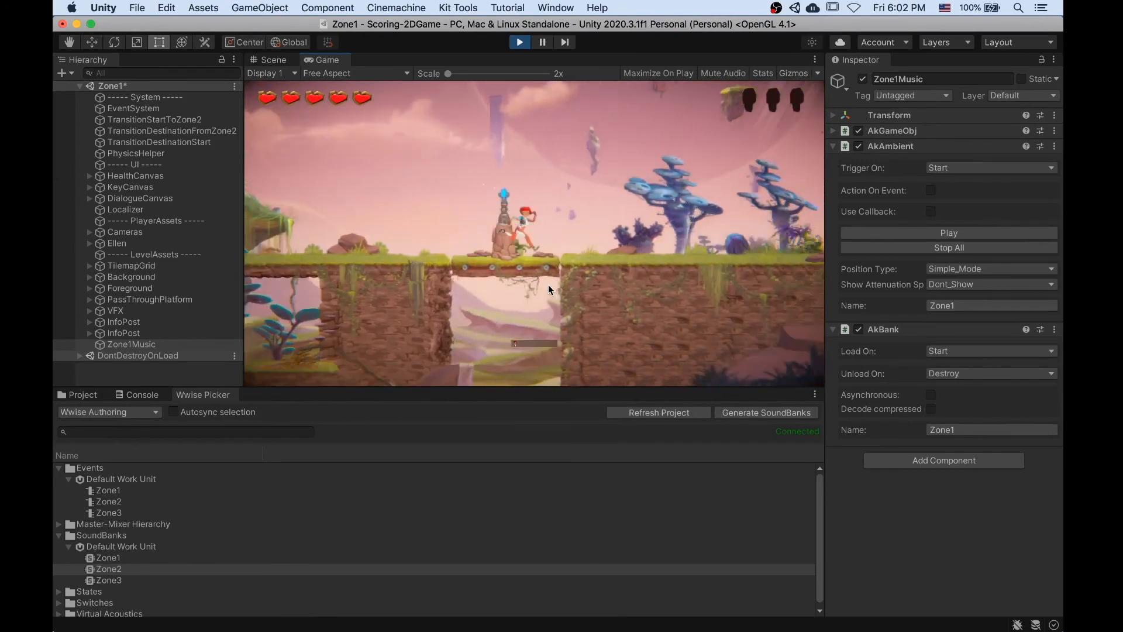
key("a")
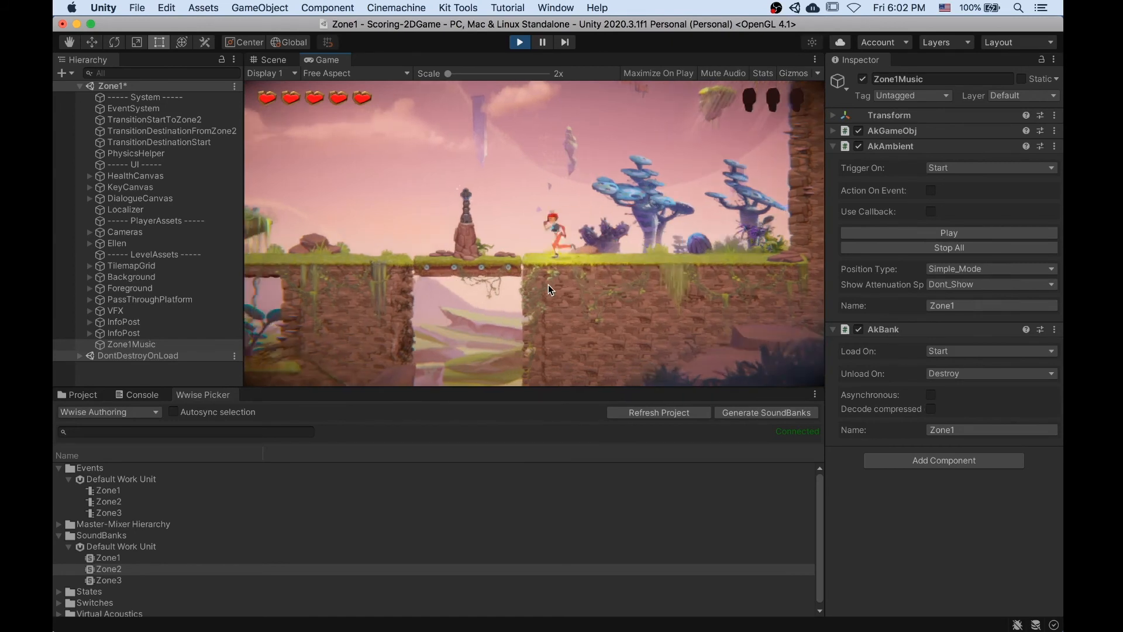
key("d")
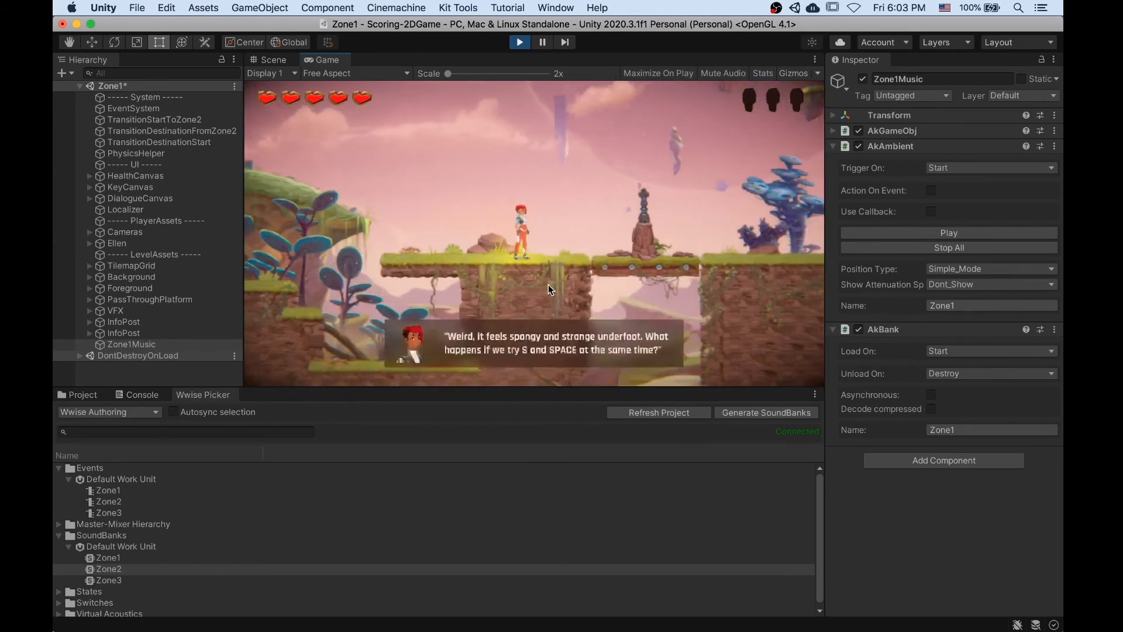
key("d")
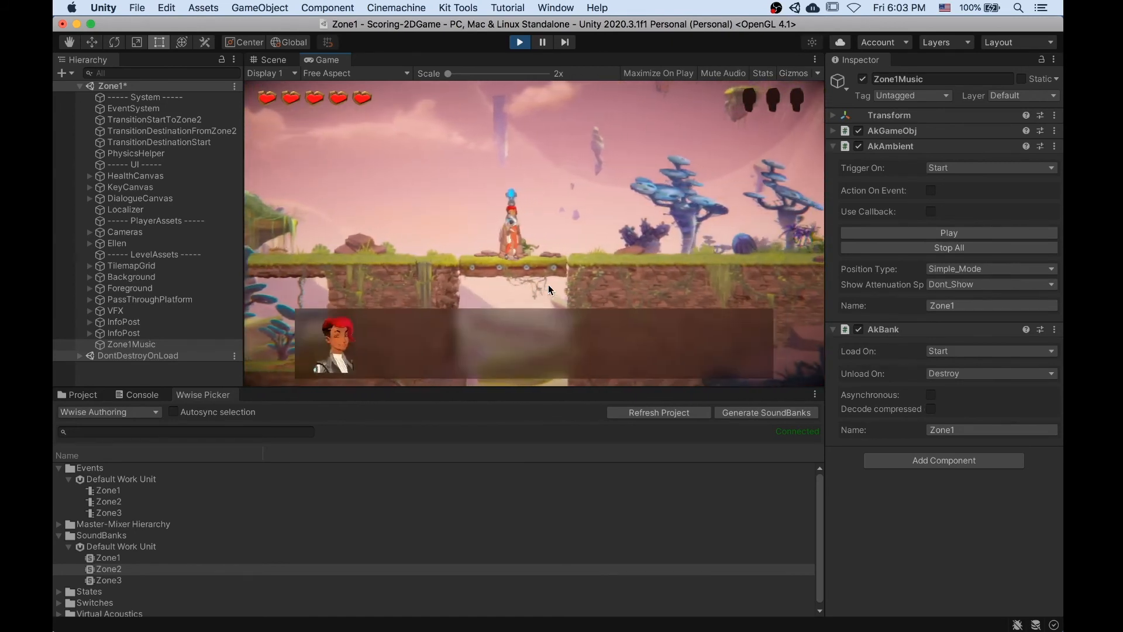
key("s+space")
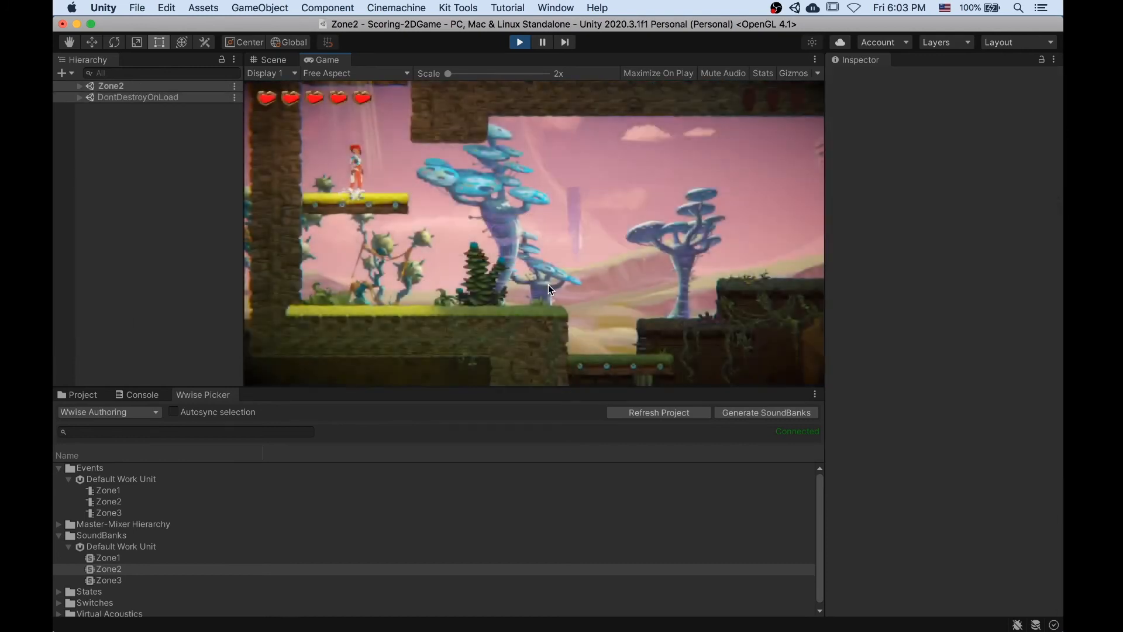
Move the character around Zone2 to check the audio after the scene change, and stop the game.
key("d")
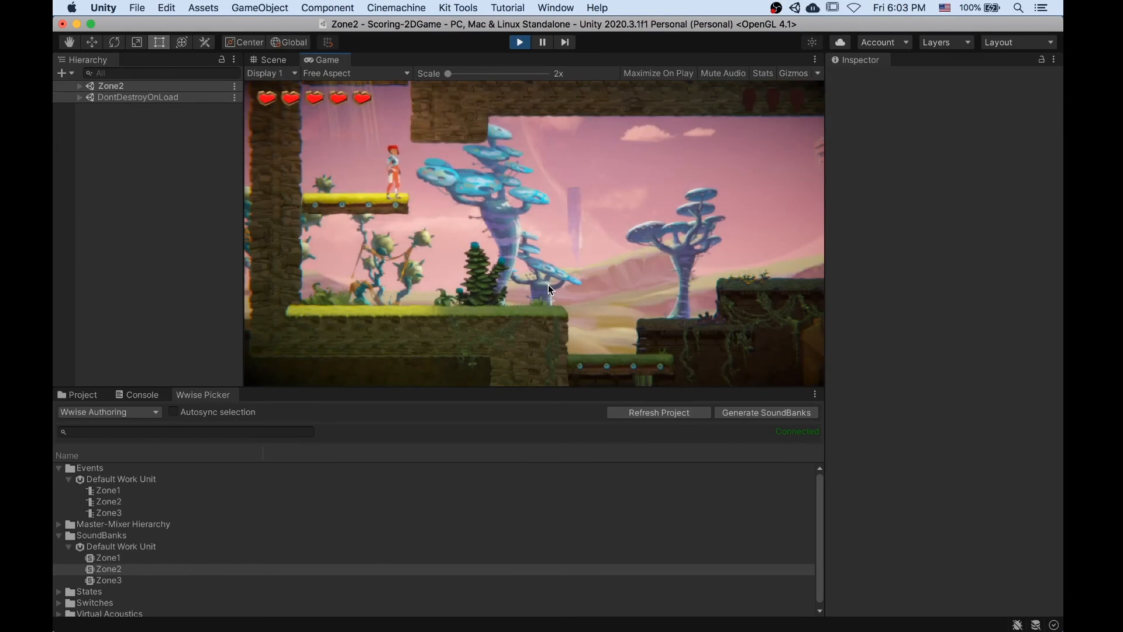
key("d")
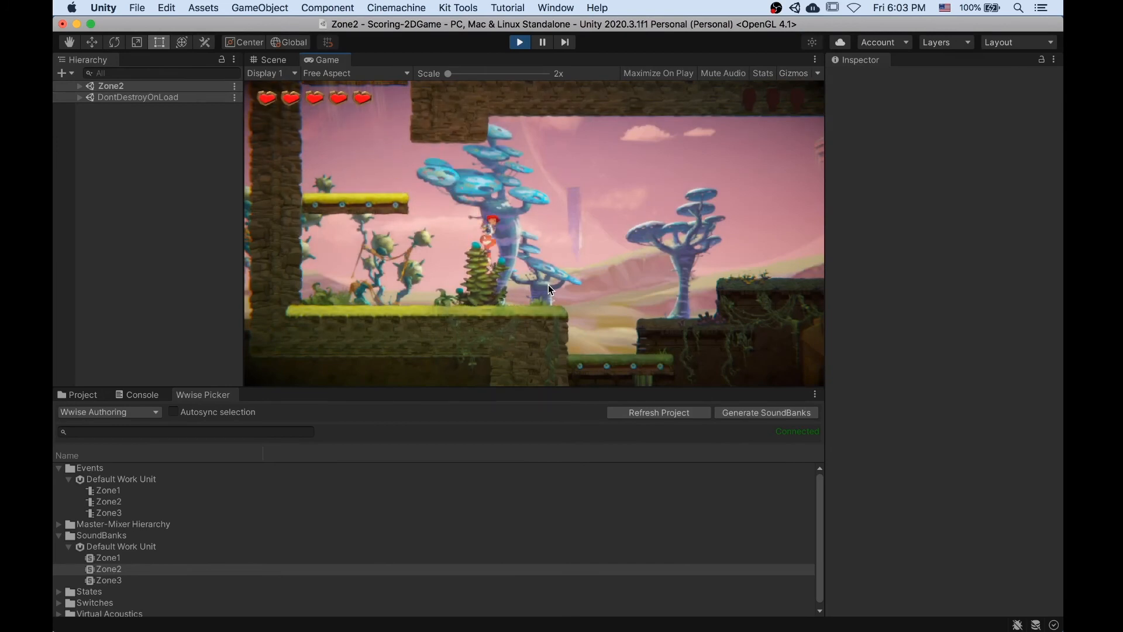
key("d")
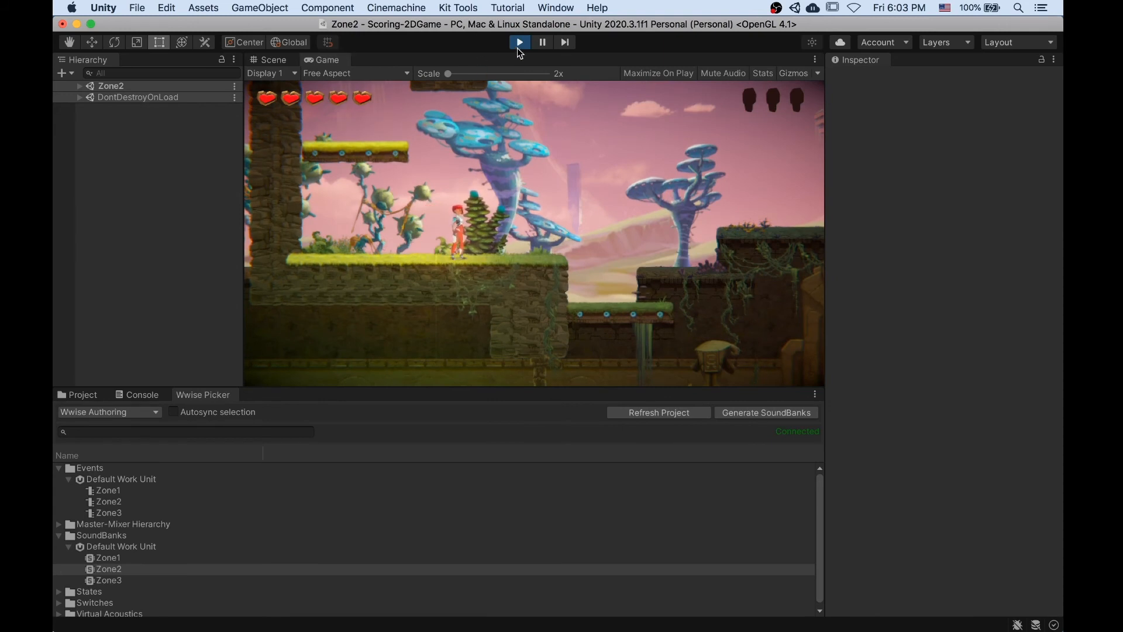
left_click(519, 46)
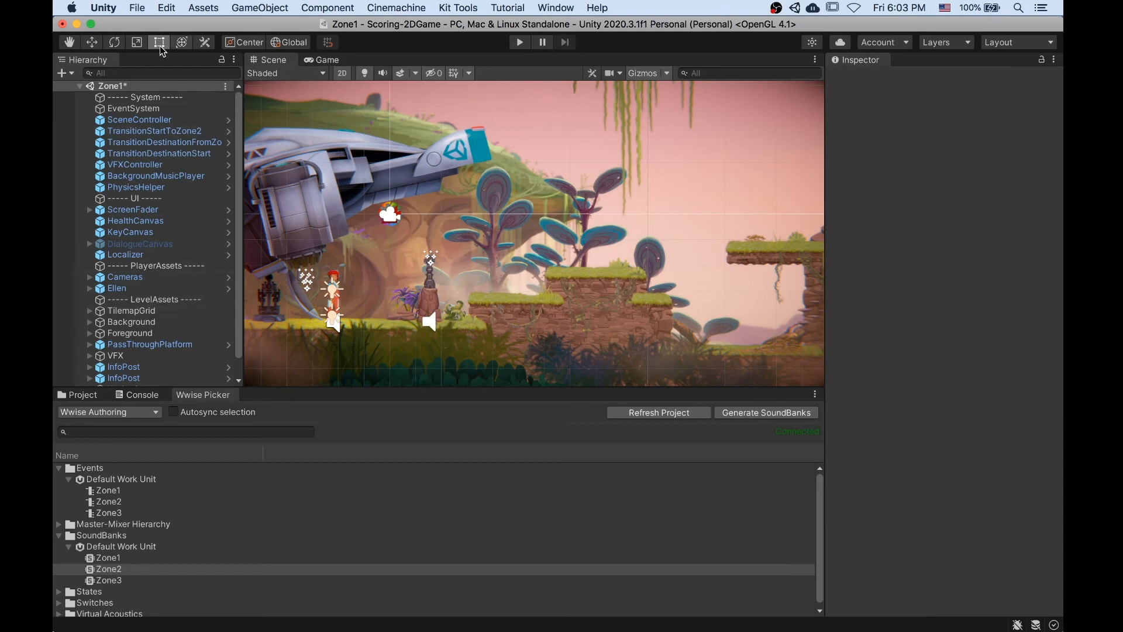
Save the Zone1 scene and select the Zone1Music object to review its components.
left_click(136, 9)
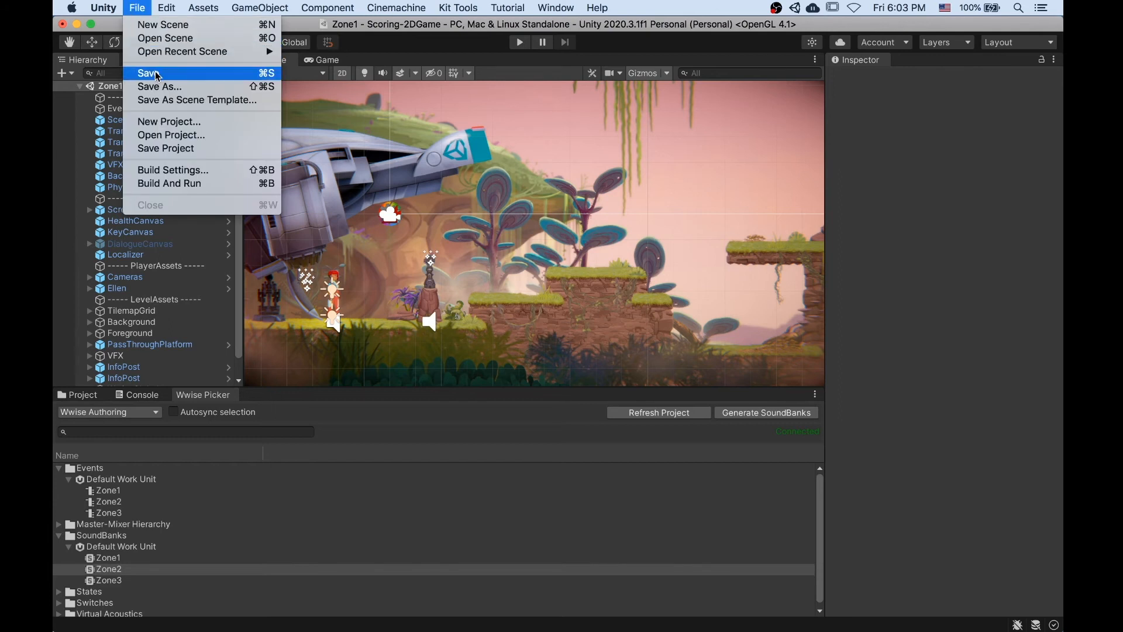
left_click(146, 75)
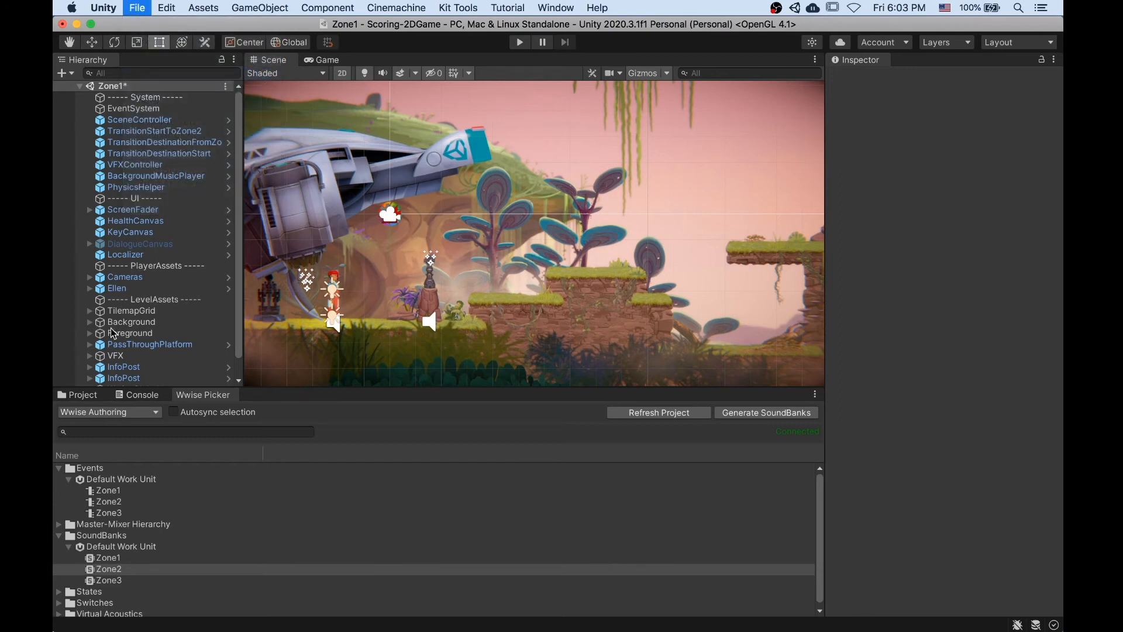
scroll(143, 369, "down", 2)
left_click(144, 380)
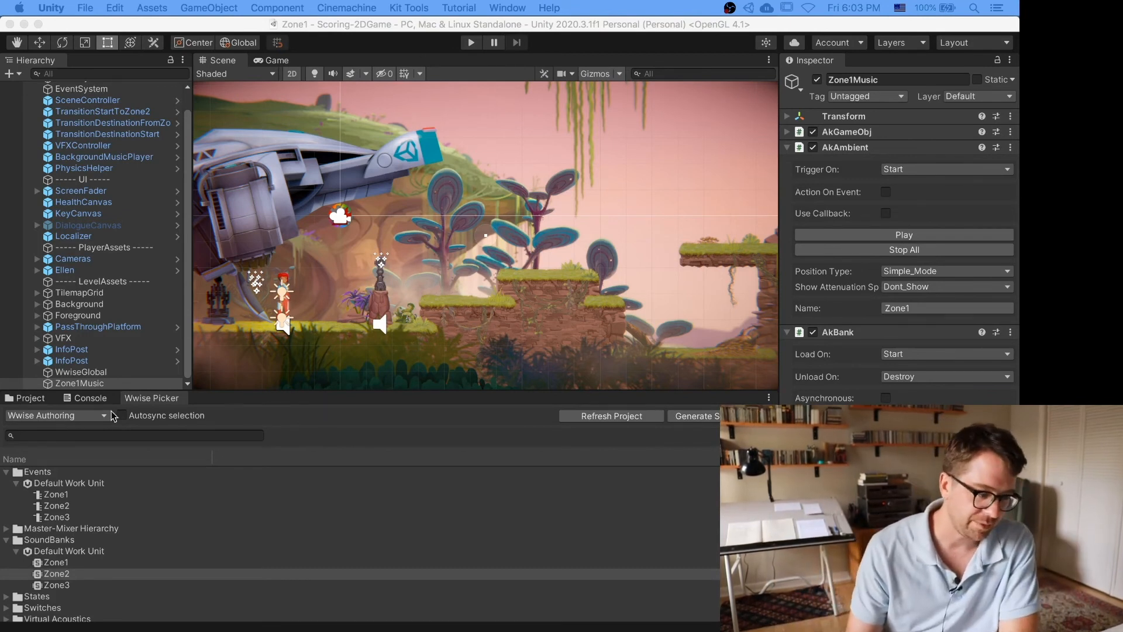
Open the Zone2 scene from the project's 2DGamekit Scenes folder.
left_click(32, 398)
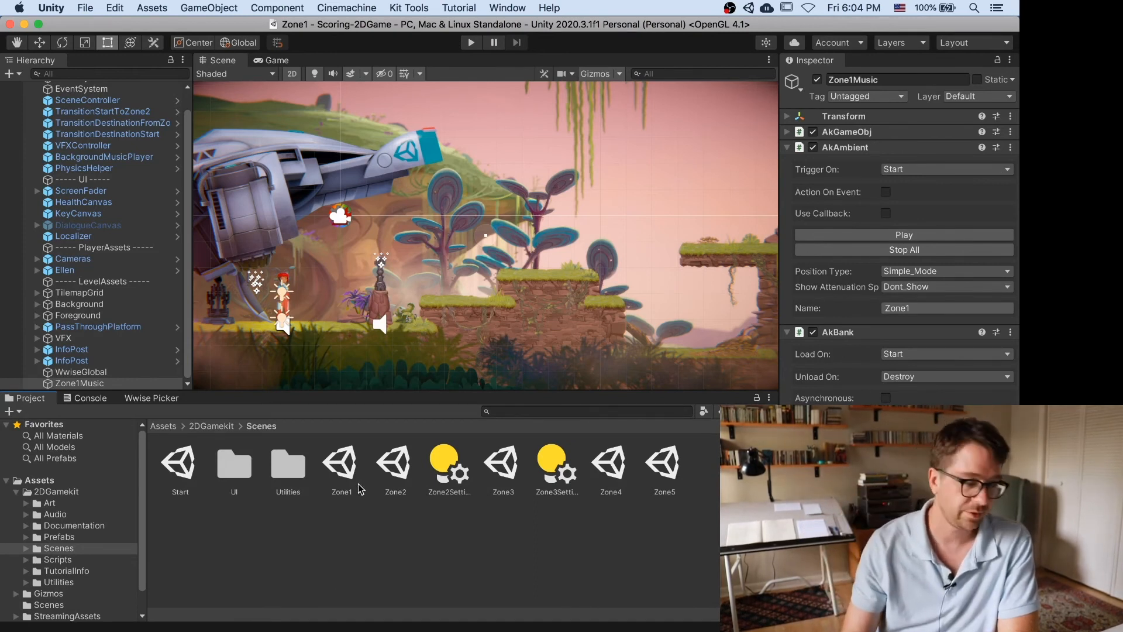
double_click(394, 463)
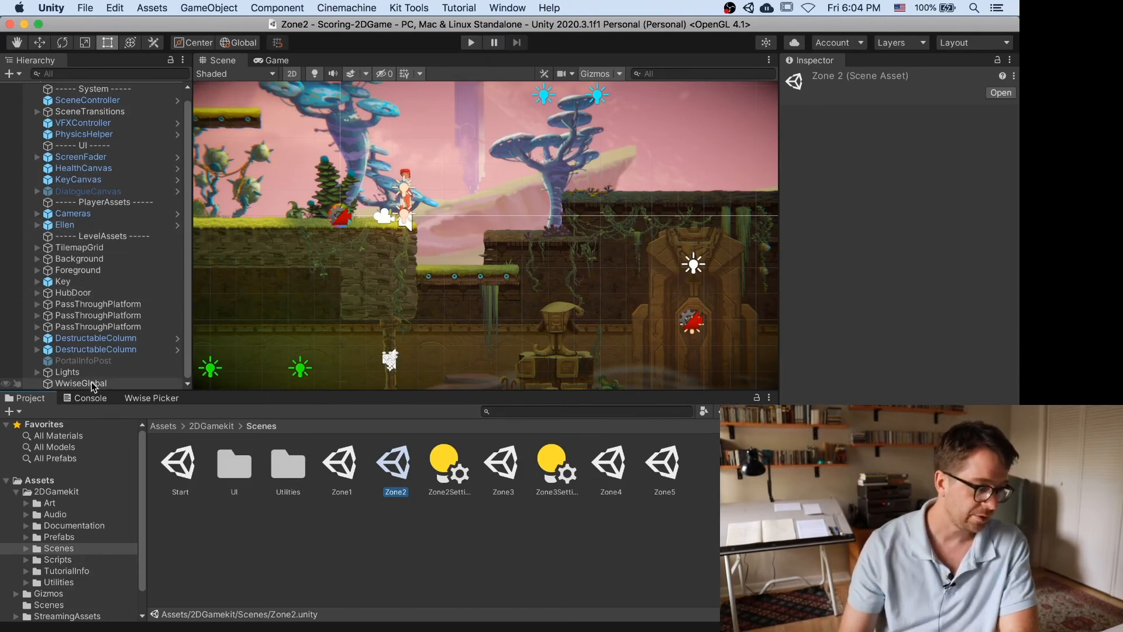
Create an empty game object in the Zone2 scene and enter Zone2Music as its name.
left_click(118, 383)
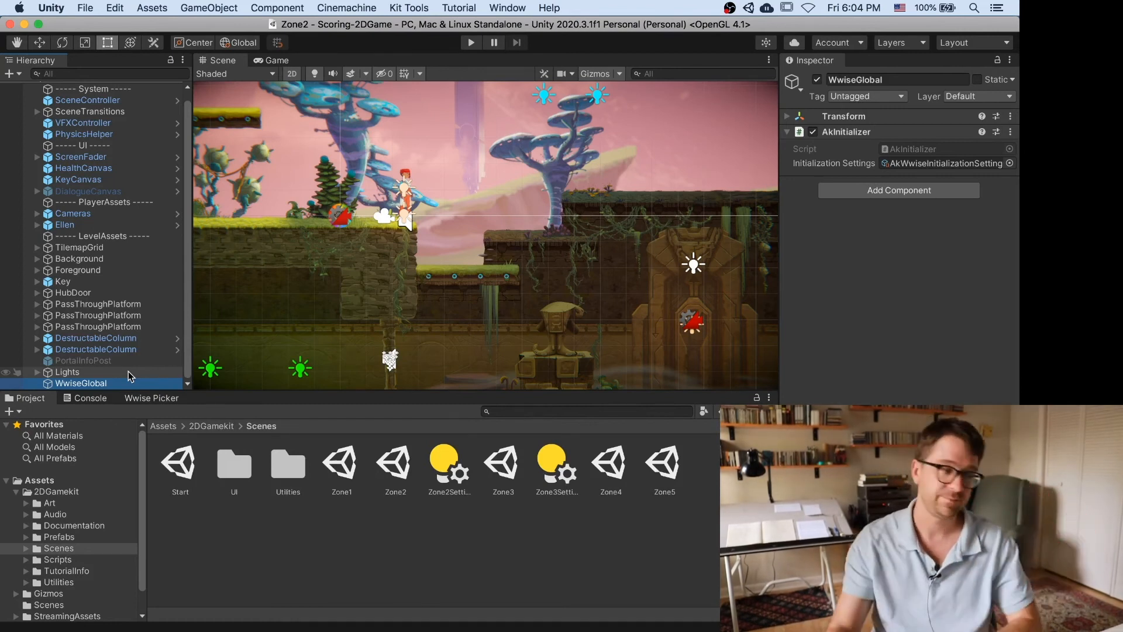
left_click(17, 76)
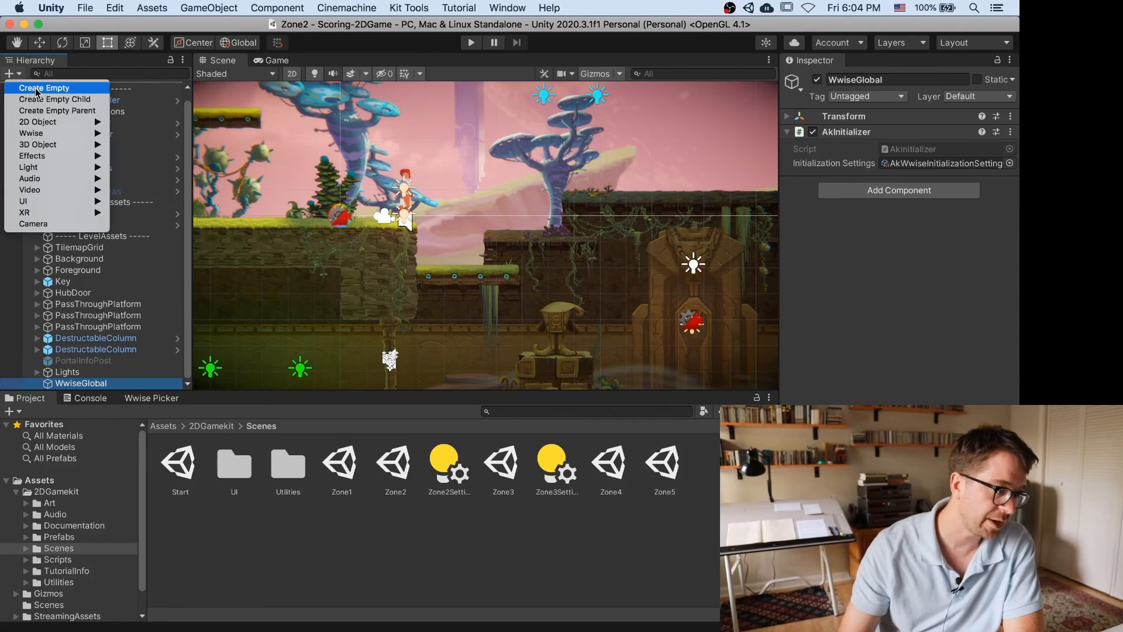
left_click(35, 83)
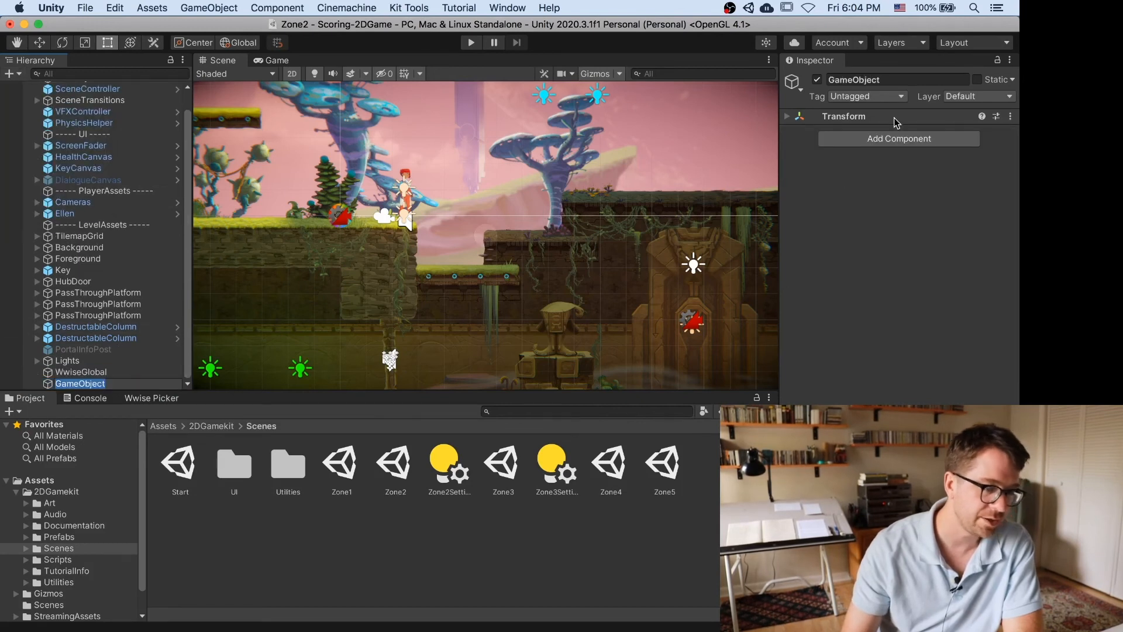
left_click(890, 81)
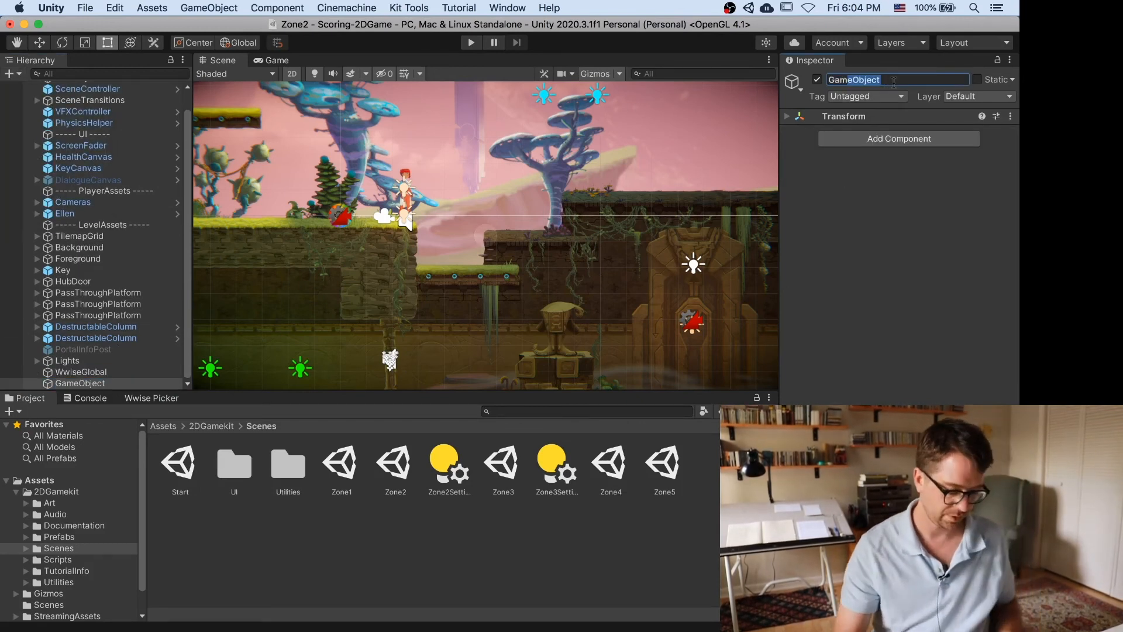
type("Zone2")
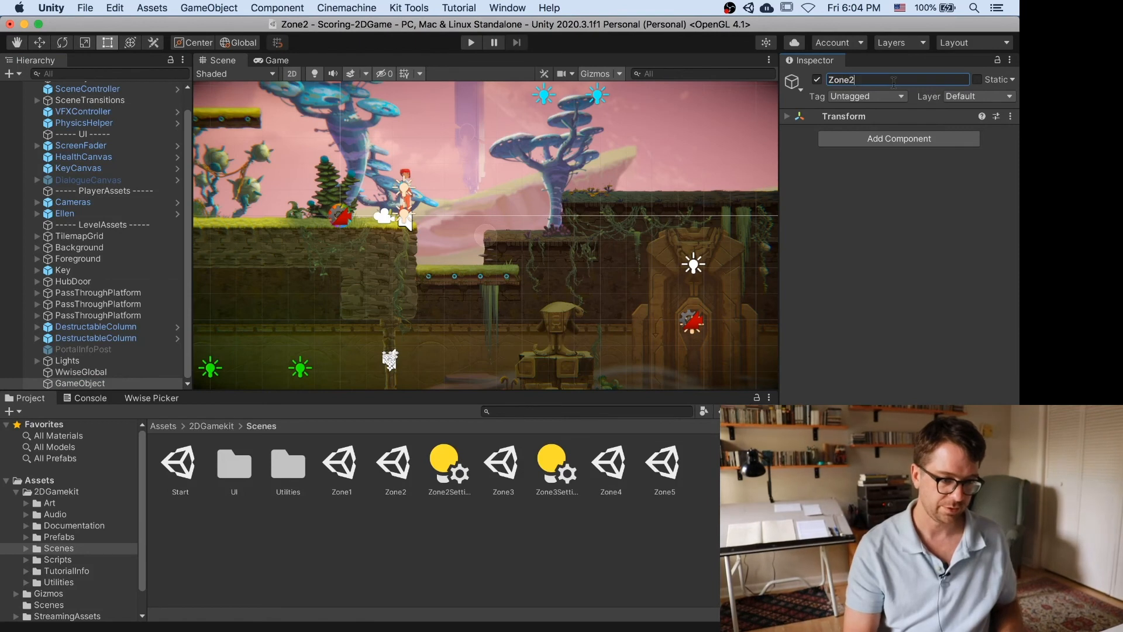
type("Music")
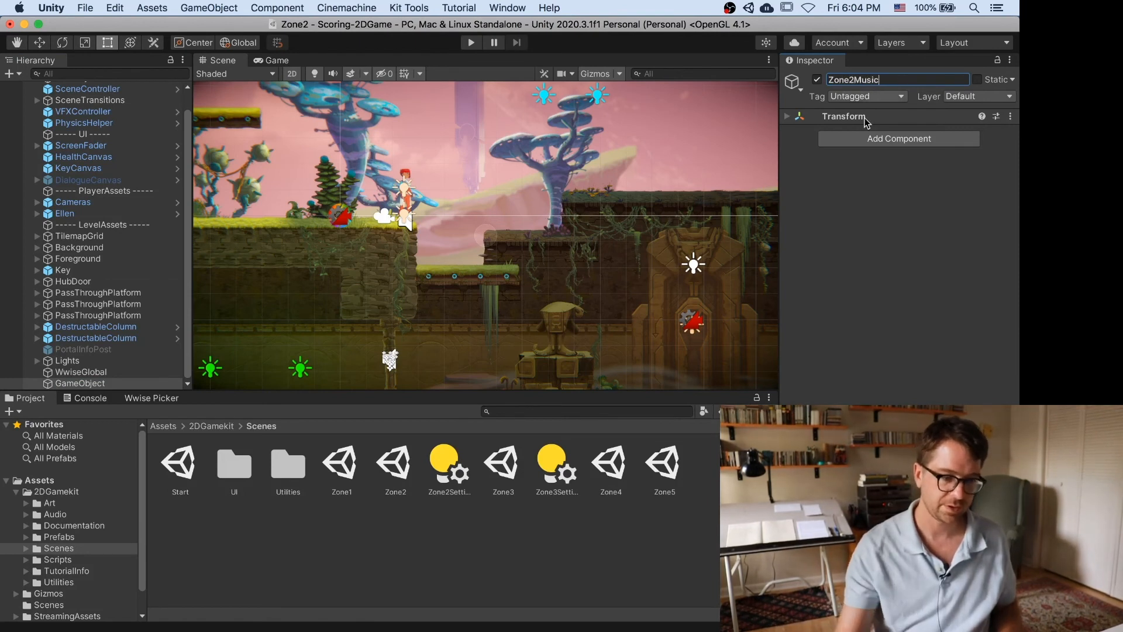
Add an AkAmbient component to the new game object and turn off Environment Aware on its AkGameObj component.
left_click(891, 140)
type("ak")
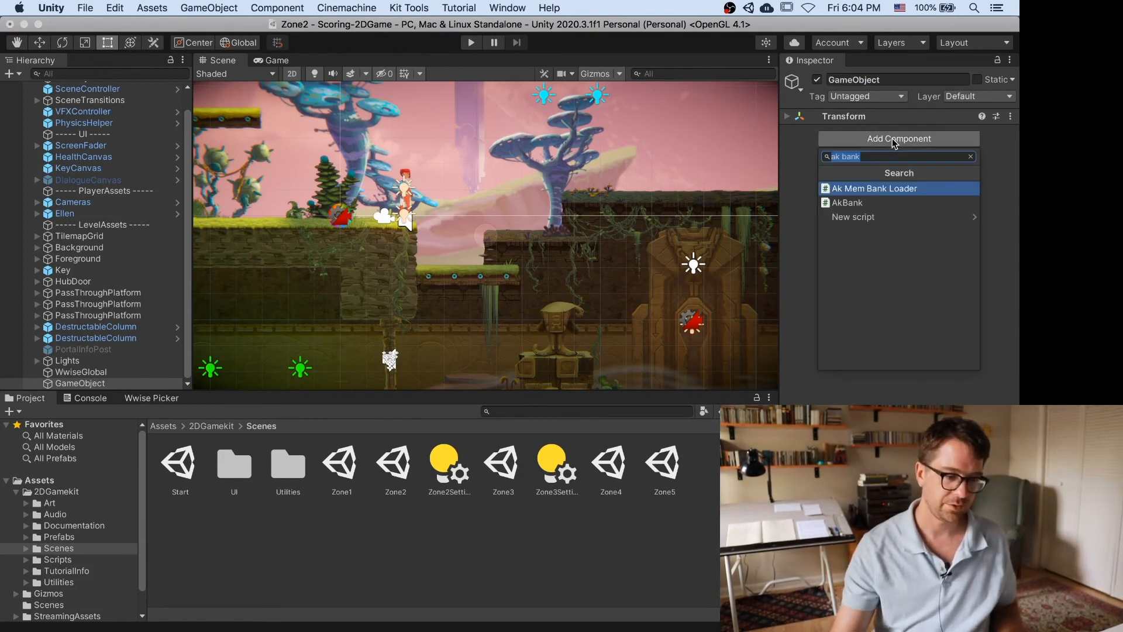
type(" am")
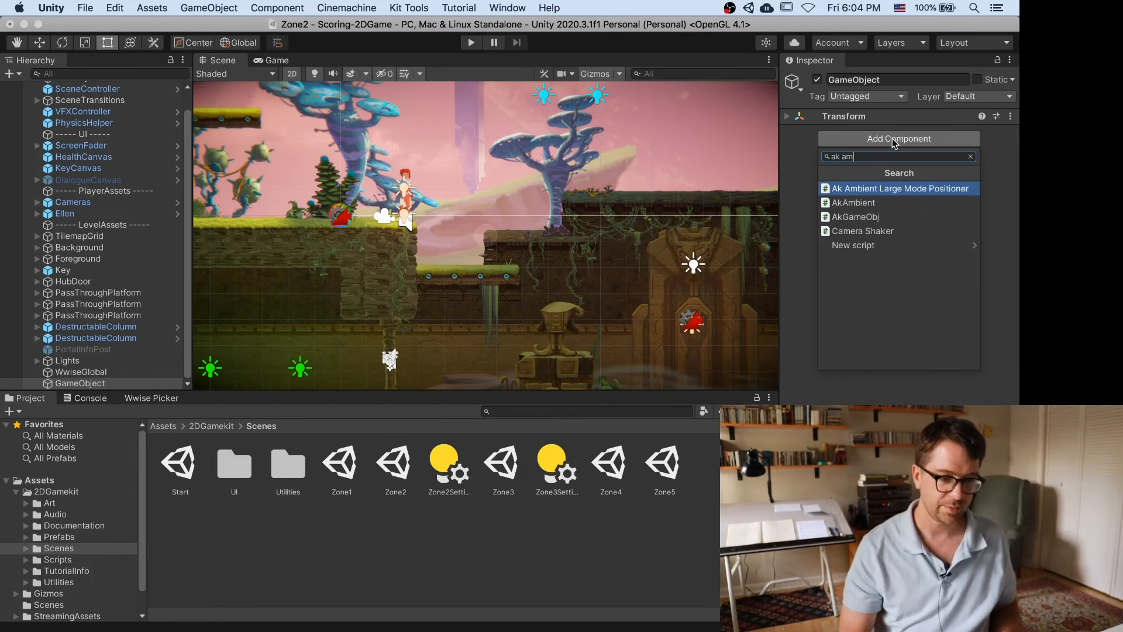
key("Down")
key("Return")
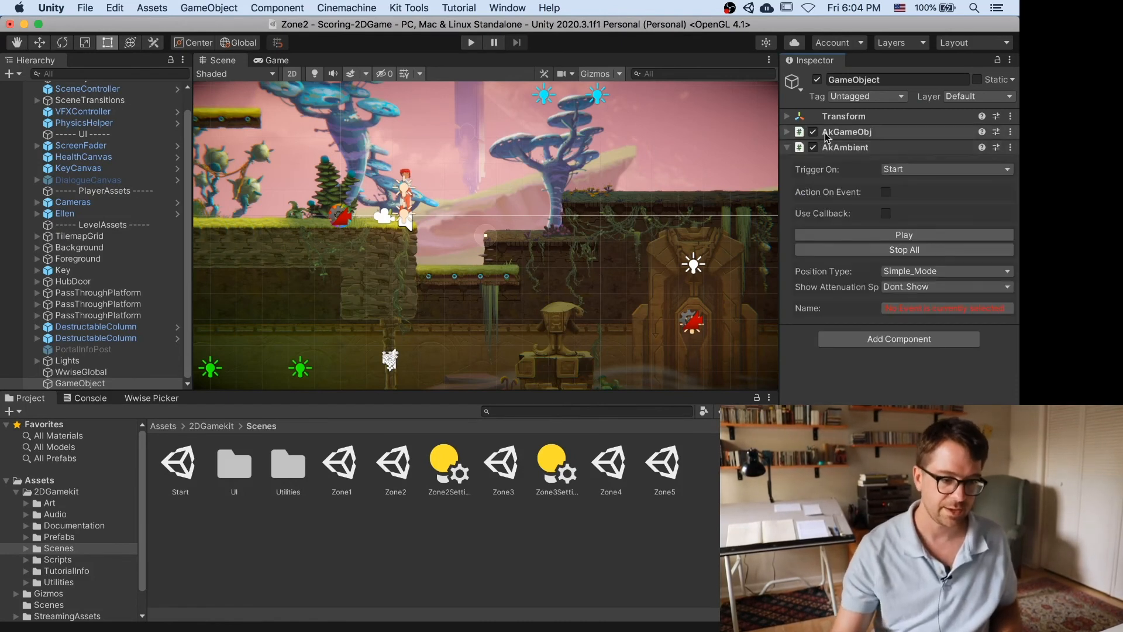
left_click(788, 133)
left_click(886, 172)
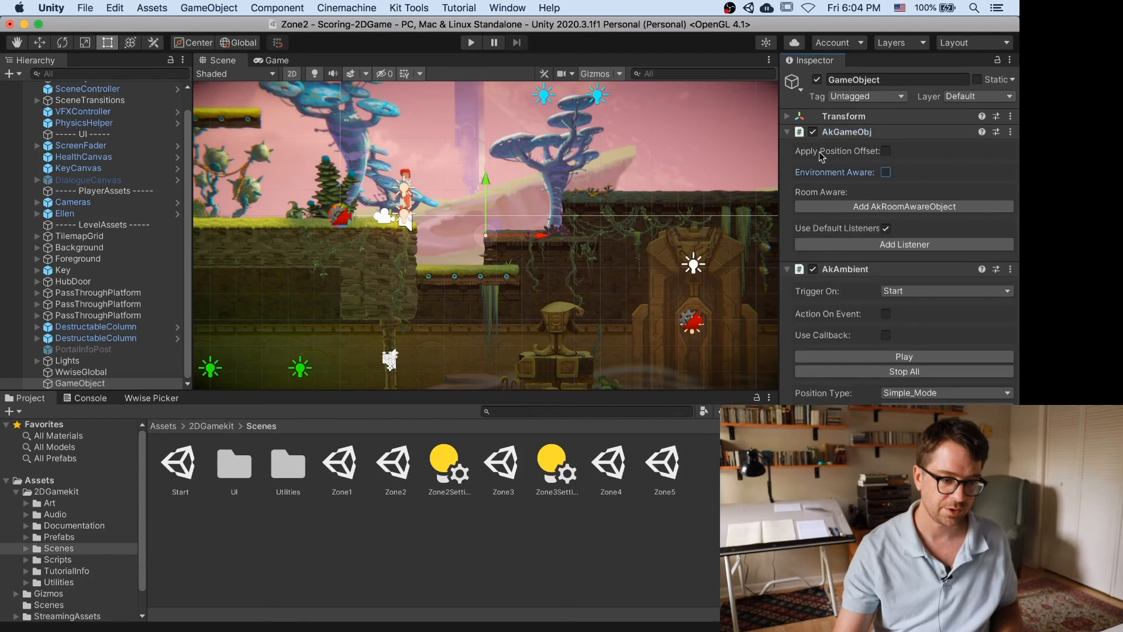
left_click(787, 132)
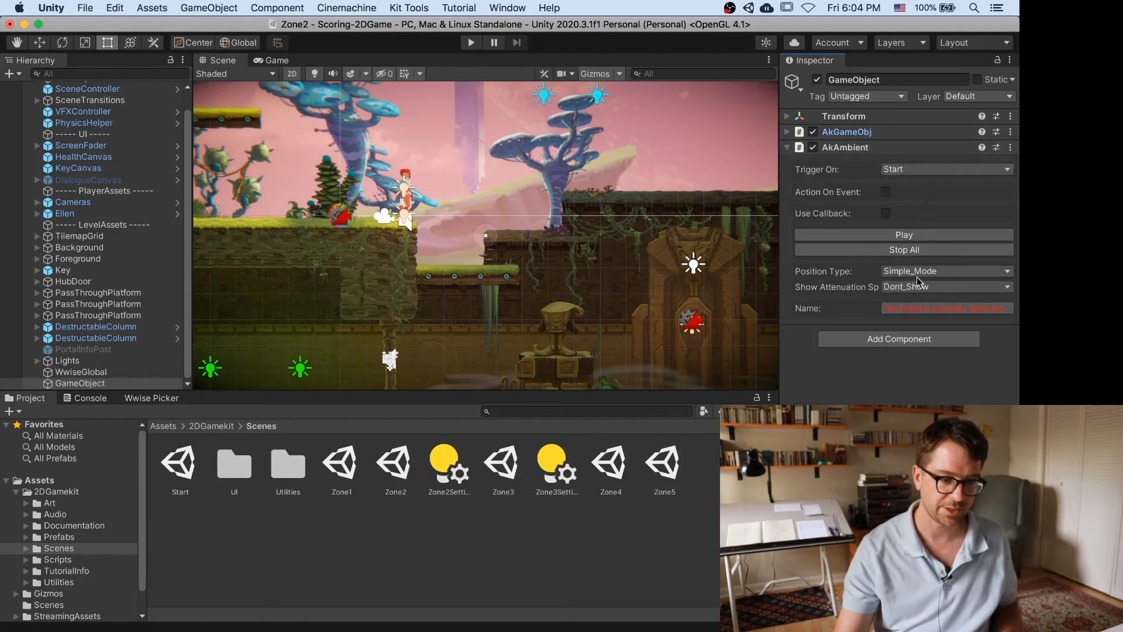
Assign the Zone2 event from the Default Work Unit to the AkAmbient component.
left_click(921, 308)
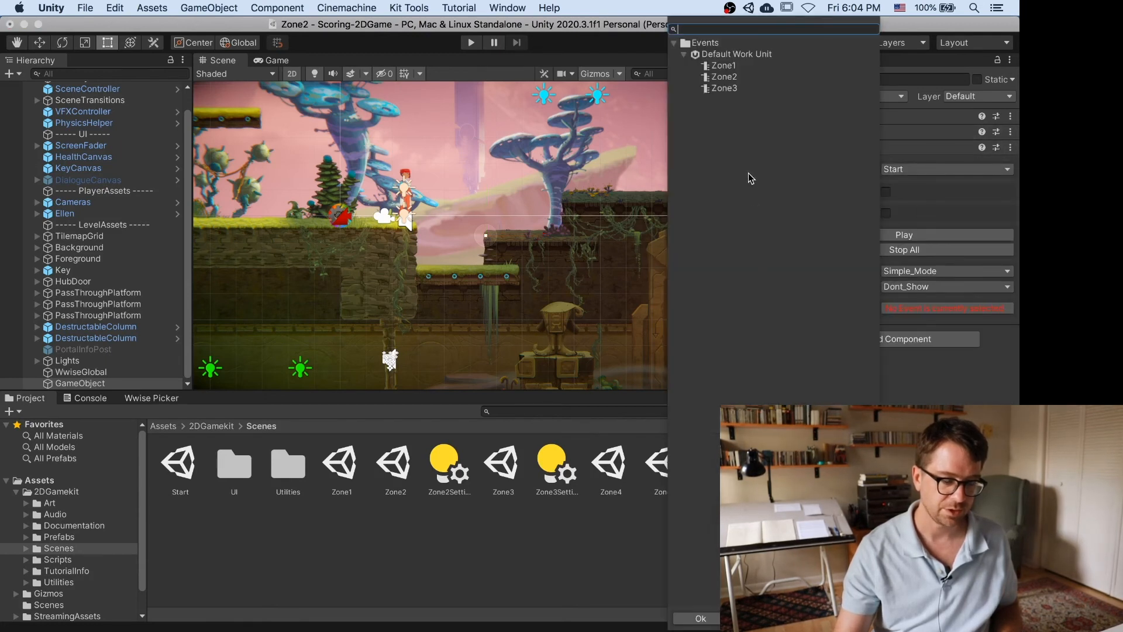
left_click(724, 80)
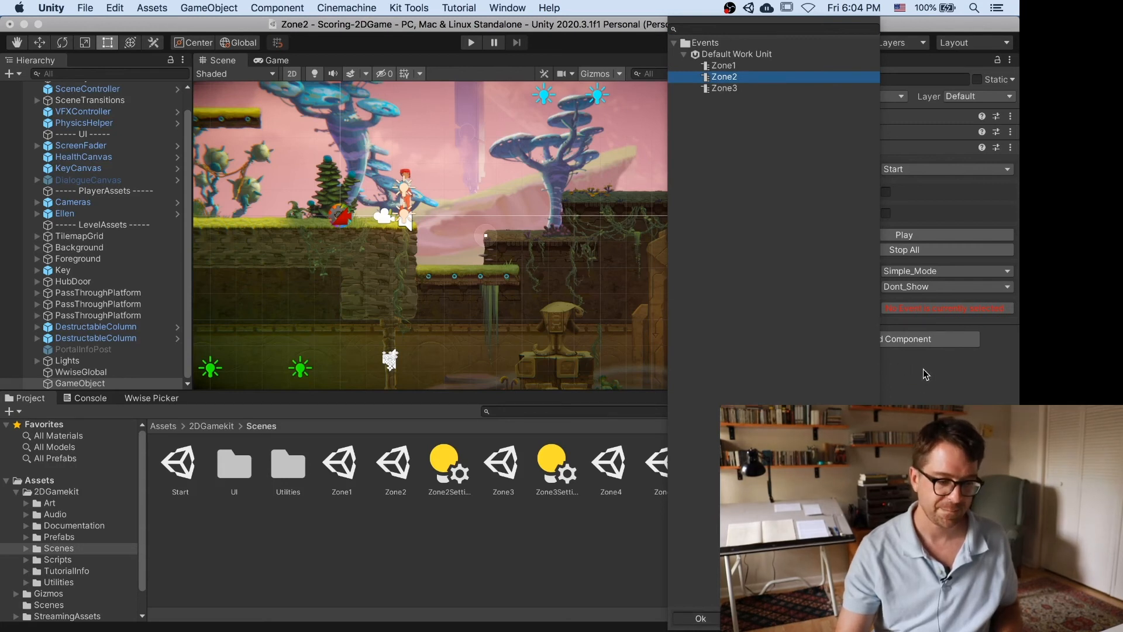
left_click(906, 345)
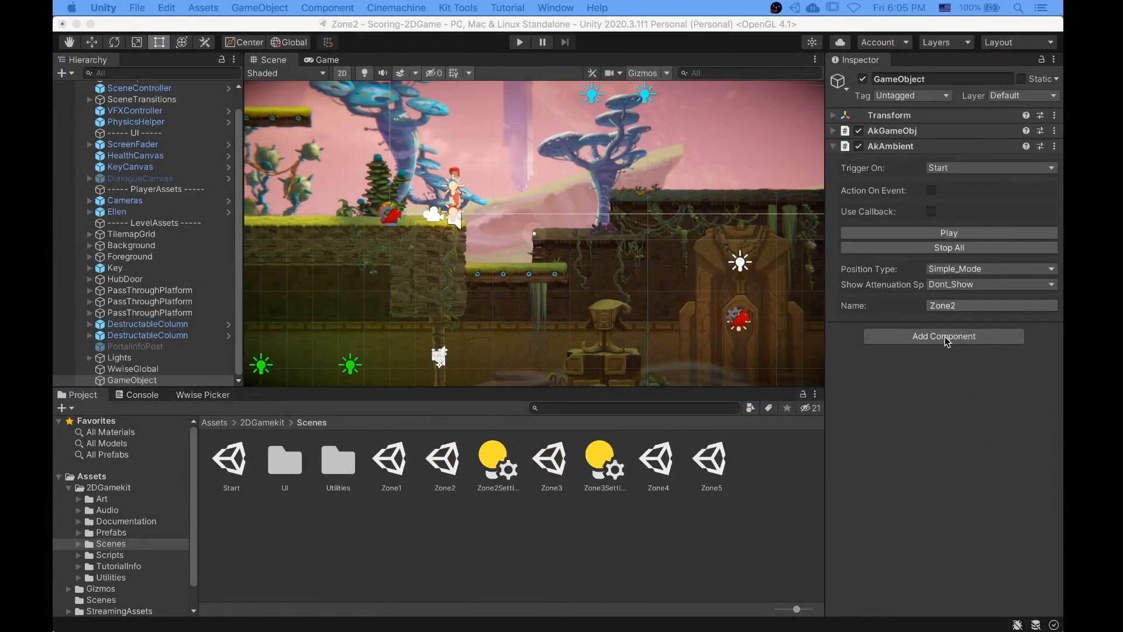
Add an AkBank component to the same game object.
left_click(940, 341)
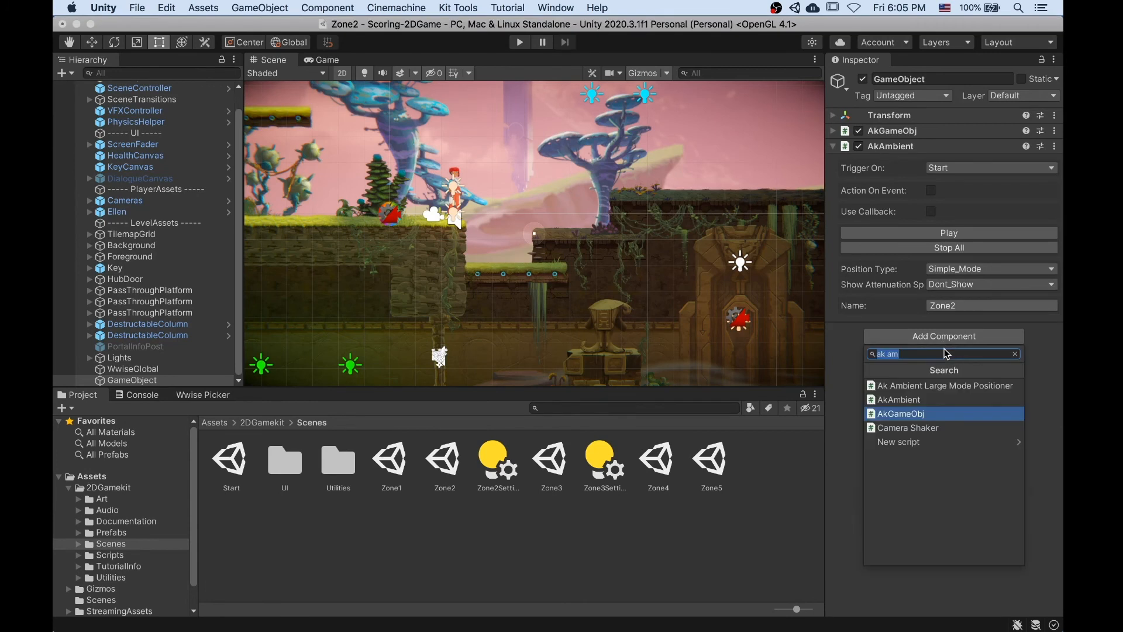
type("ak vab")
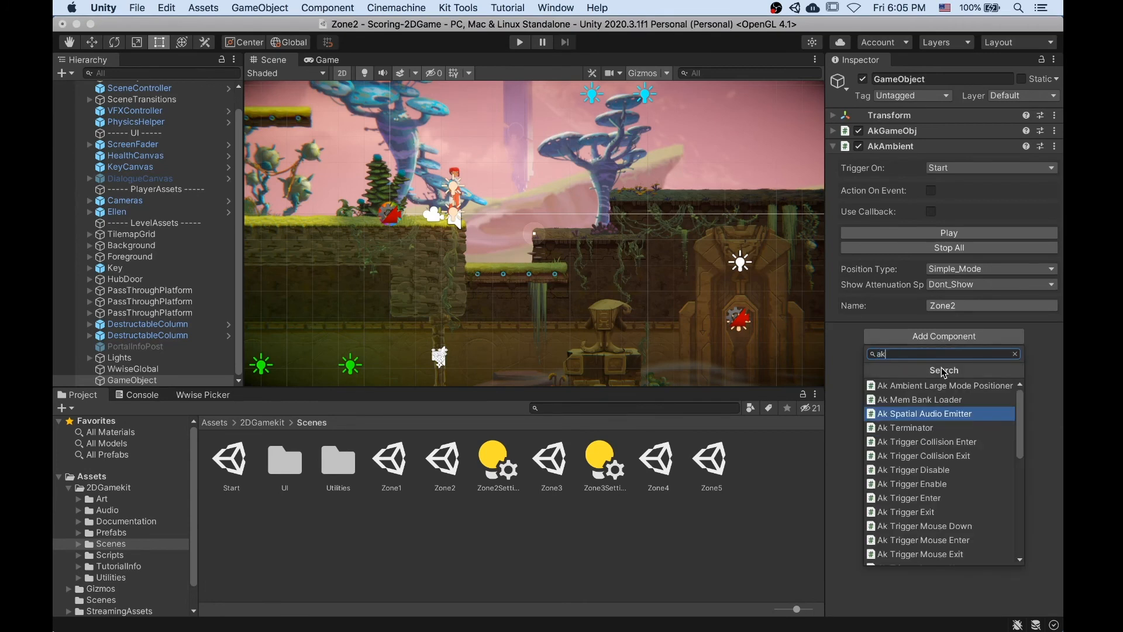
key("BackSpace")
key("BackSpace")
key("BackSpace")
type("bank")
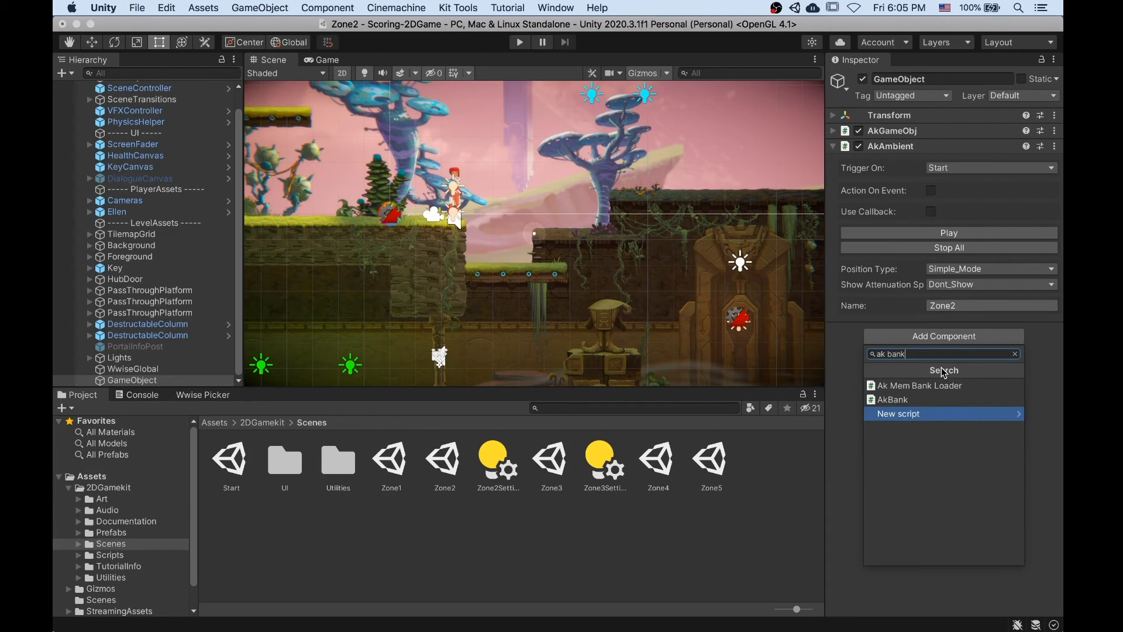
key("Up")
key("Return")
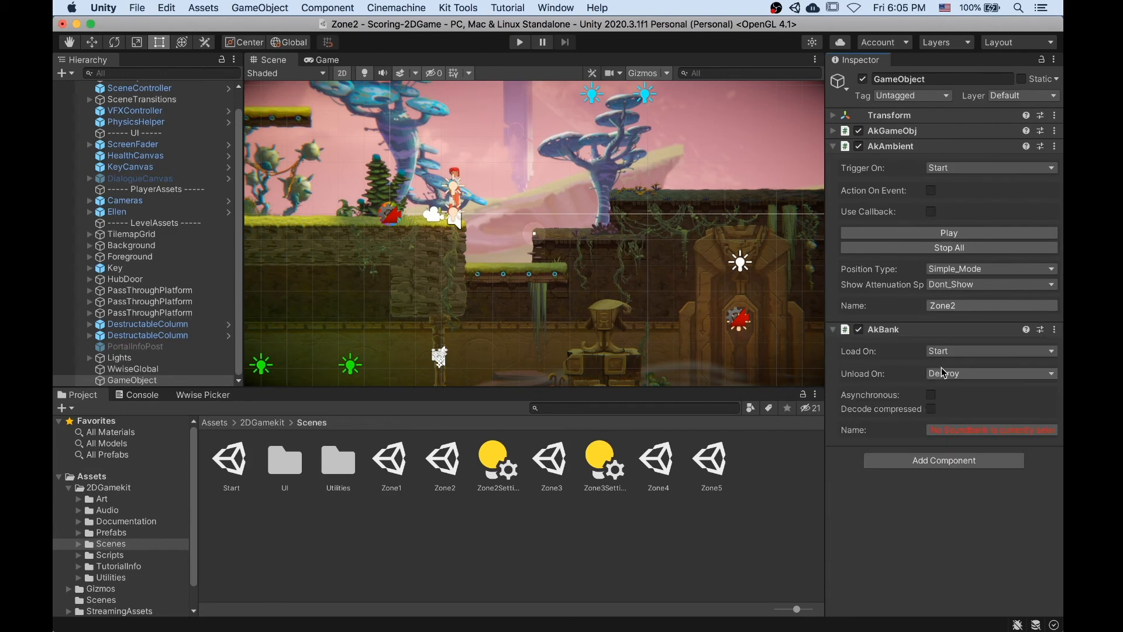
Assign the Zone2 SoundBank to the AkBank component.
left_click(946, 430)
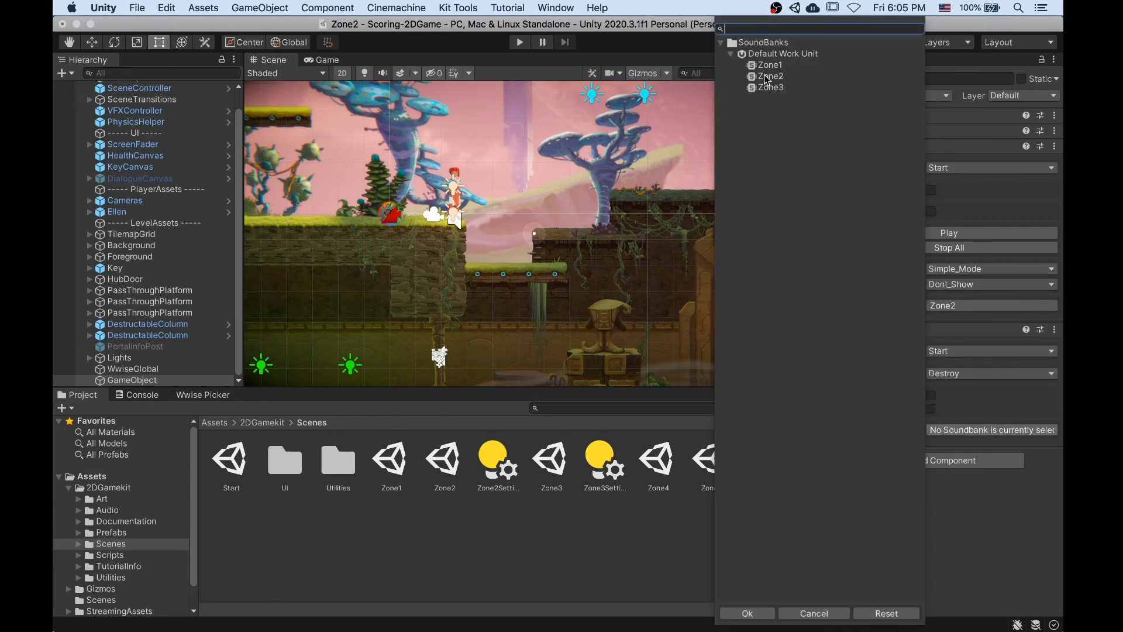
left_click(766, 78)
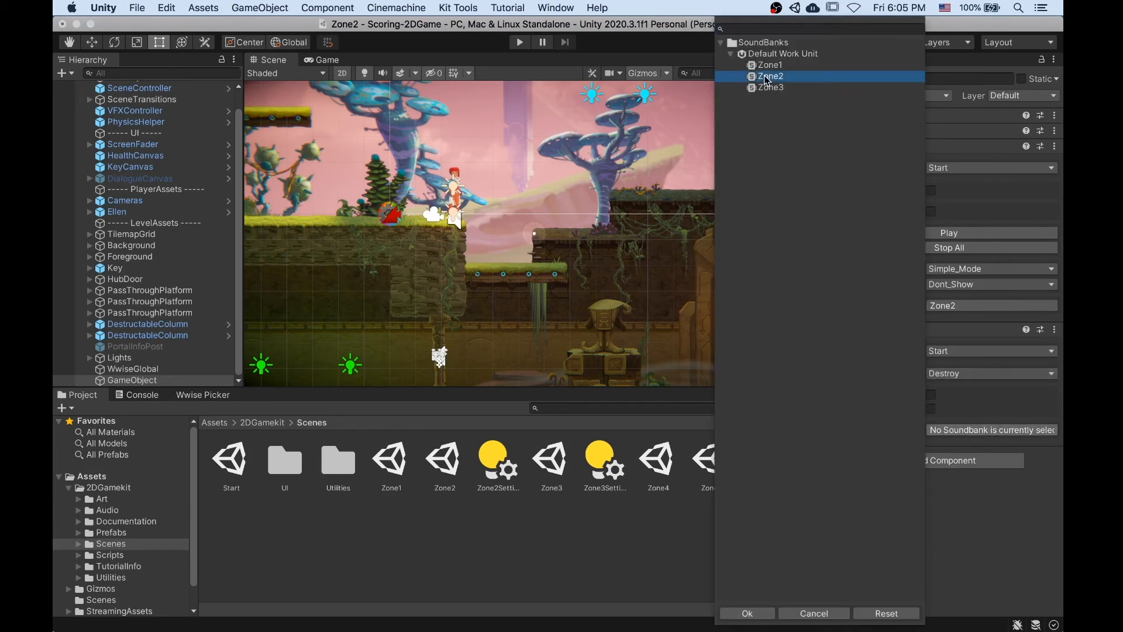
left_click(764, 611)
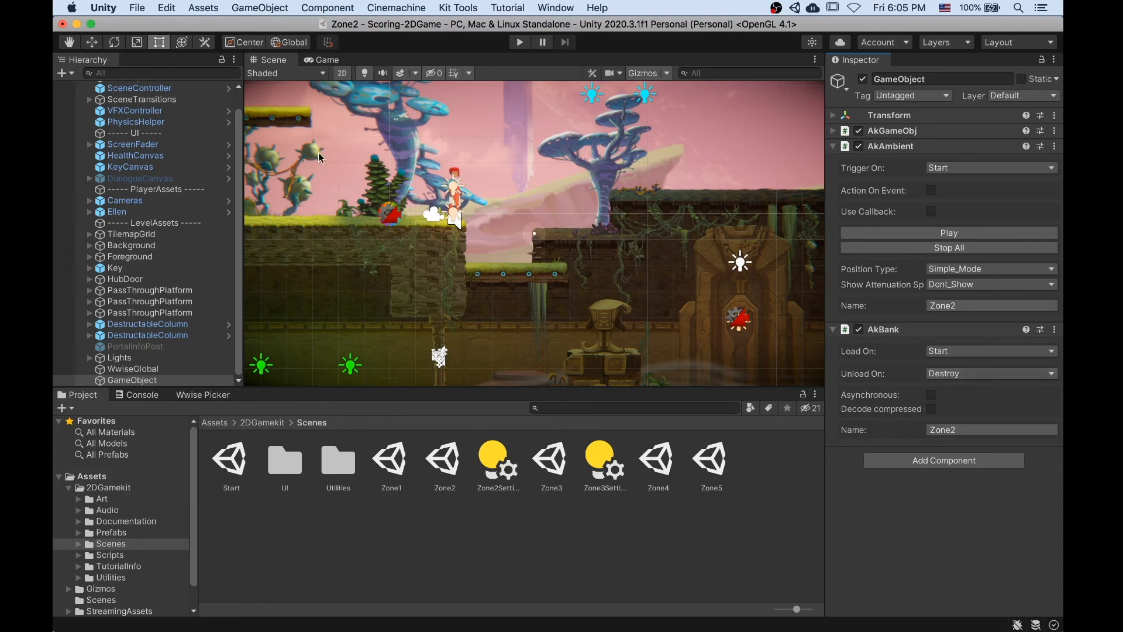
Save the Zone2 scene and open the Zone1 scene from the 2DGamekit Scenes folder.
left_click(143, 8)
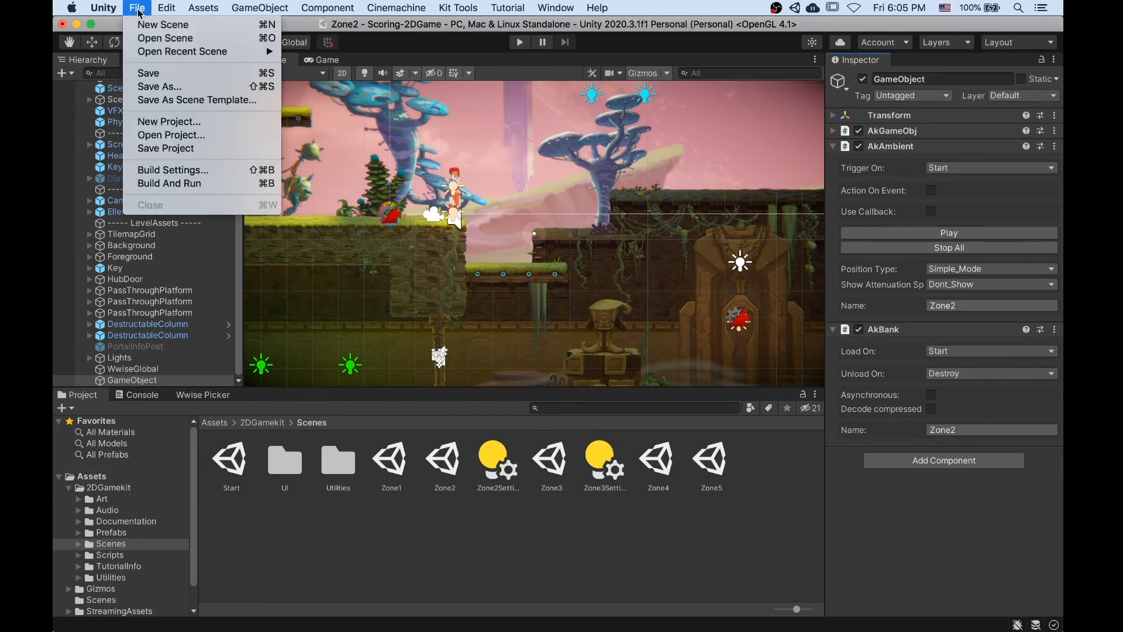
left_click(155, 71)
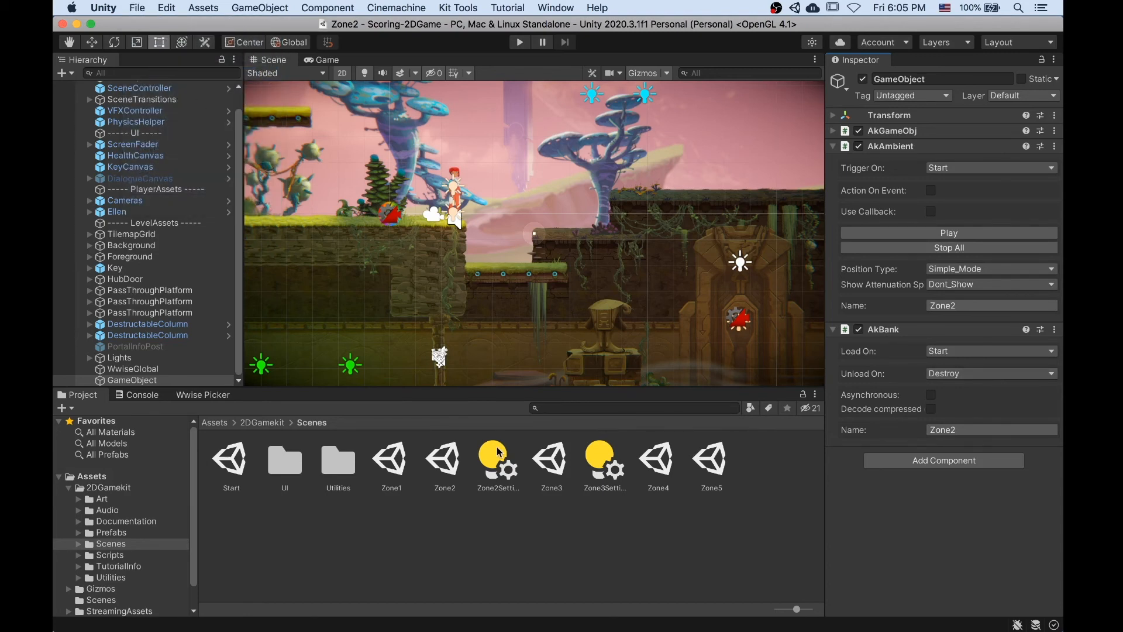
double_click(392, 462)
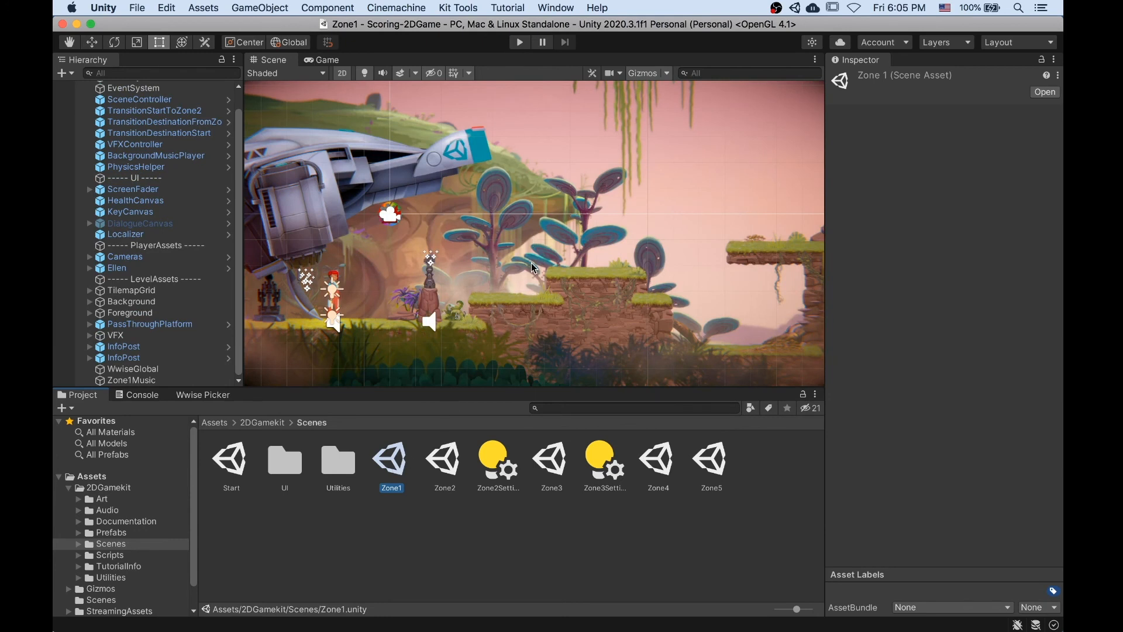
Run the game and move the character through Zone1, dropping through the platform into Zone2, to check the music change.
left_click(517, 46)
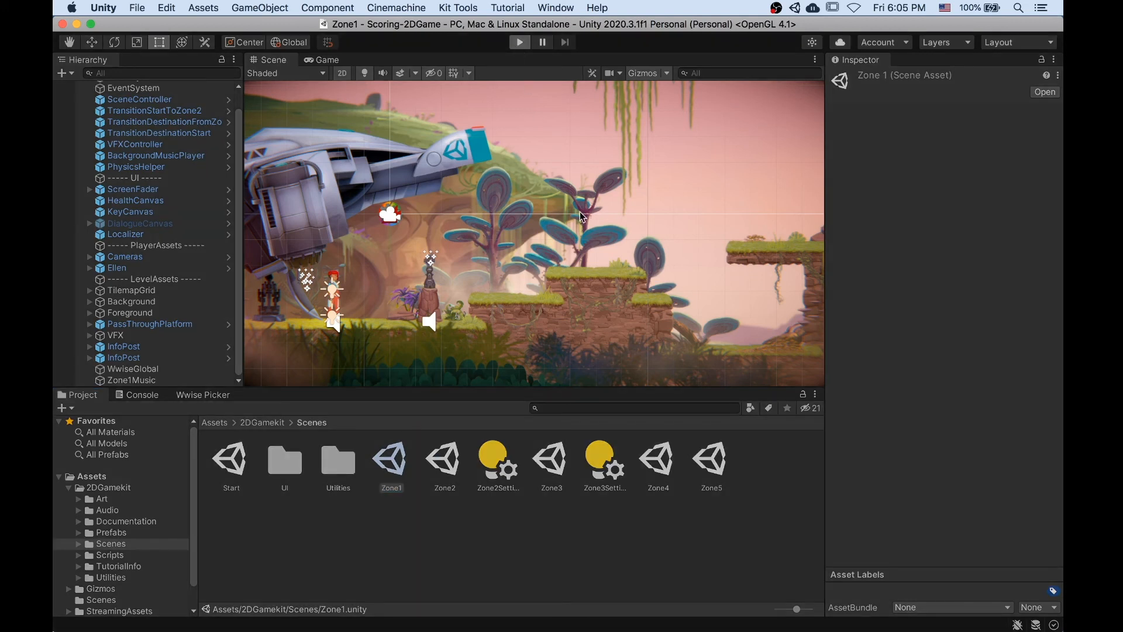
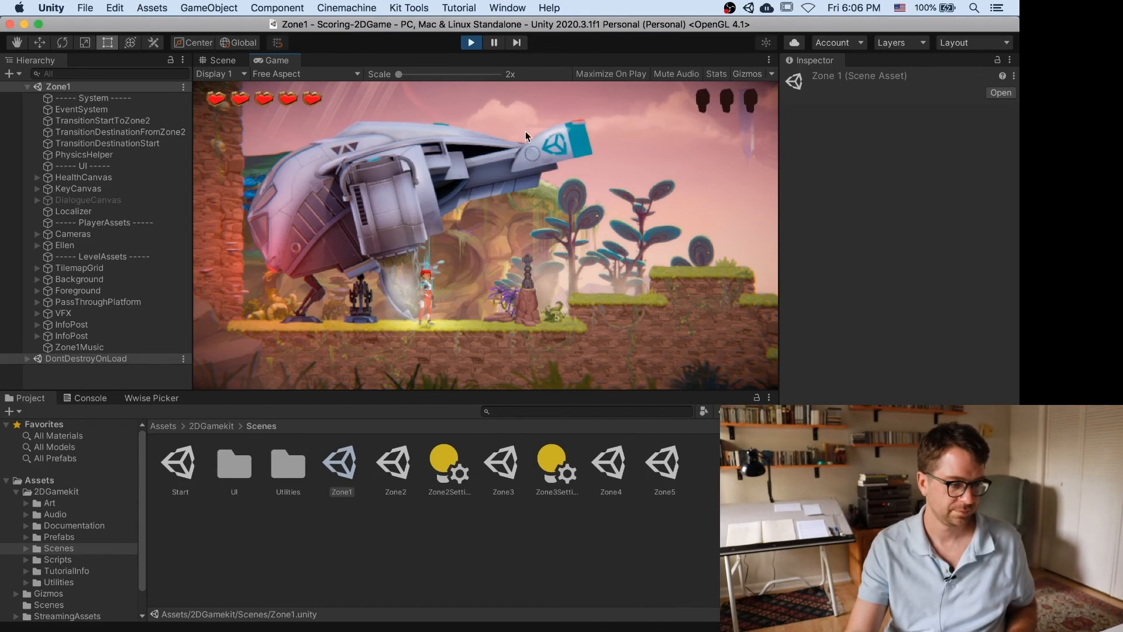
key("d")
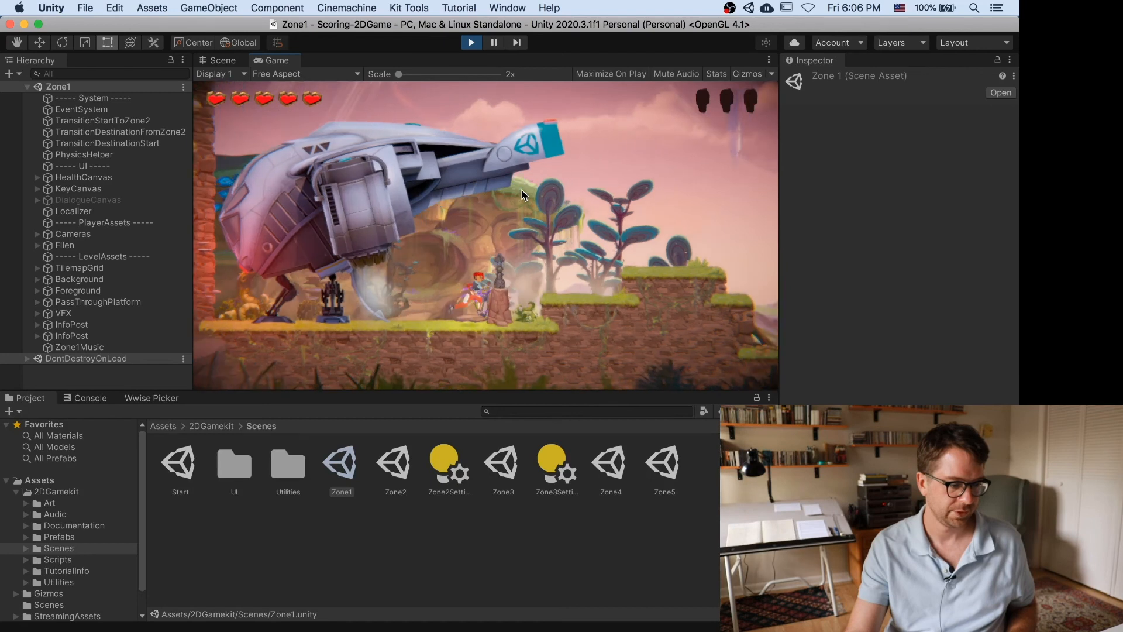
key("space")
key("space")
key("d")
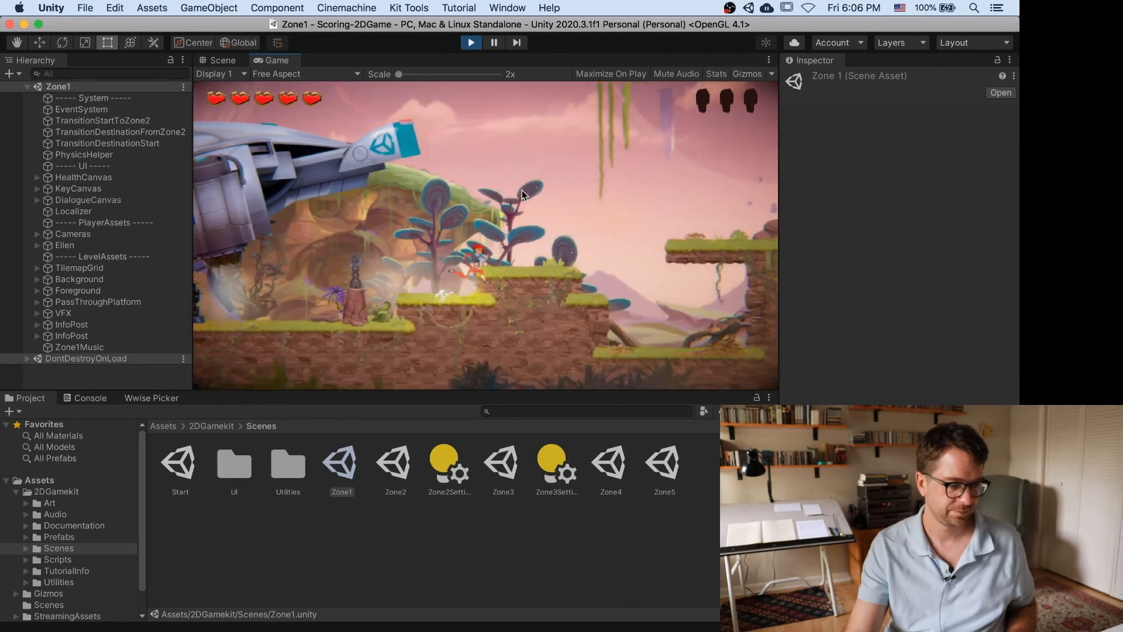
key("space")
key("space")
key("d")
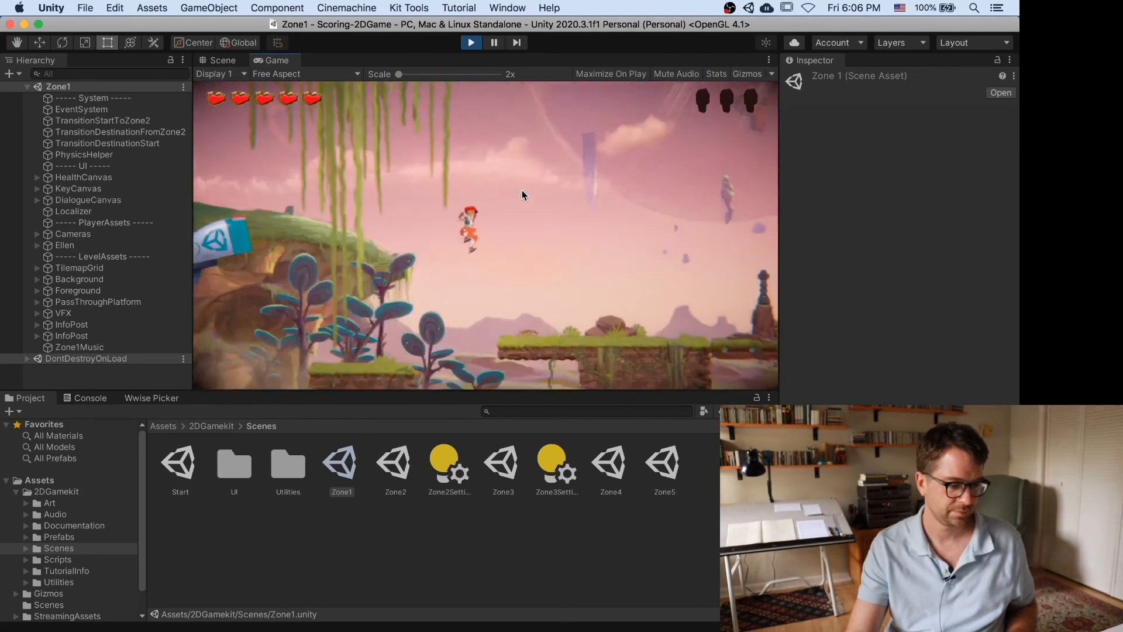
key("d")
key("d")
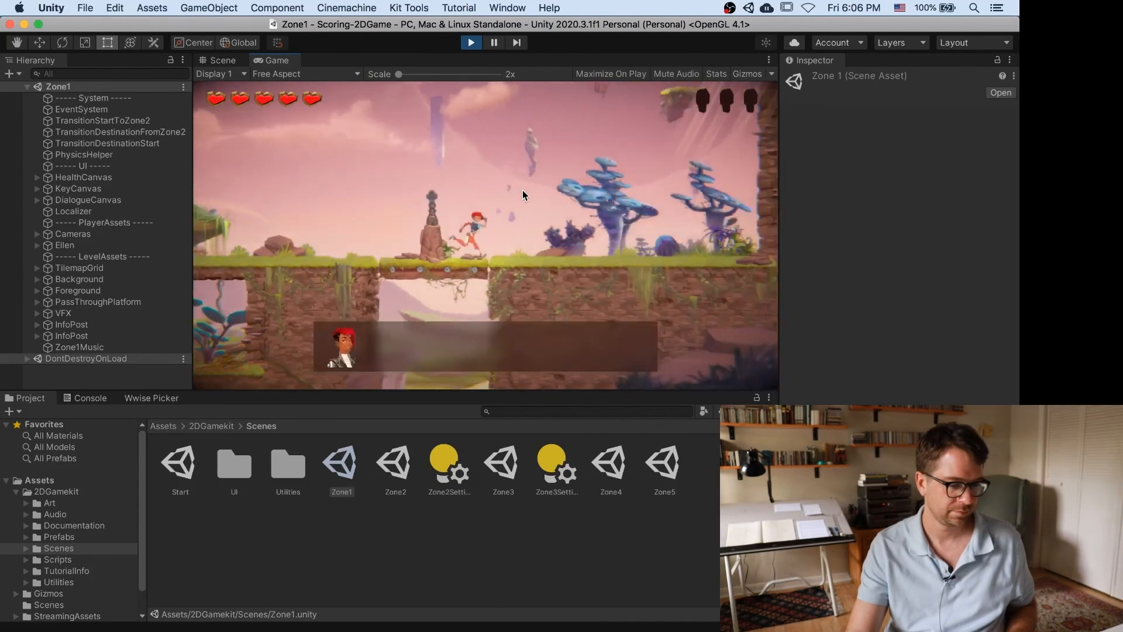
key("a")
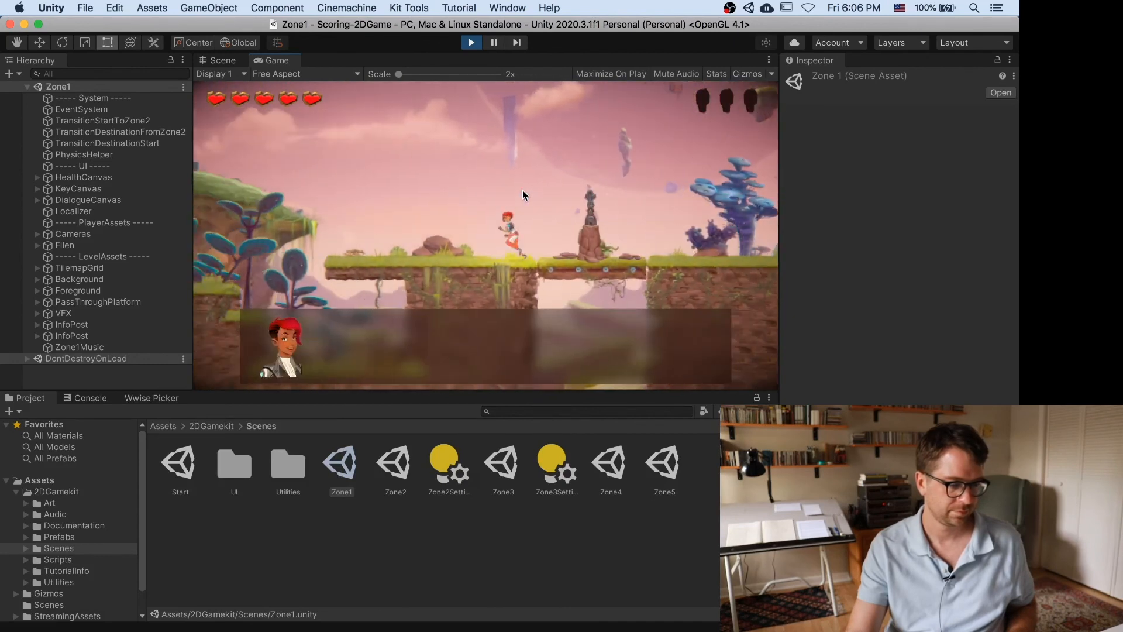
key("d")
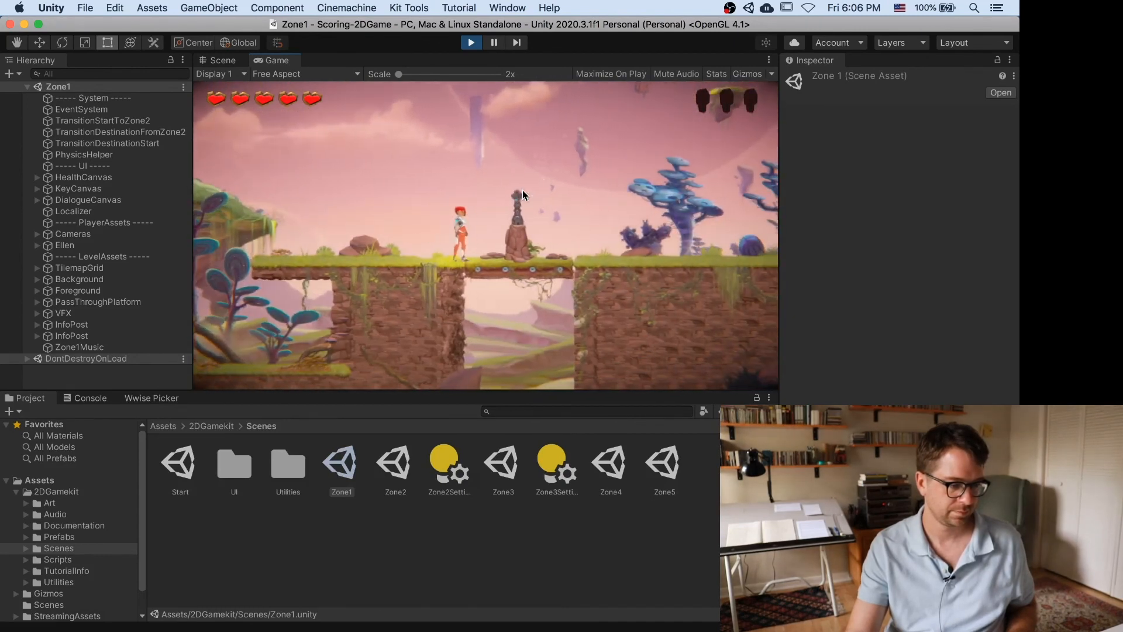
key("s+space")
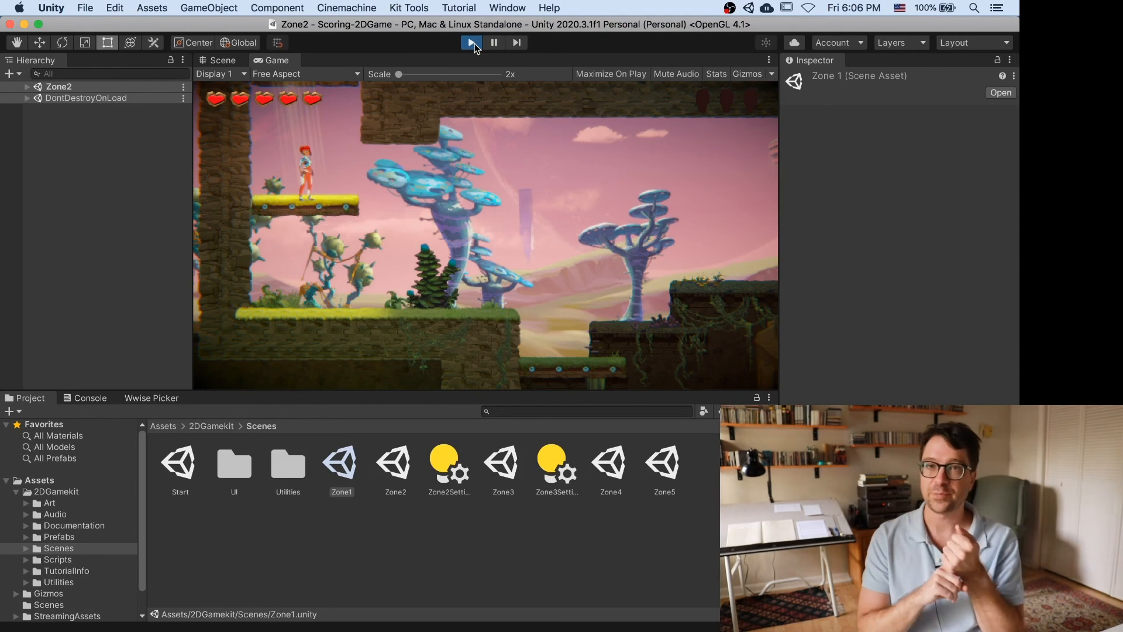
Stop the game and open the Zone3 scene from the 2DGamekit Scenes folder.
left_click(472, 43)
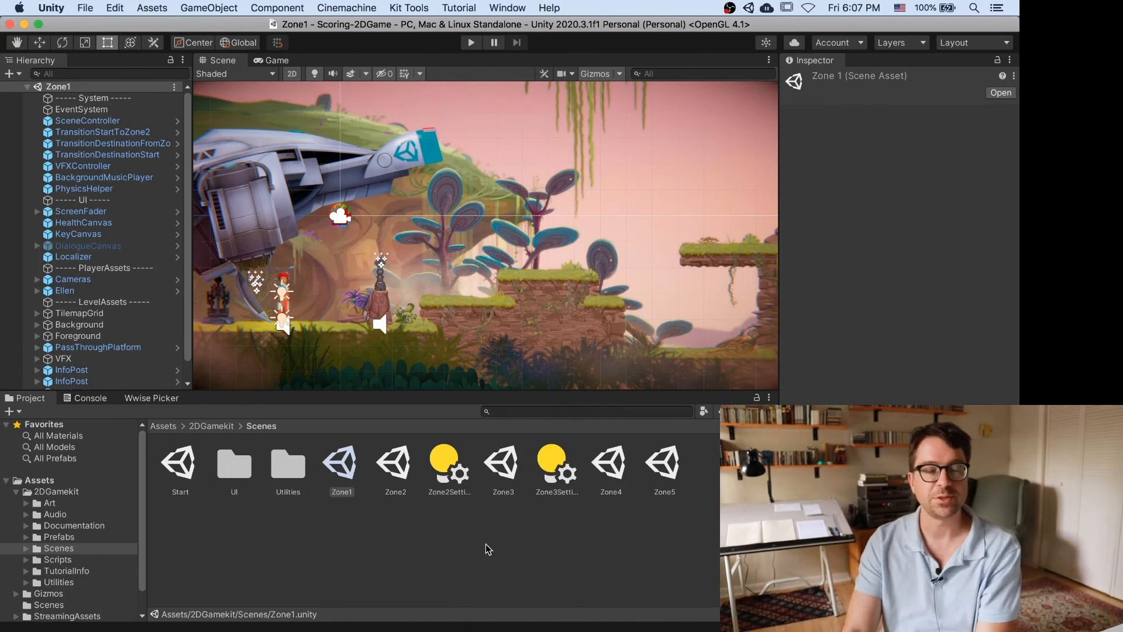
double_click(503, 465)
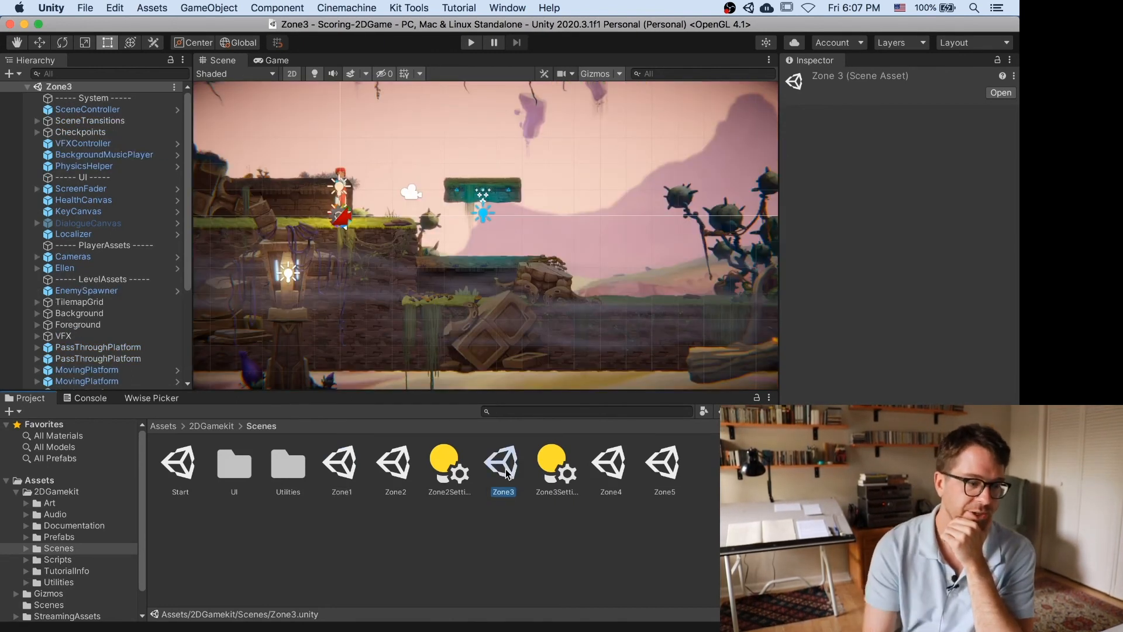
Disable the Audio Listener component on Ellen's AudioListener child object in the Zone3 scene.
mouse_move(275, 574)
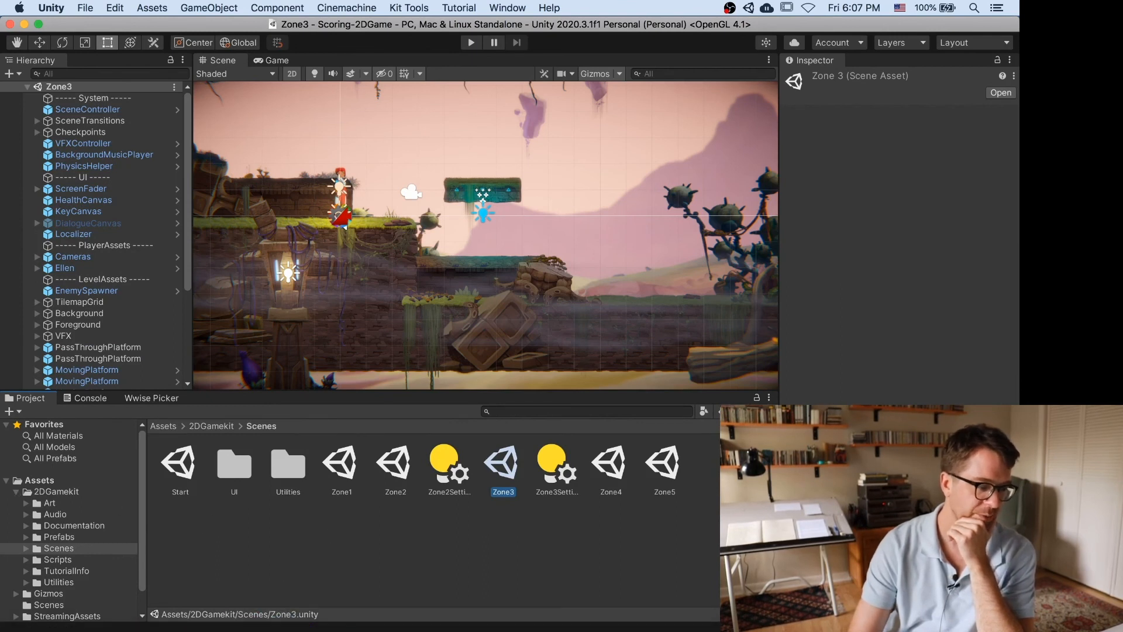
mouse_move(548, 622)
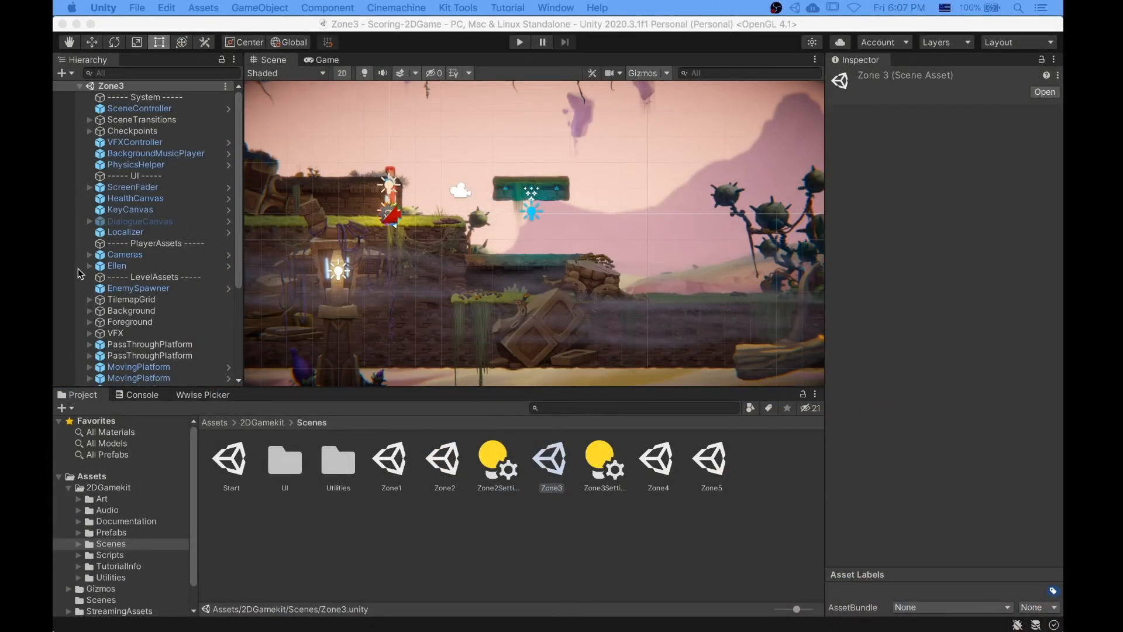
left_click(141, 268)
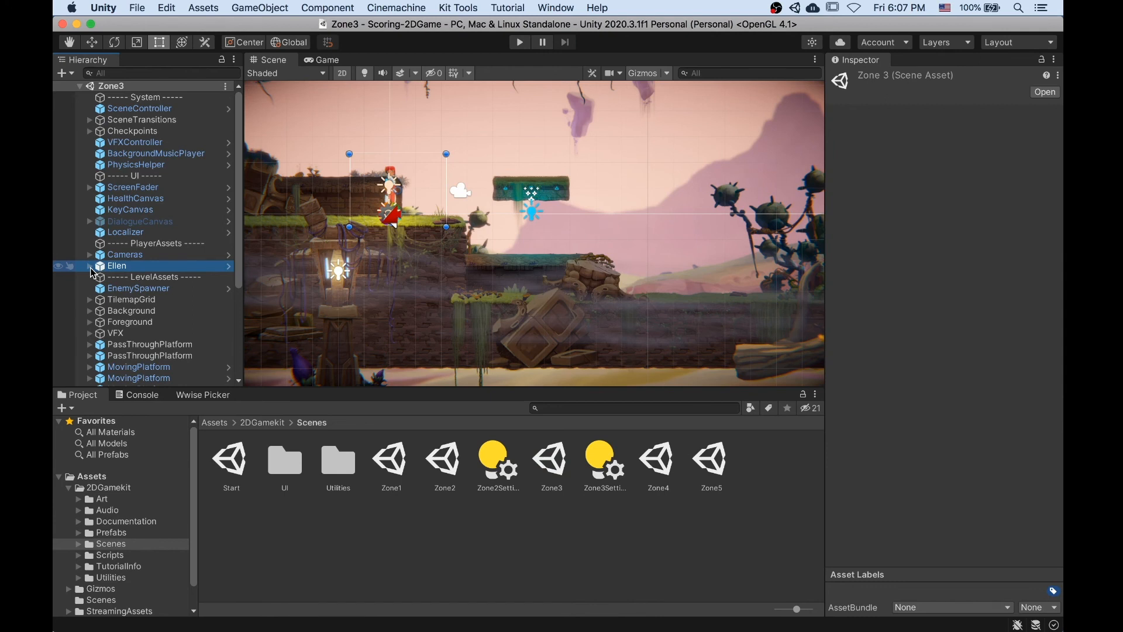
left_click(89, 267)
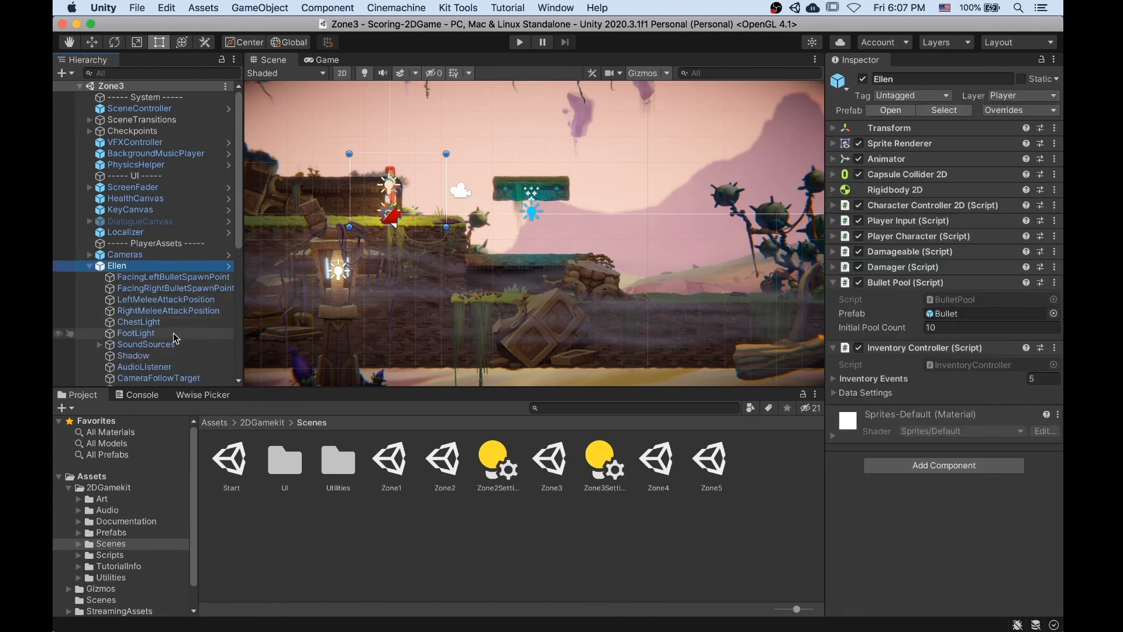
scroll(175, 338, "down", 2)
left_click(179, 349)
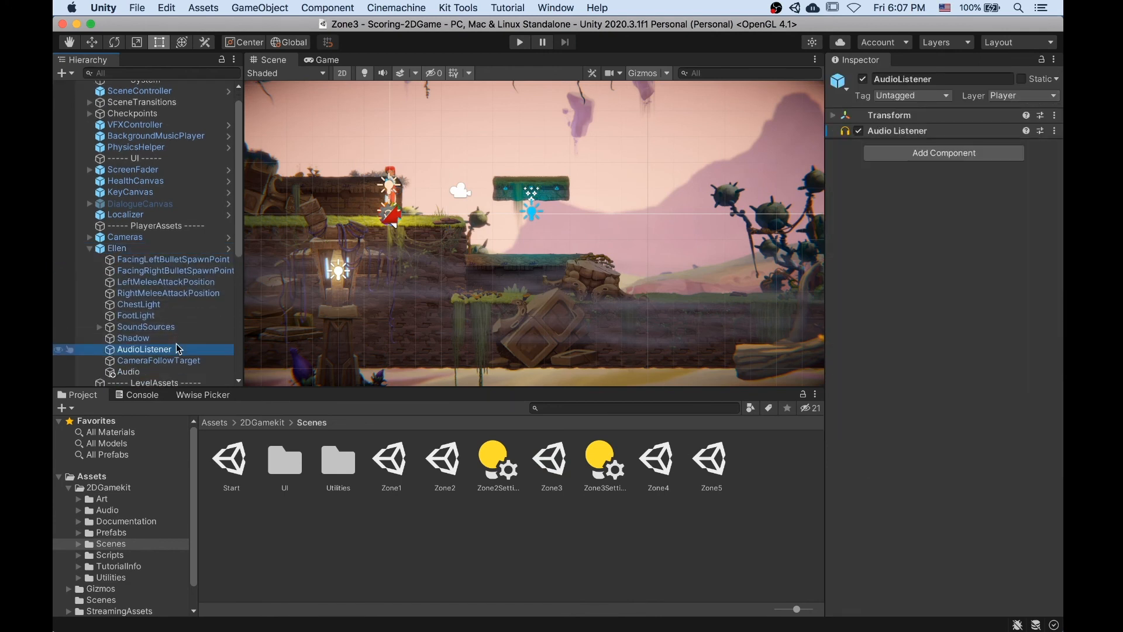
left_click(859, 131)
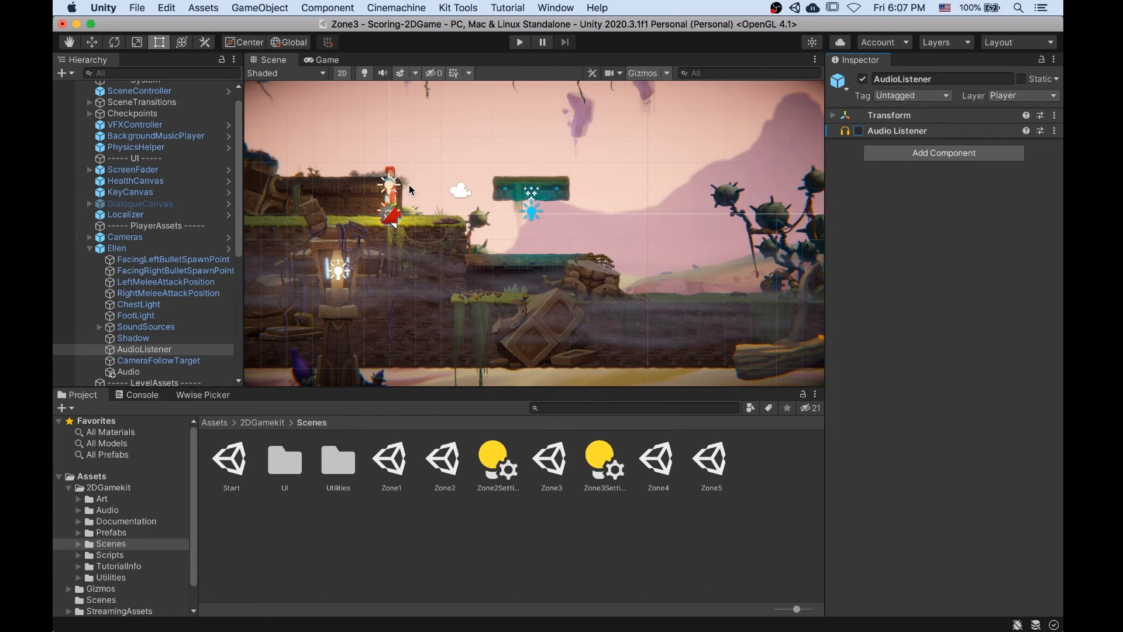
left_click(152, 249)
left_click(169, 350)
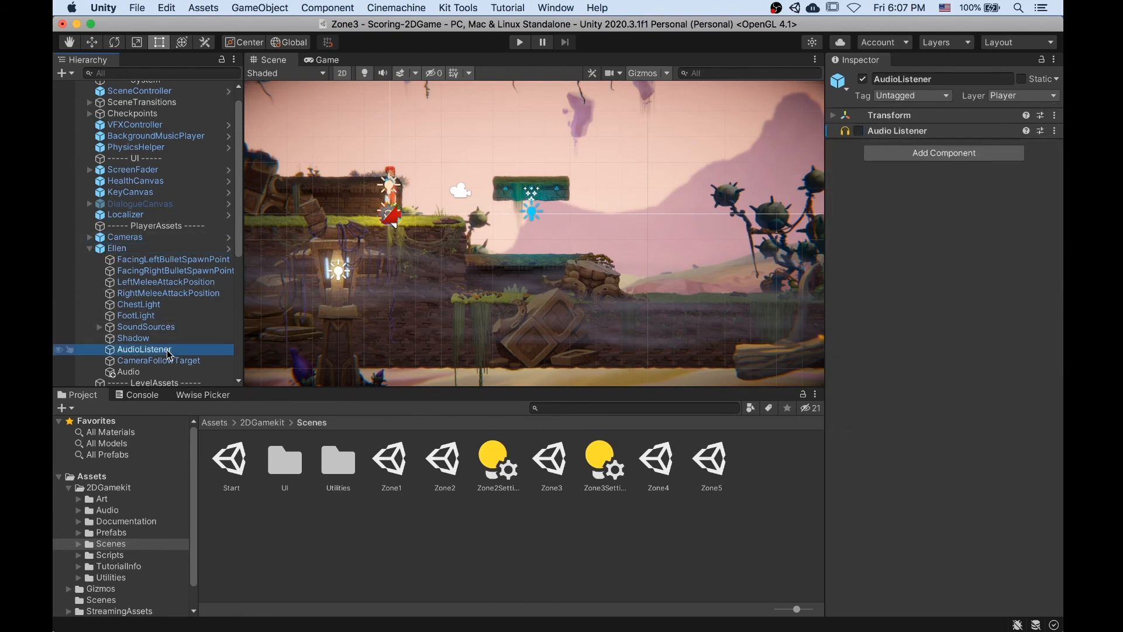
left_click(861, 131)
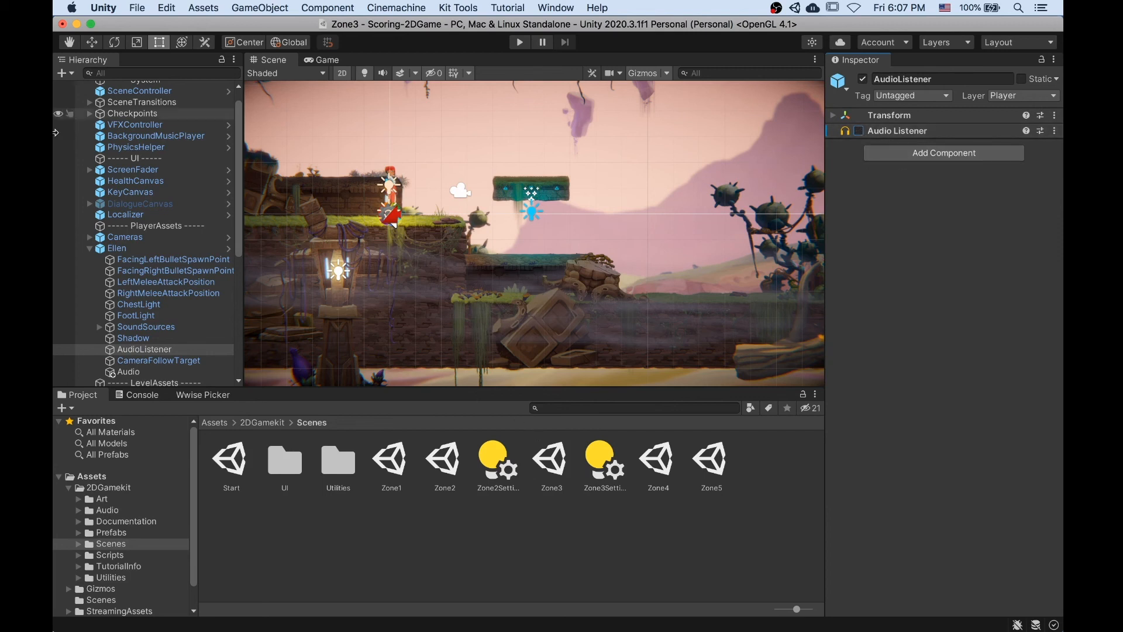
left_click(90, 248)
Create an empty game object in the Zone3 scene and enter Zone3Music as its name.
scroll(136, 288, "down", 5)
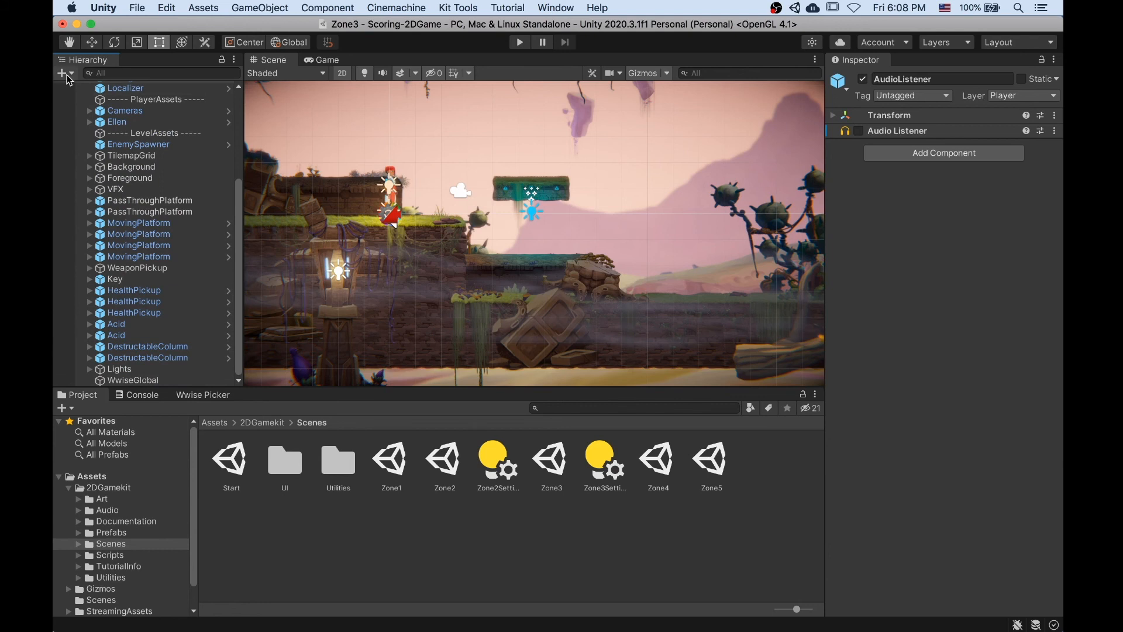
left_click(64, 73)
left_click(88, 85)
left_click(926, 78)
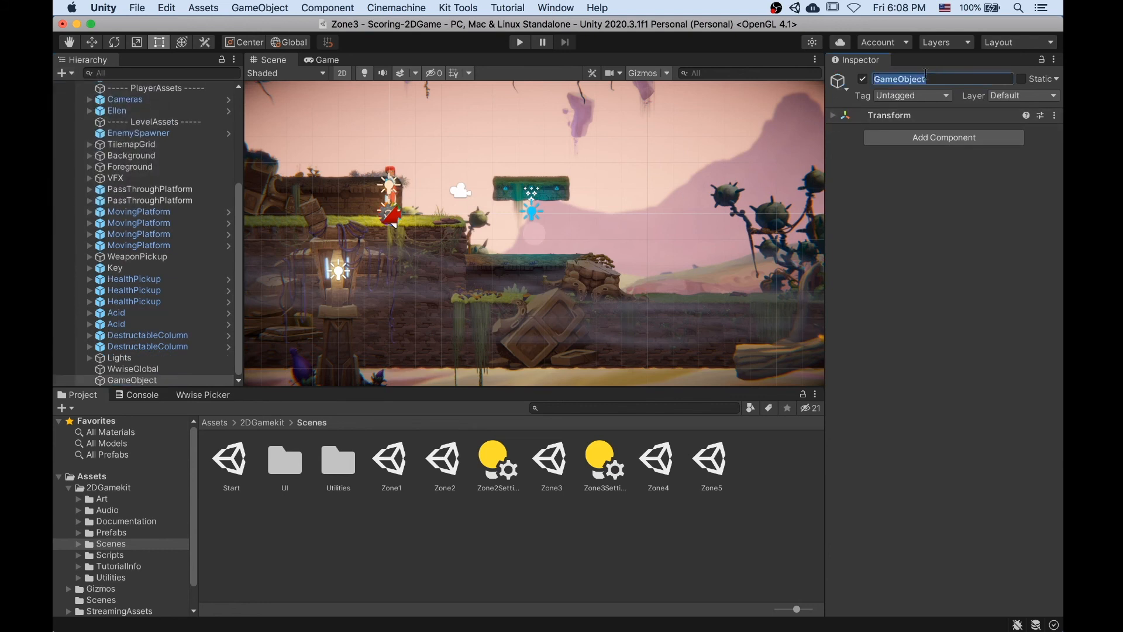
type("Zone3Music")
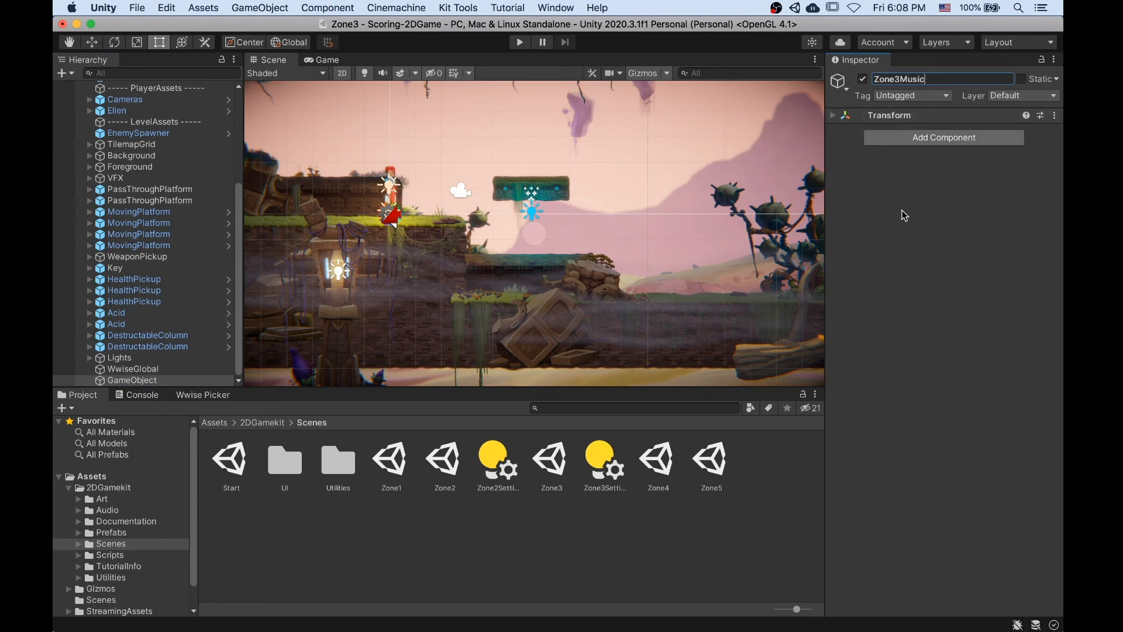
Add an AkAmbient component to the new music object.
key("super+shift+a")
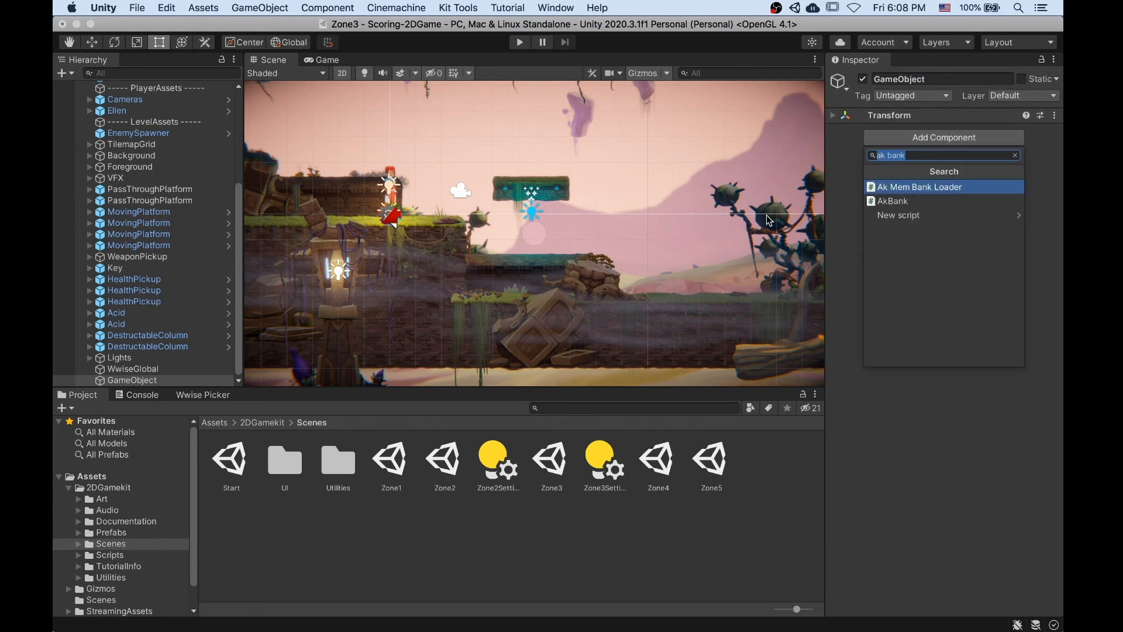
type("ak mab")
key("BackSpace")
key("BackSpace")
key("BackSpace")
key("BackSpace")
type("am")
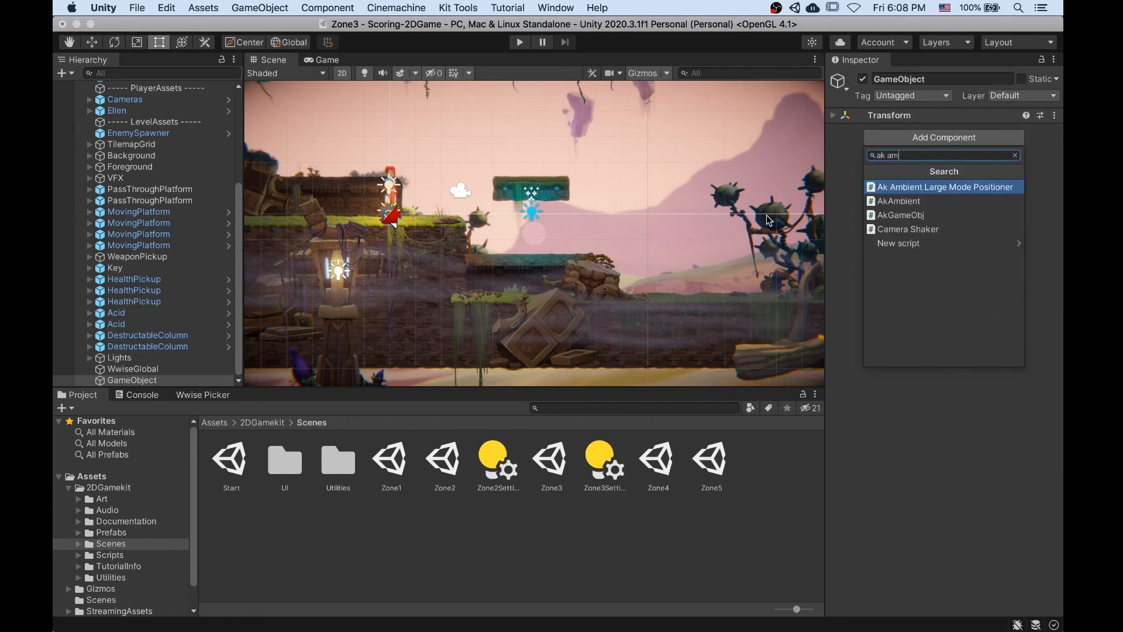
key("Down")
key("Return")
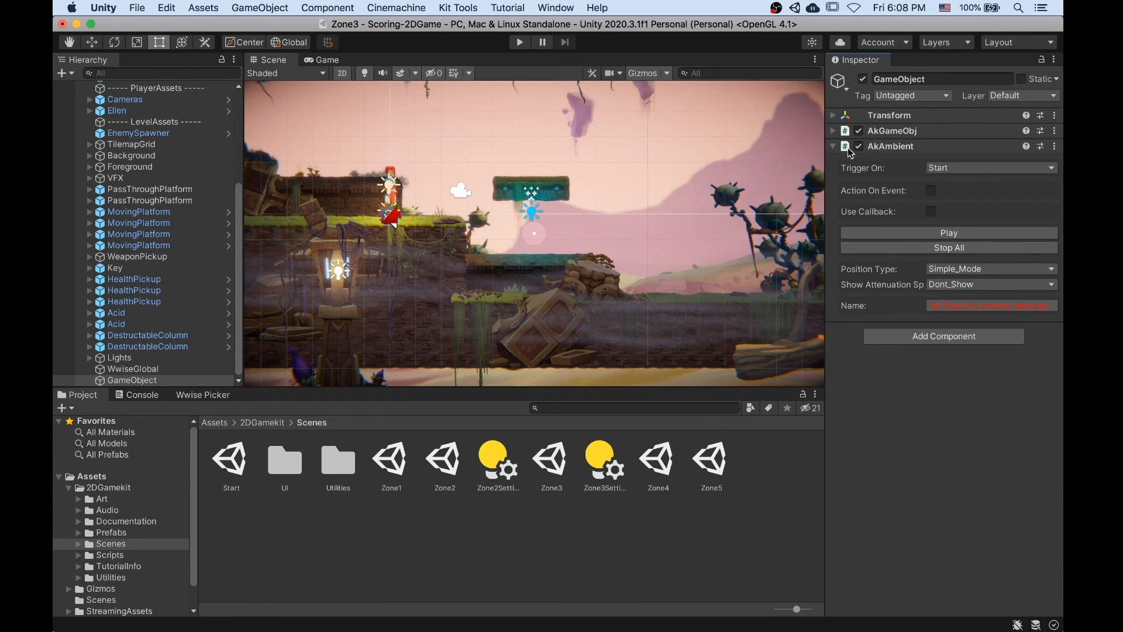
Turn off Environment Aware on the music object's AkGameObj component.
left_click(833, 131)
left_click(930, 171)
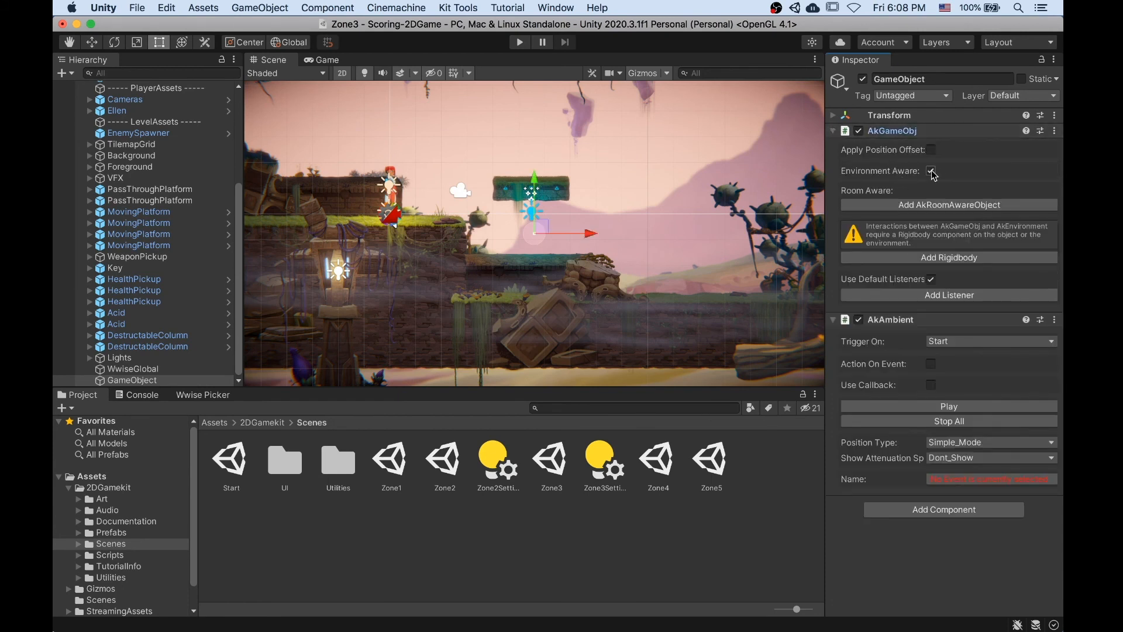
left_click(834, 132)
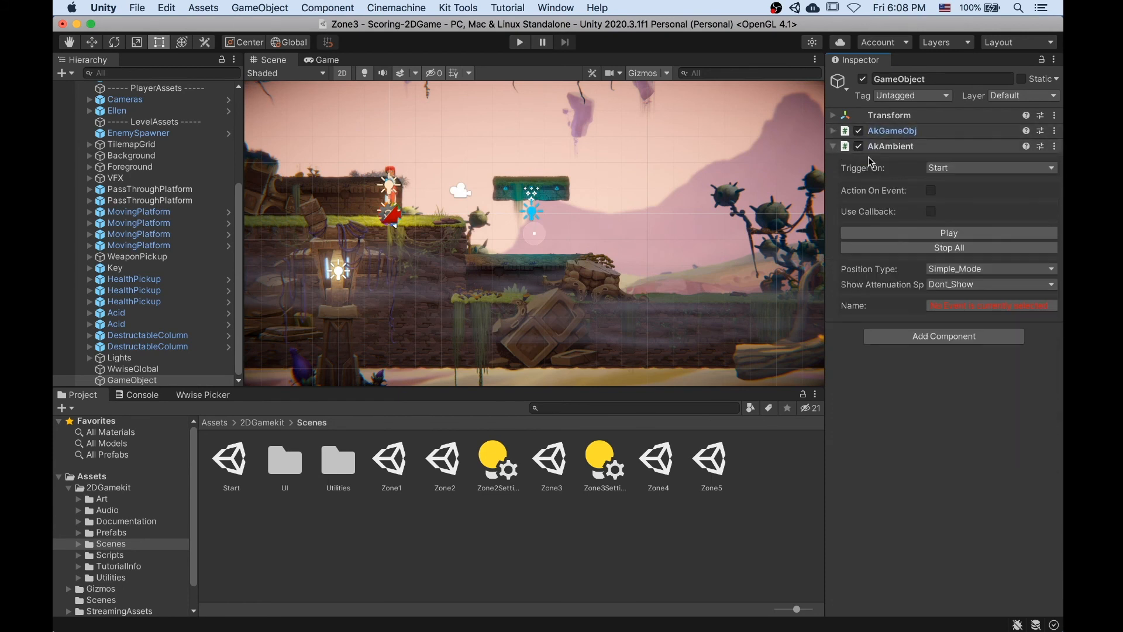
Assign the Zone3 event to the AkAmbient component.
left_click(968, 307)
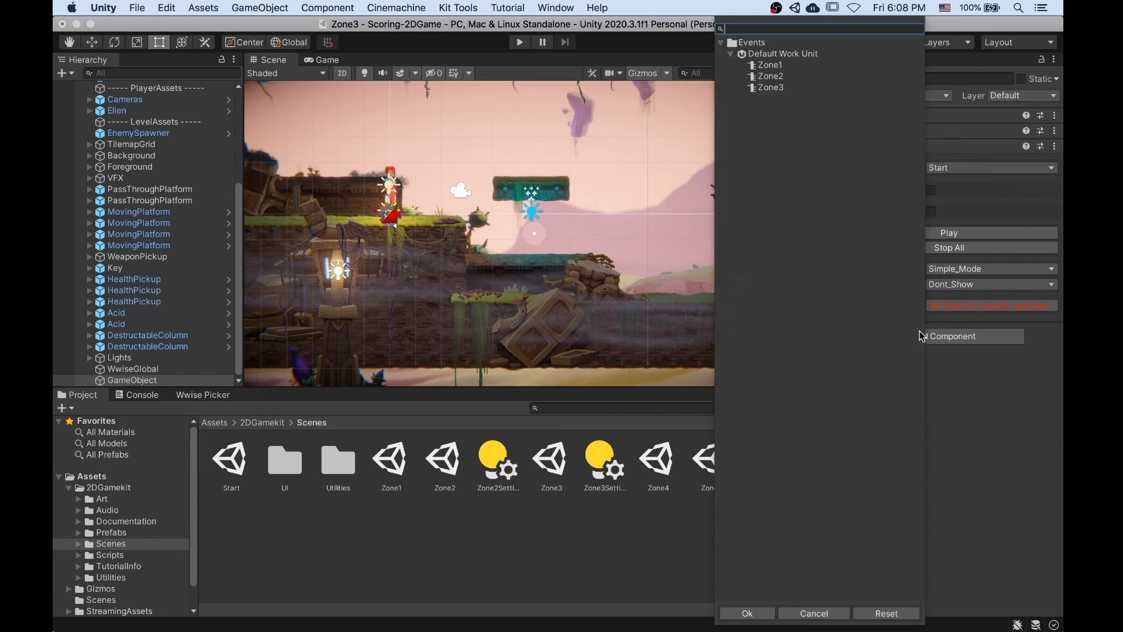
left_click(772, 88)
left_click(746, 612)
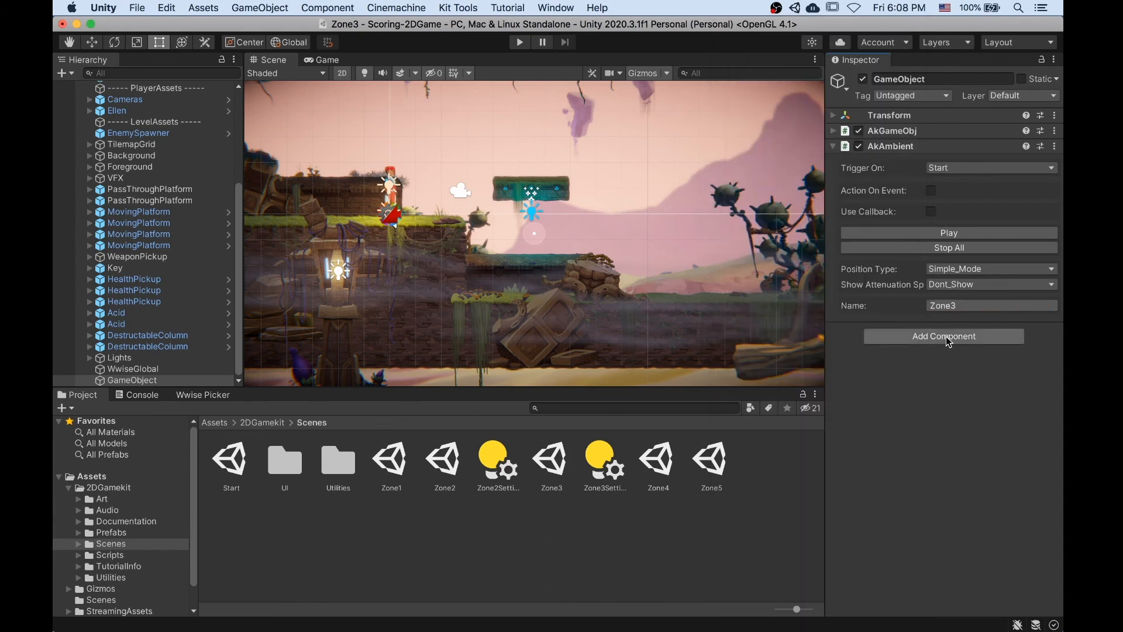
Add an AkBank component to the music object and choose the Zone3 SoundBank for it.
key("super+shift+a")
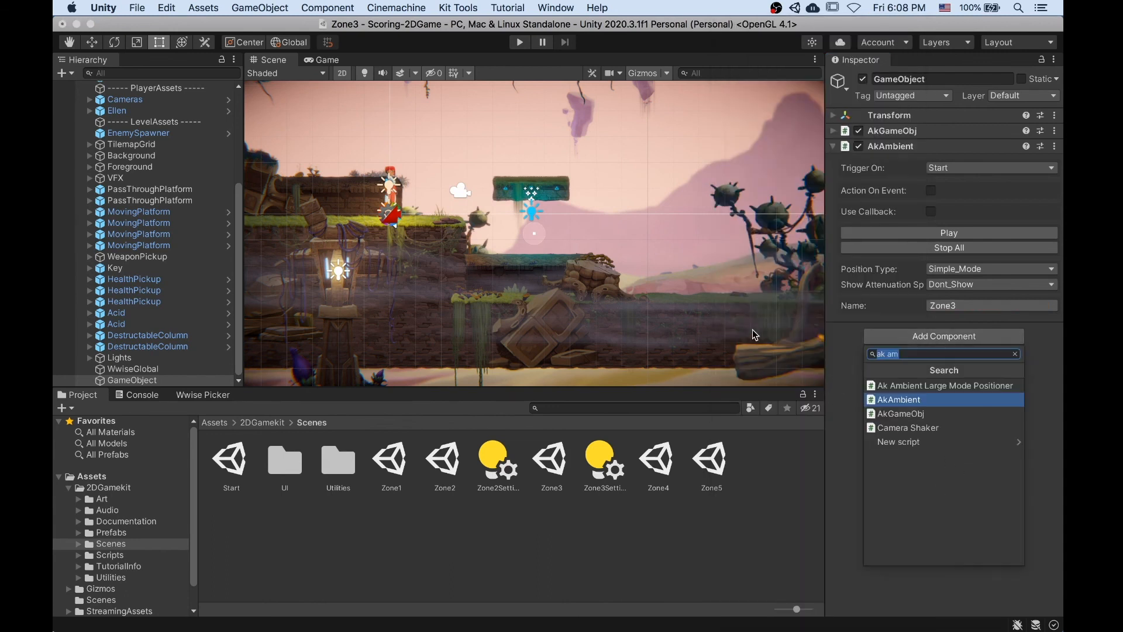
type("ak bank")
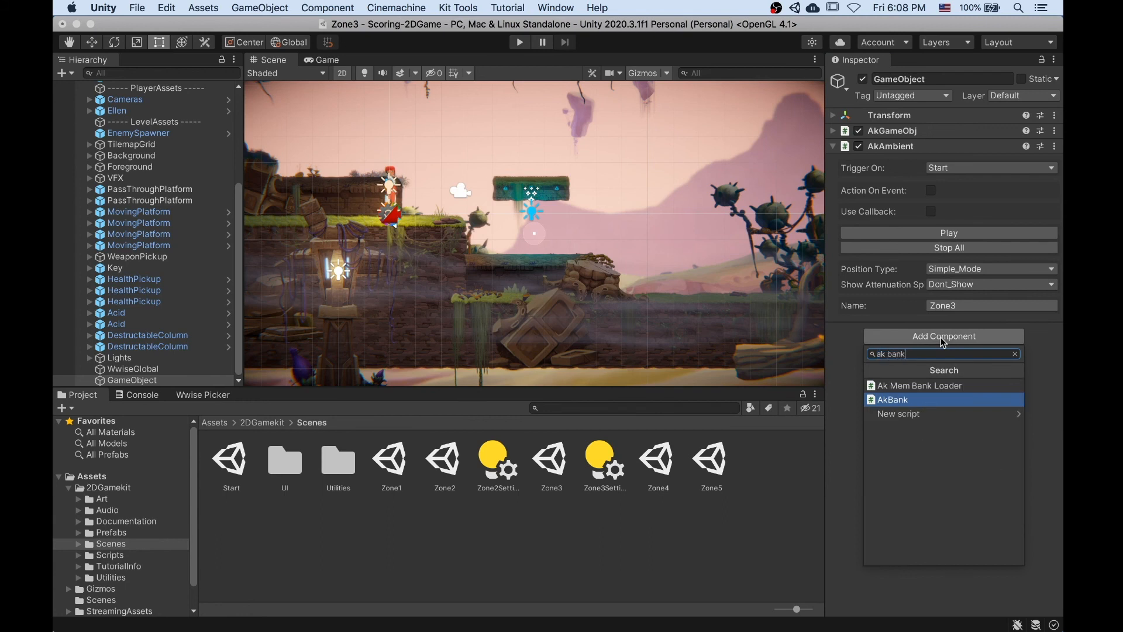
key("Return")
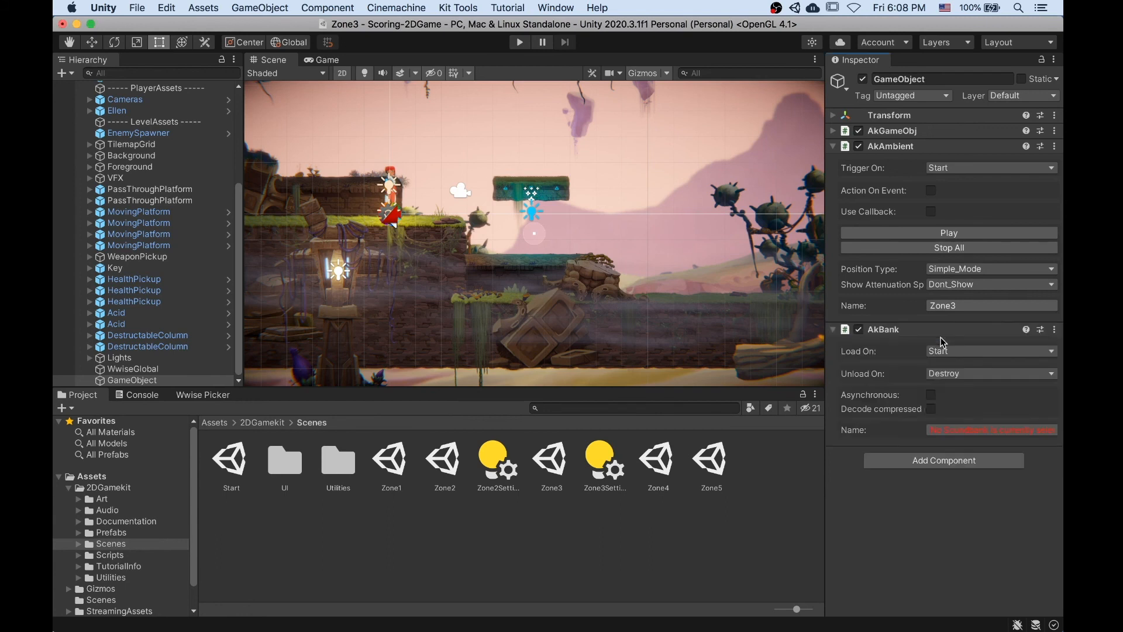
left_click(982, 431)
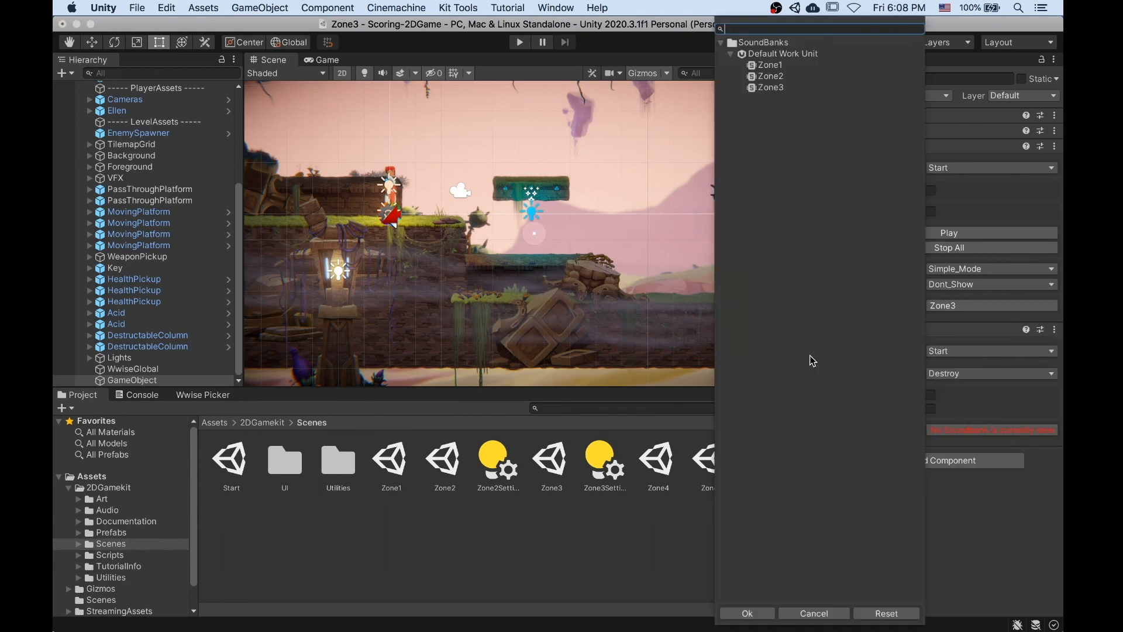
left_click(776, 89)
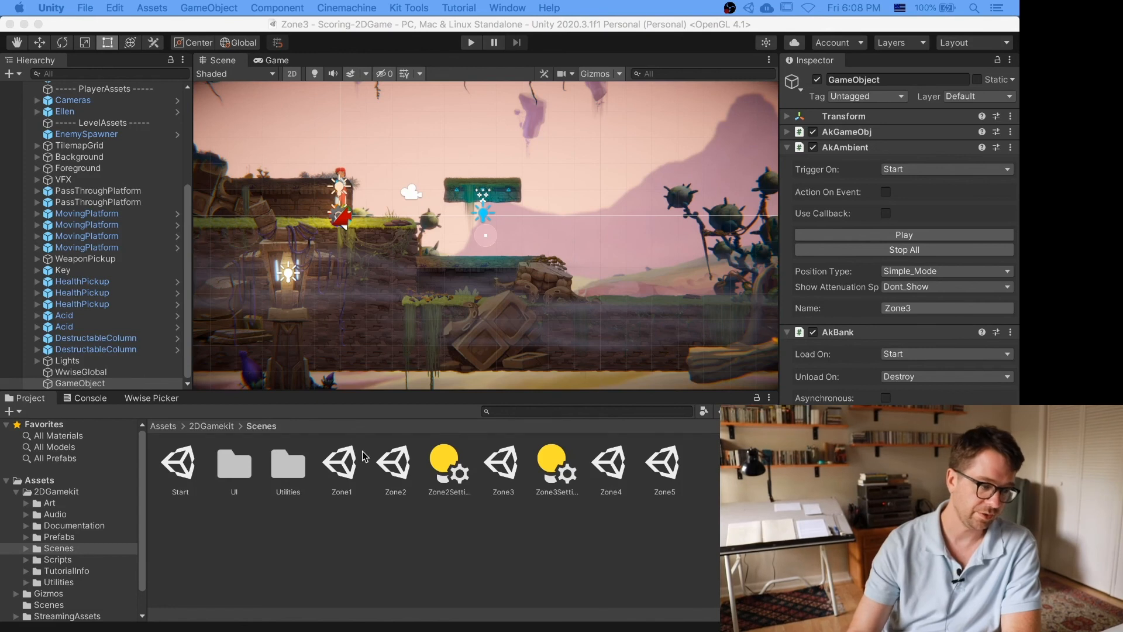
Play the game from the Start scene's main menu and inspect that scene's BackgroundMusicPlayer object.
double_click(347, 489)
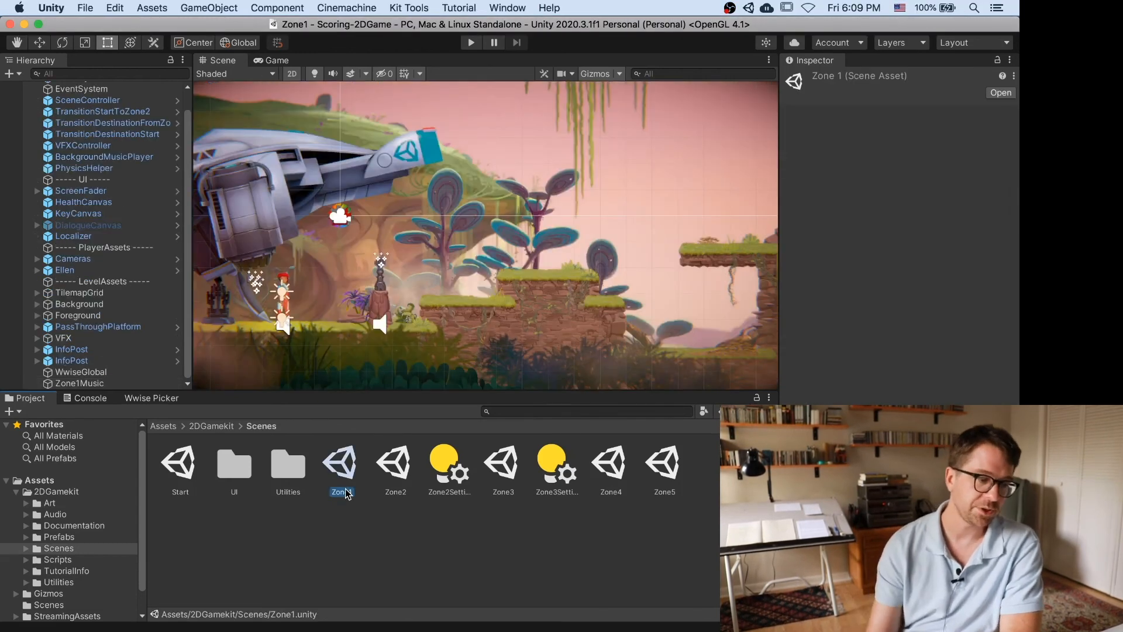
double_click(175, 468)
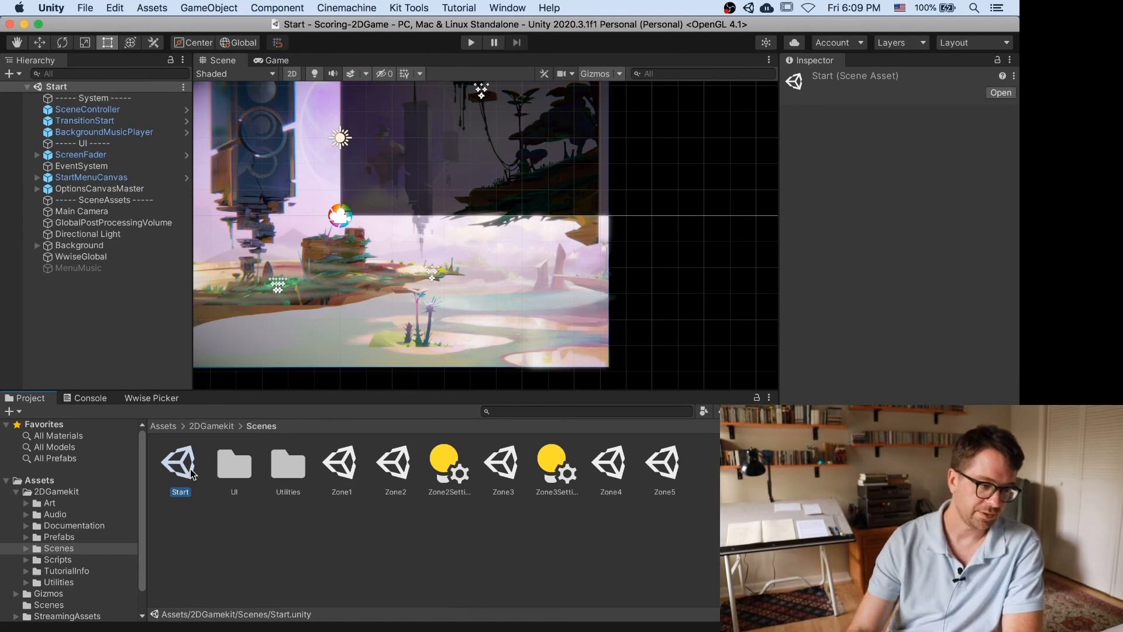
left_click(471, 45)
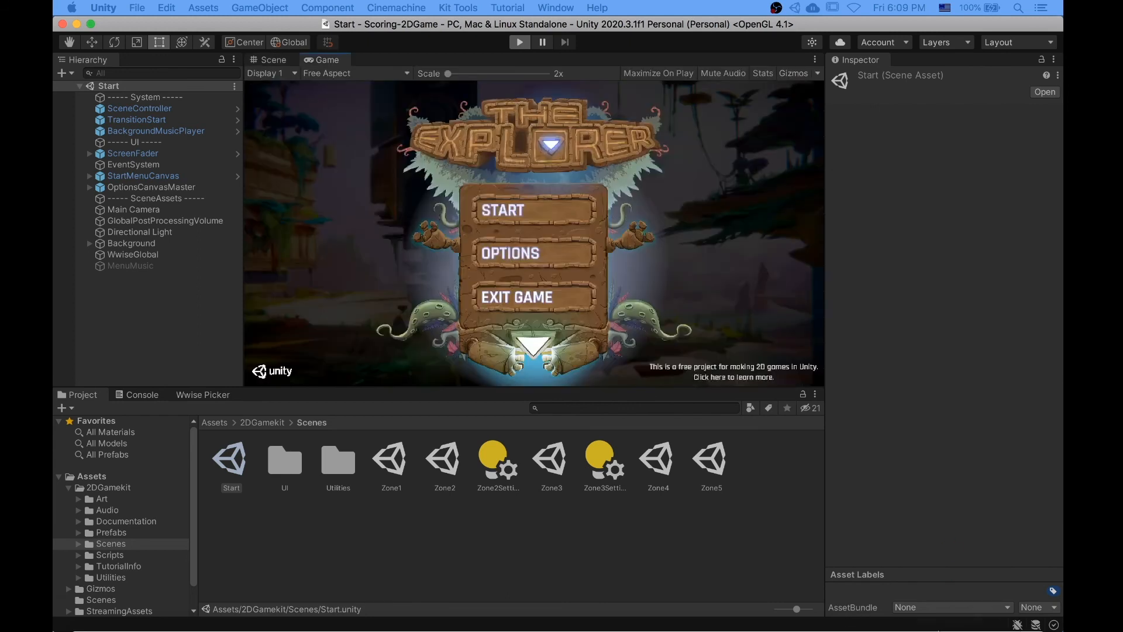
left_click(526, 214)
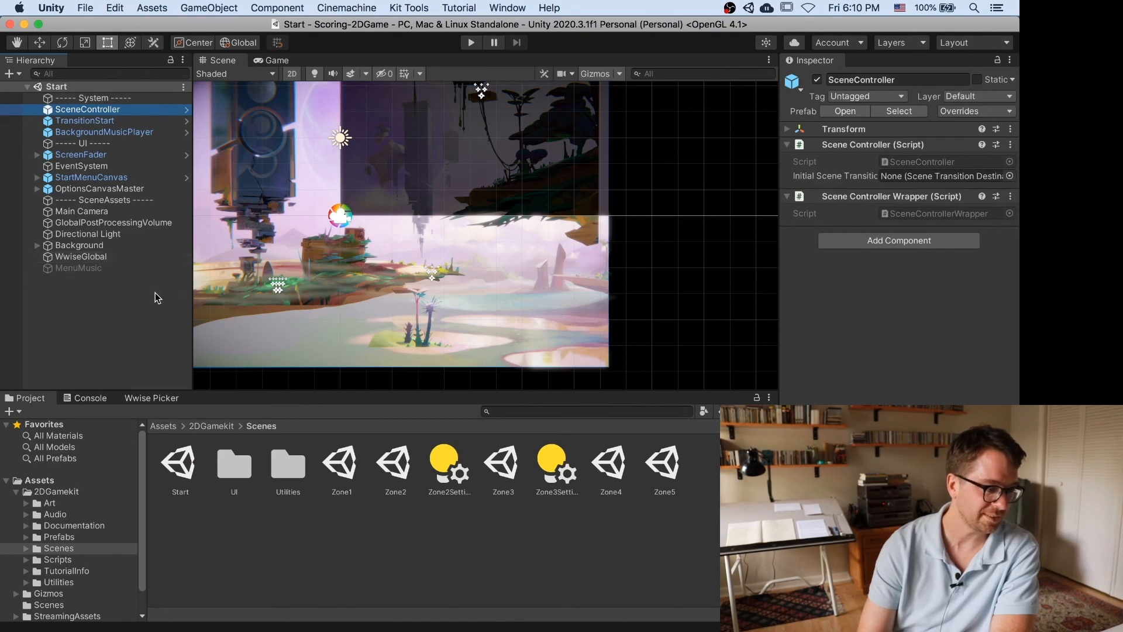
left_click(179, 132)
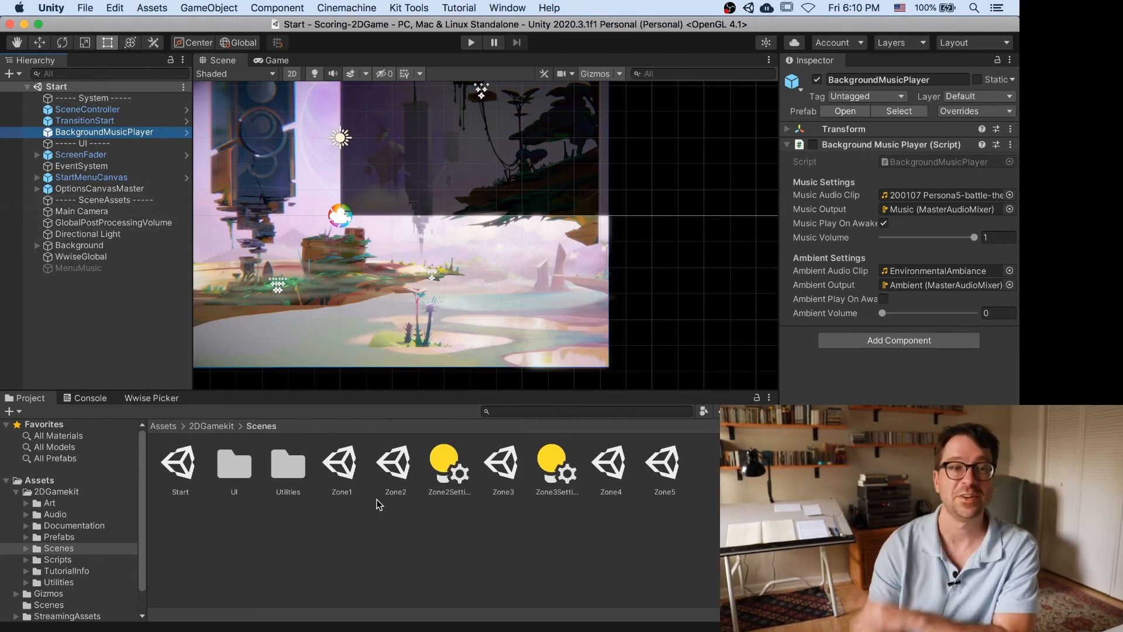
Open the Zone1 scene, check that its Zone1Music object is in the scene, and start play mode.
double_click(353, 479)
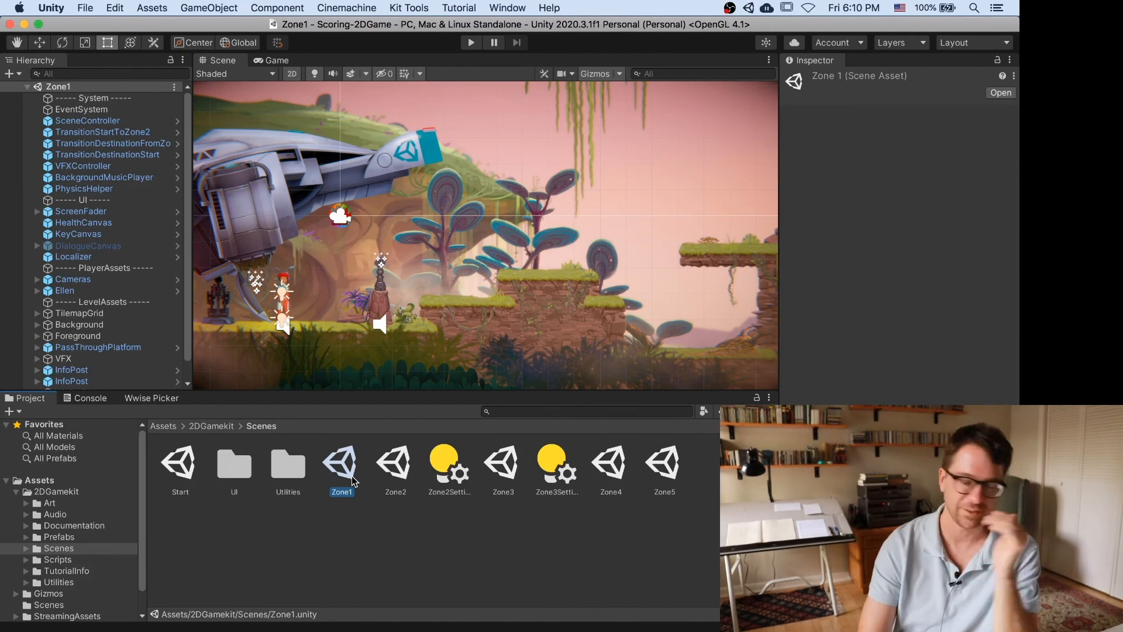
scroll(133, 380, "down", 2)
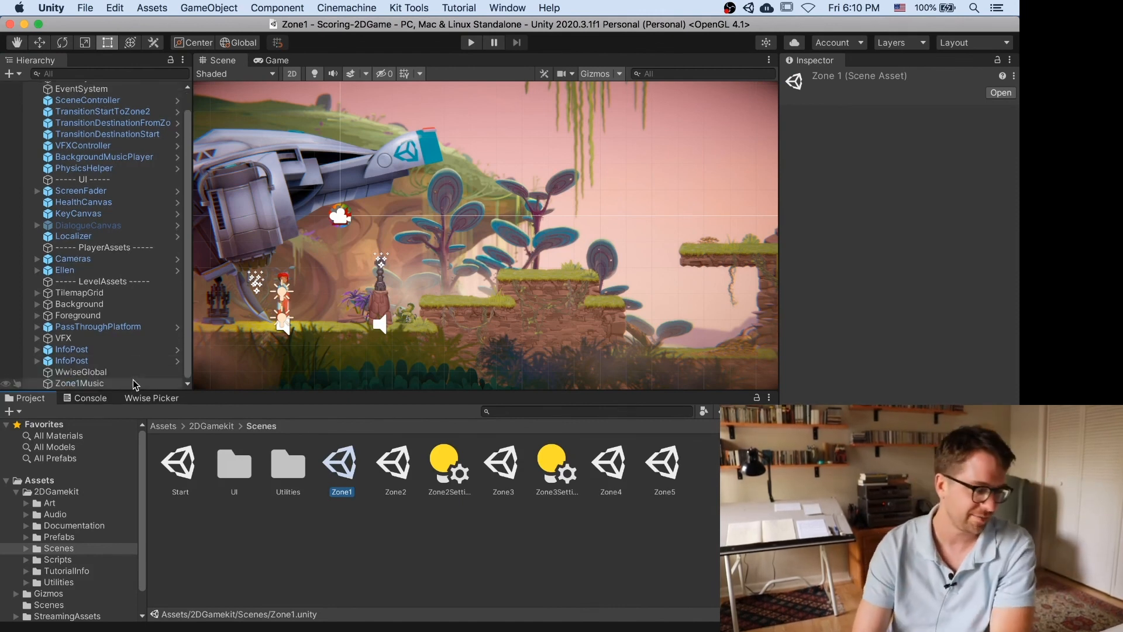
left_click(469, 43)
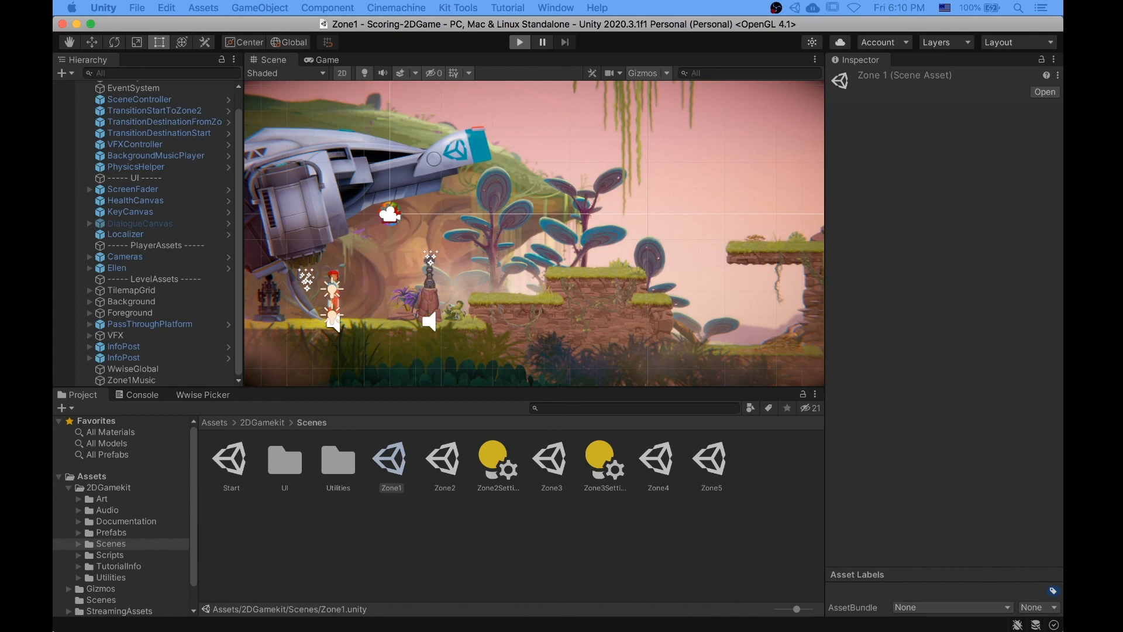
key("super+p")
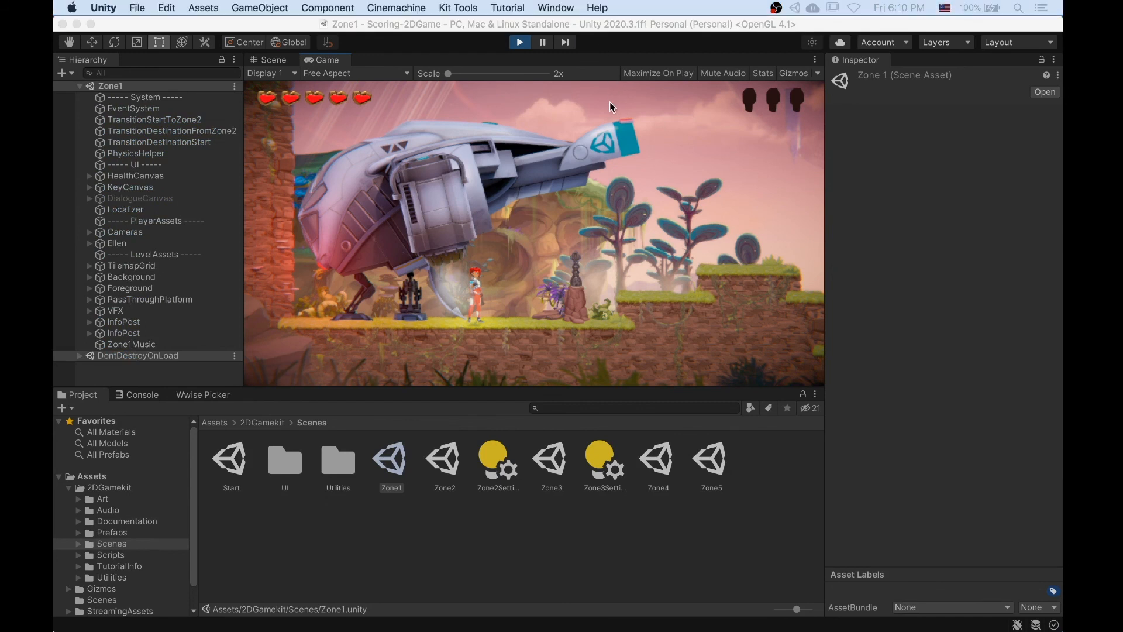
Play Ellen through Zone1, over the pass-through platform and down into Zone2, to test the music transition.
left_click(587, 172)
key("d")
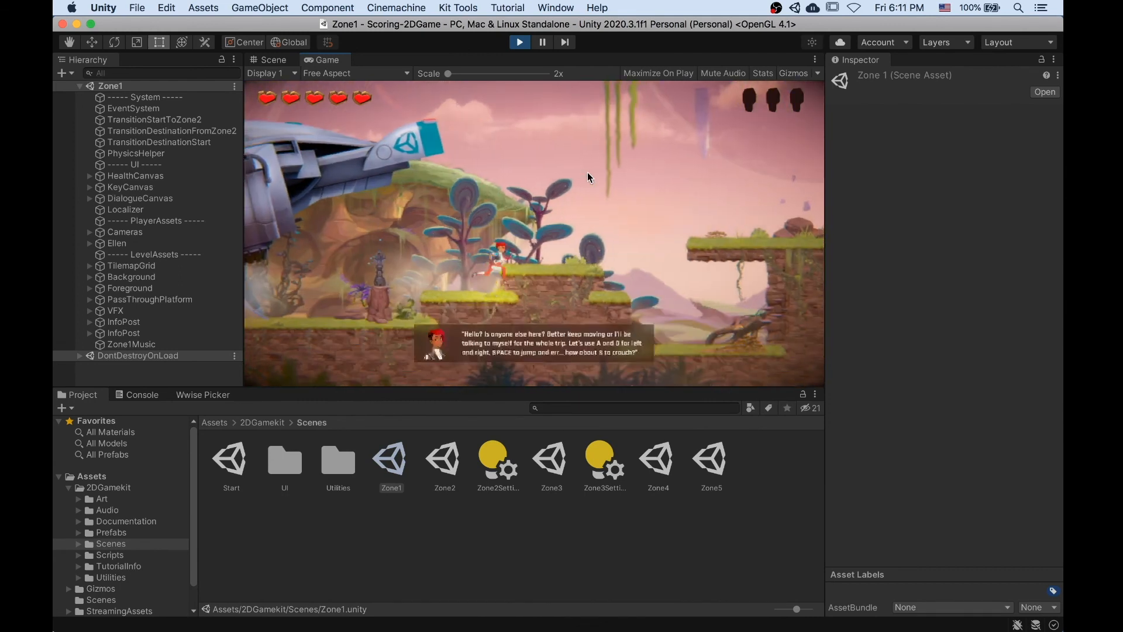
key("space")
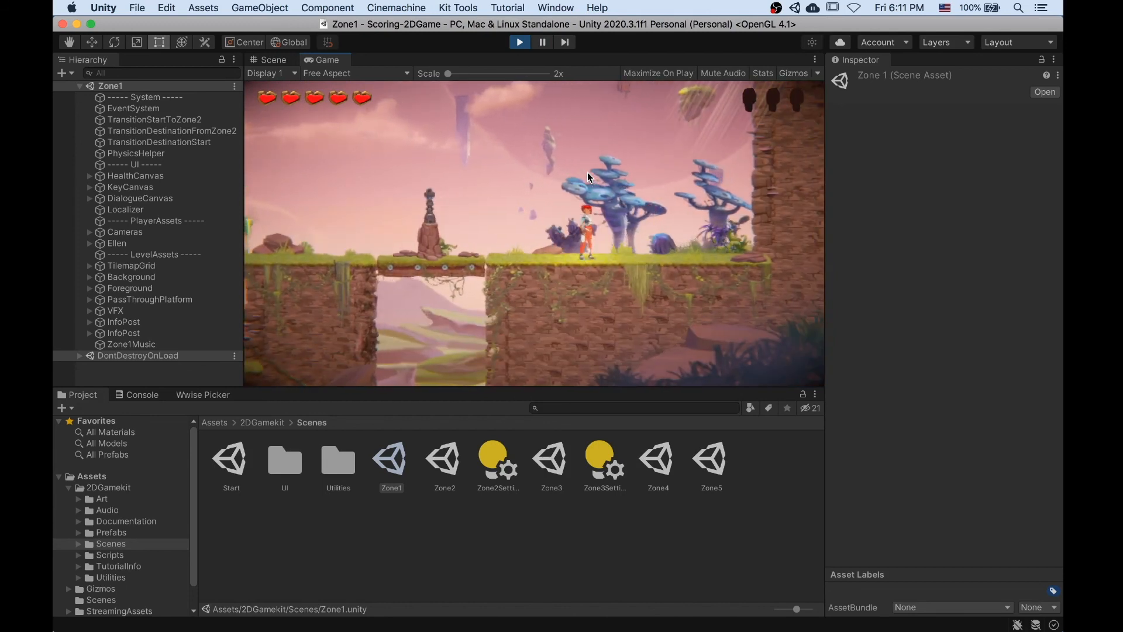
key("a")
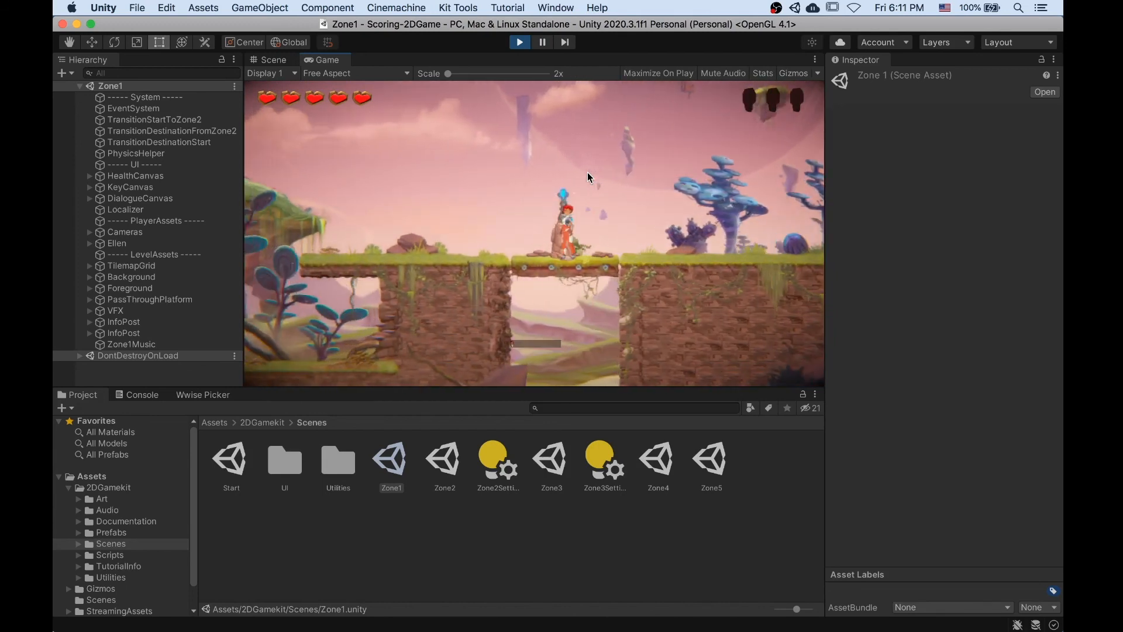
key("d")
key("d")
key("d")
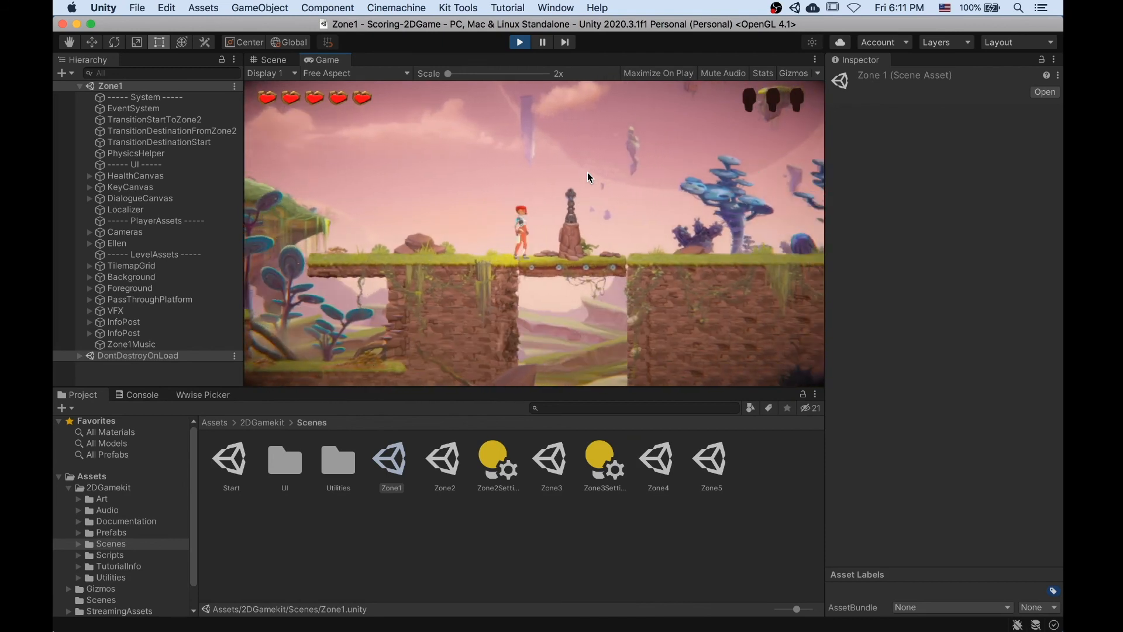
key("d")
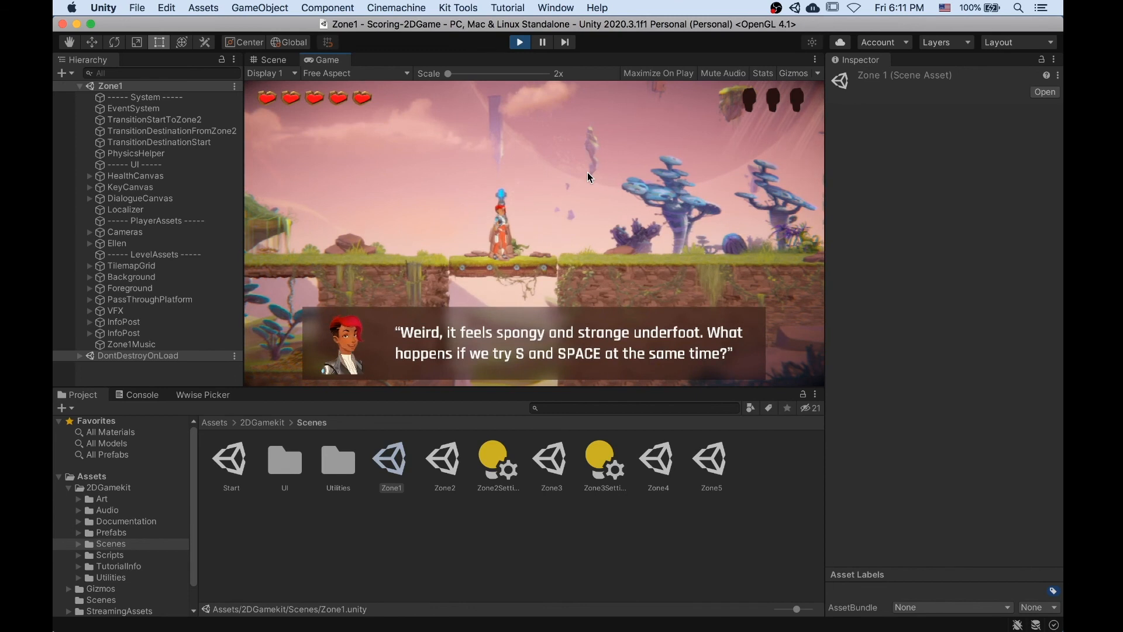
key("space")
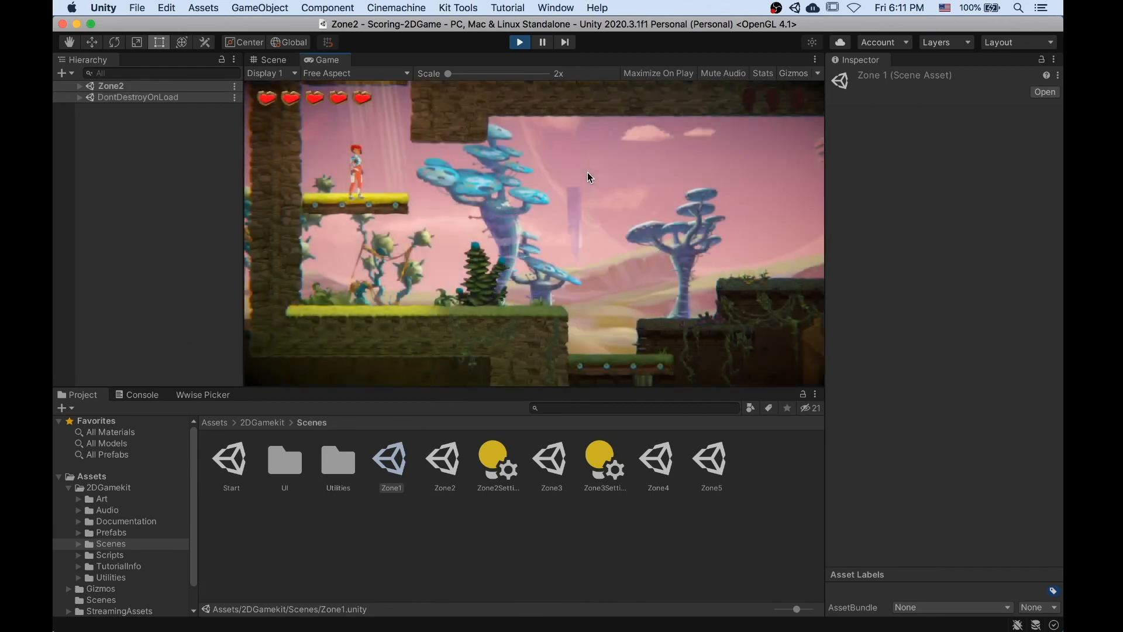
Play through Zone2, collecting the key item on the temple pedestal, and continue into Zone3 to test its music.
key("d")
key("space")
key("space")
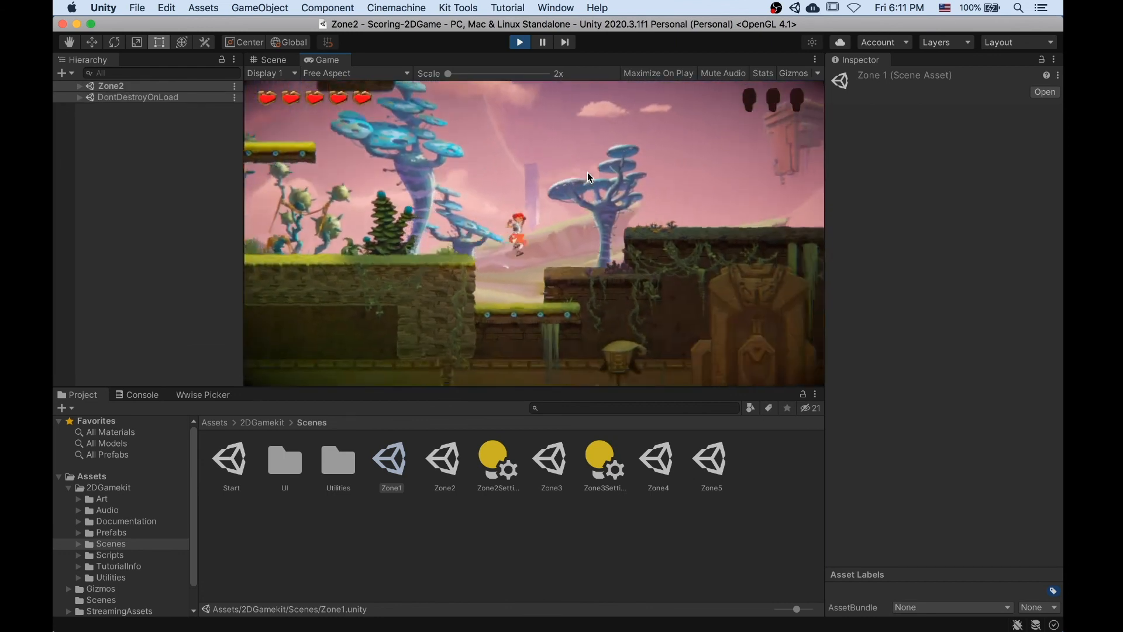
key("d")
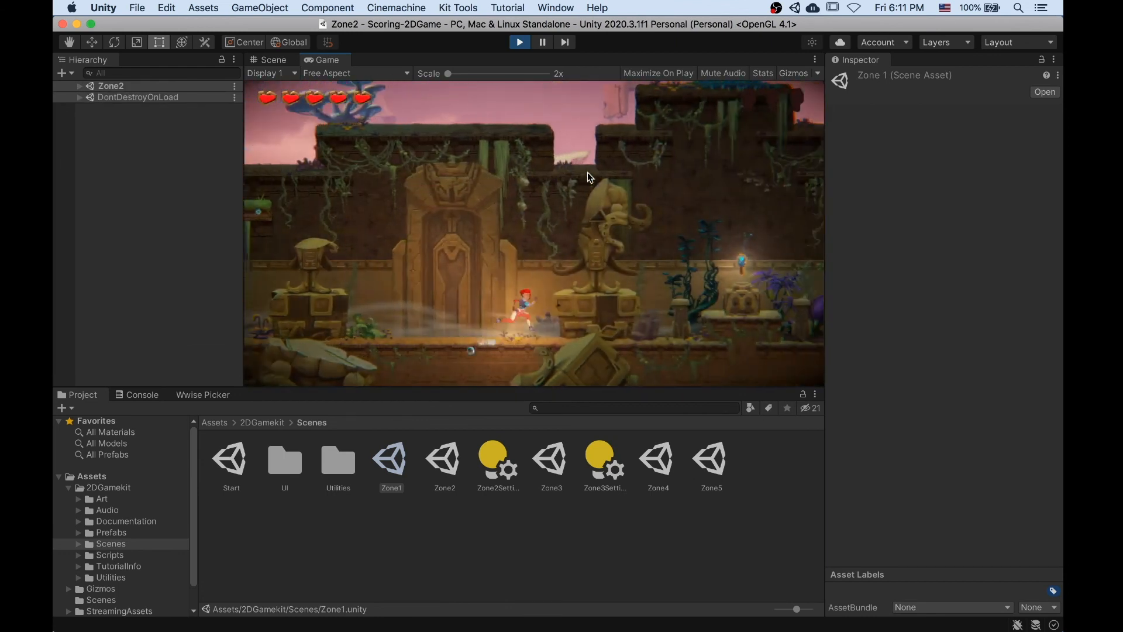
key("space")
key("d")
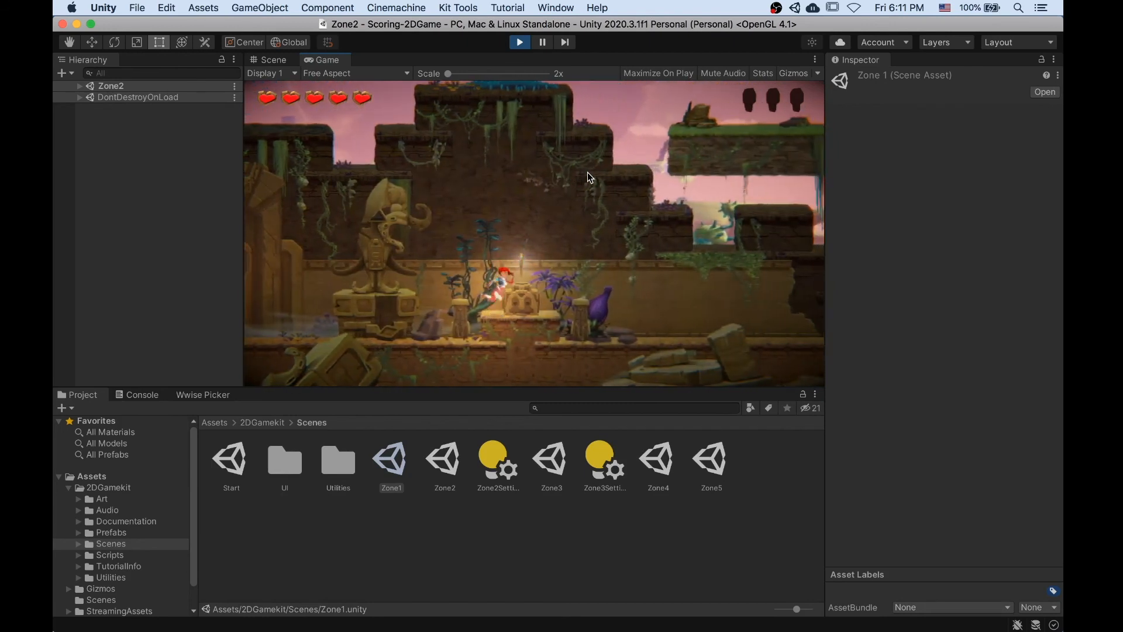
key("d")
key("space")
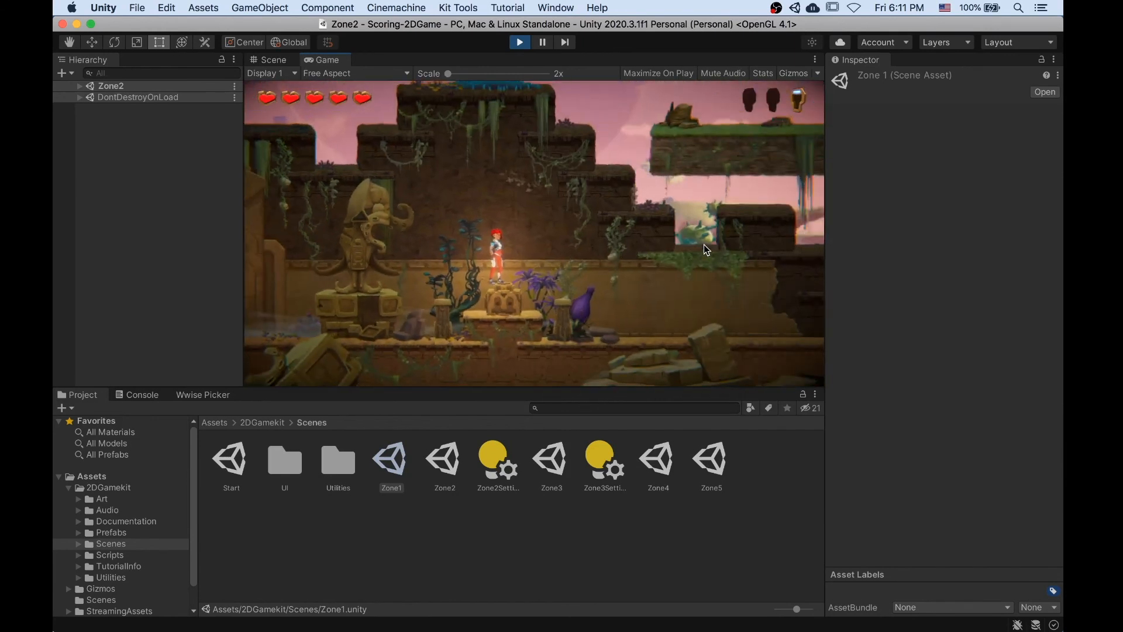
key("d")
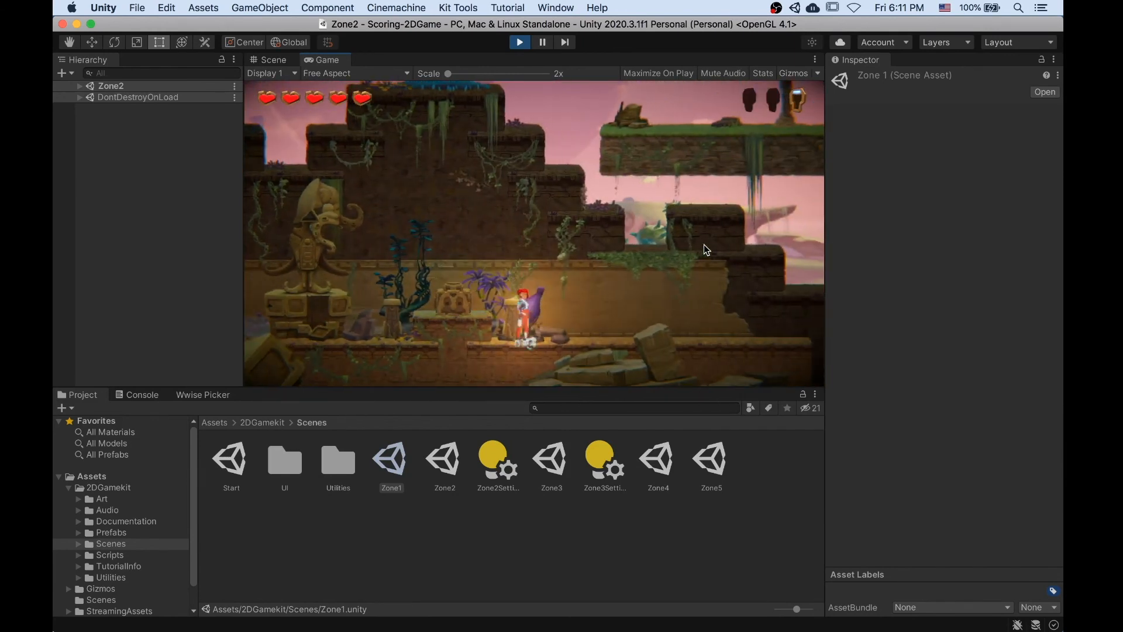
key("d")
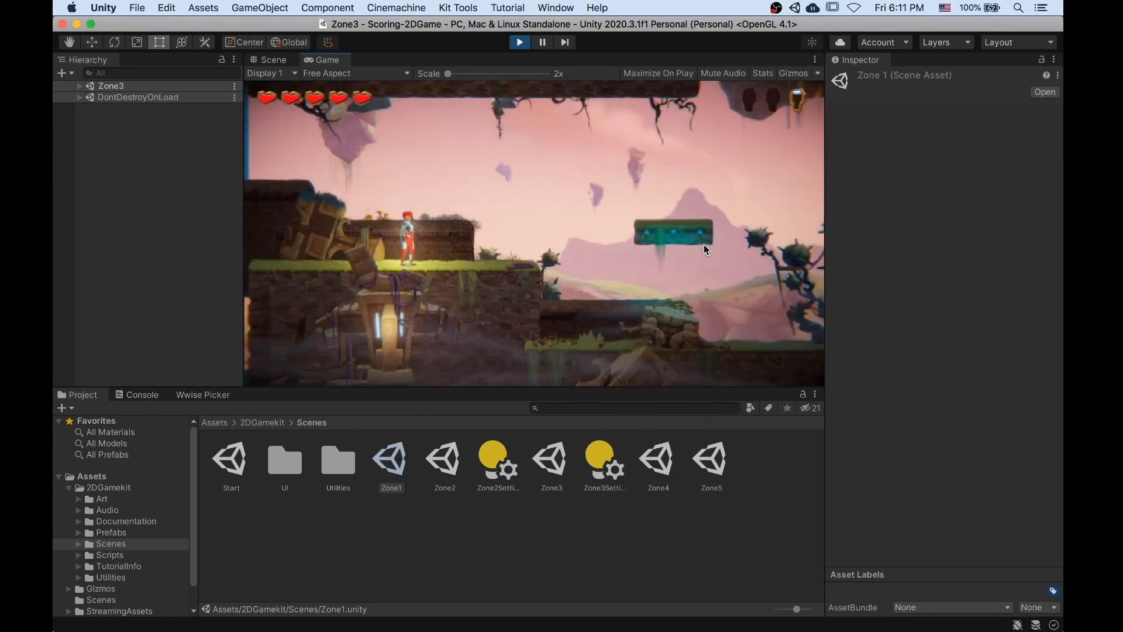
Move Ellen around the start of Zone3 while listening to its music, and stop play mode.
key("d")
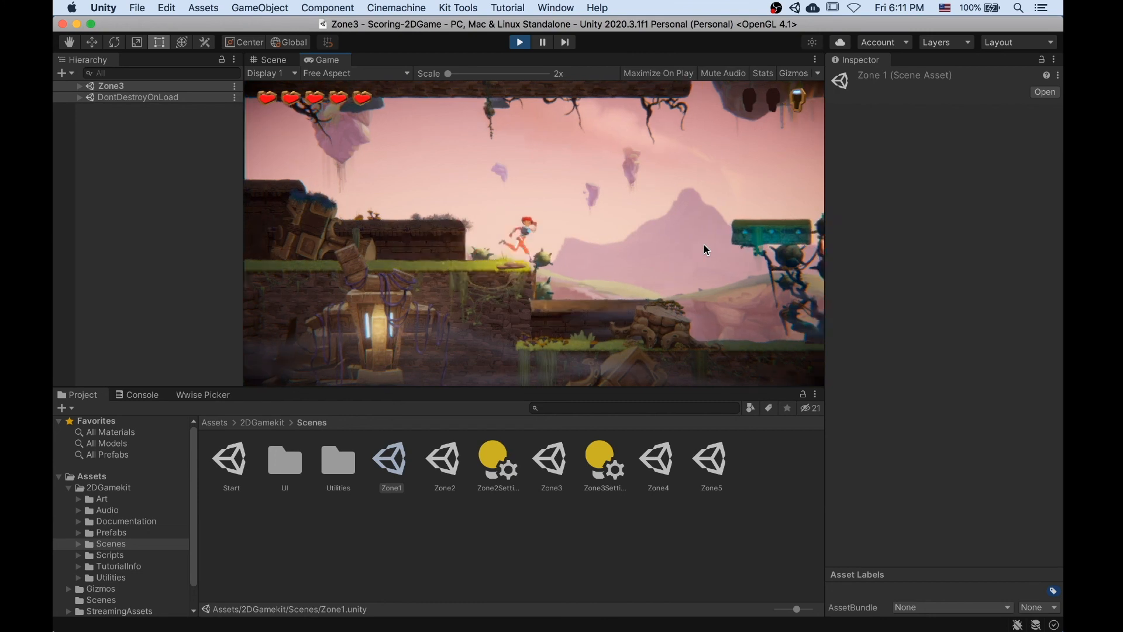
key("d")
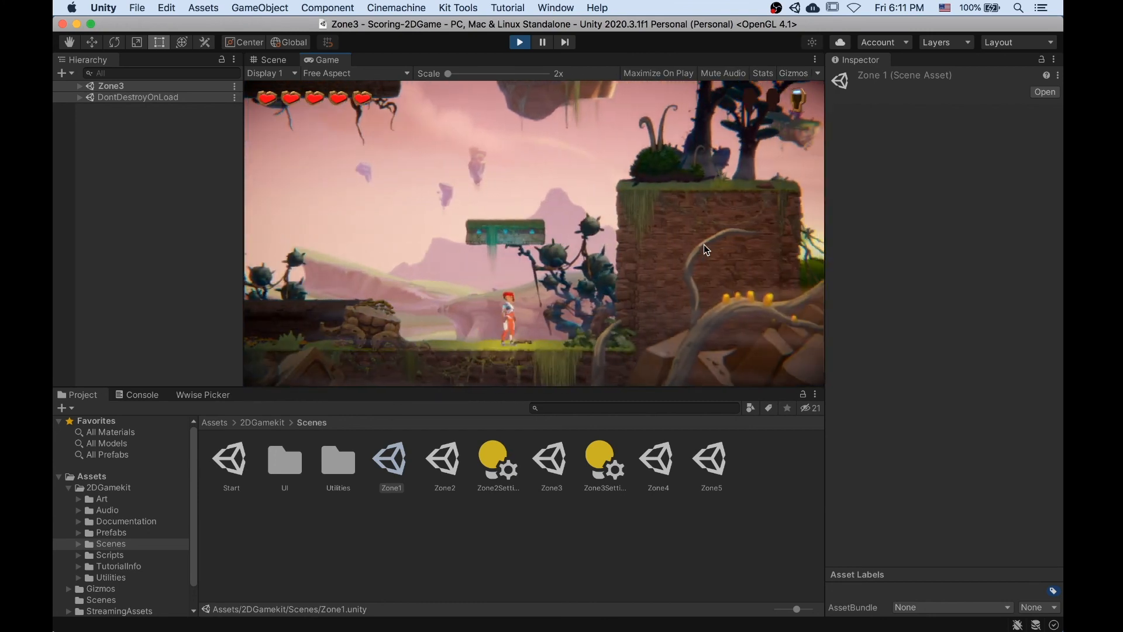
key("a")
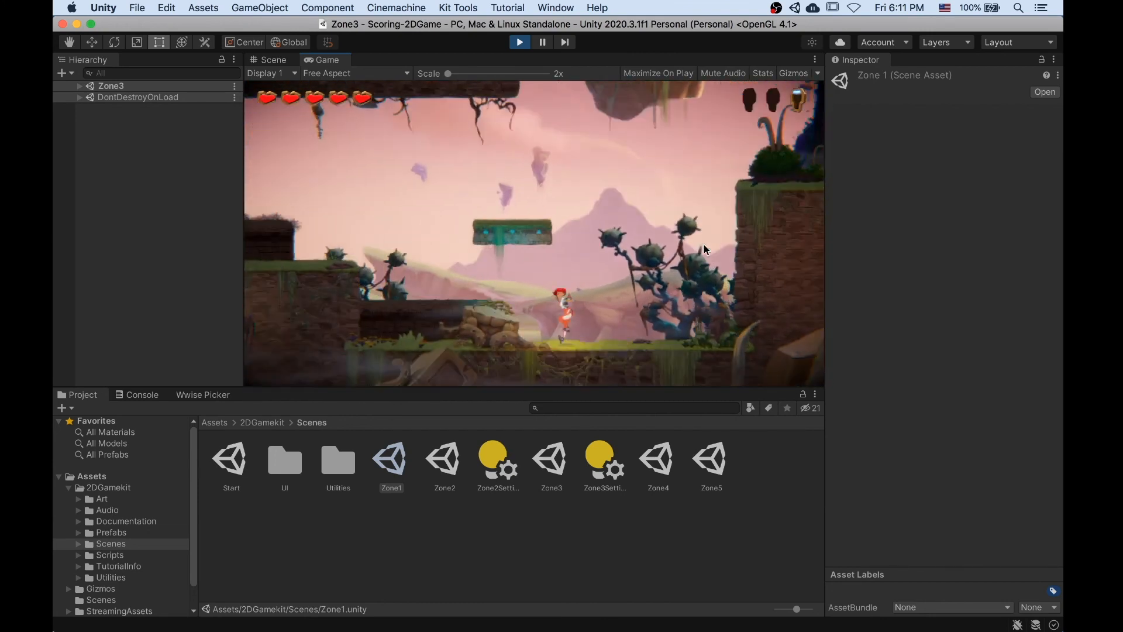
key("a")
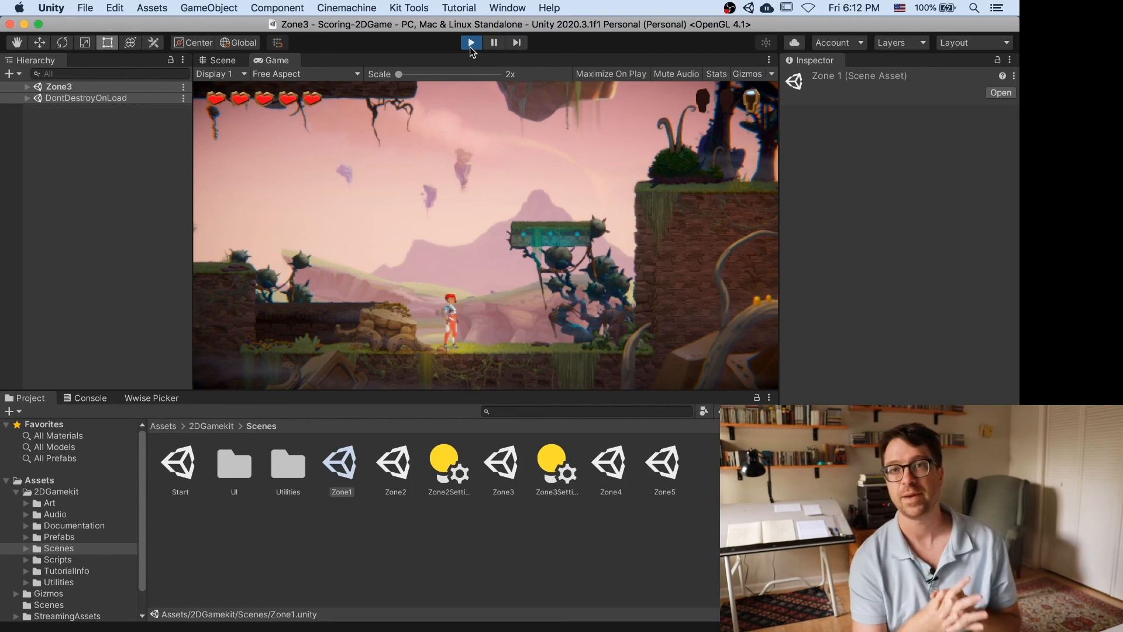
left_click(470, 47)
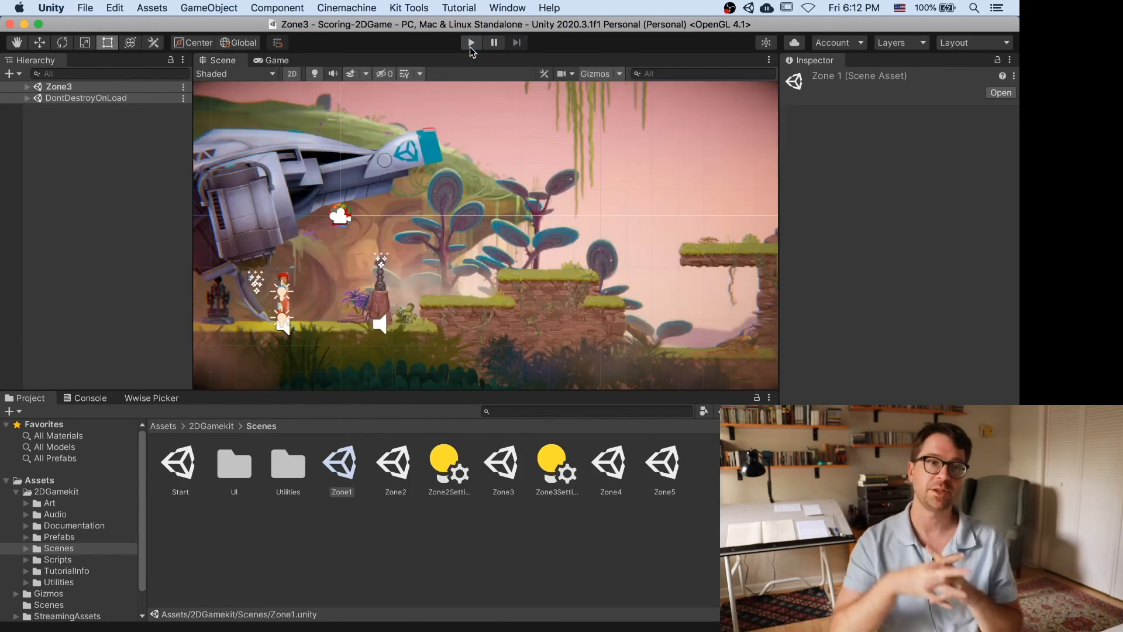